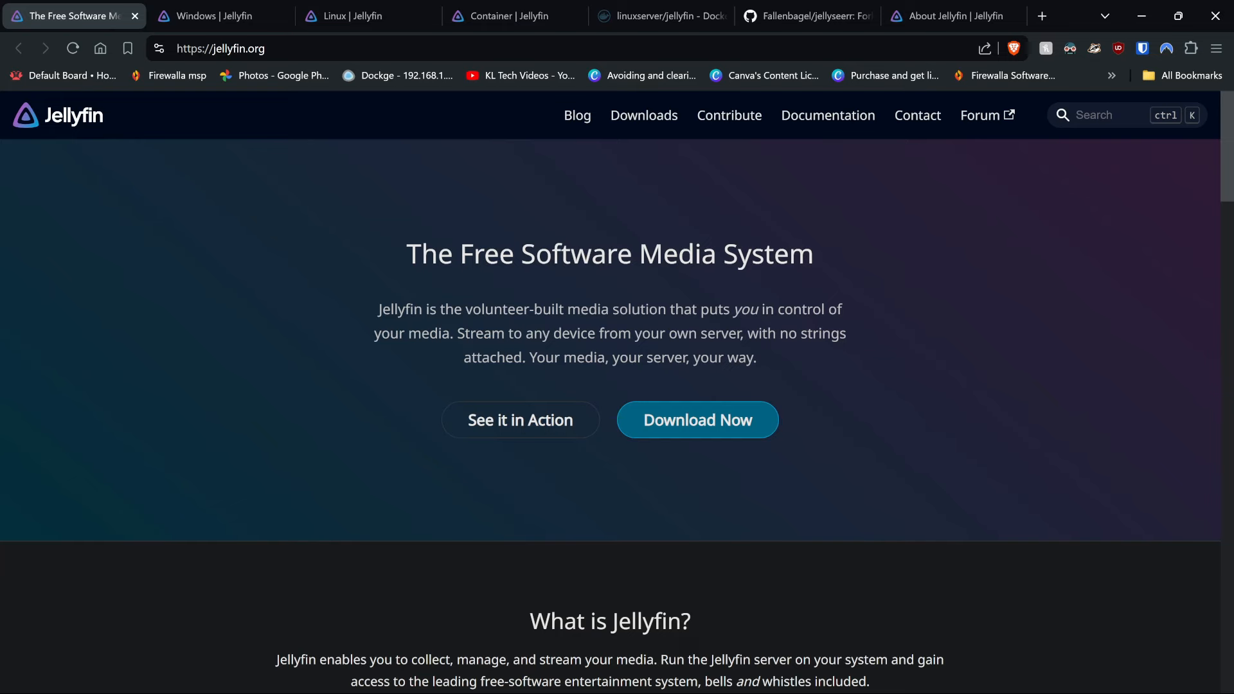
# - Review the reasons for the fork on the About Jellyfin page, and the Windows installation instructions
pyautogui.click(926, 15)
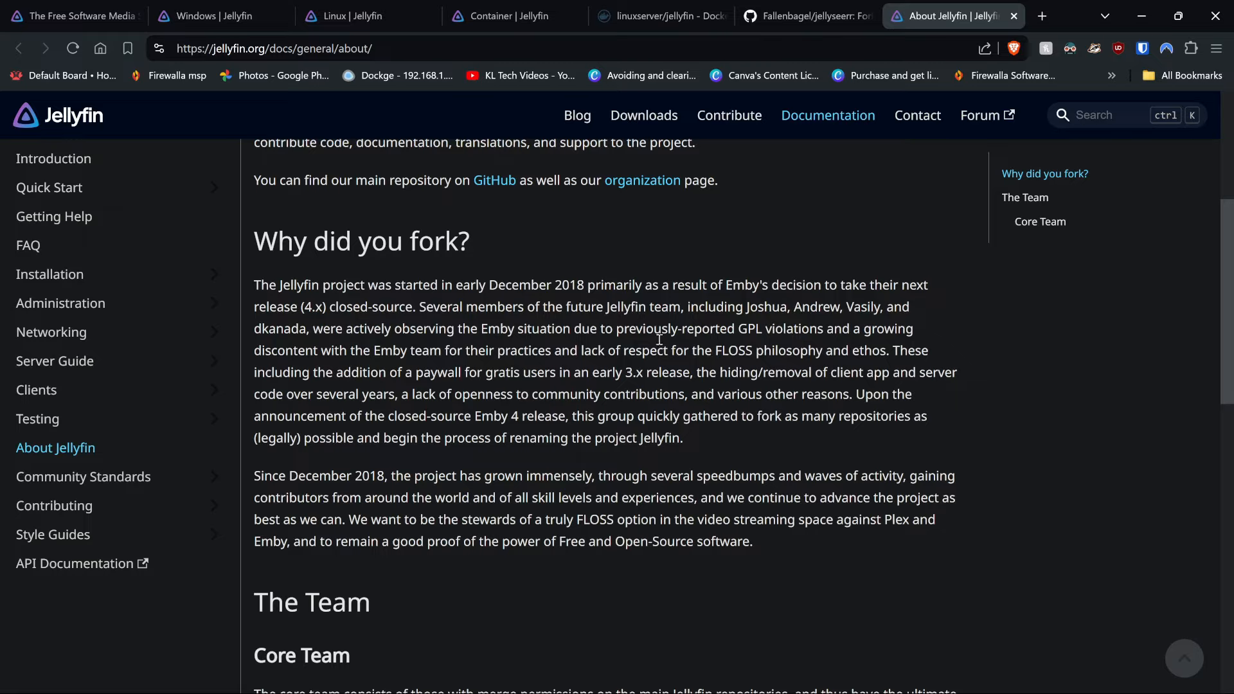
pyautogui.click(142, 7)
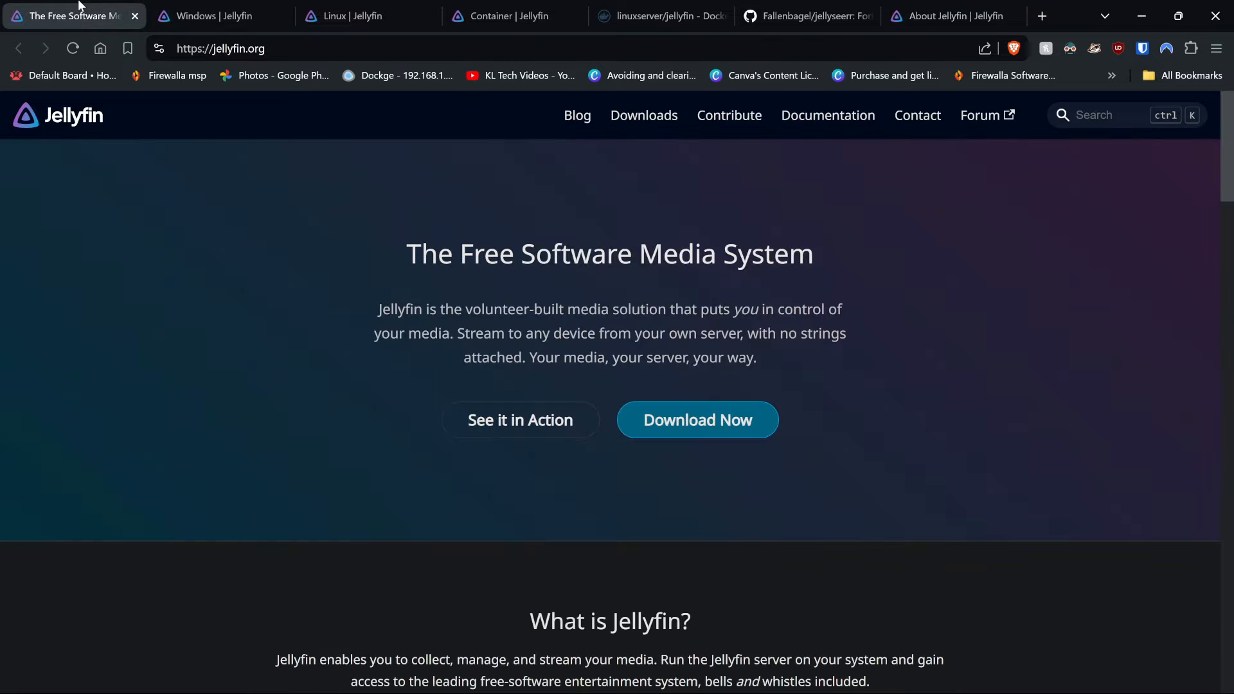
pyautogui.click(194, 11)
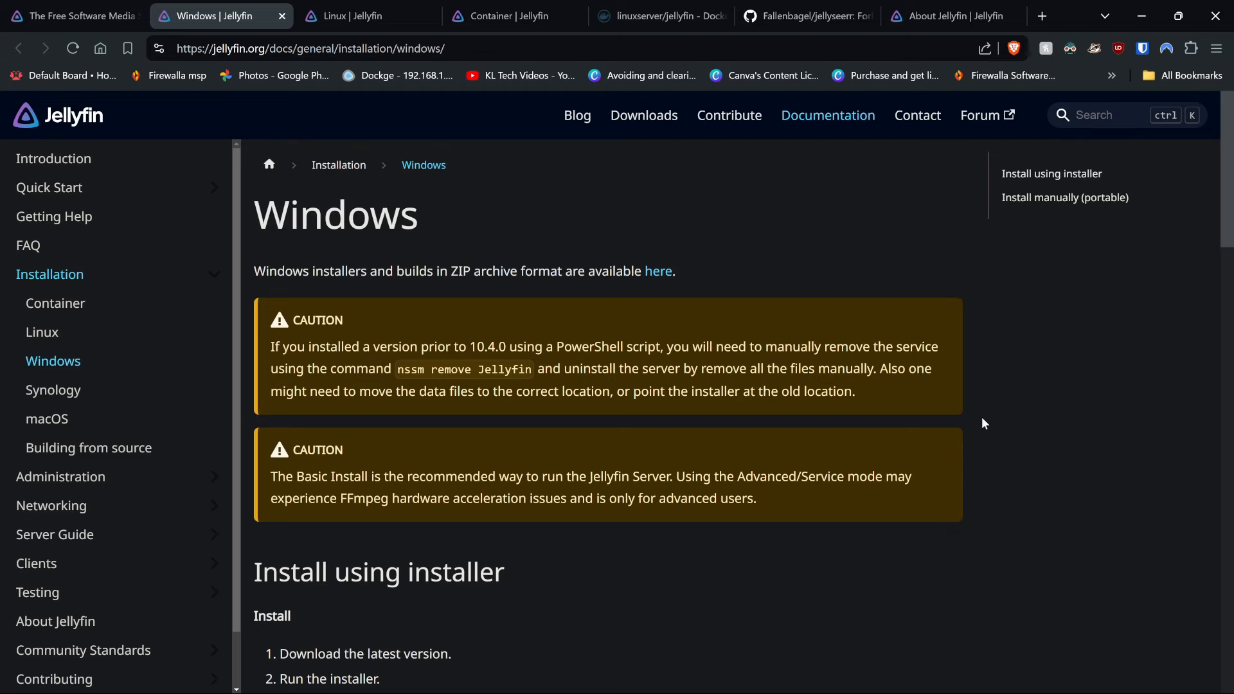
pyautogui.scroll(-3, 982, 423)
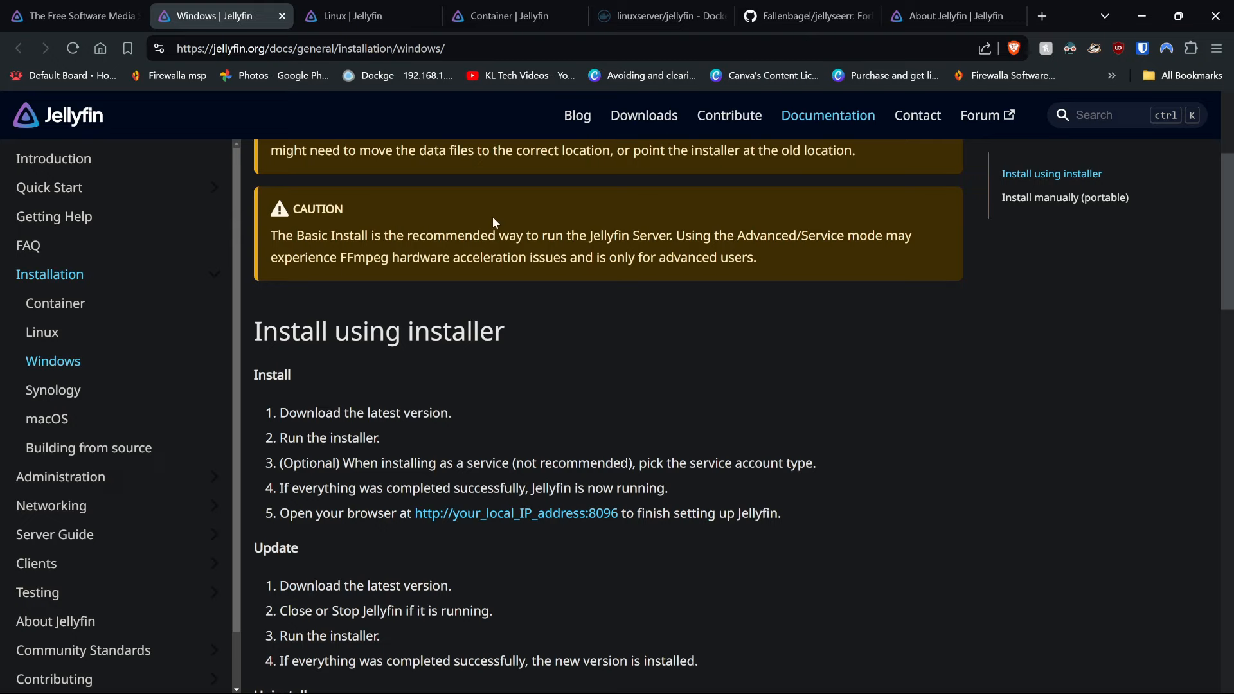
pyautogui.scroll(3, 669, 529)
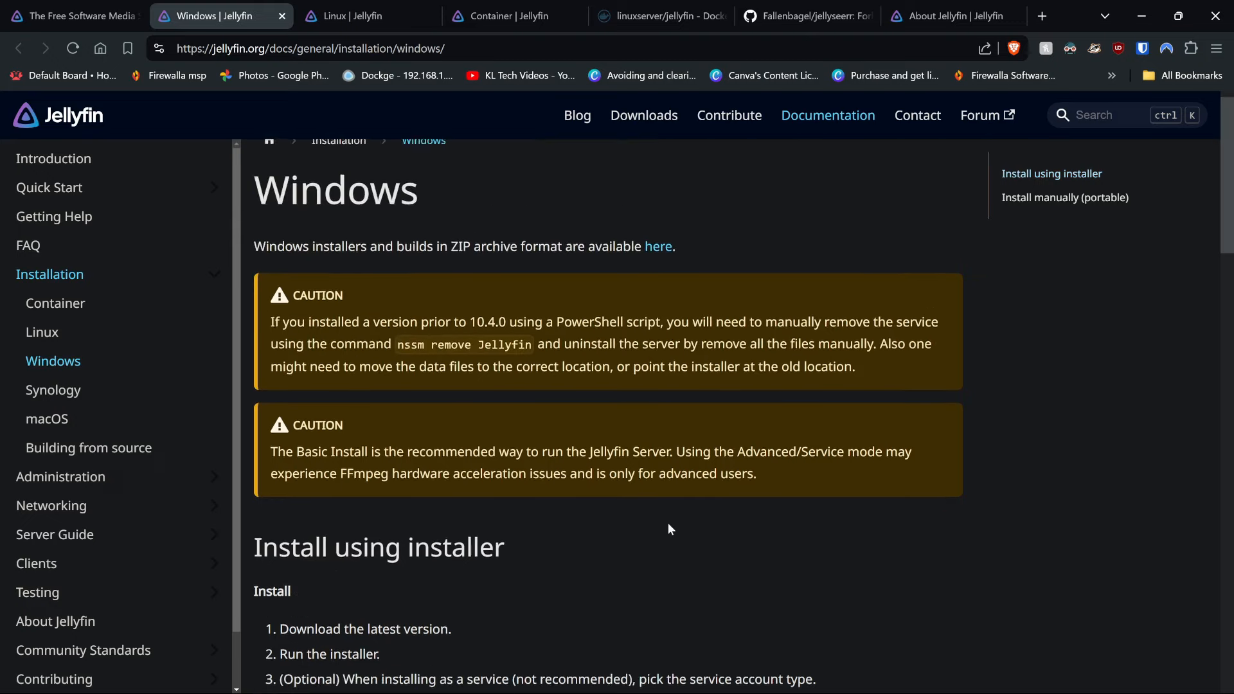
# - Download the stable AMD64 Windows server installer, jellyfin_10.9.7_windows-x64.exe, from Jellyfin's downloads page
pyautogui.middleClick(636, 117)
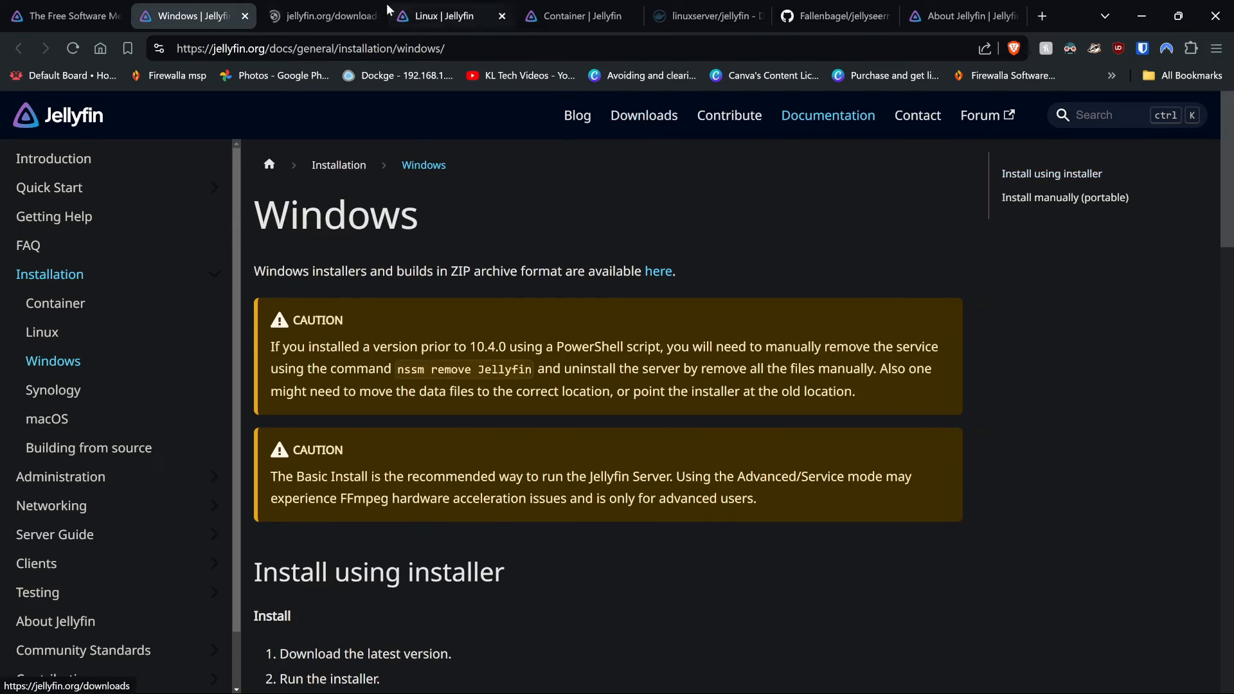
pyautogui.click(380, 16)
pyautogui.click(192, 254)
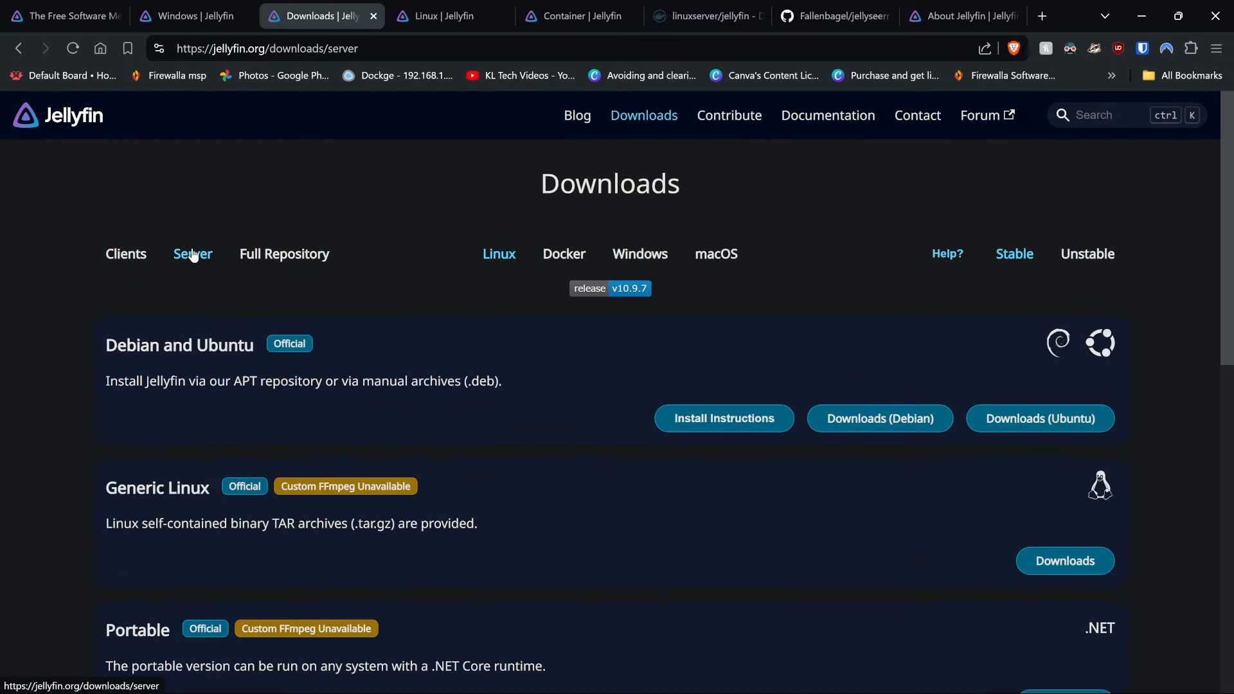
pyautogui.click(636, 255)
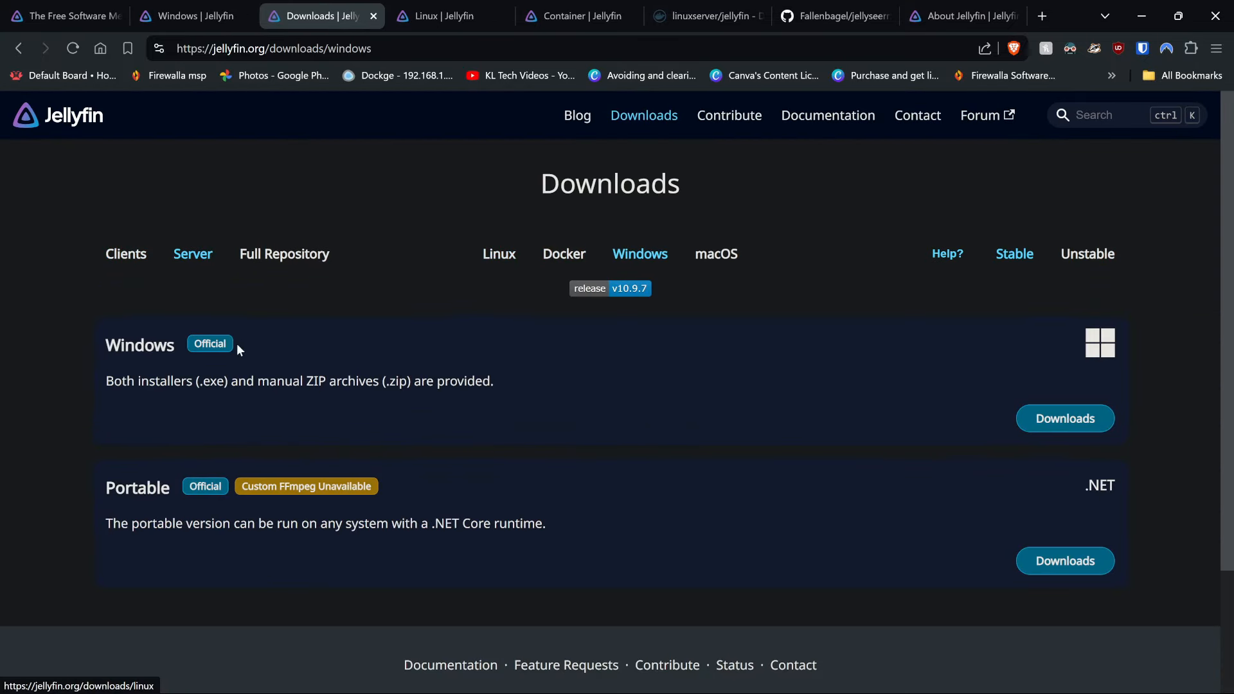
pyautogui.click(1077, 421)
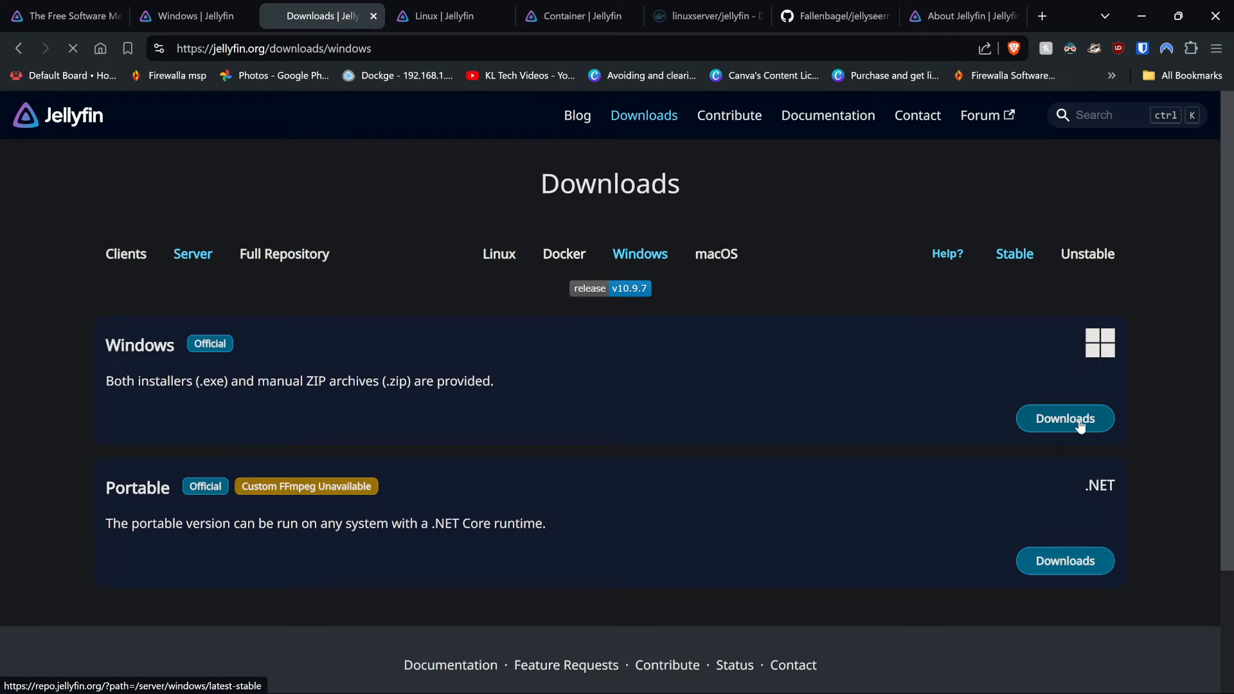
pyautogui.click(79, 361)
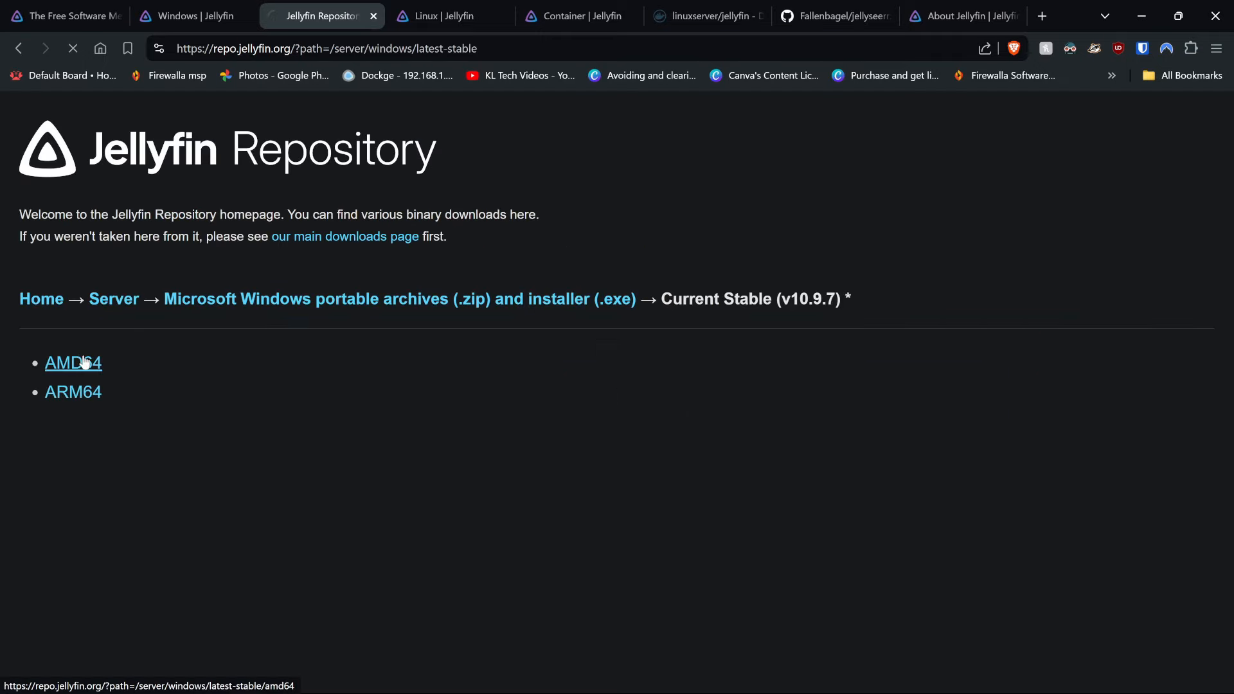
pyautogui.click(172, 454)
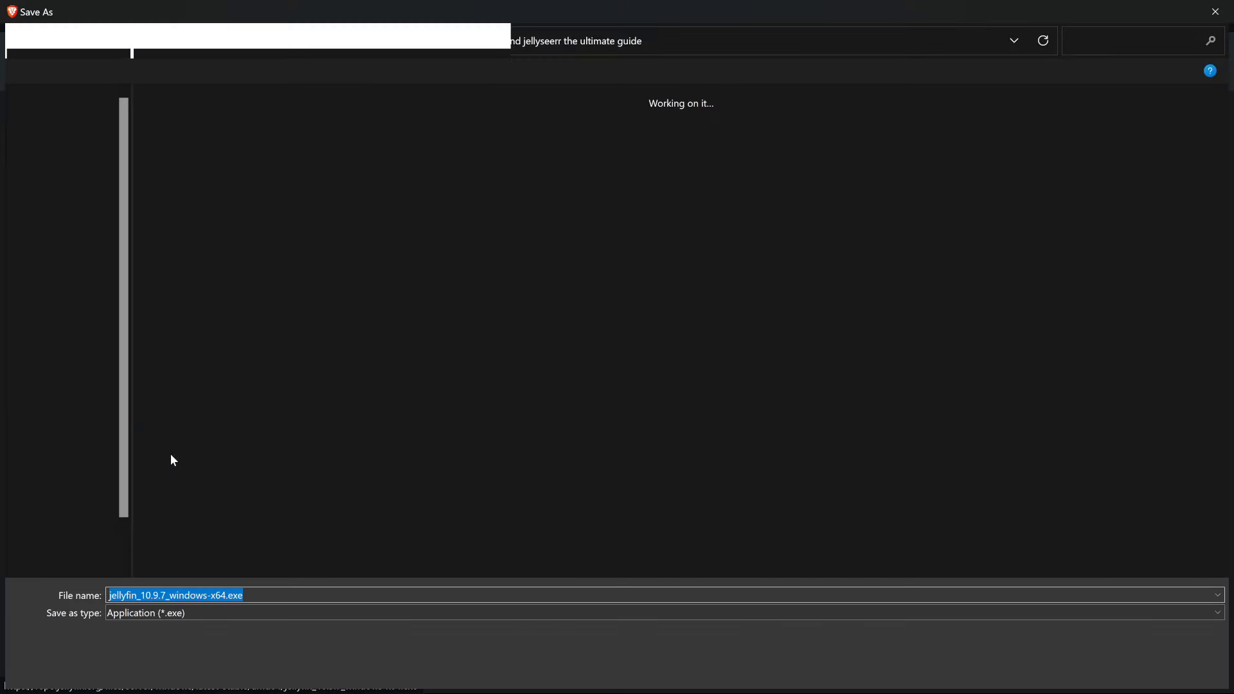
pyautogui.click(1091, 666)
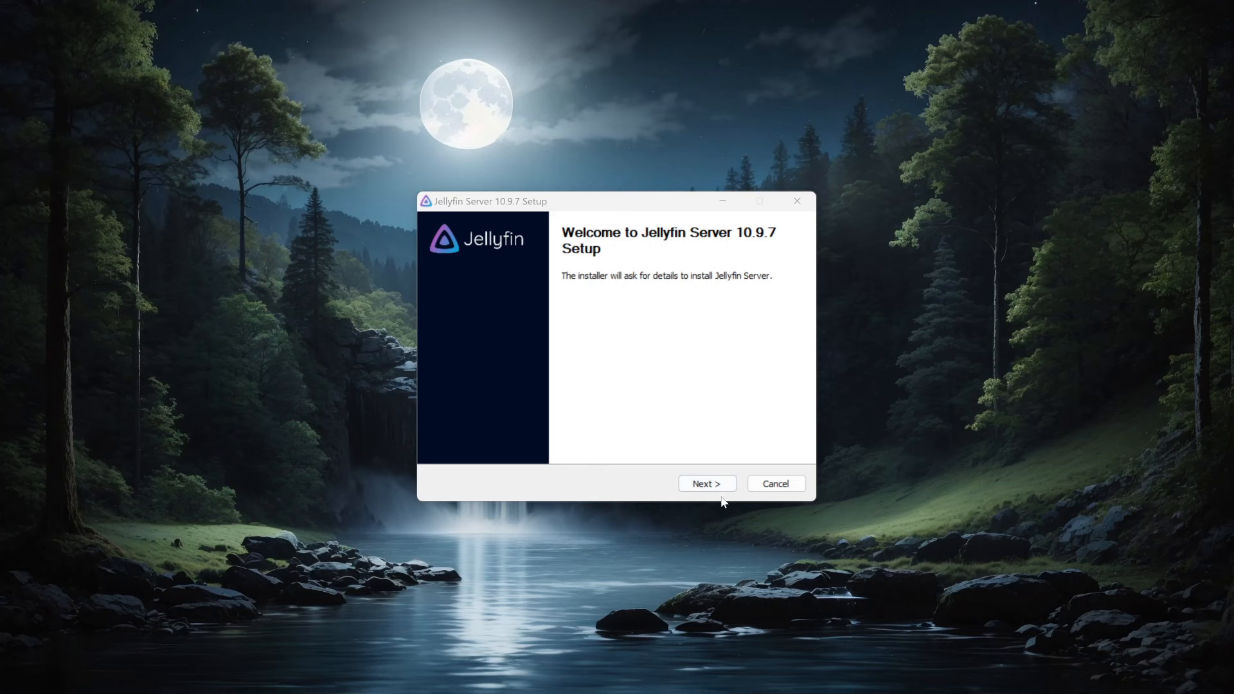
# - Accept the licence and install Jellyfin Server as a Basic Install in C:\Program Files\Jellyfin\Server
pyautogui.click(723, 494)
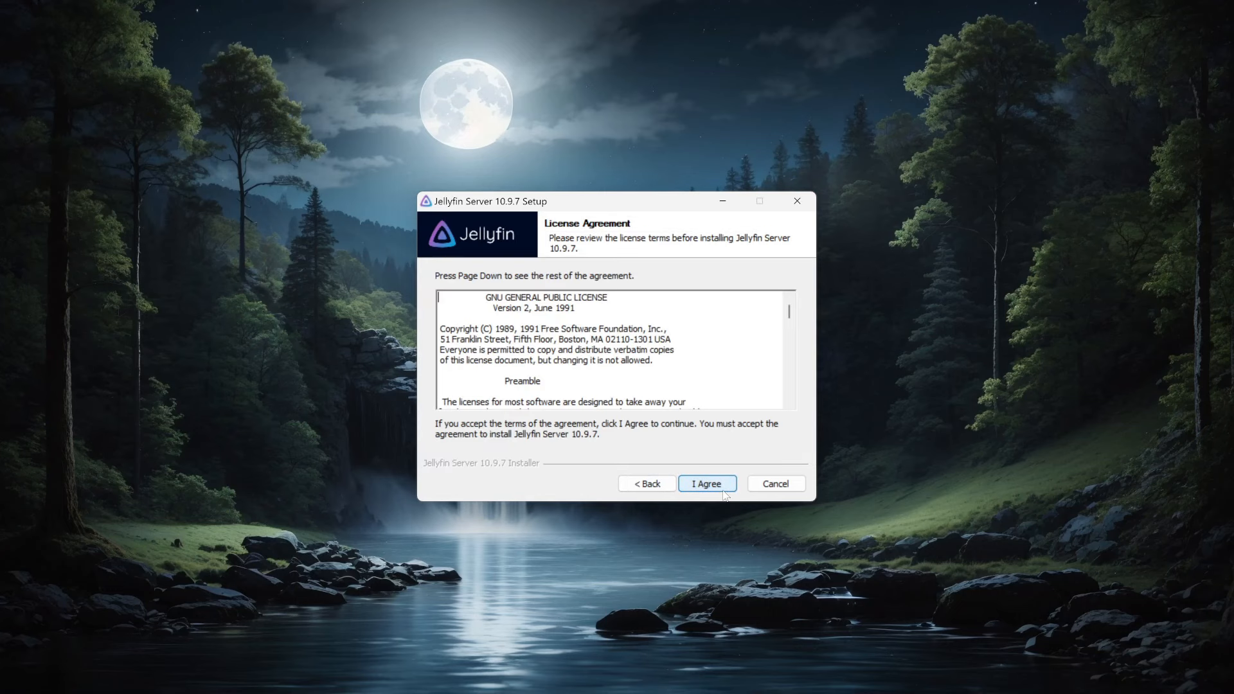
pyautogui.click(723, 493)
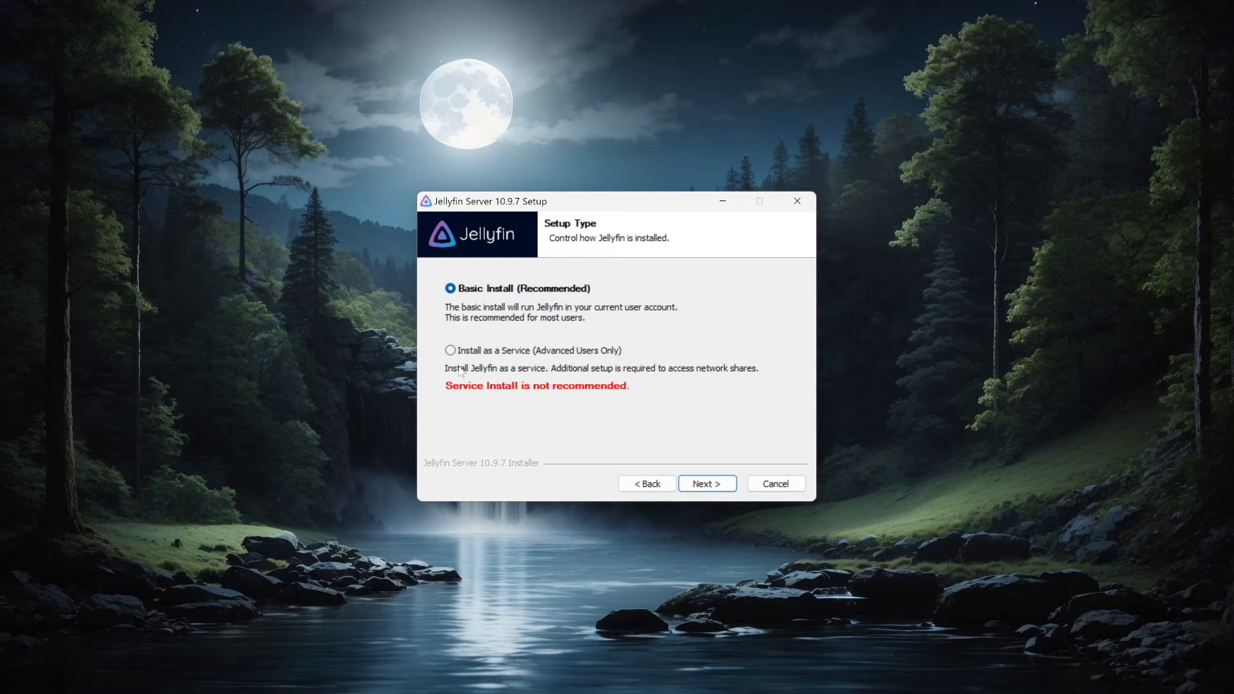
pyautogui.click(733, 490)
pyautogui.click(733, 489)
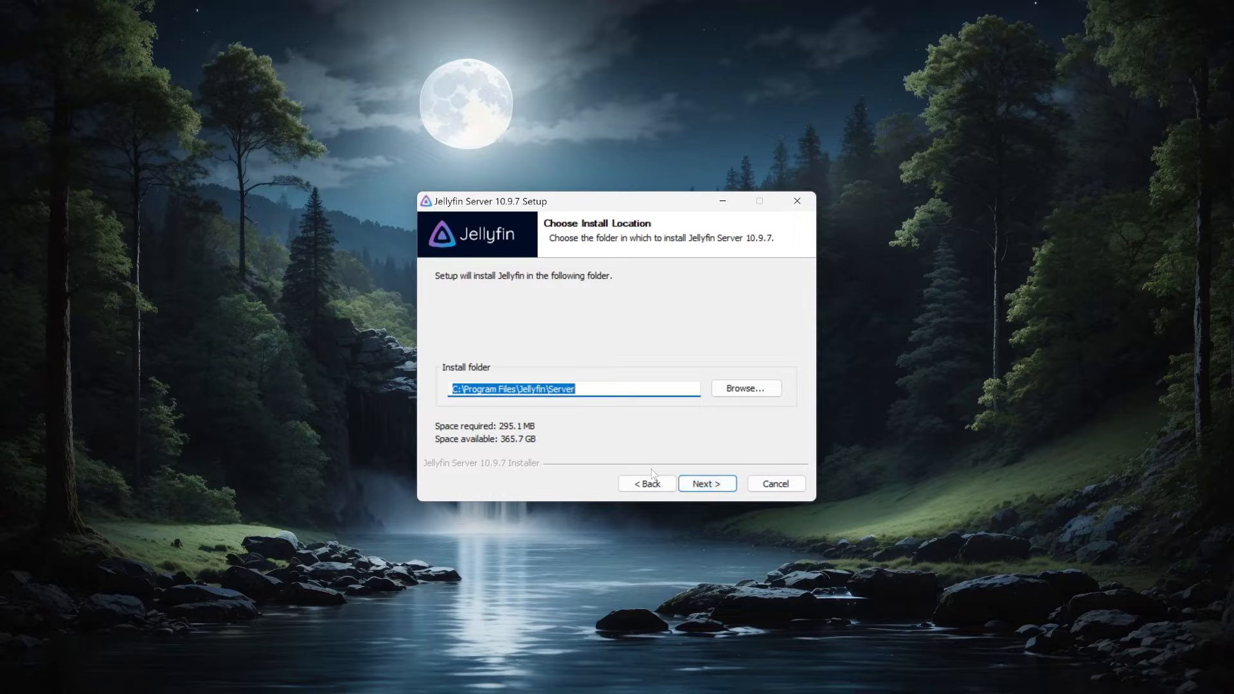
pyautogui.click(712, 487)
pyautogui.click(707, 484)
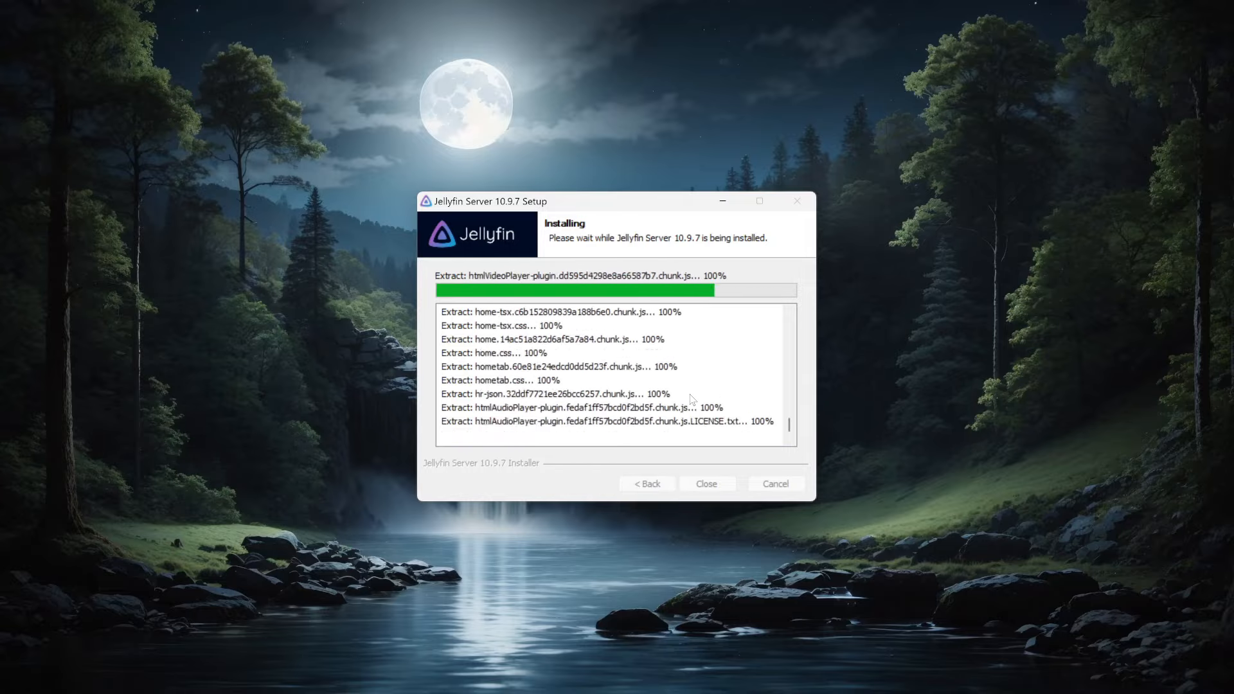
# - Find the Jellyfin Tray App in Windows and open Jellyfin's web interface from its tray entry
pyautogui.click(278, 677)
pyautogui.write('jell')
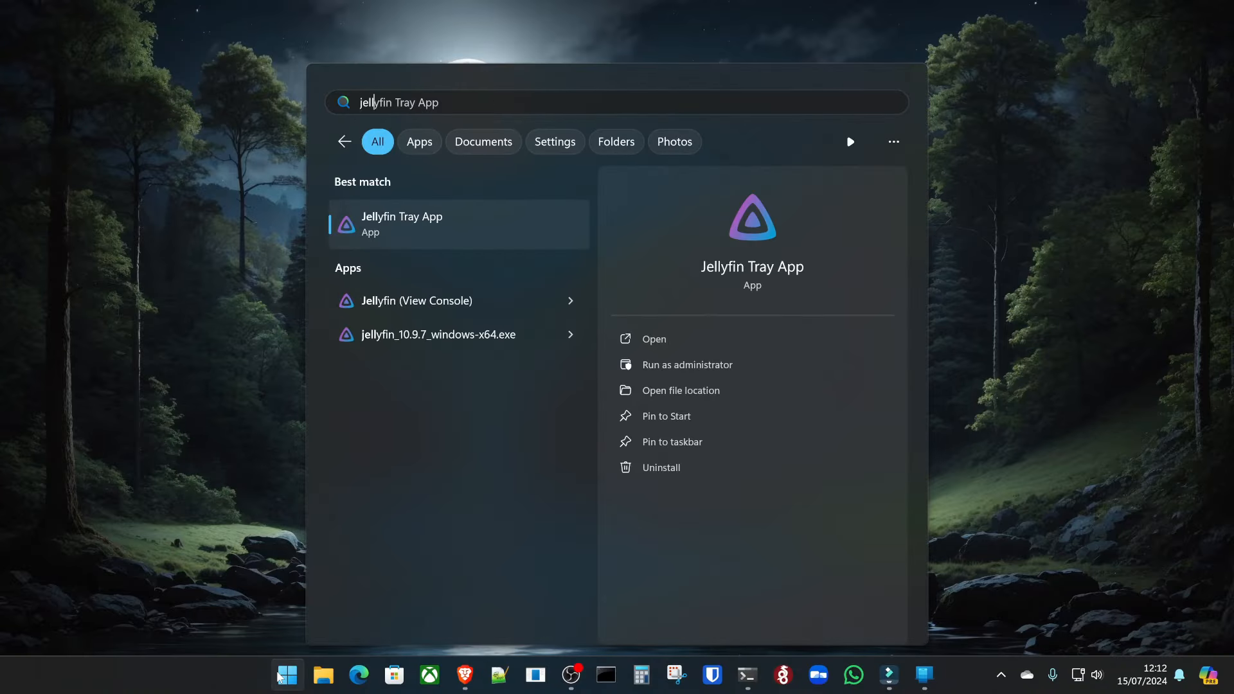
pyautogui.click(279, 677)
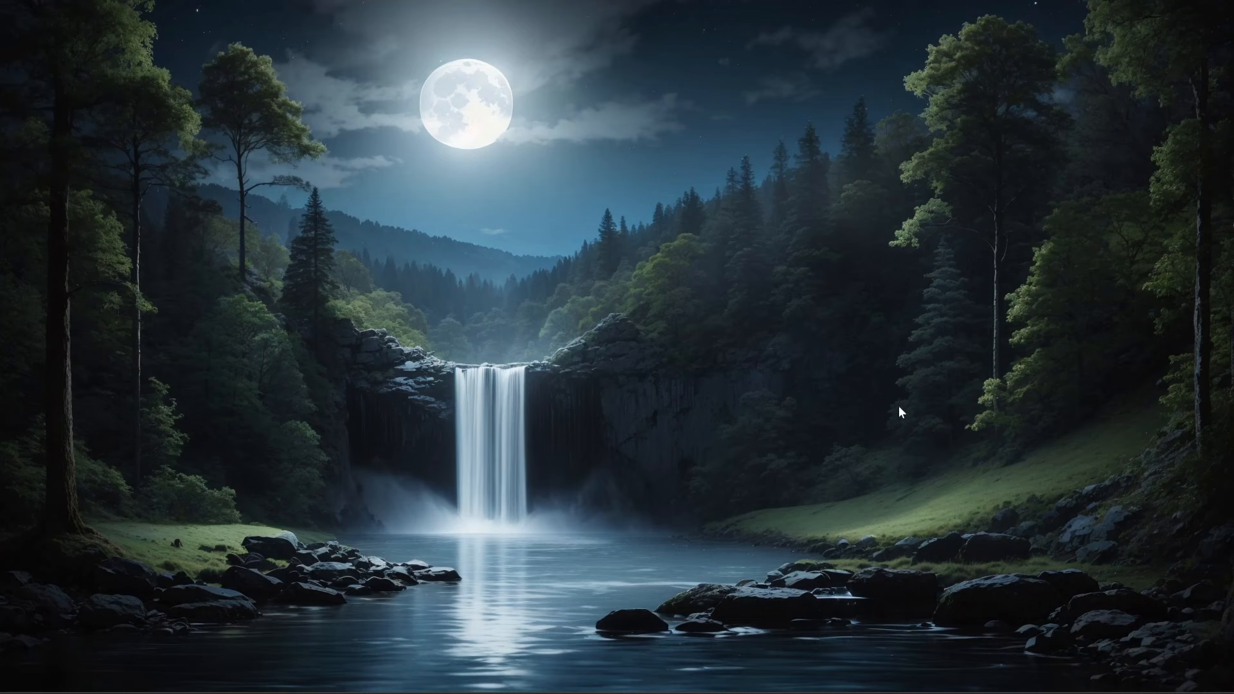
pyautogui.click(1001, 675)
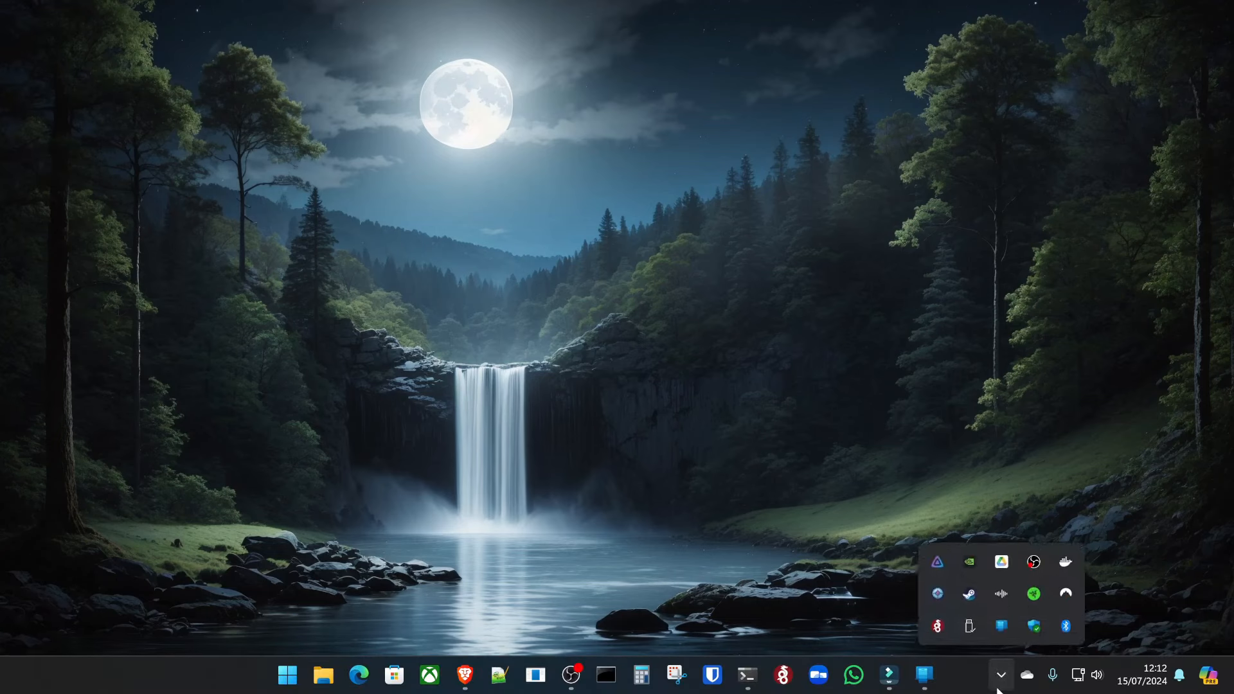
pyautogui.rightClick(942, 565)
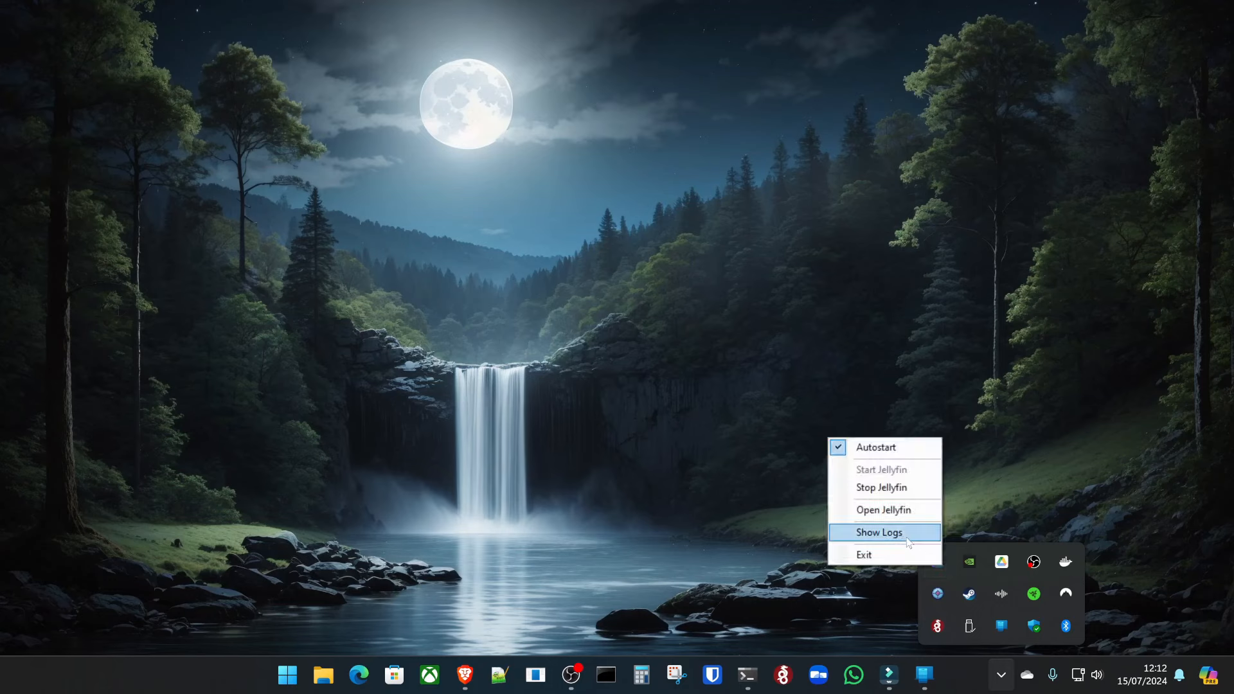
pyautogui.click(881, 510)
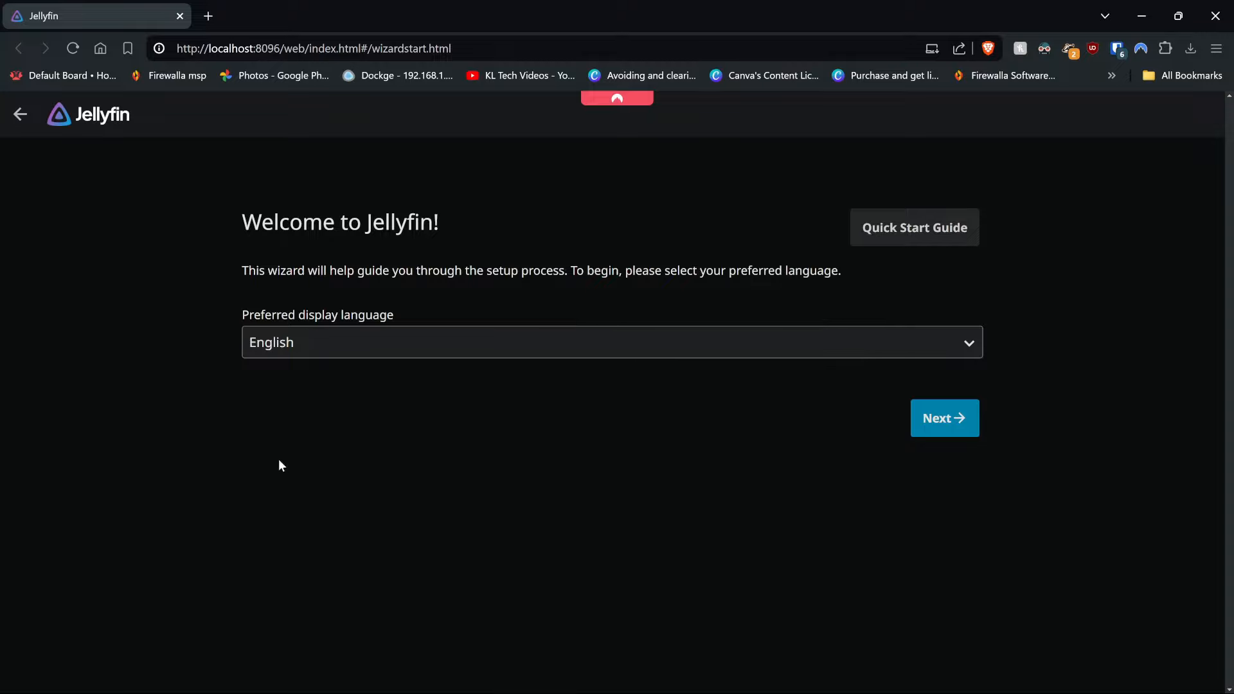
# - Keep English as the display language and create the admin account with its username and confirmed password
pyautogui.click(952, 421)
pyautogui.click(432, 350)
pyautogui.write('keith')
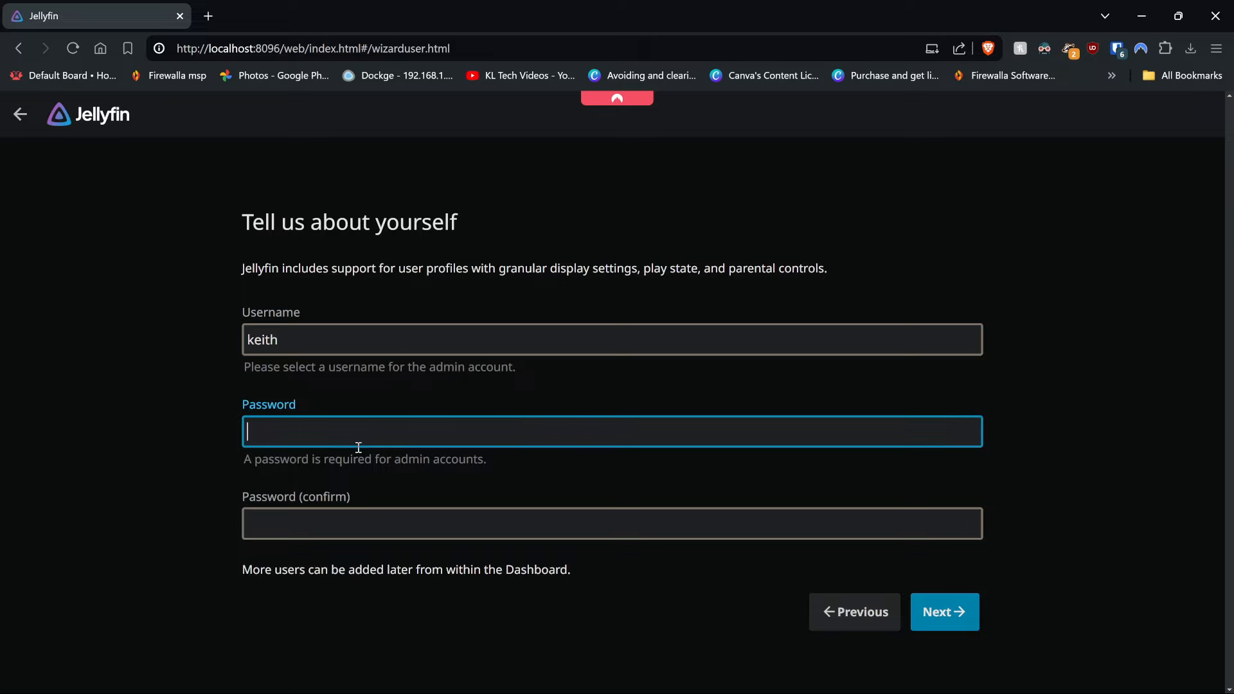
pyautogui.press('Return')
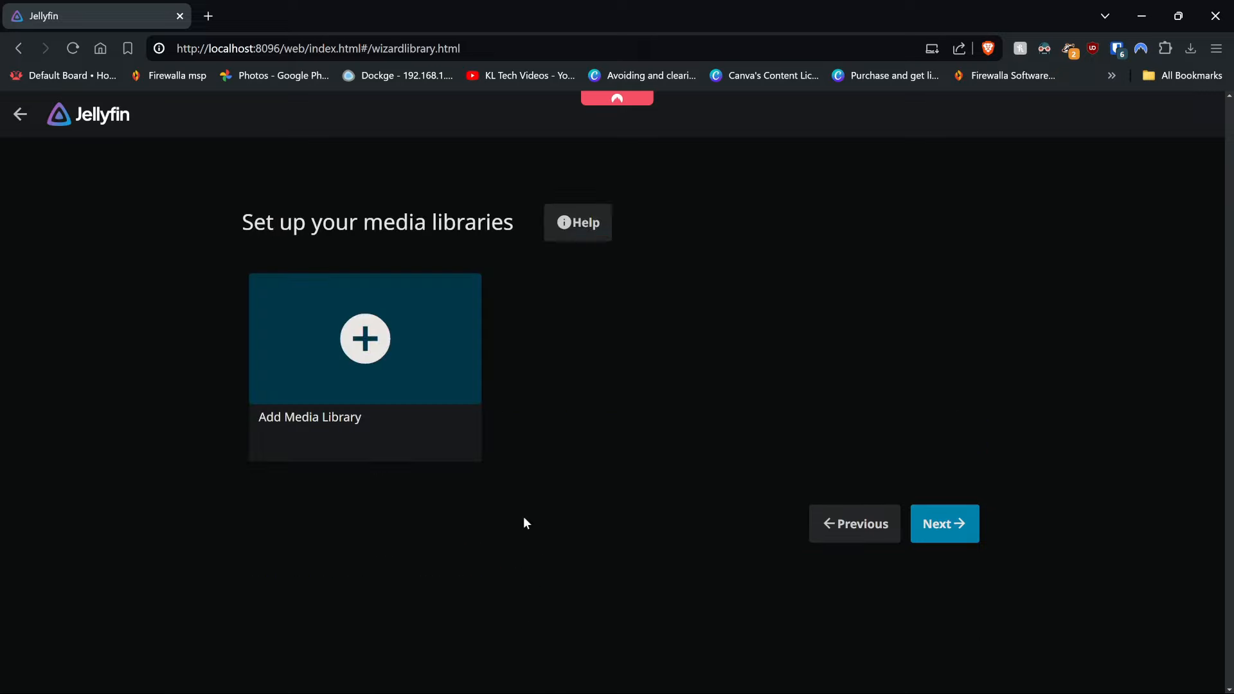
# - Switch to File Explorer
pyautogui.moveTo(511, 693)
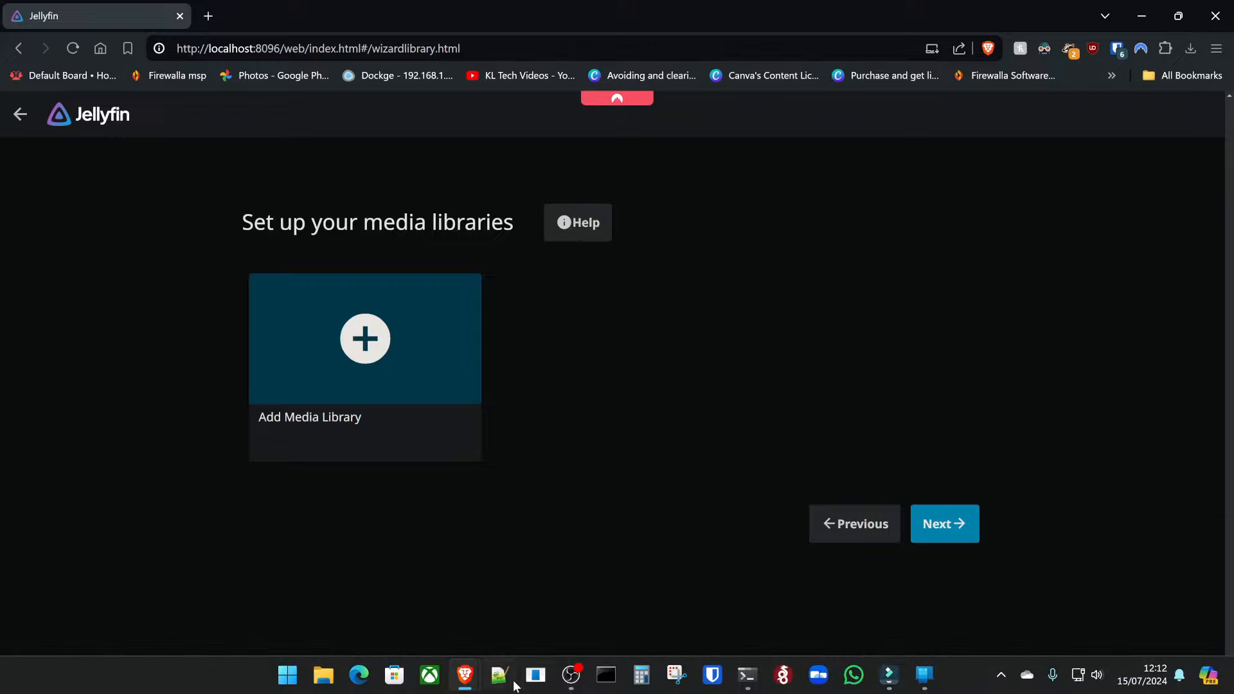
pyautogui.click(320, 682)
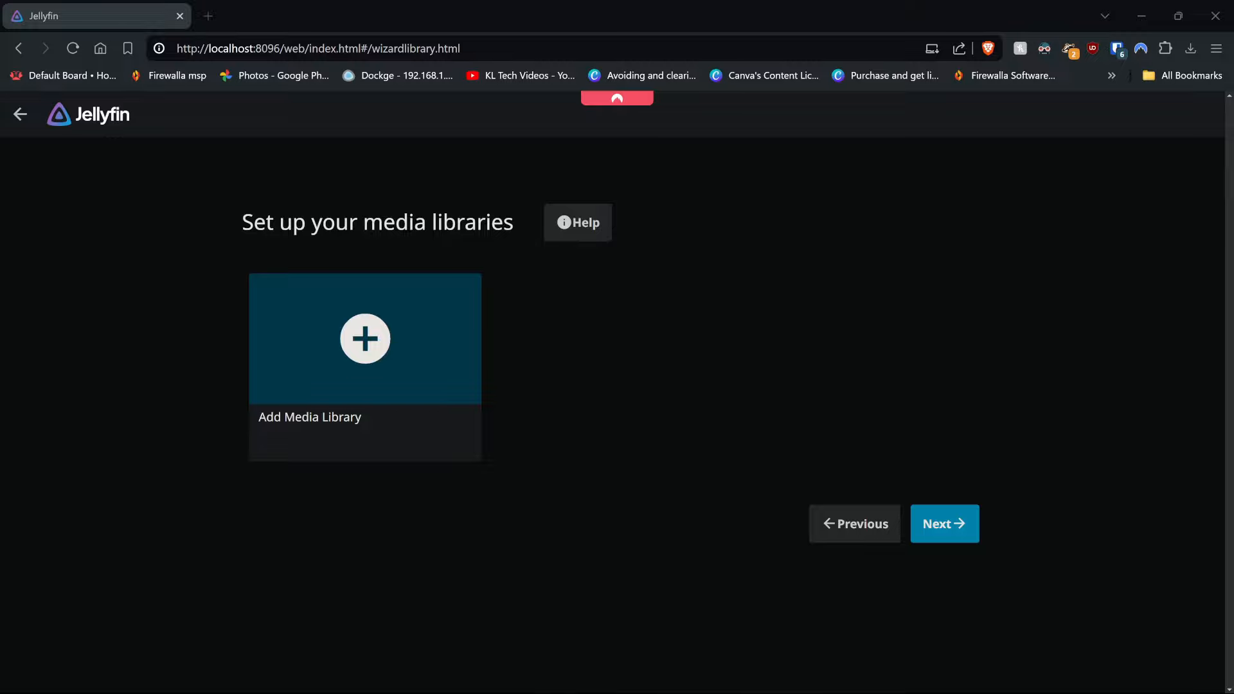
# - Start adding a media library with the content type Movies and the display name Movies
pyautogui.click(364, 341)
pyautogui.click(339, 289)
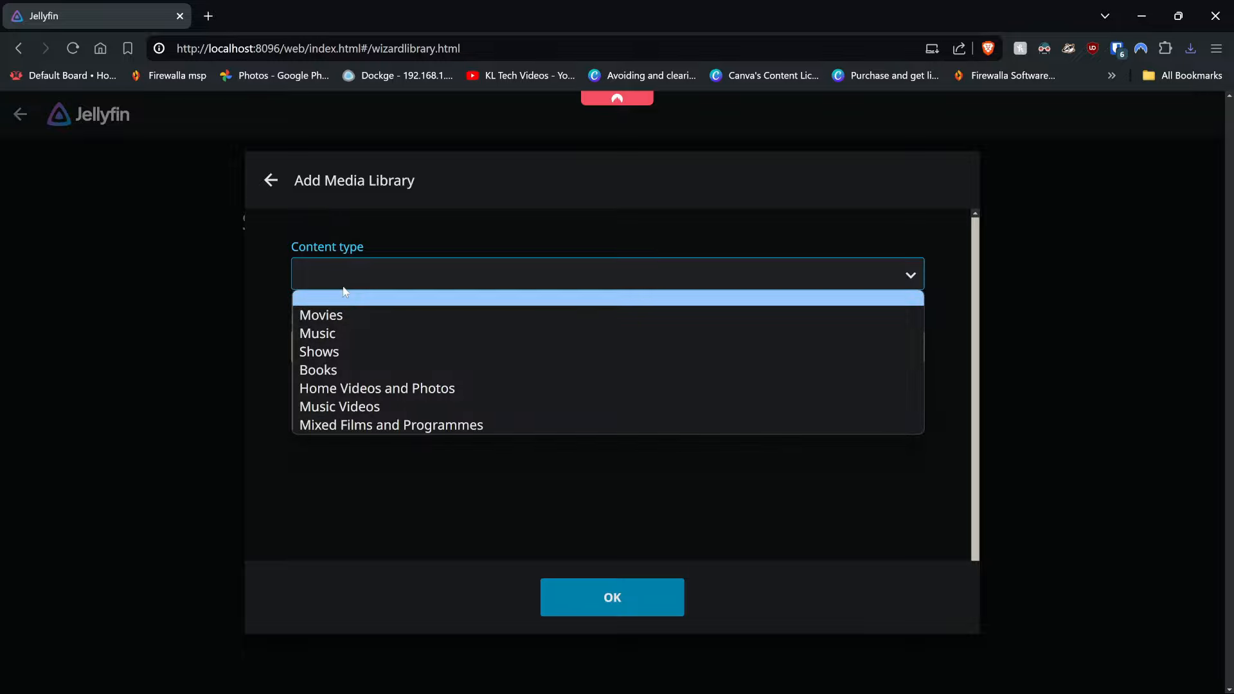
pyautogui.click(369, 315)
pyautogui.click(386, 355)
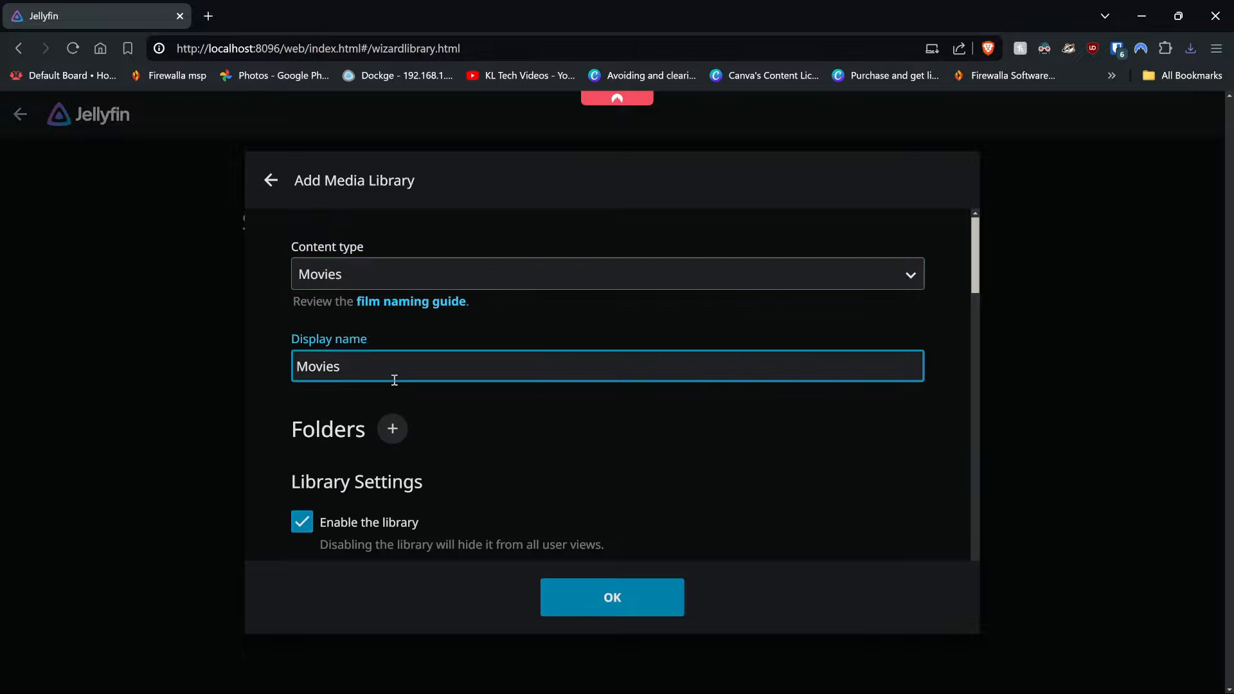
# - Add the folder KLTECHVIDEOS\Jellyfin Media\Movies from the user's Downloads on drive C: to the Movies library
pyautogui.scroll(-1, 394, 377)
pyautogui.click(392, 354)
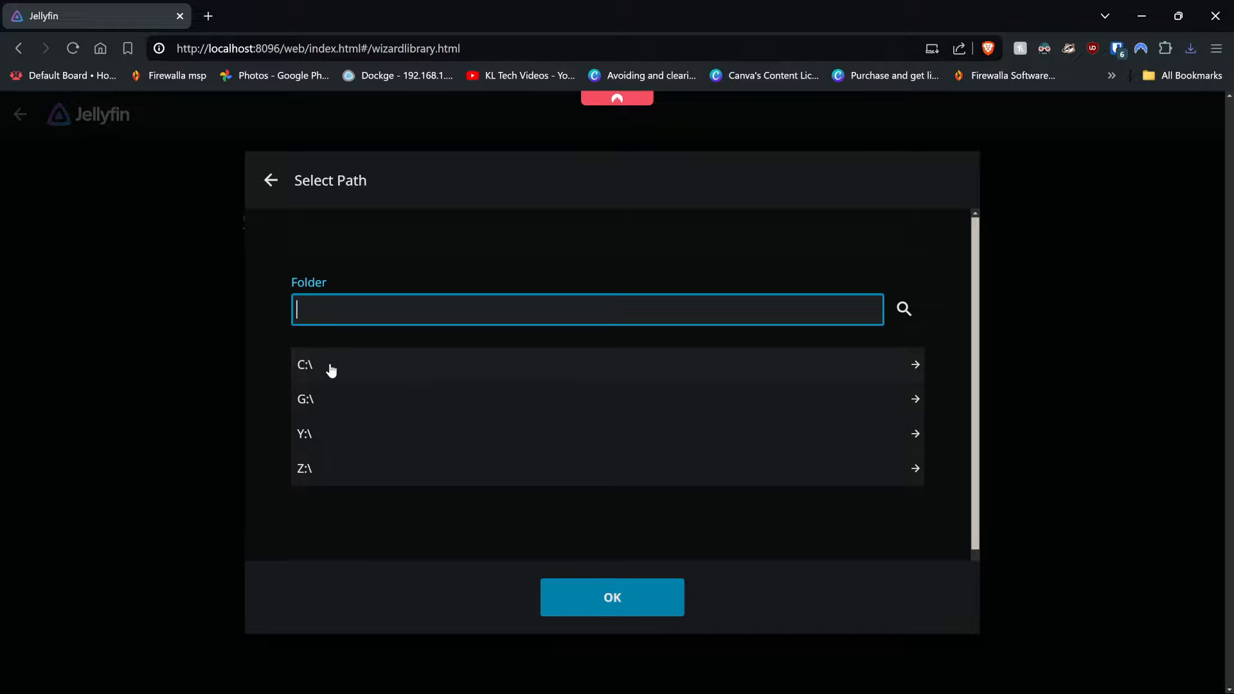
pyautogui.click(320, 371)
pyautogui.scroll(-3, 402, 449)
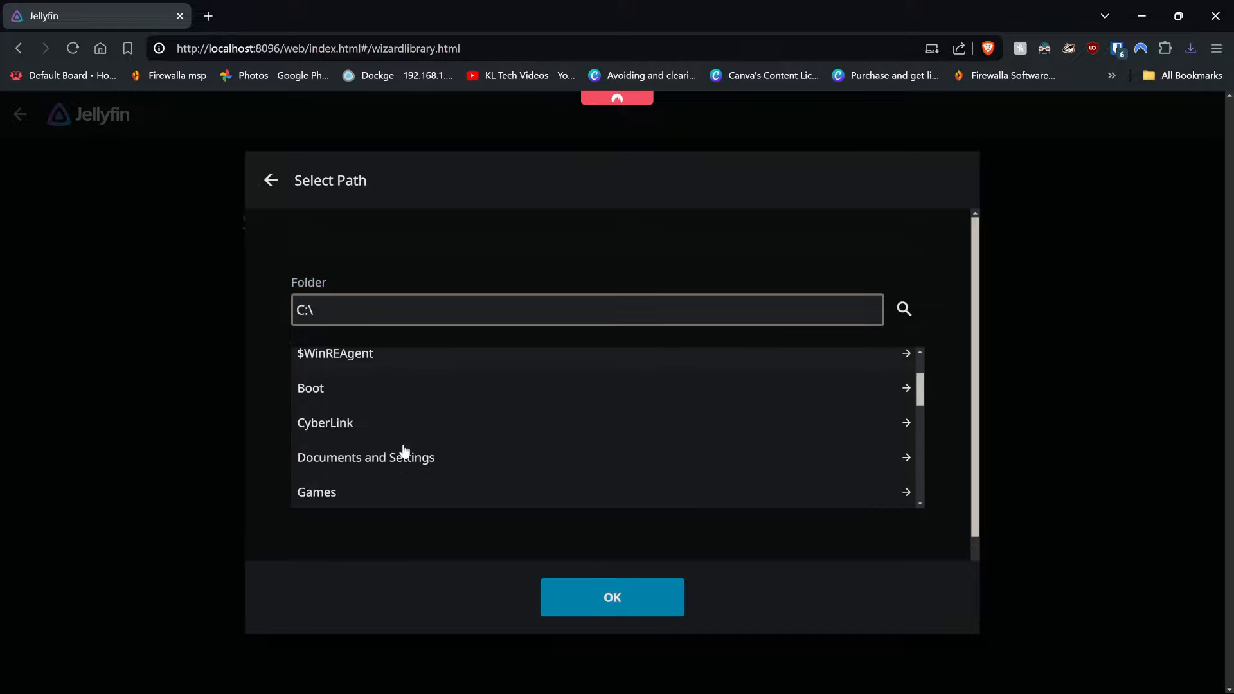
pyautogui.scroll(-2, 403, 449)
pyautogui.scroll(-4, 376, 442)
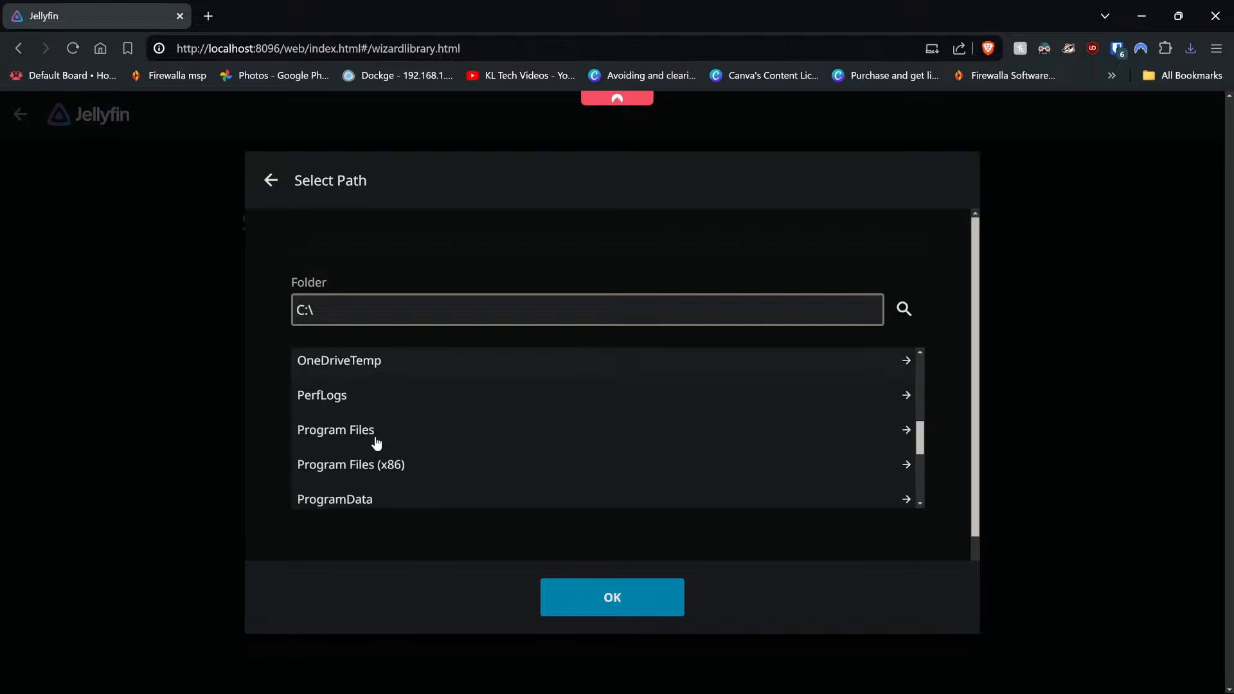
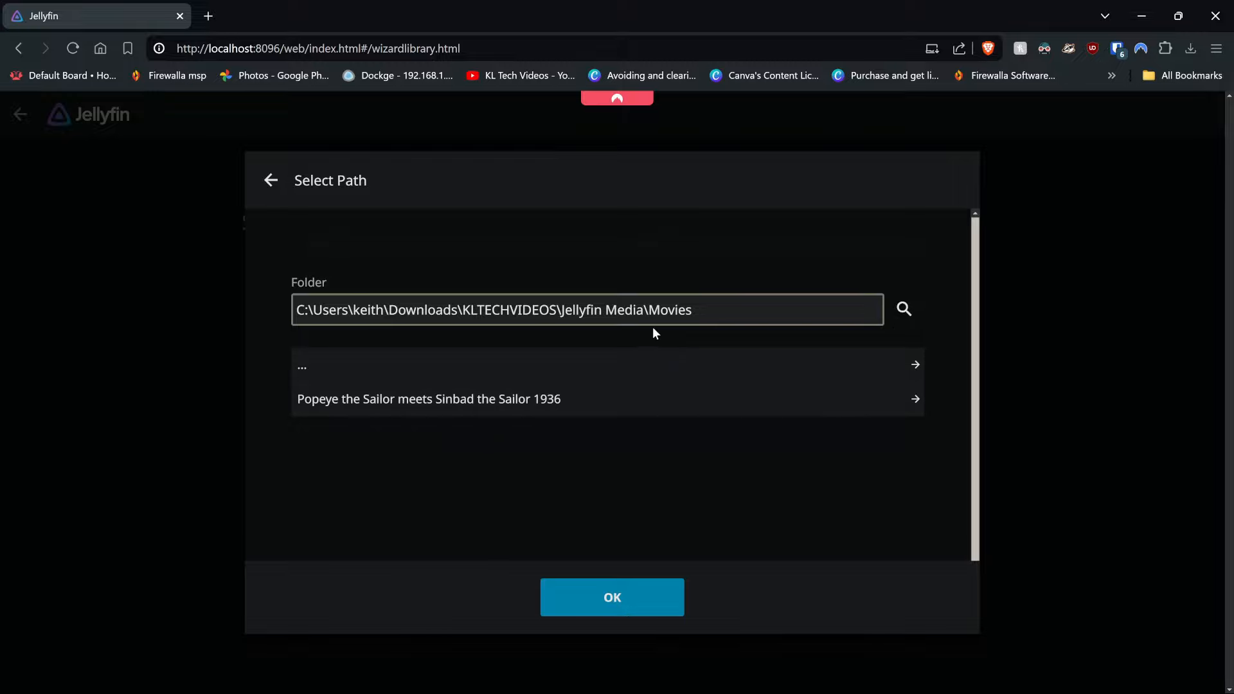
pyautogui.click(617, 599)
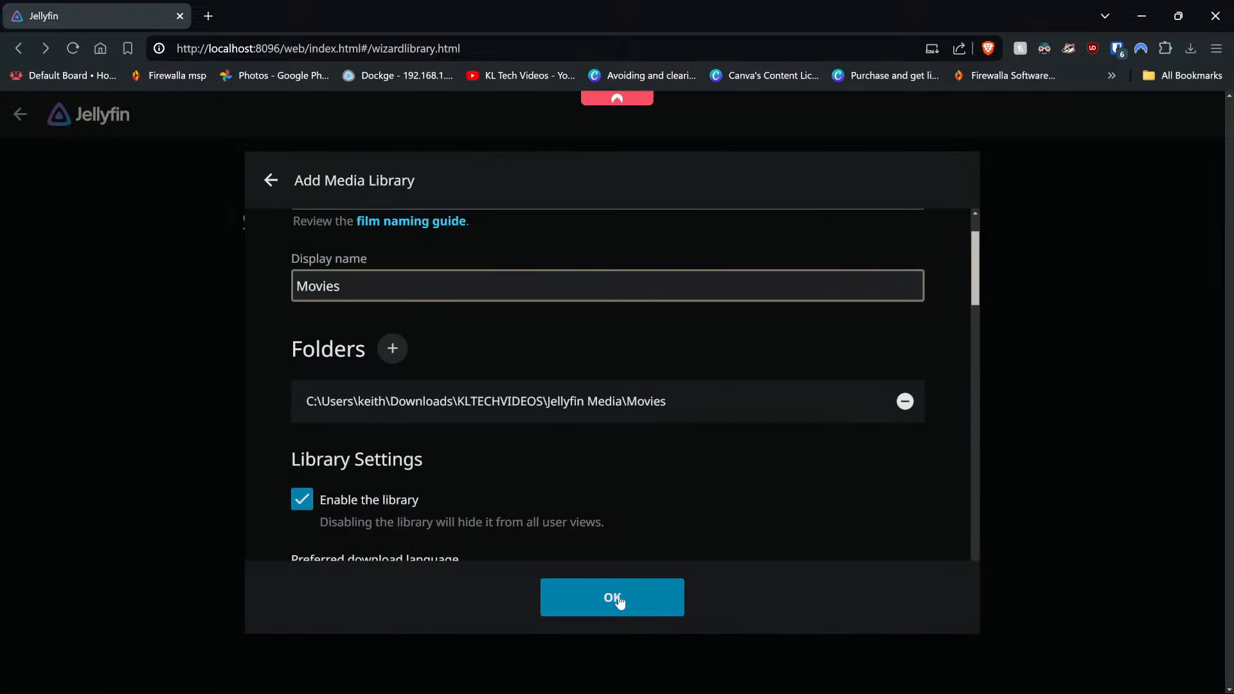
# - Set the Movies library's preferred download language to English
pyautogui.scroll(-3, 603, 400)
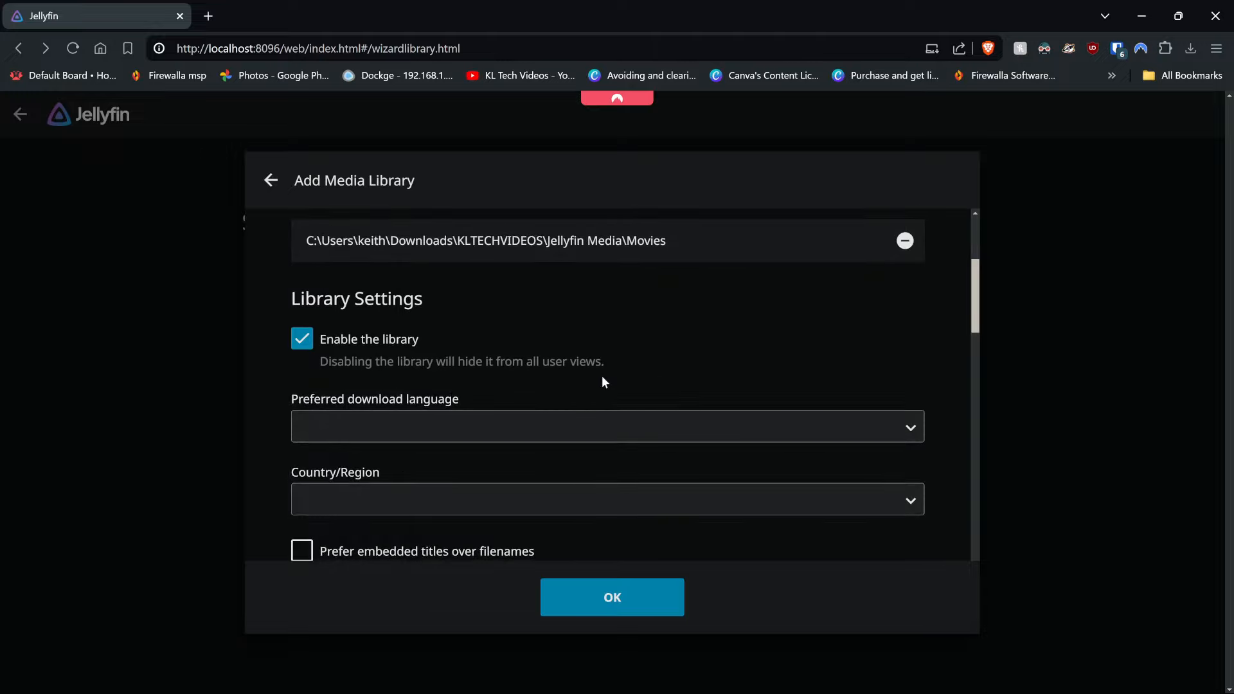
pyautogui.scroll(-1, 603, 381)
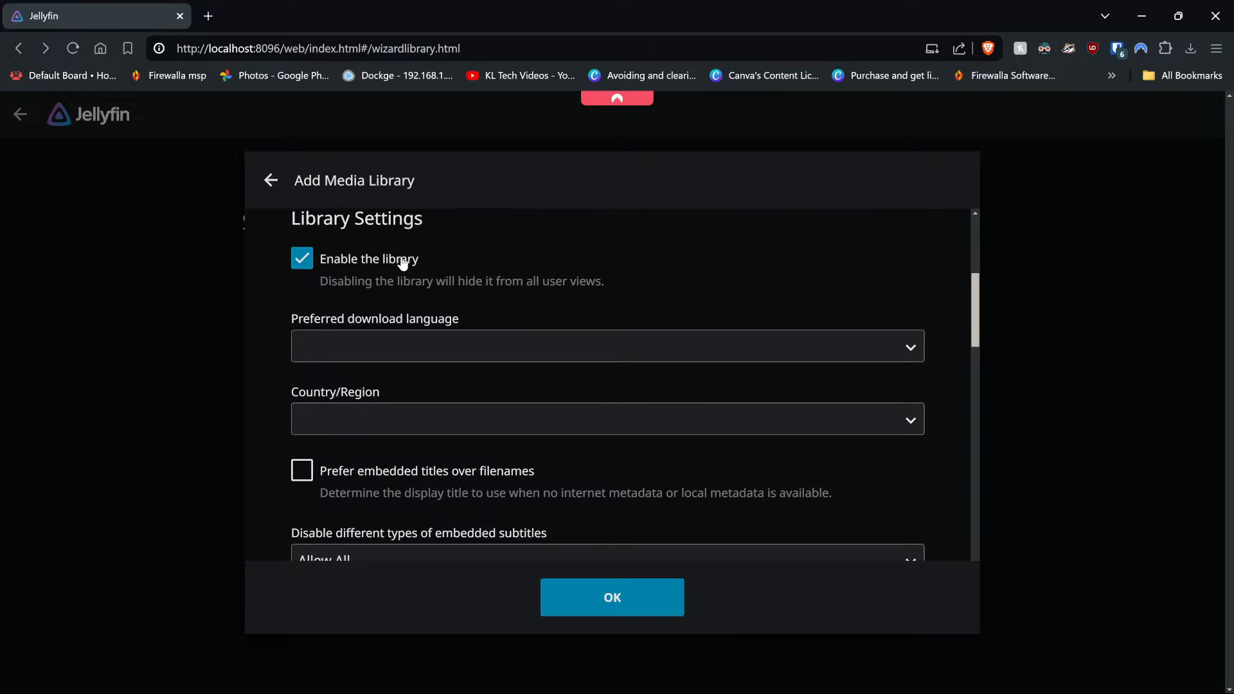
pyautogui.click(443, 348)
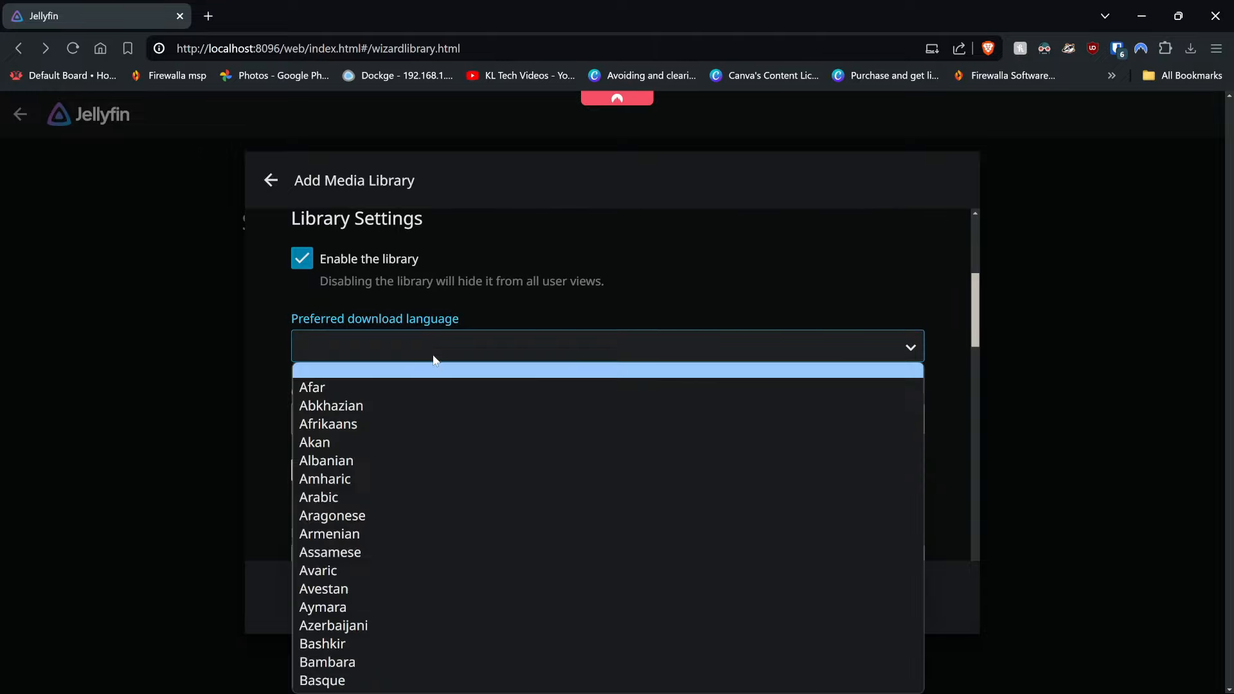
pyautogui.press('e')
pyautogui.press('Return')
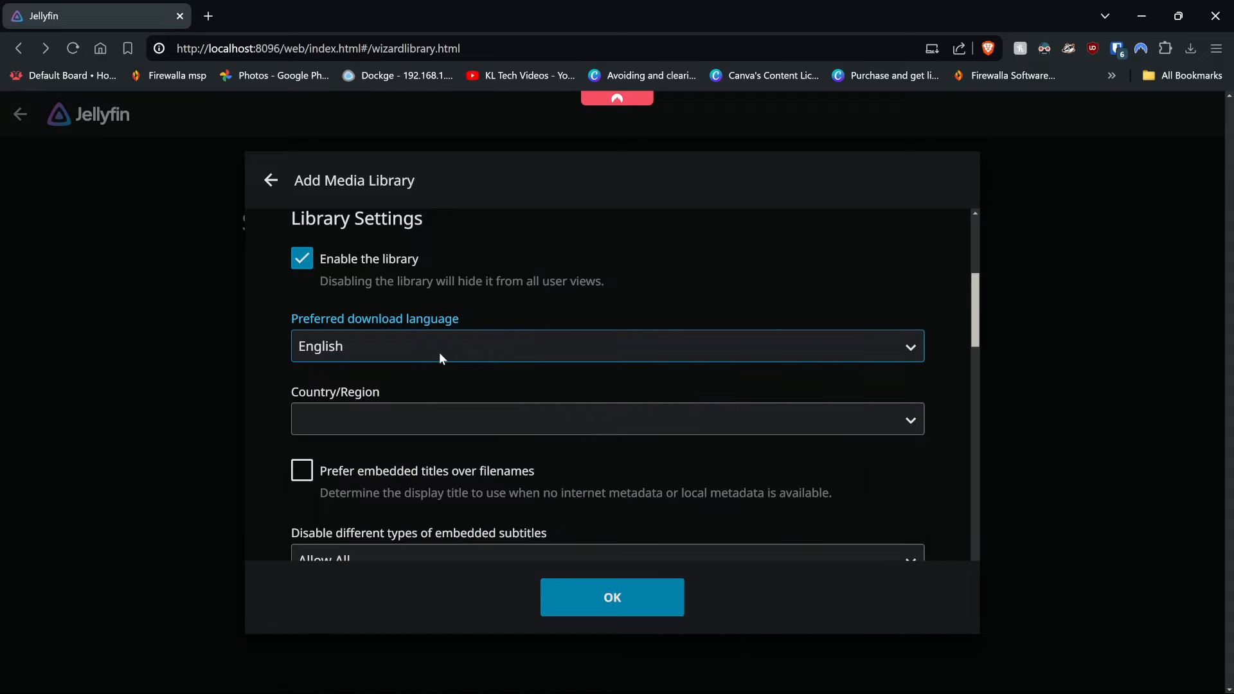
# - Set the Movies library's country/region to United Kingdom
pyautogui.click(442, 421)
pyautogui.press('u')
pyautogui.press('u')
pyautogui.press('u')
pyautogui.press('u')
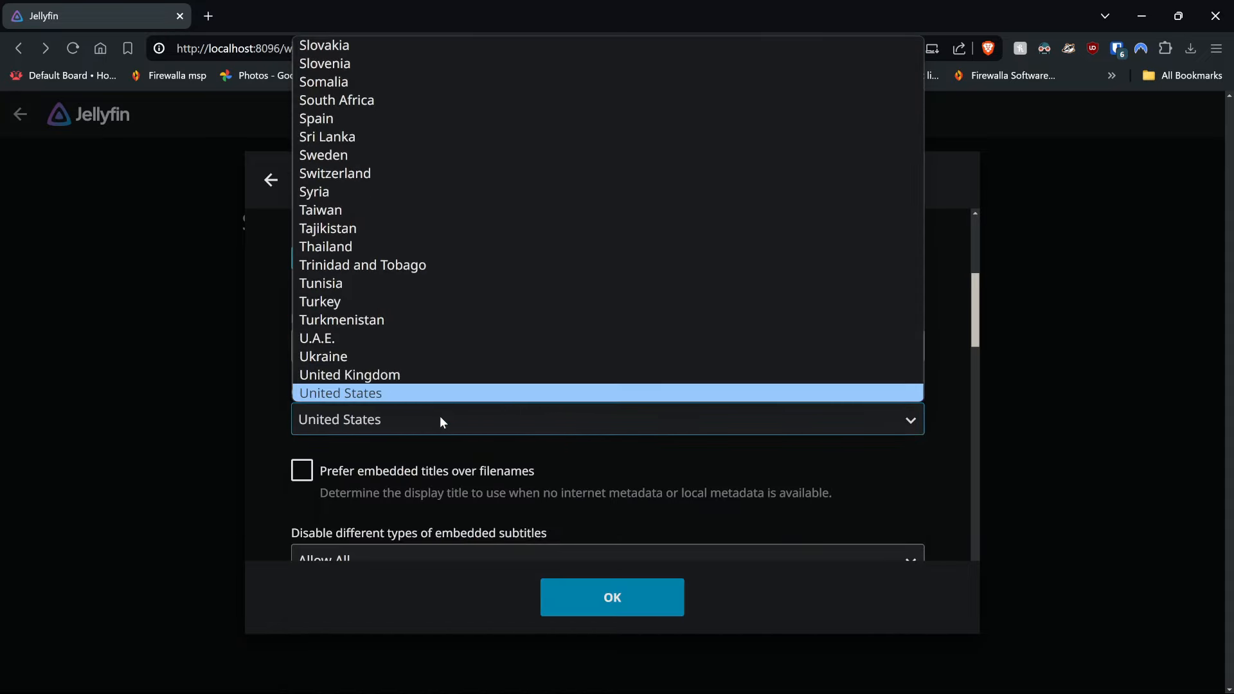
pyautogui.press('Up')
pyautogui.press('Return')
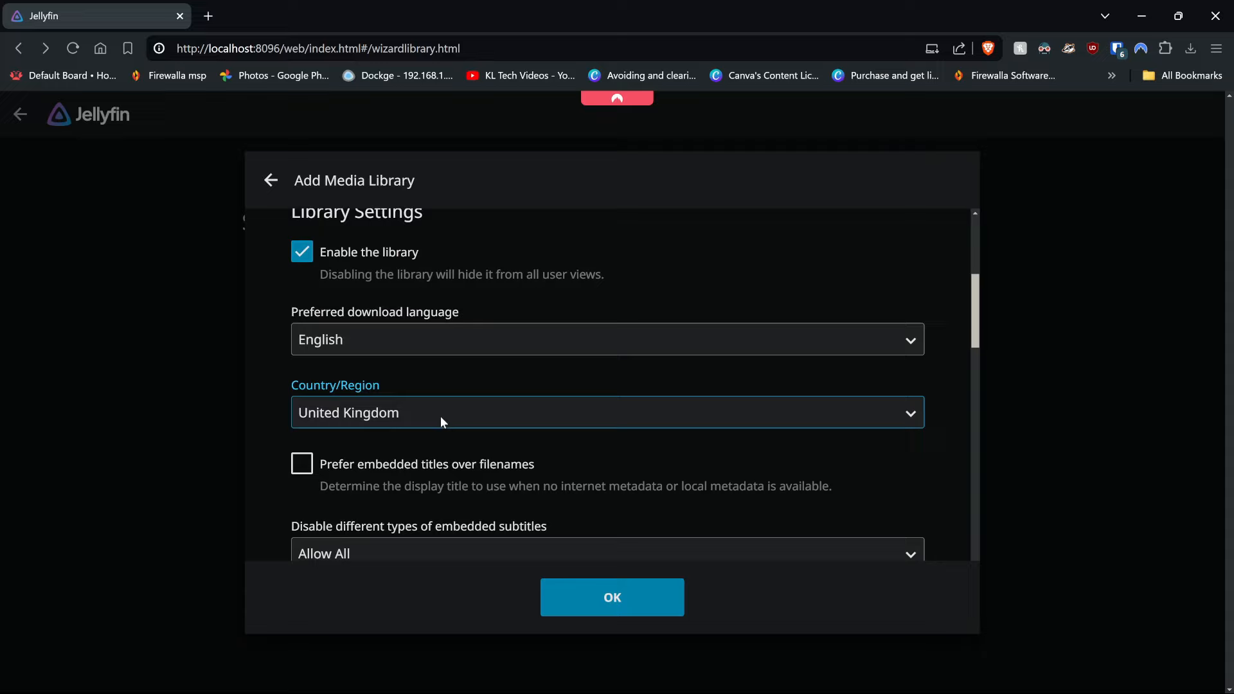
# - Enable preferring embedded titles over filenames for the Movies library, including for extras
pyautogui.scroll(-1, 441, 418)
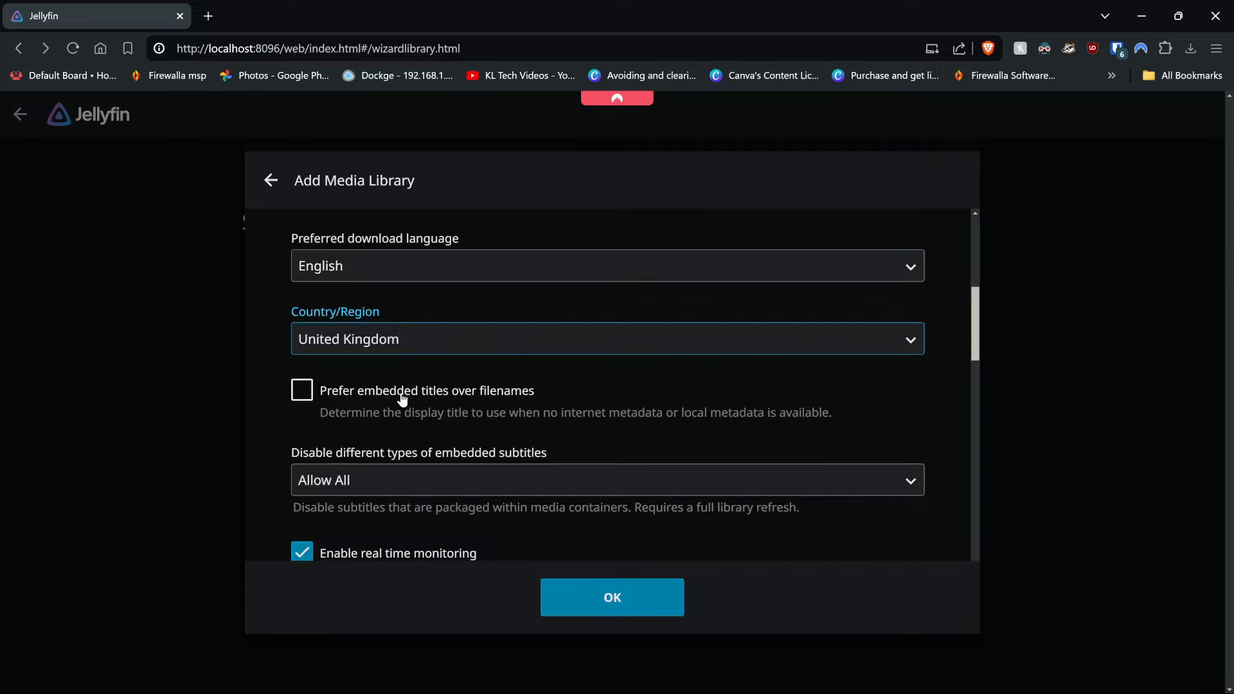
pyautogui.click(403, 398)
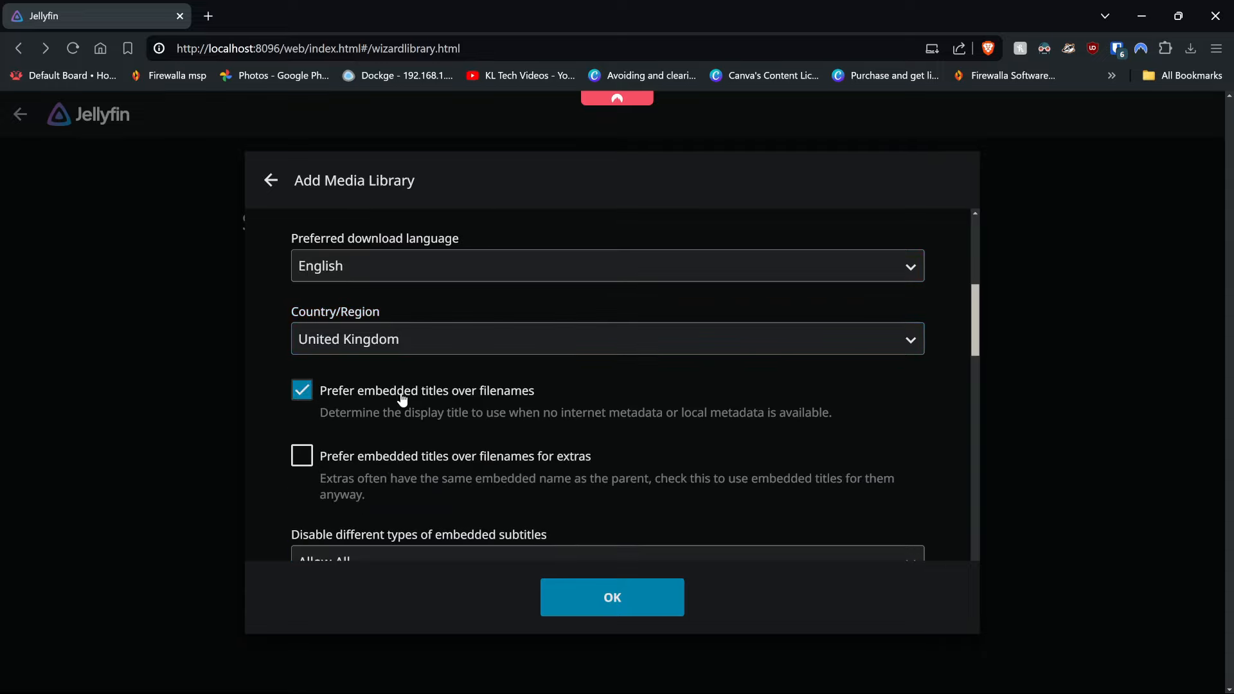
pyautogui.click(444, 461)
pyautogui.scroll(-4, 444, 461)
pyautogui.scroll(3, 417, 437)
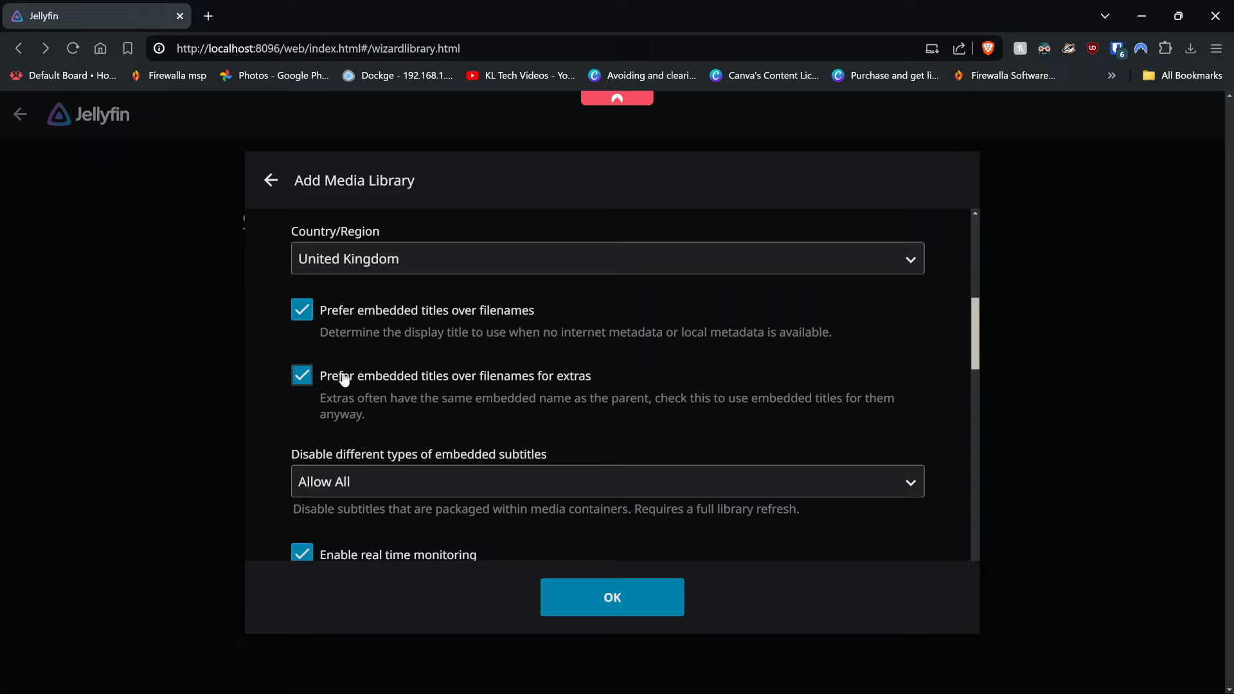
# - Set the Movies library to automatically refresh metadata from the internet every 90 days
pyautogui.scroll(-10, 484, 377)
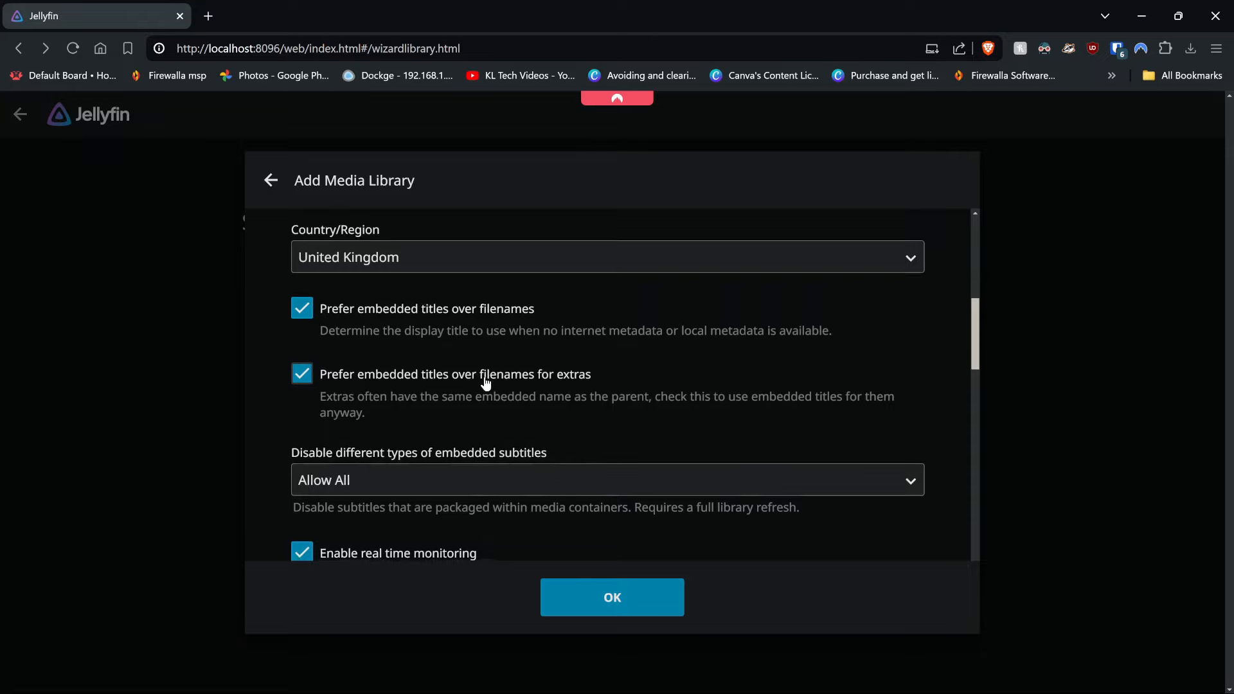
pyautogui.click(429, 355)
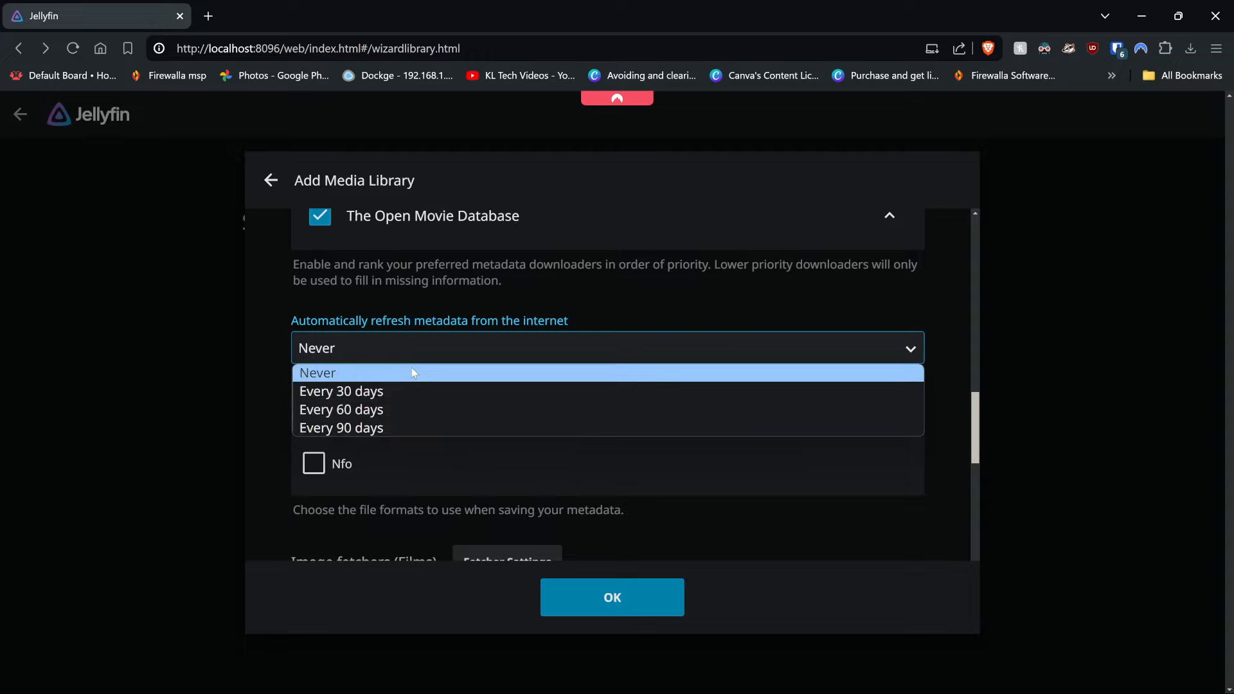
pyautogui.click(444, 298)
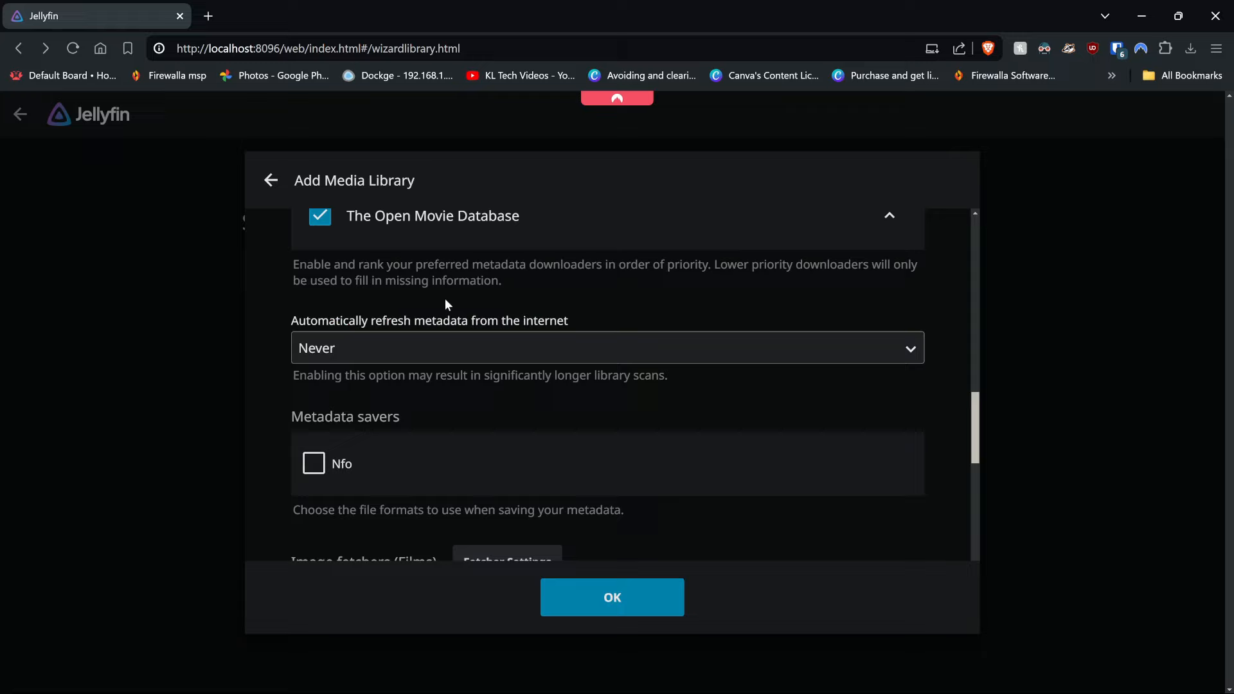
pyautogui.click(459, 354)
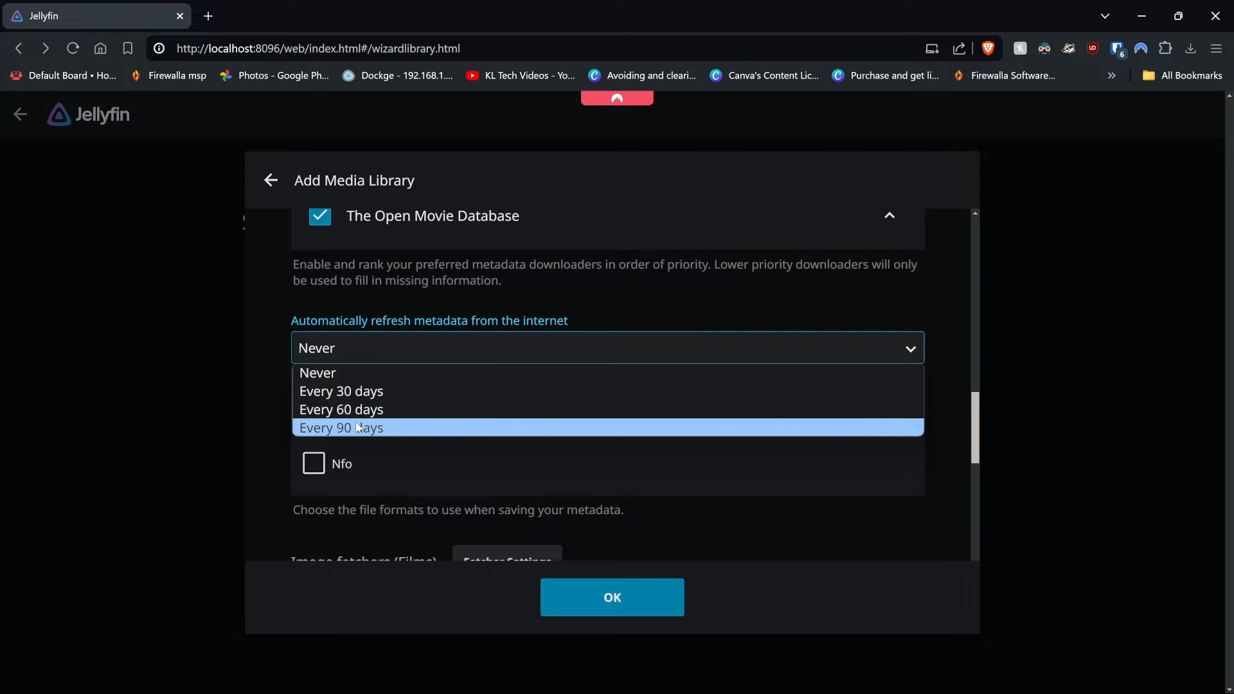
pyautogui.click(403, 428)
# - Enable the Nfo metadata saver and the saving of artwork into media folders for the Movies library
pyautogui.scroll(-2, 376, 412)
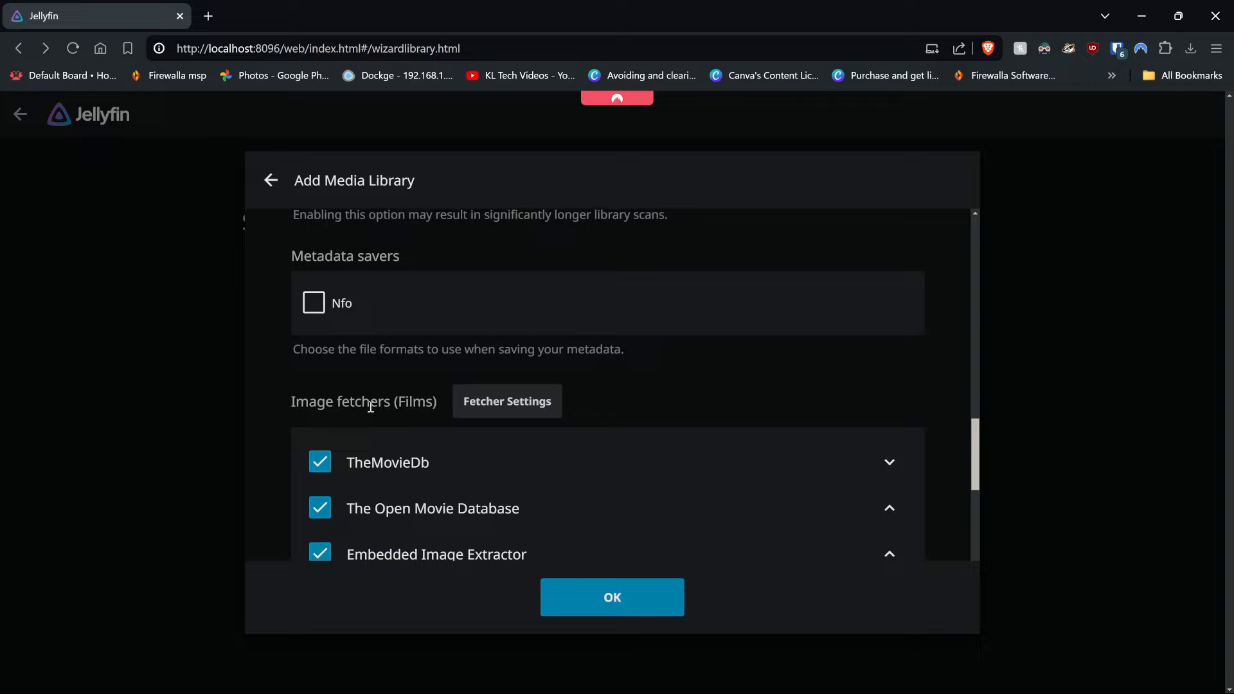
pyautogui.click(312, 306)
pyautogui.scroll(-5, 292, 383)
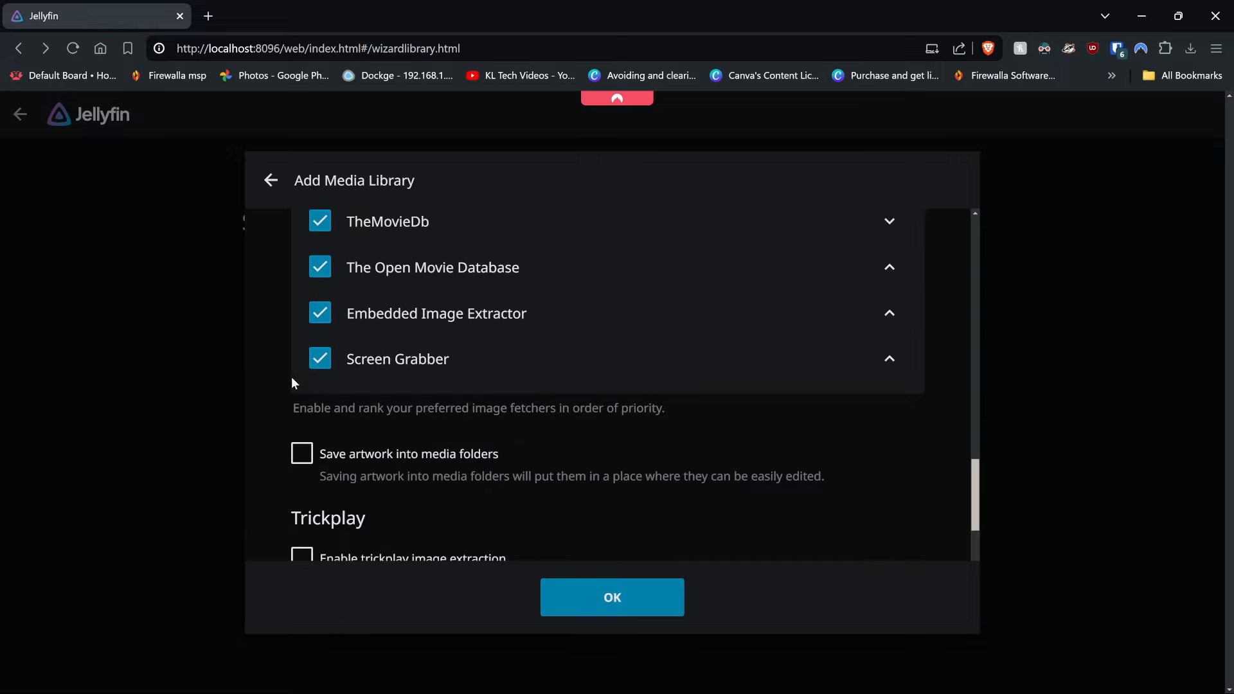
pyautogui.click(306, 383)
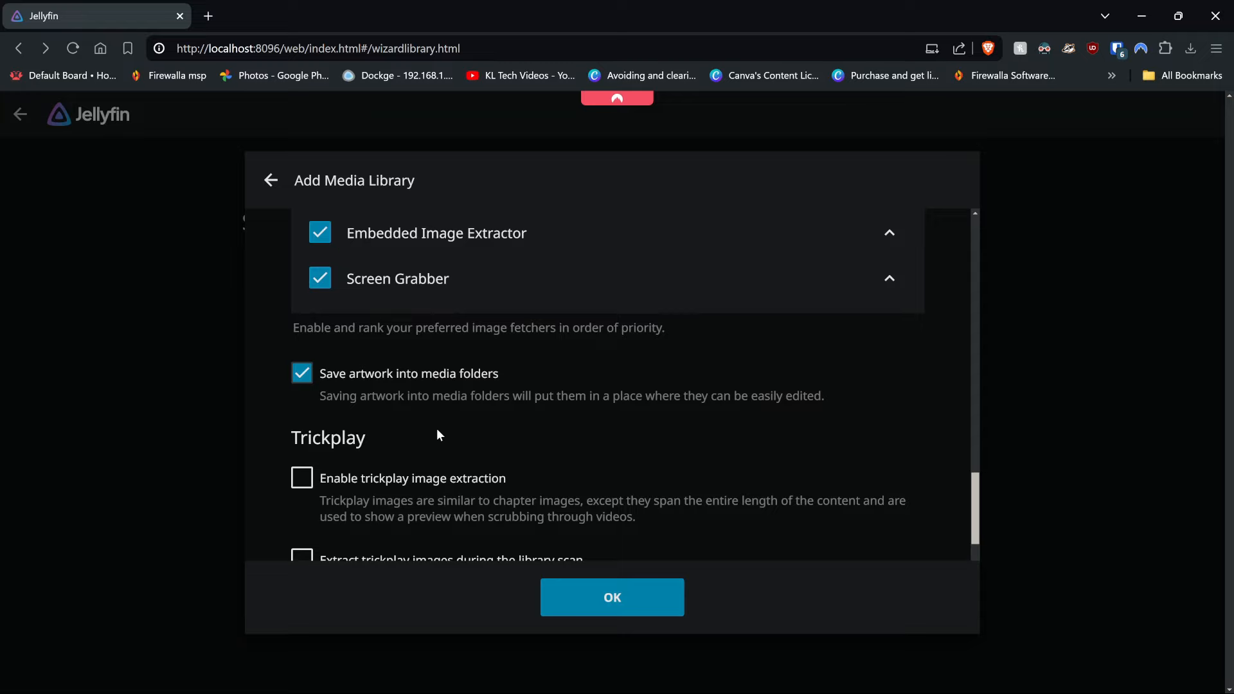
# - Enable trickplay image extraction for the Movies library, including extraction during the library scan
pyautogui.scroll(-1, 458, 399)
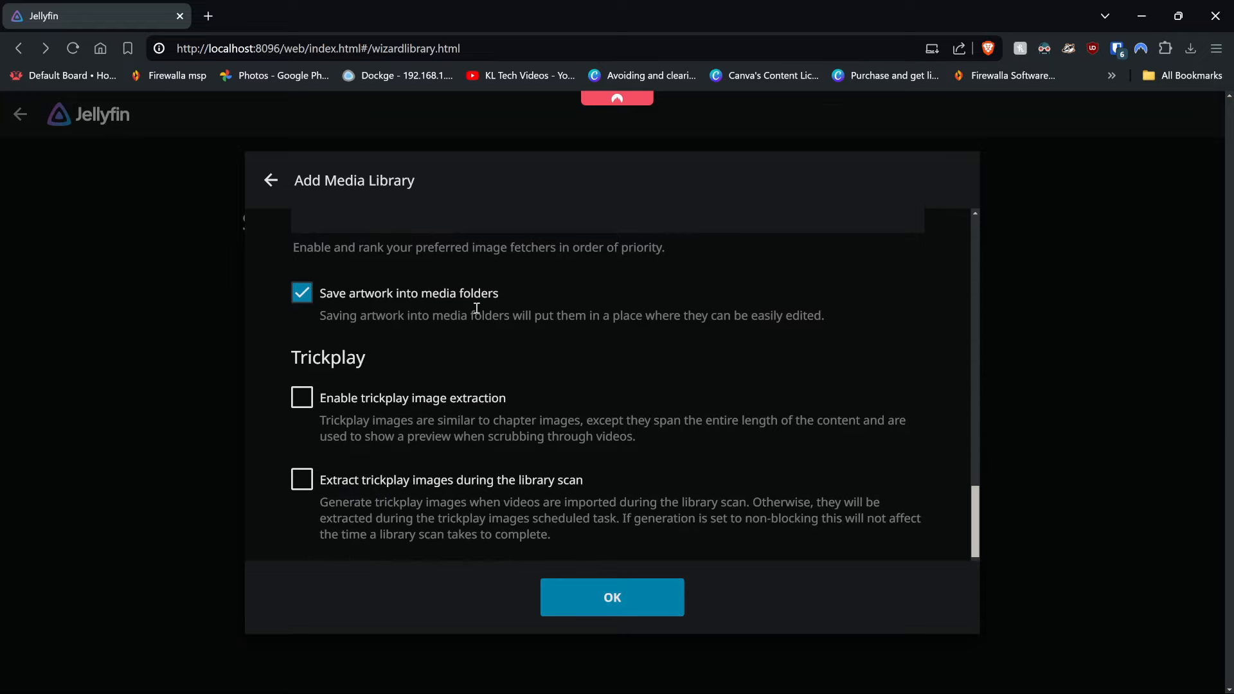
pyautogui.scroll(-1, 457, 362)
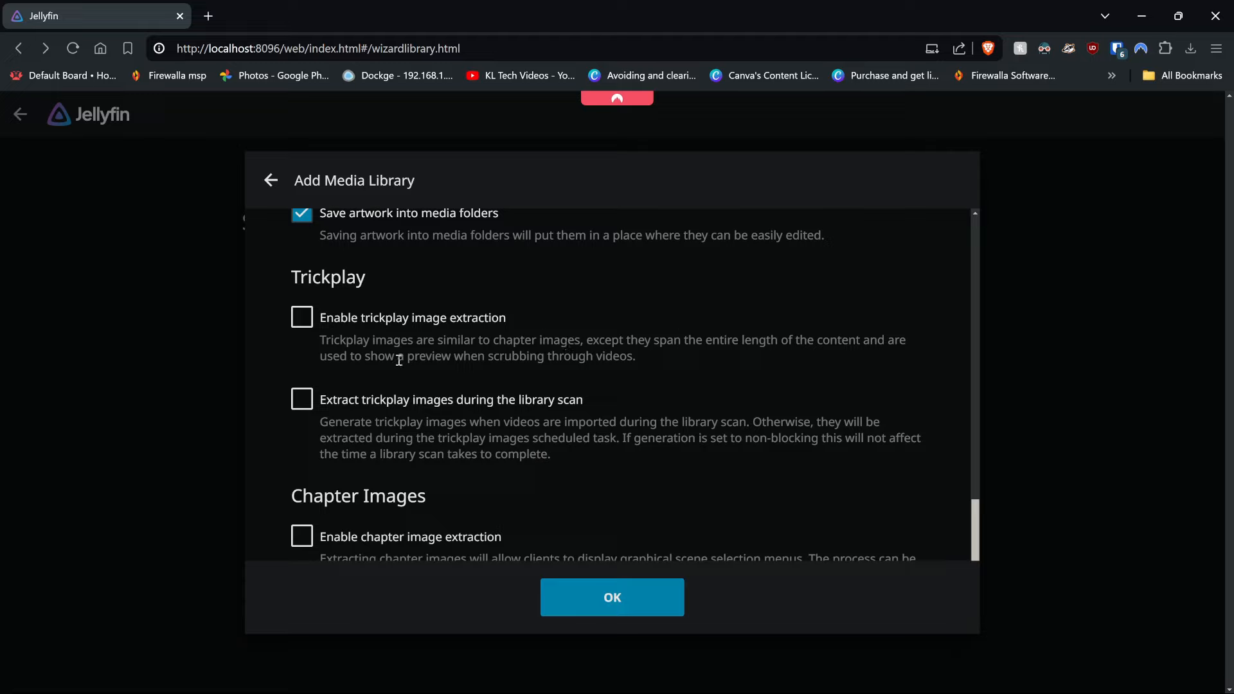
pyautogui.click(346, 327)
pyautogui.click(383, 407)
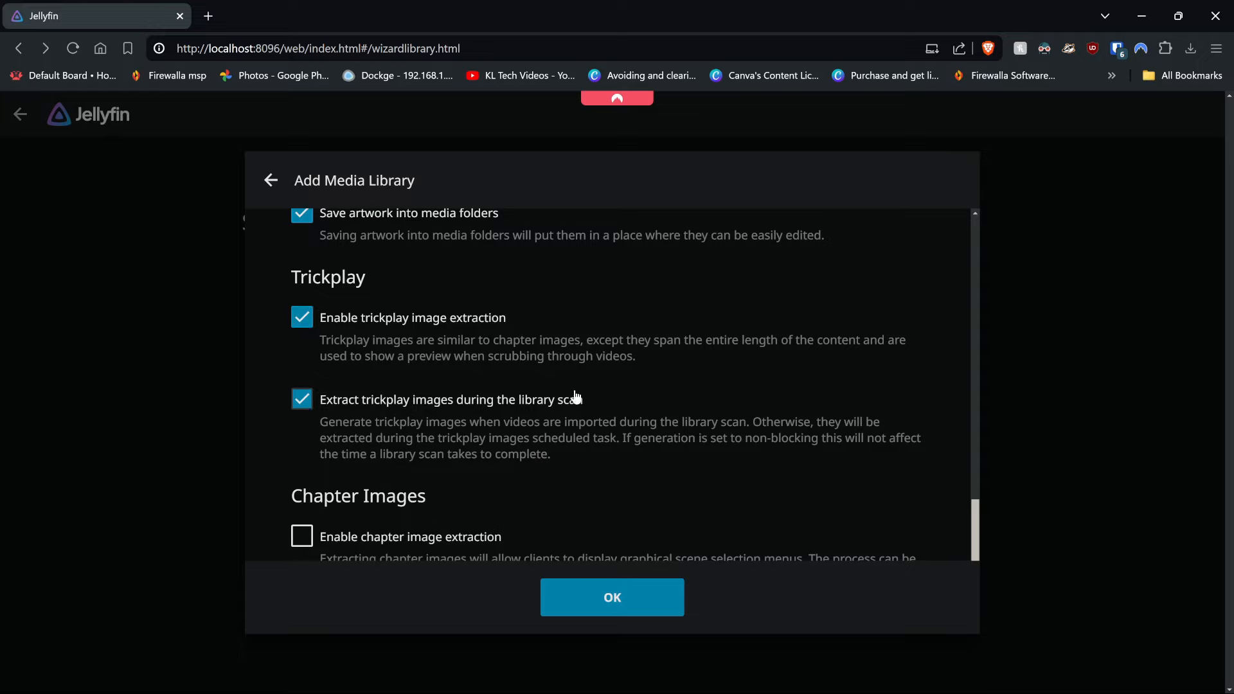
# - Enable chapter image extraction, including during the library scan, and save the Movies library
pyautogui.scroll(-4, 577, 398)
pyautogui.click(414, 299)
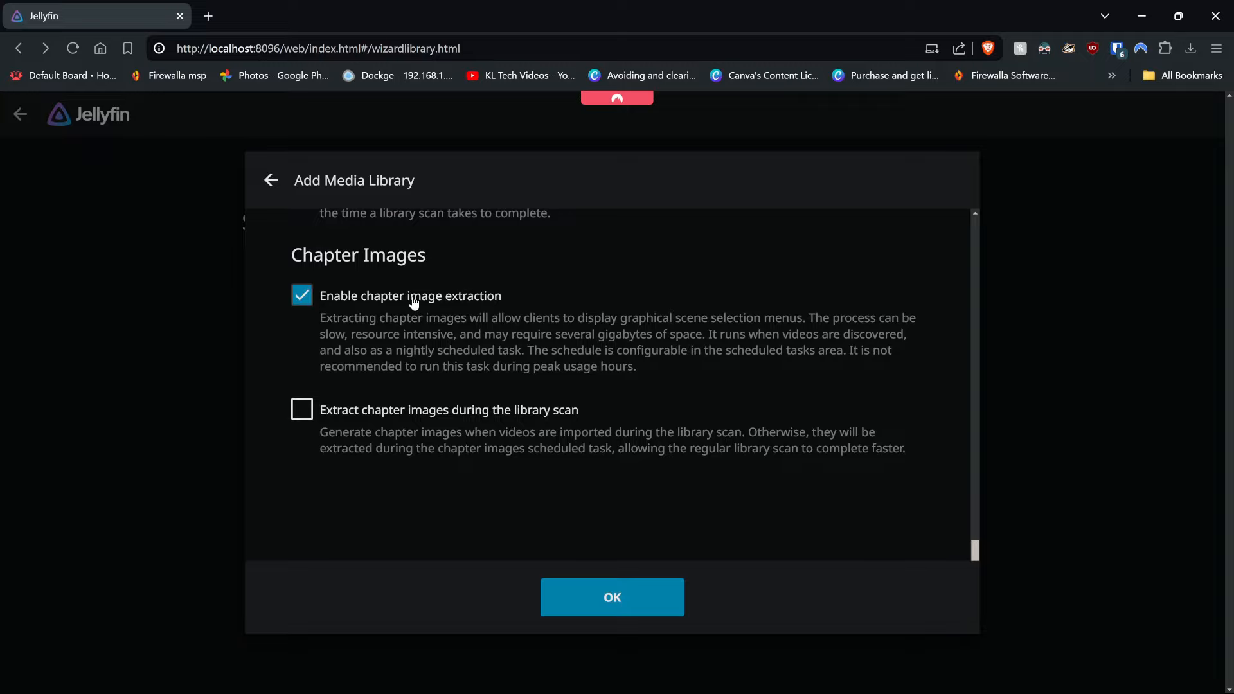
pyautogui.click(420, 412)
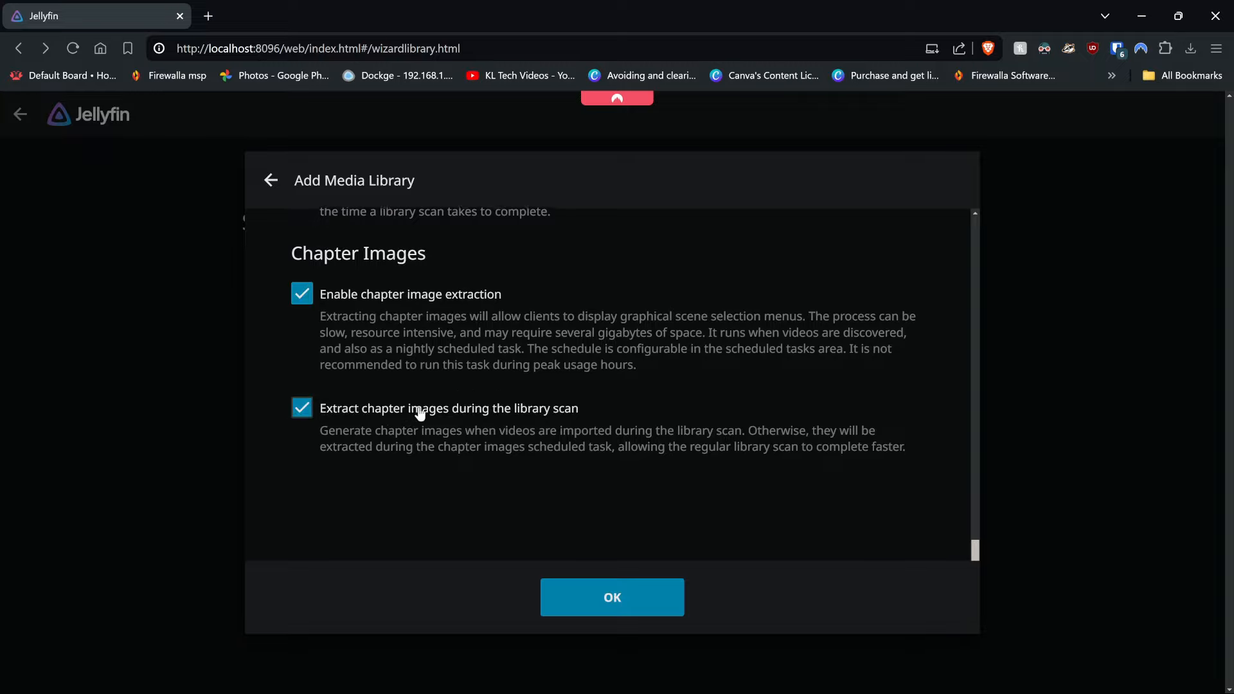
pyautogui.scroll(5, 488, 419)
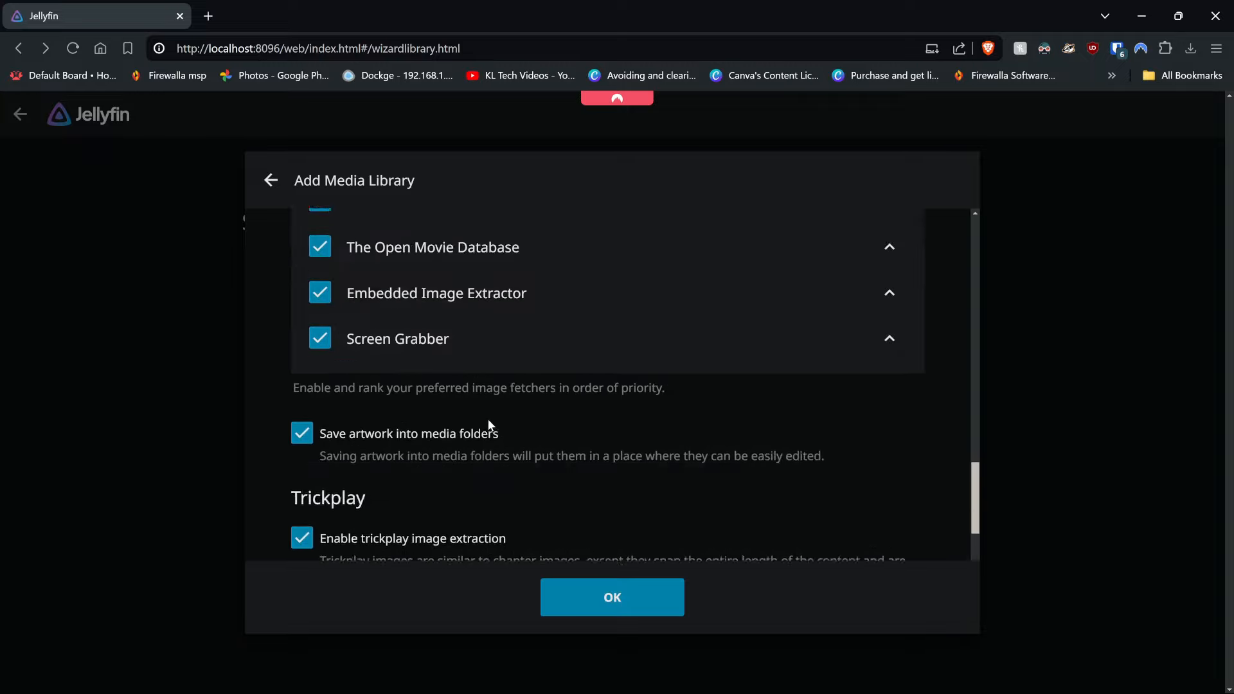
pyautogui.scroll(10, 491, 421)
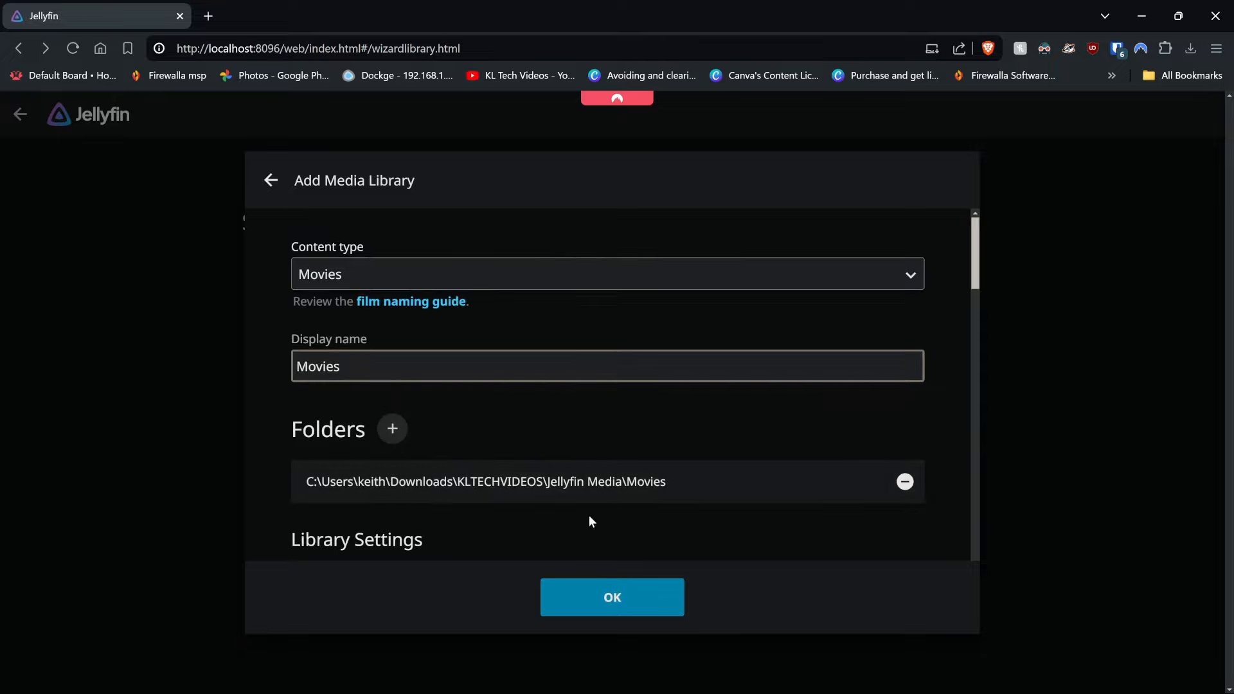
pyautogui.click(632, 596)
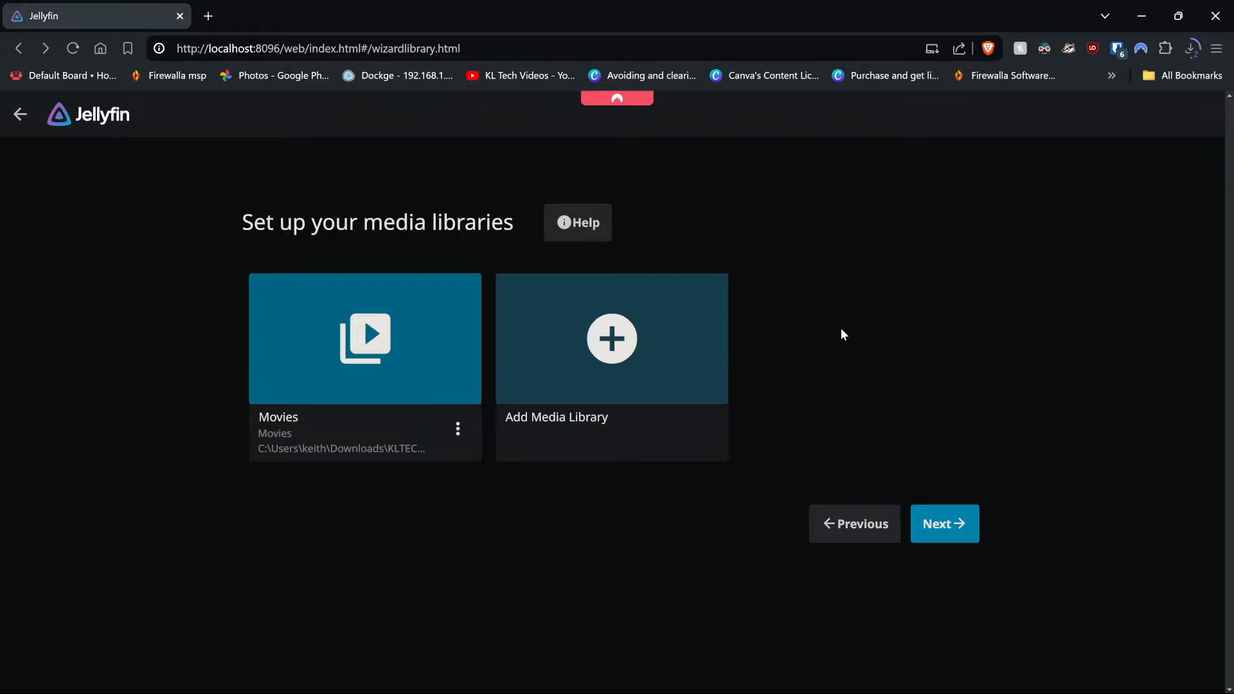
# - Start adding a second media library with the content type Shows and the display name TV Shows
pyautogui.click(606, 345)
pyautogui.click(430, 276)
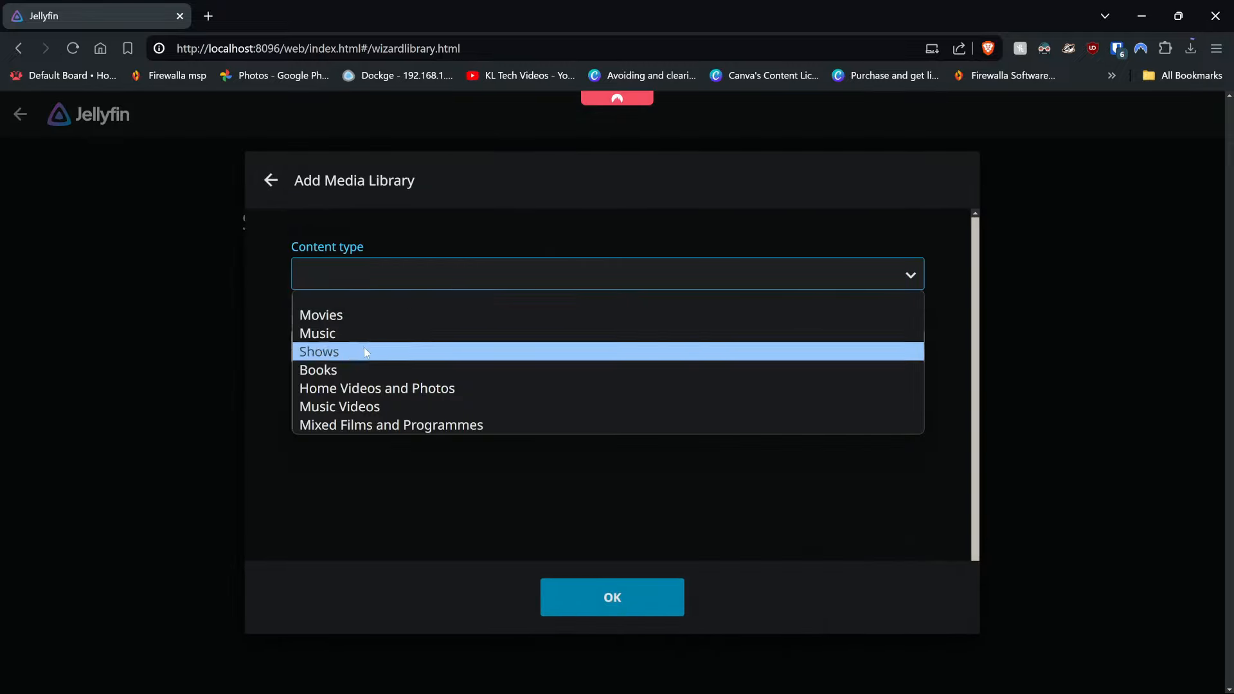
pyautogui.click(381, 354)
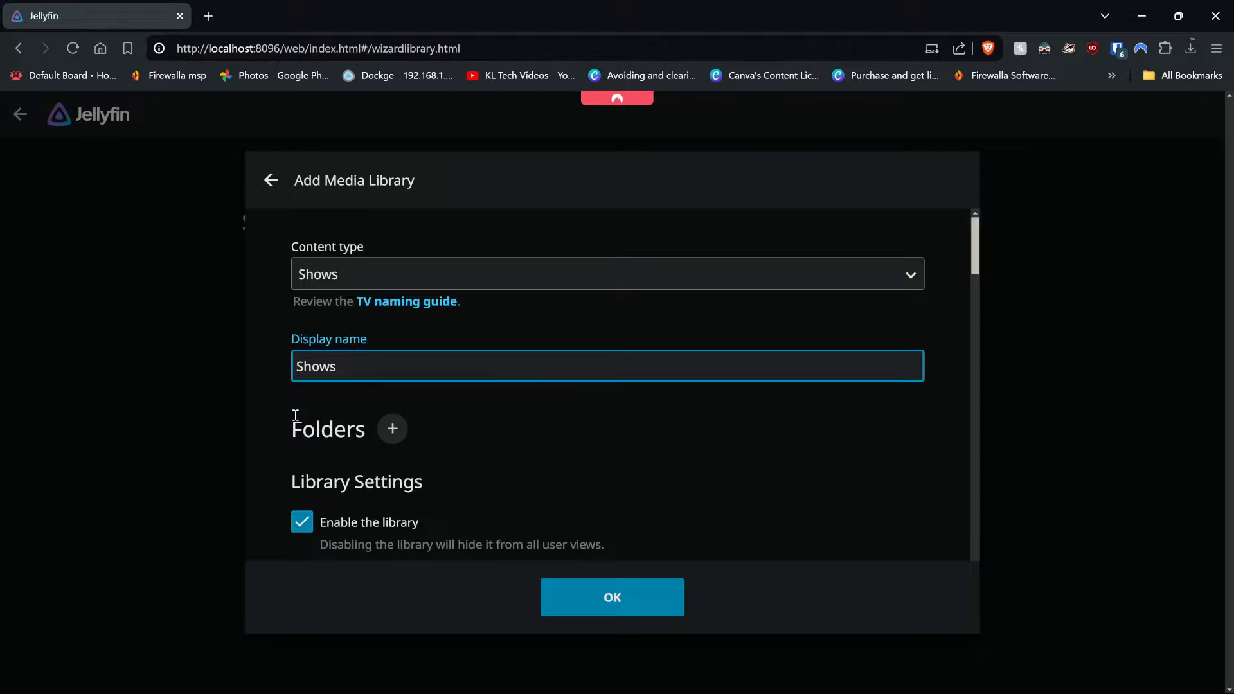
pyautogui.write('tv')
pyautogui.press('BackSpace')
pyautogui.press('BackSpace')
pyautogui.write('TV')
# - Add the folder KLTECHVIDEOS\Jellyfin Media\TV Shows from the user's Downloads on drive C: to the TV Shows library
pyautogui.click(391, 429)
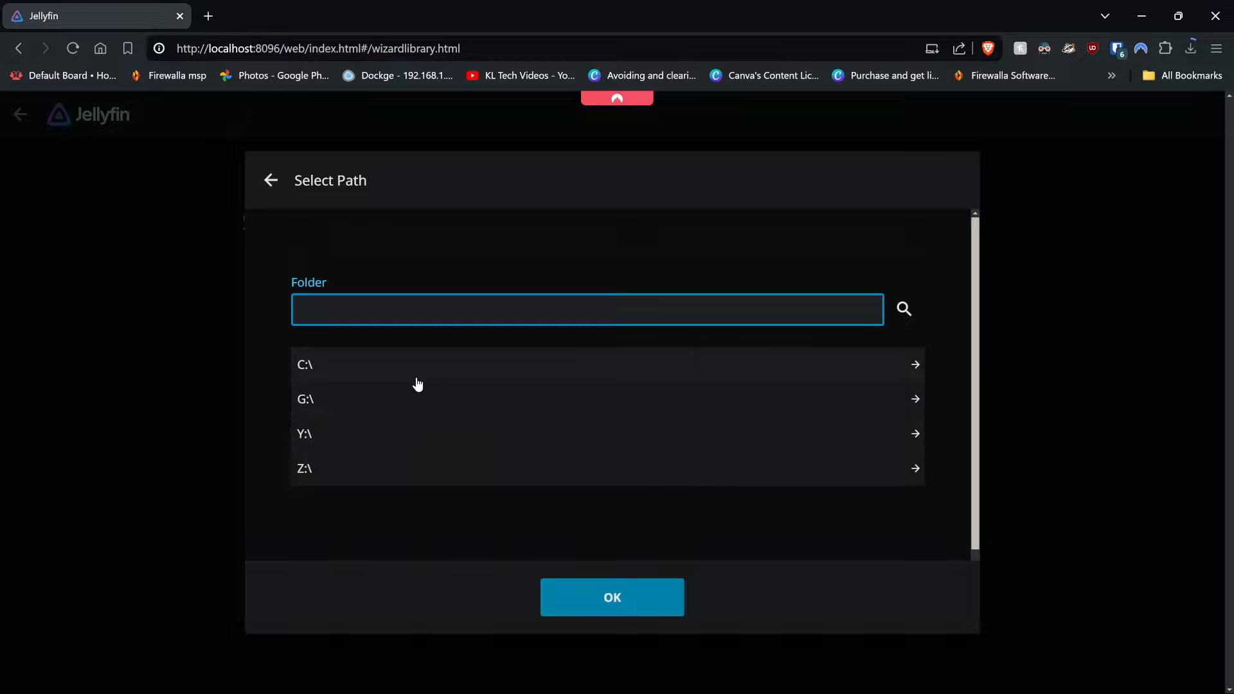
pyautogui.click(375, 383)
pyautogui.scroll(-3, 382, 466)
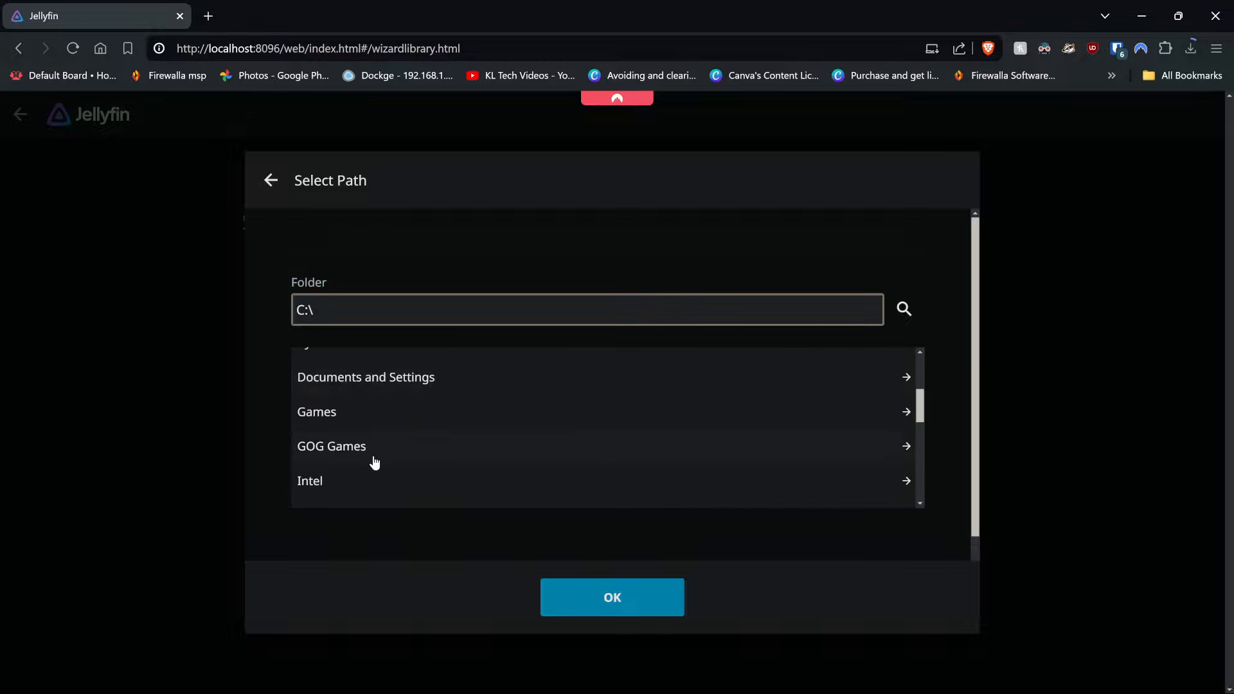
pyautogui.scroll(-2, 375, 463)
pyautogui.scroll(1, 361, 449)
pyautogui.scroll(-4, 353, 443)
pyautogui.click(352, 442)
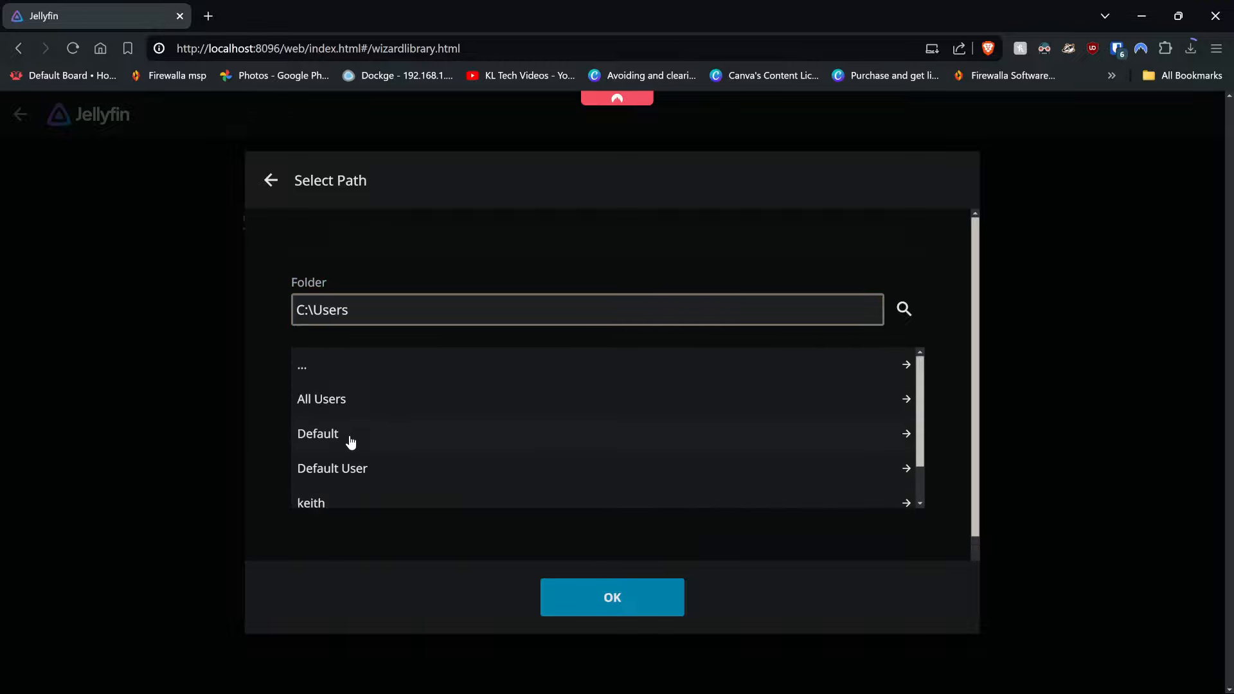
pyautogui.scroll(-1, 352, 450)
pyautogui.click(344, 456)
pyautogui.scroll(-3, 350, 452)
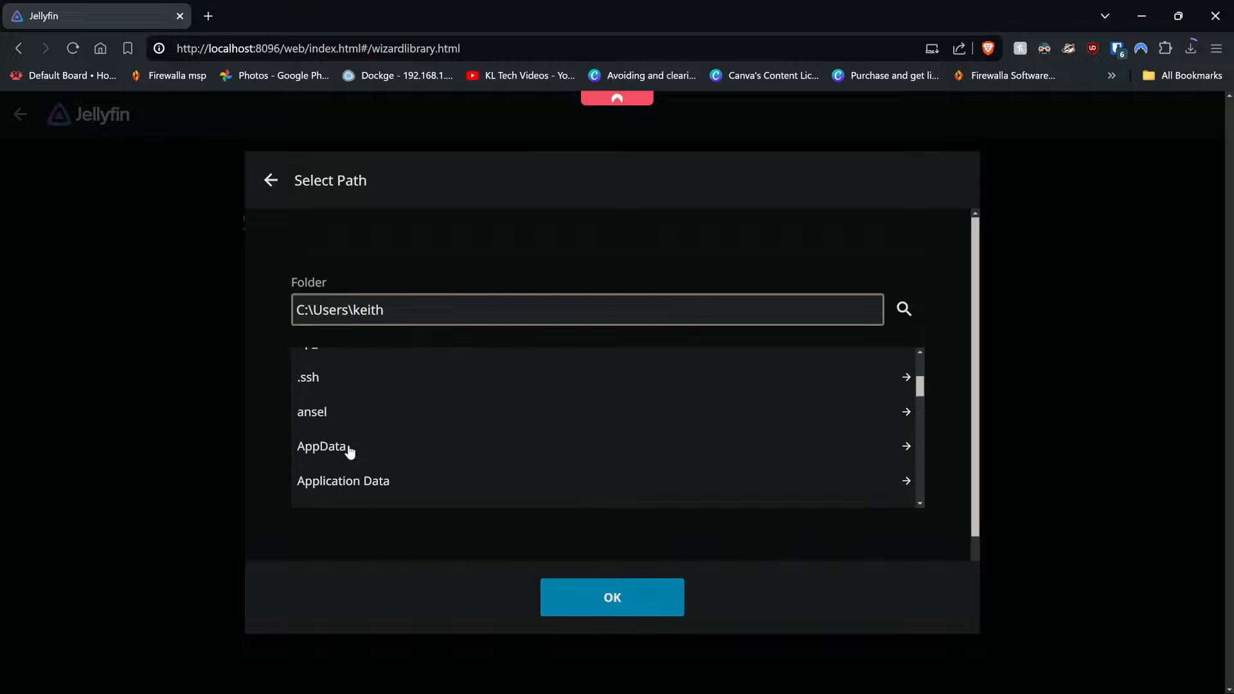
pyautogui.scroll(-4, 349, 452)
pyautogui.click(350, 418)
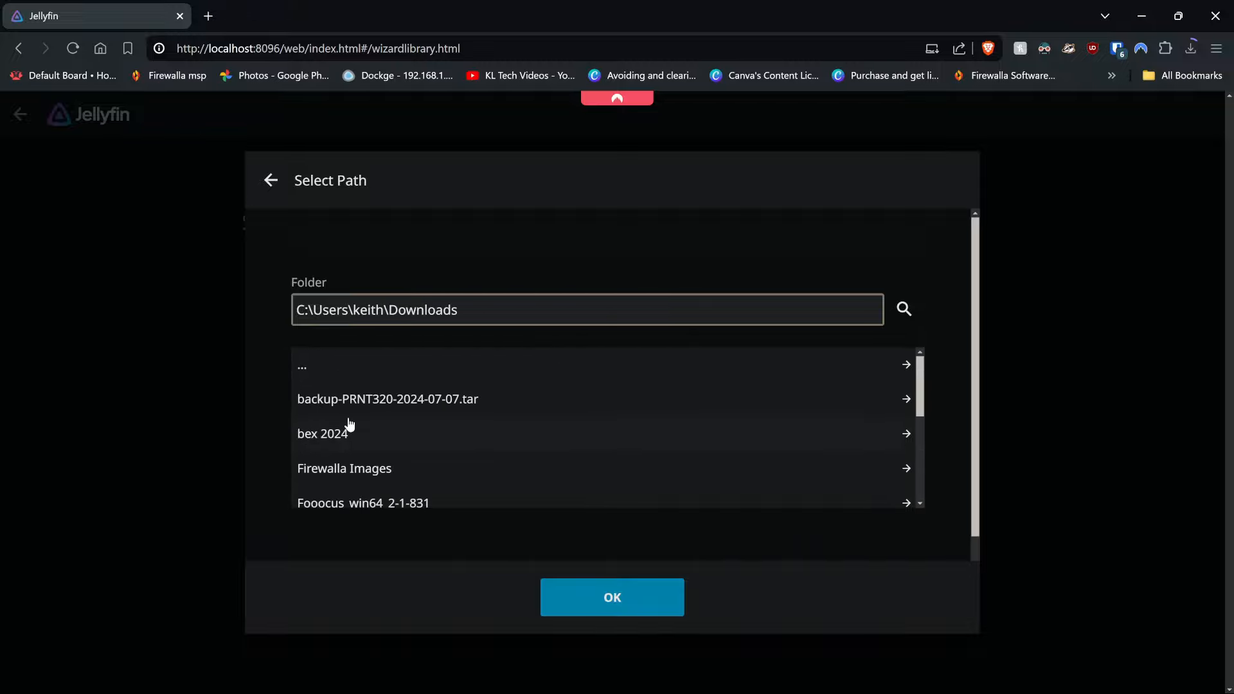
pyautogui.scroll(-5, 350, 424)
pyautogui.click(352, 424)
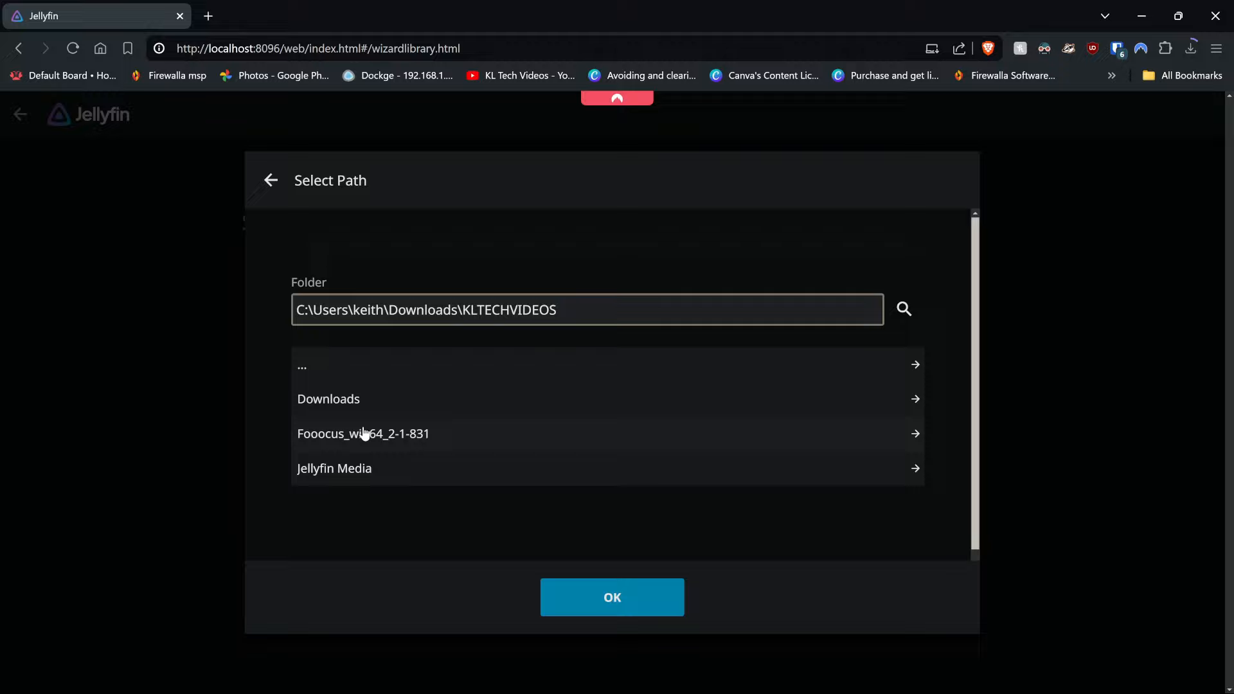
pyautogui.click(358, 467)
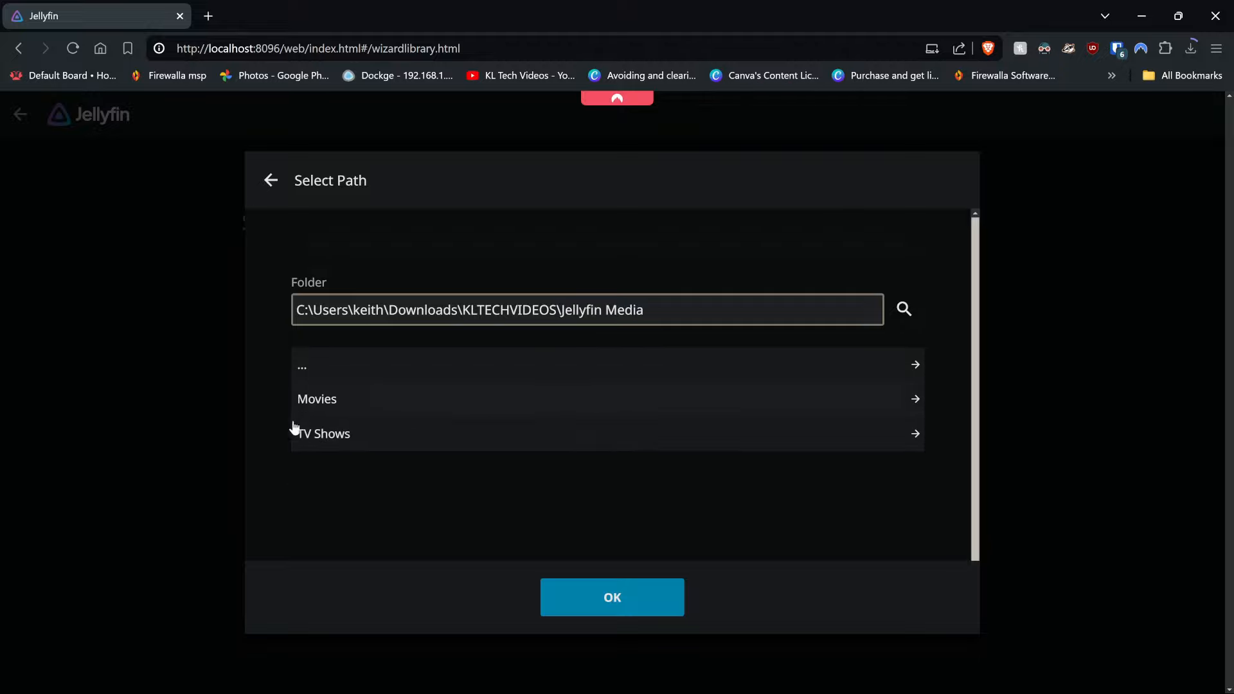
pyautogui.click(344, 435)
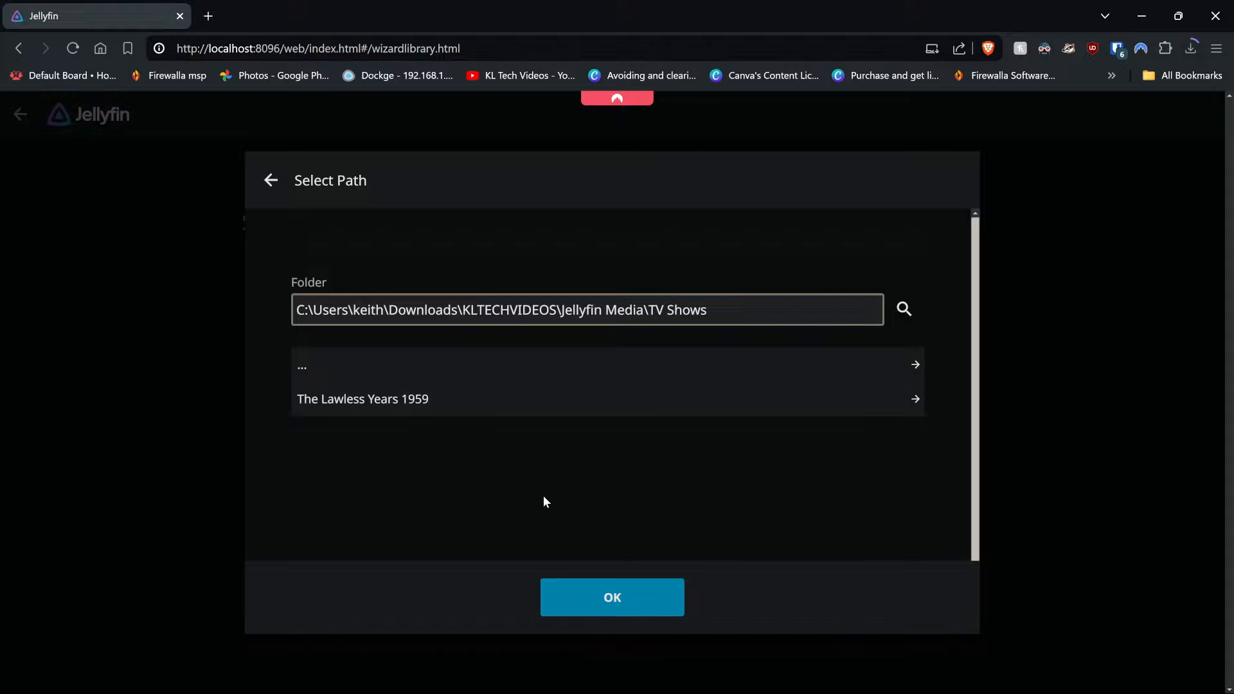
pyautogui.click(608, 602)
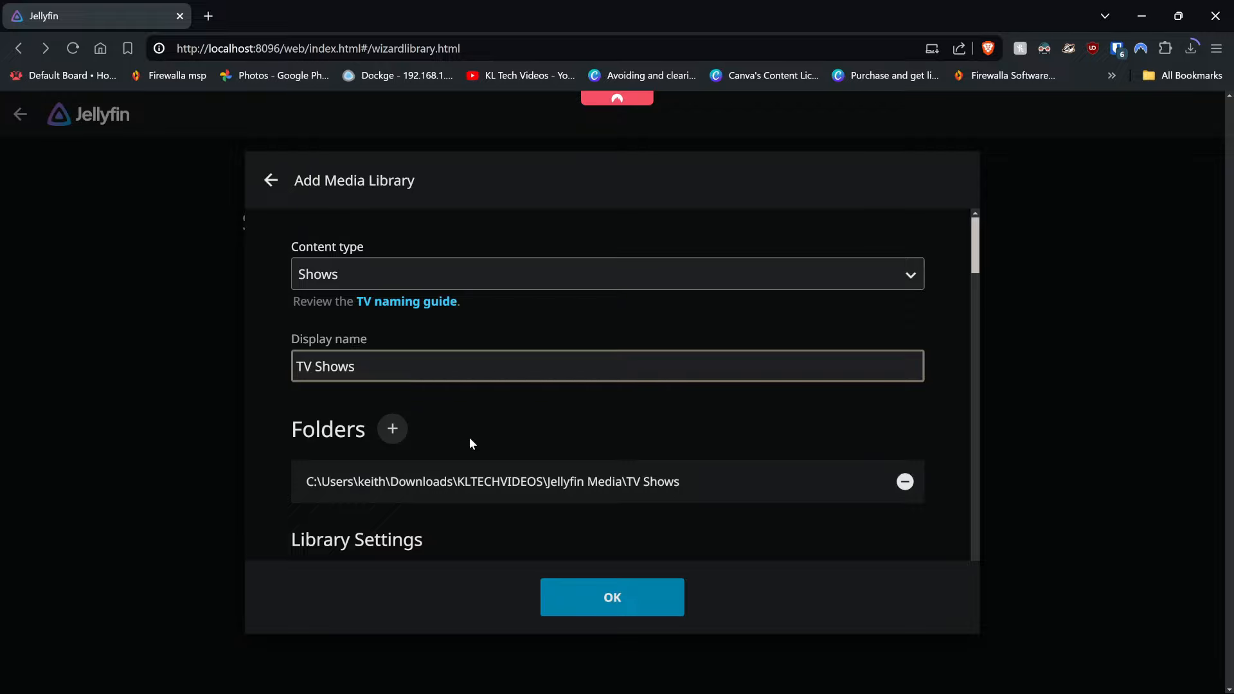
# - Set the TV Shows library's preferred download language to English and its country/region to United Kingdom
pyautogui.scroll(-5, 571, 361)
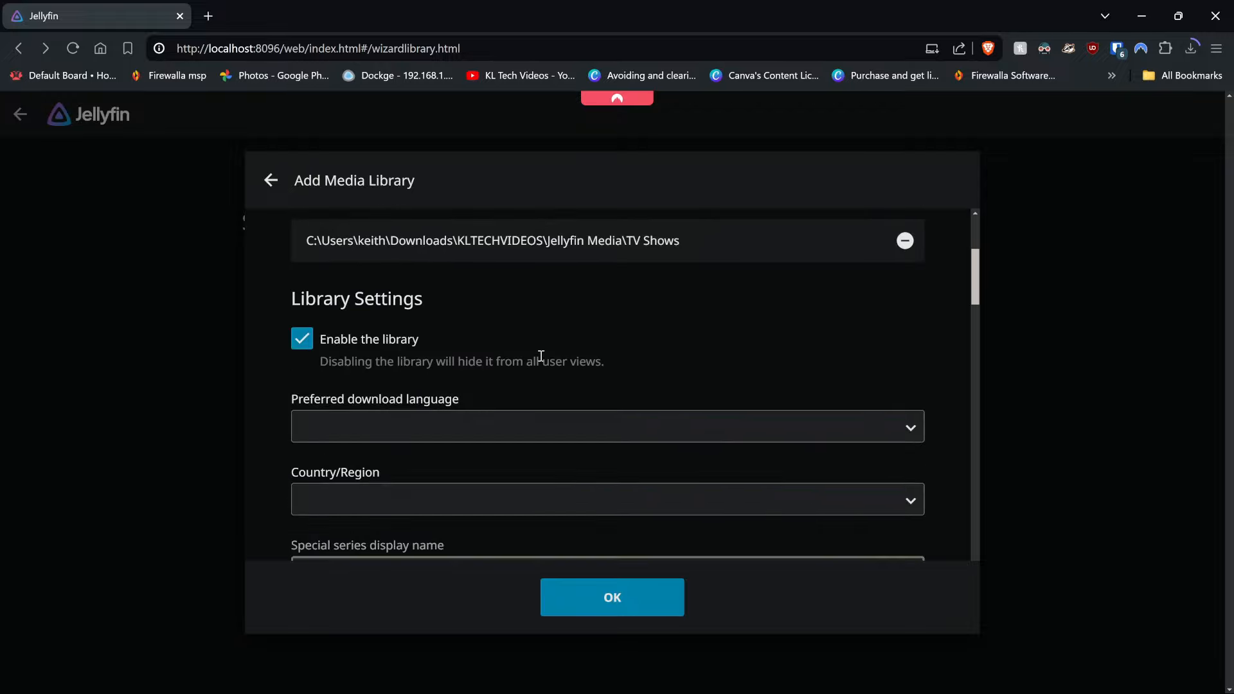
pyautogui.click(511, 351)
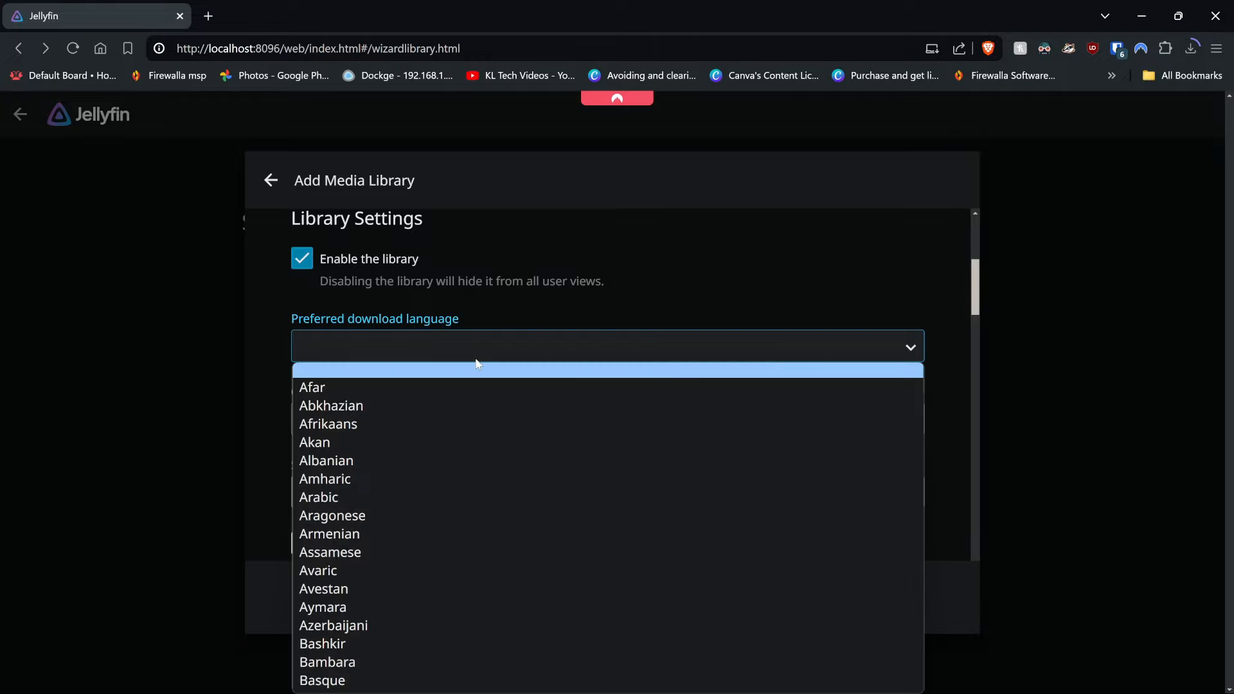
pyautogui.press('e')
pyautogui.press('Return')
pyautogui.click(351, 414)
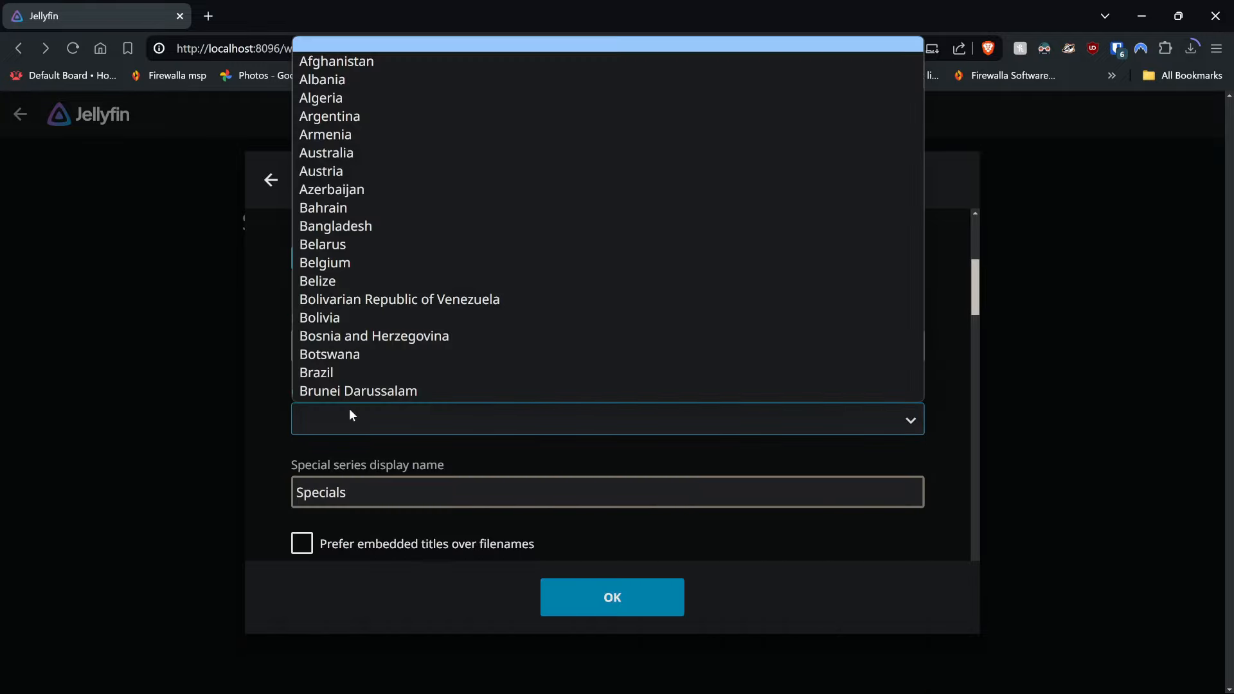
pyautogui.press('u')
pyautogui.press('Down')
pyautogui.press('Down')
pyautogui.press('Return')
# - Prefer embedded titles over filenames, including for extras, and prefer embedded episode information over filenames for the TV Shows library
pyautogui.scroll(-3, 265, 457)
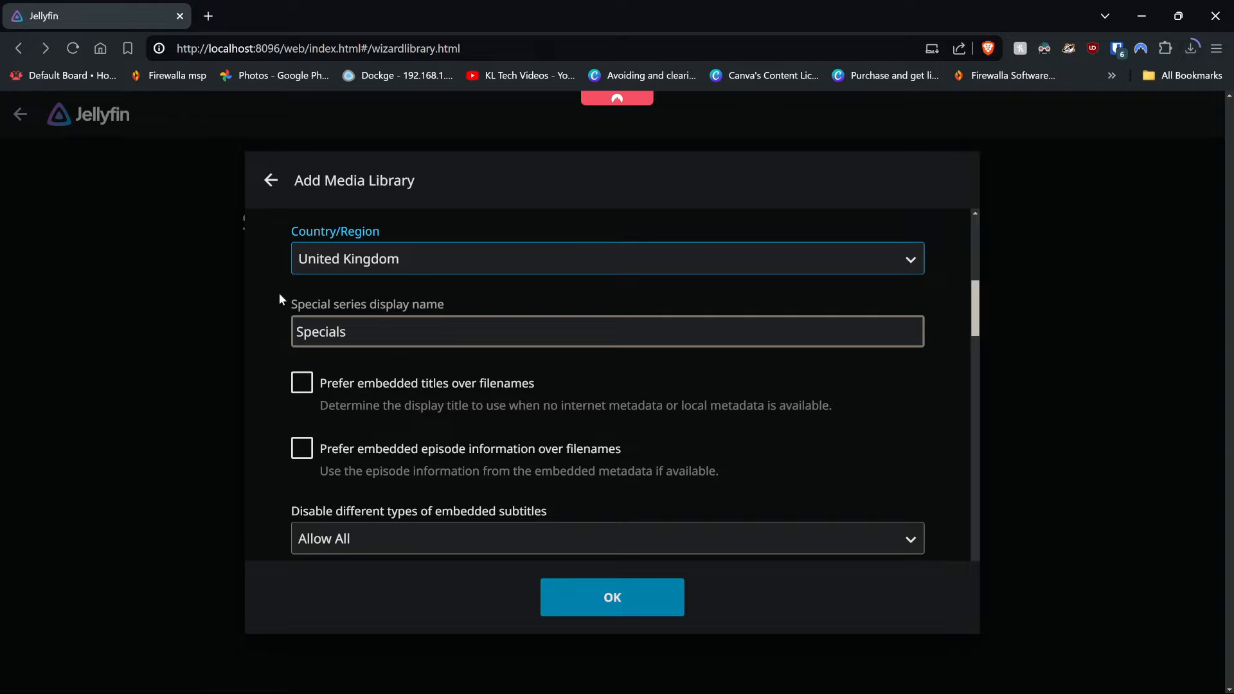
pyautogui.click(427, 386)
pyautogui.click(354, 446)
pyautogui.scroll(-4, 417, 331)
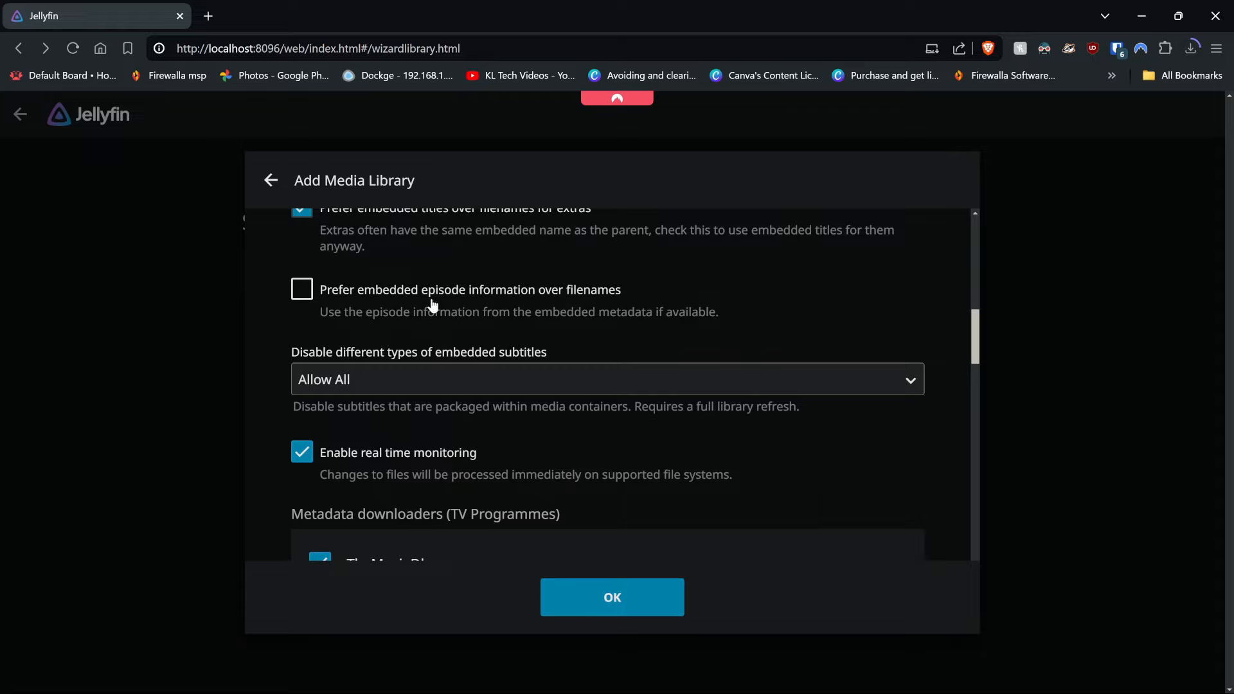
pyautogui.click(432, 304)
pyautogui.scroll(-2, 409, 357)
# - Set the automatic metadata refresh from the internet to every 90 days and enable the Nfo metadata saver
pyautogui.scroll(-3, 283, 327)
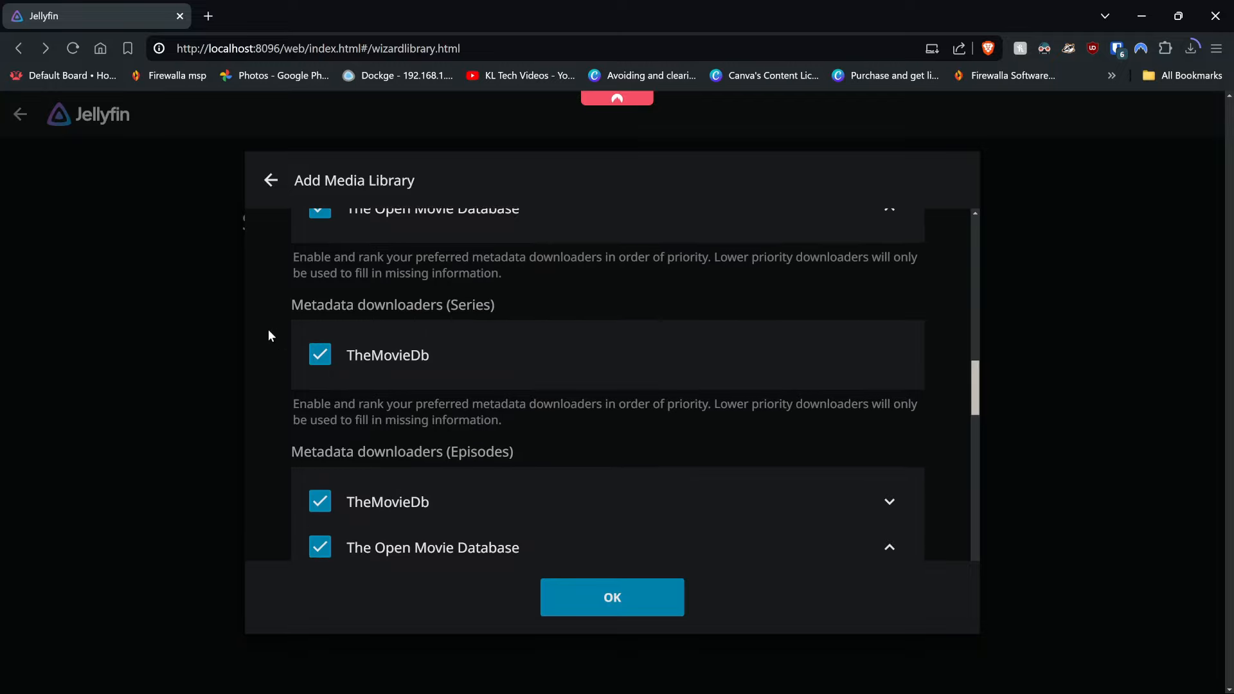
pyautogui.click(433, 358)
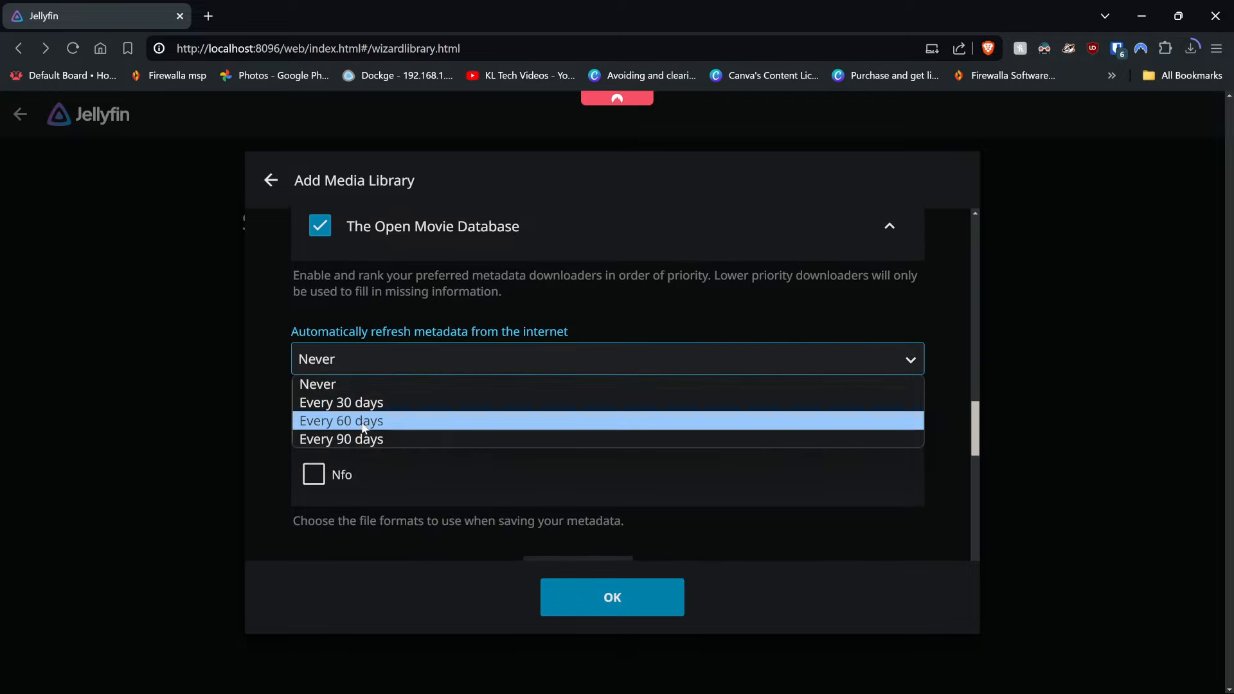
pyautogui.click(321, 438)
pyautogui.click(316, 466)
pyautogui.scroll(-3, 320, 411)
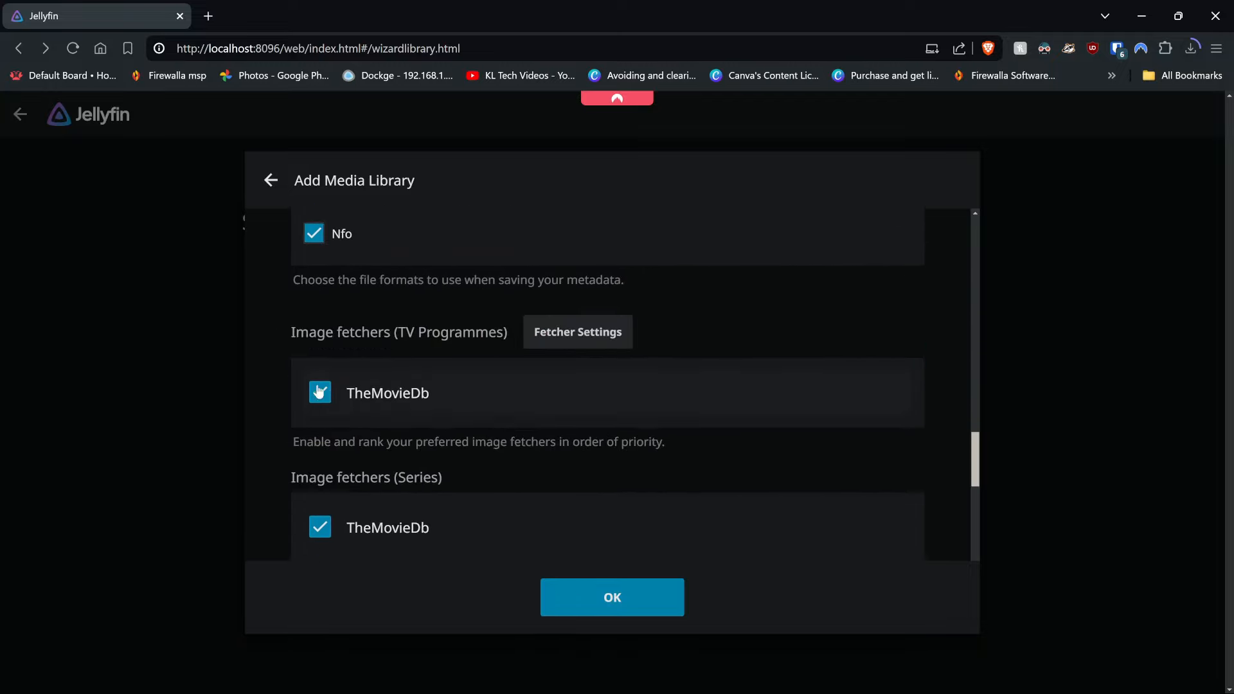
# - Enable saving artwork into media folders and automatic merging of programmes spread across multiple folders
pyautogui.scroll(-2, 302, 352)
pyautogui.scroll(-5, 290, 354)
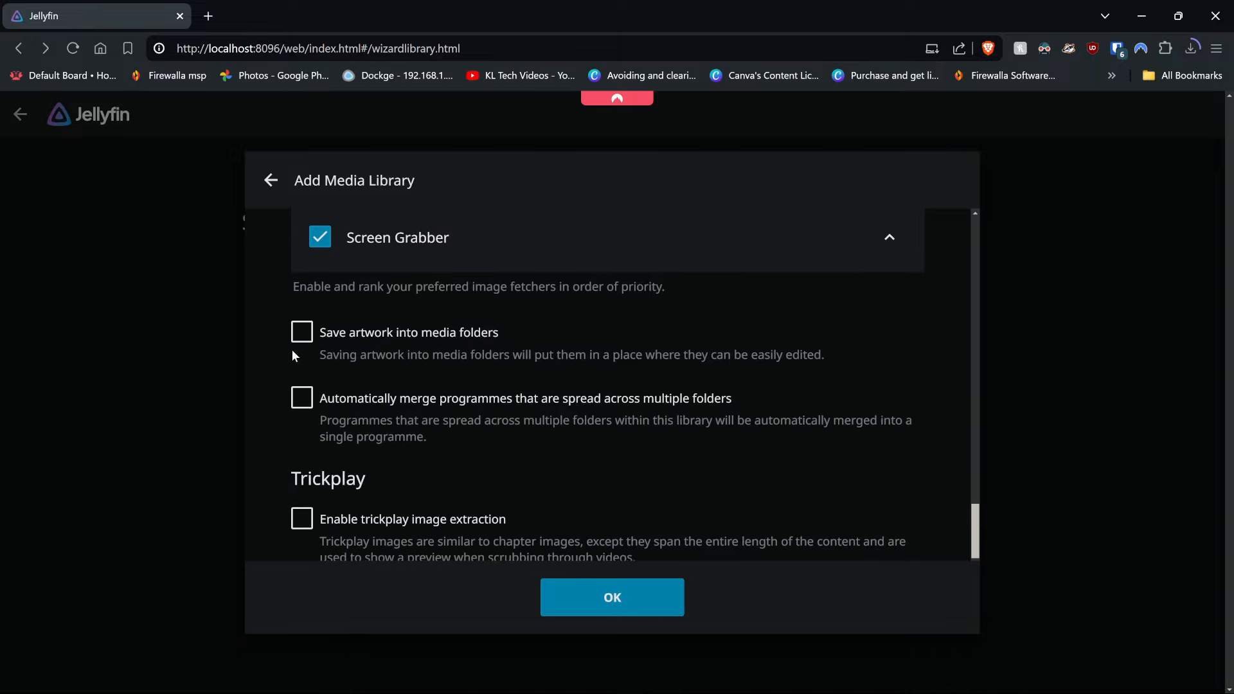
pyautogui.click(315, 331)
pyautogui.click(344, 402)
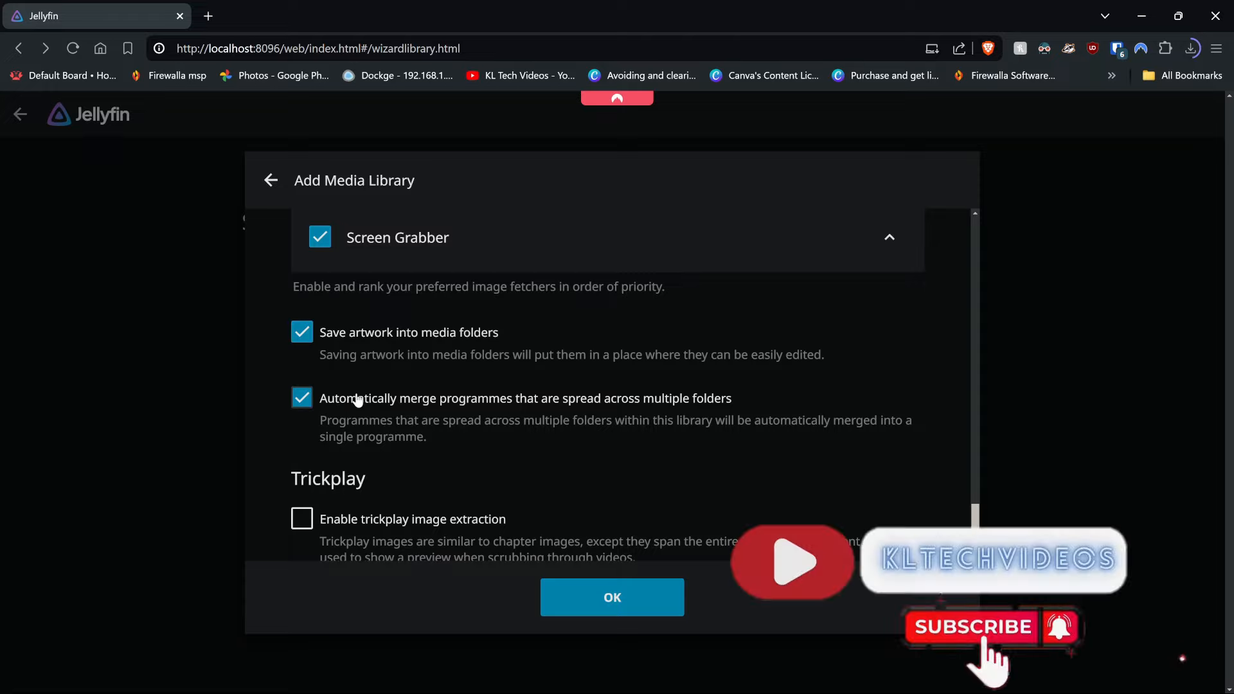
# - Enable trickplay image extraction for the TV Shows library, including extraction during the library scan
pyautogui.scroll(-1, 462, 416)
pyautogui.scroll(-3, 462, 417)
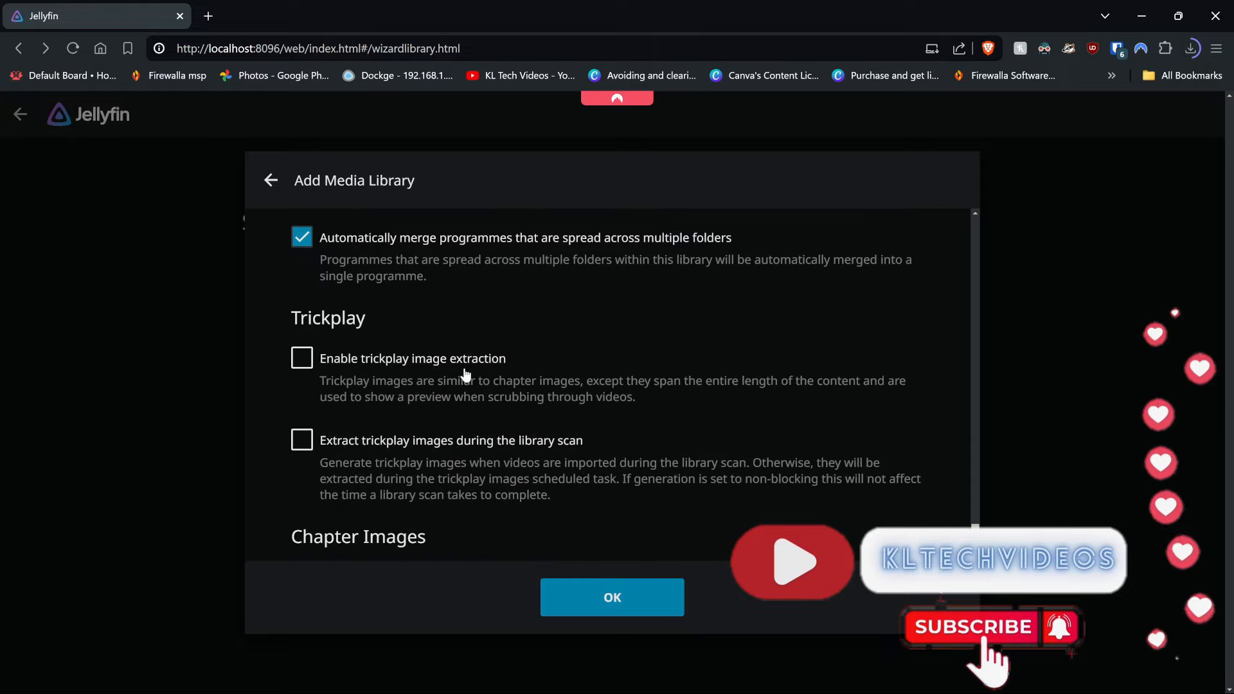
pyautogui.click(468, 360)
pyautogui.click(427, 440)
# - Enable chapter image extraction, including during the library scan, and save the TV Shows library
pyautogui.scroll(-5, 427, 439)
pyautogui.click(349, 347)
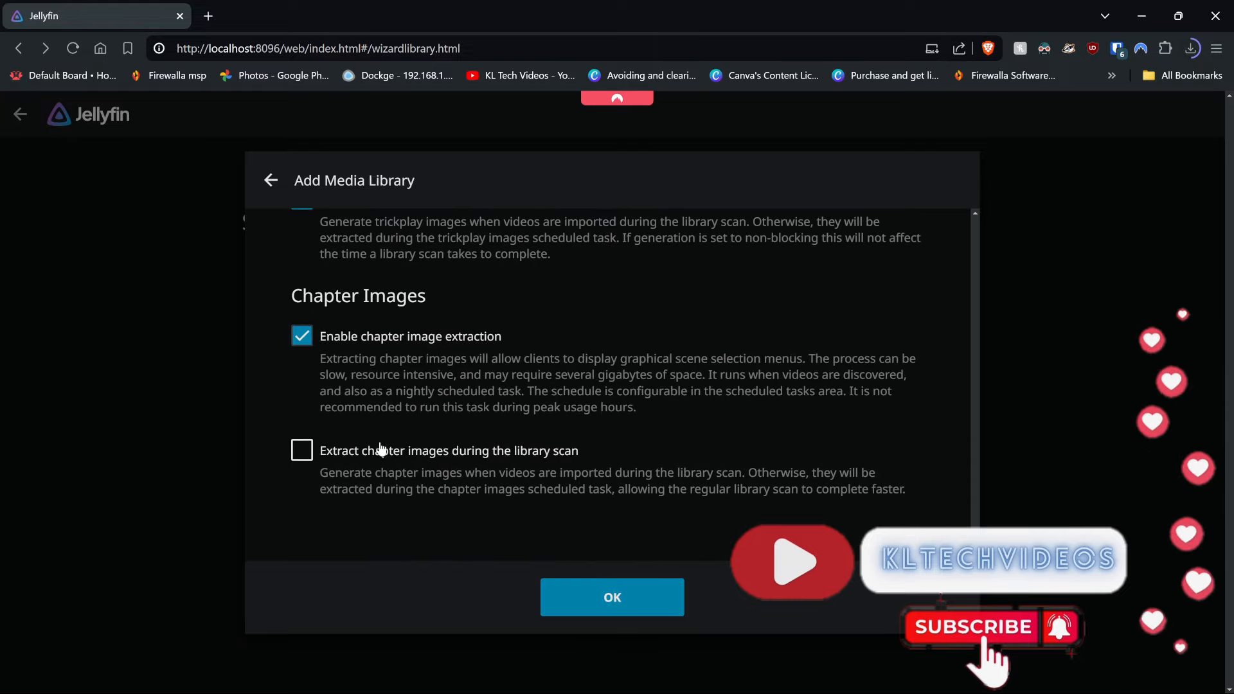
pyautogui.click(388, 453)
pyautogui.scroll(-3, 494, 515)
pyautogui.click(604, 594)
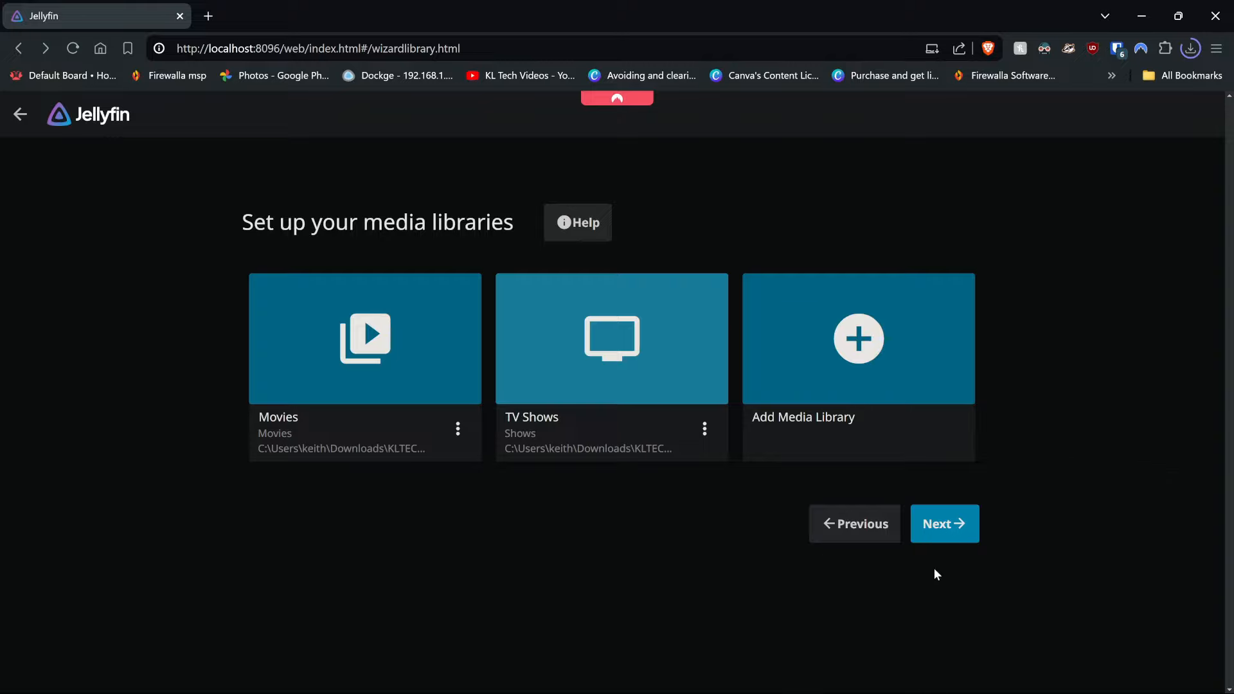
# - Continue from the media library setup and set the preferred metadata country to United Kingdom
pyautogui.click(942, 538)
pyautogui.click(306, 397)
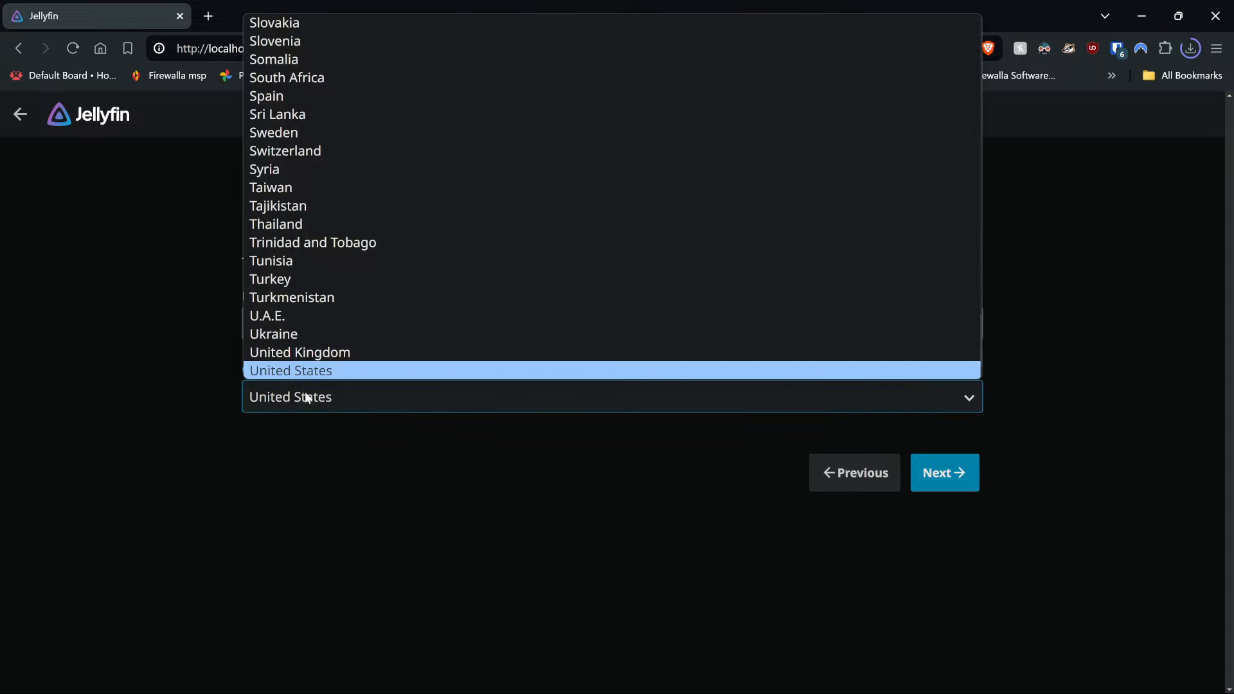
pyautogui.scroll(-1, 305, 379)
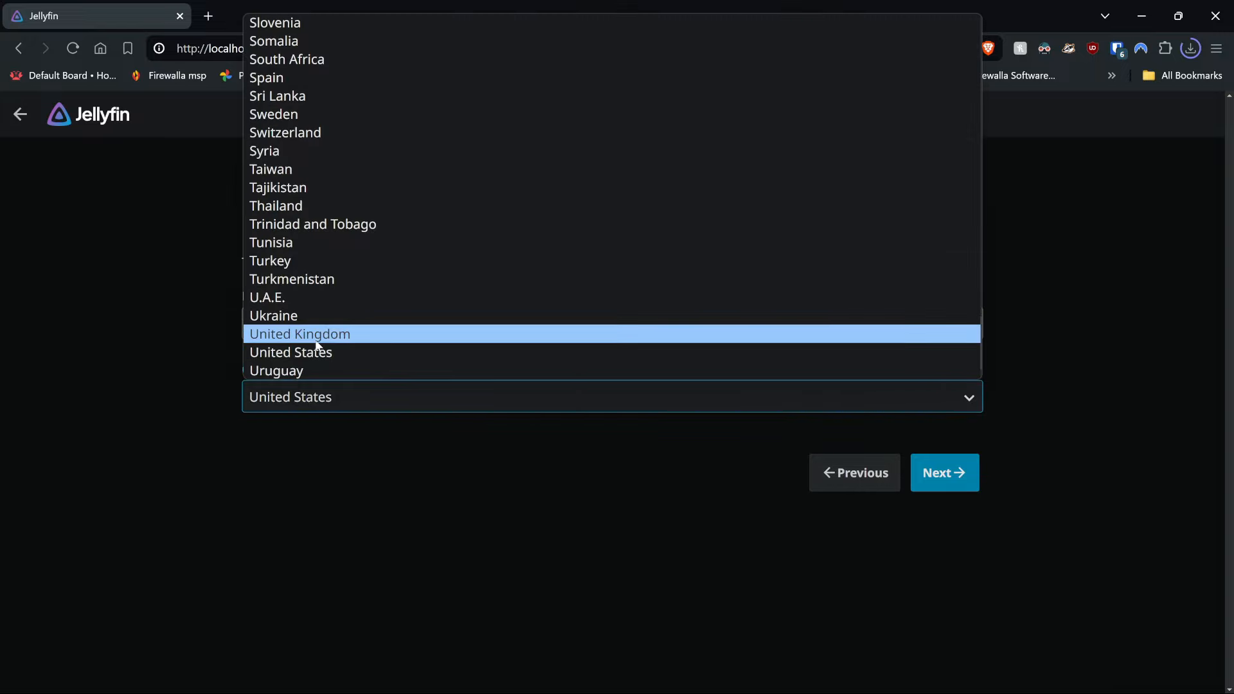
pyautogui.click(315, 339)
pyautogui.click(926, 470)
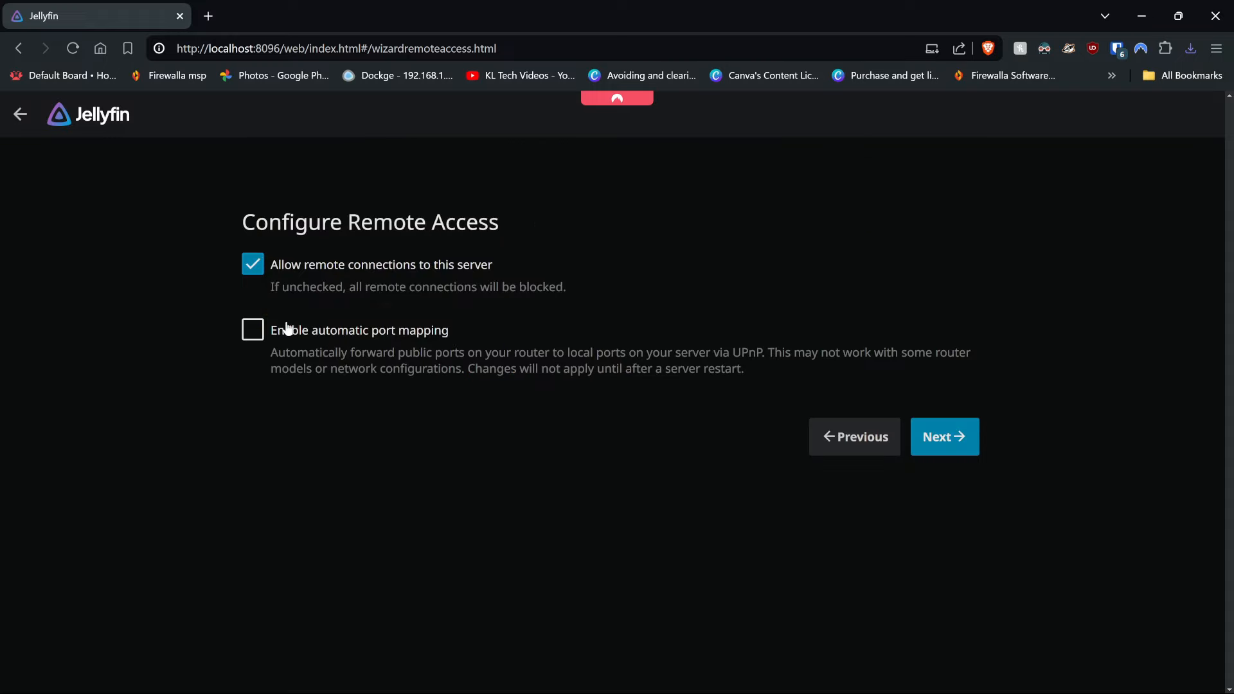
# - Accept the remote access settings with remote connections allowed and finish the setup wizard
pyautogui.click(253, 340)
pyautogui.click(281, 339)
pyautogui.click(937, 439)
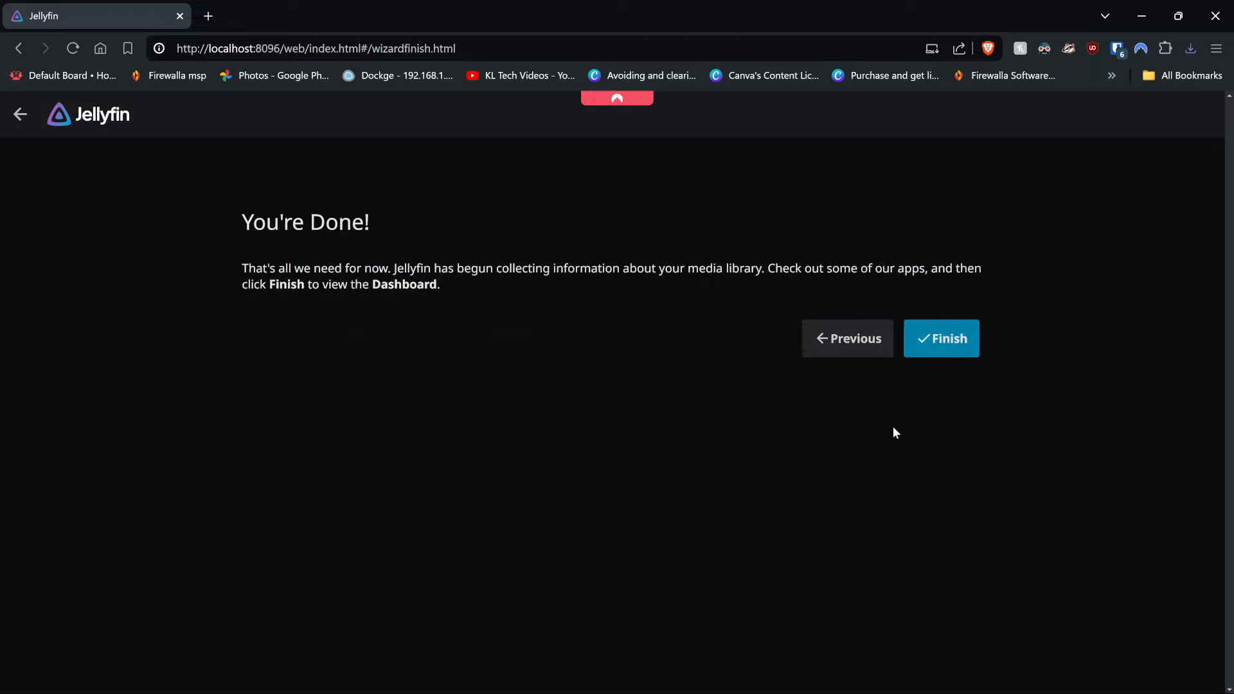
pyautogui.click(923, 353)
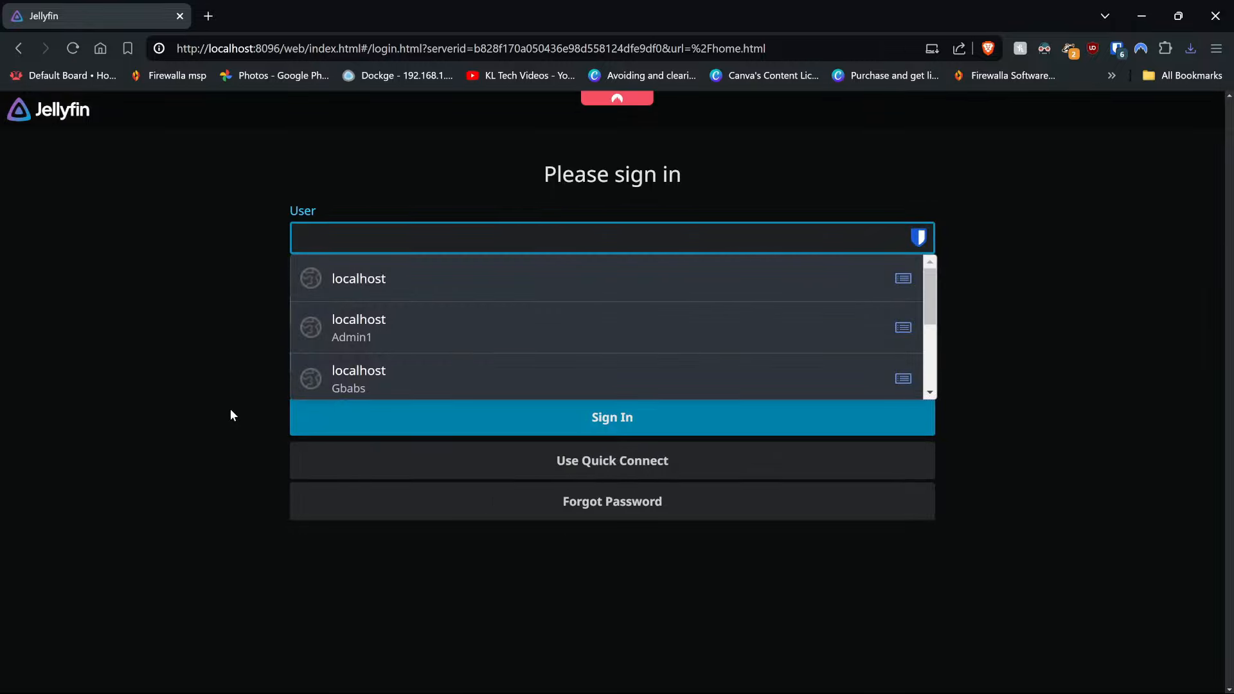
# - Sign in to the server by entering the admin user name and the account password
pyautogui.click(345, 235)
pyautogui.click(347, 233)
pyautogui.write('keith')
pyautogui.press('Tab')
pyautogui.write('•••••••••')
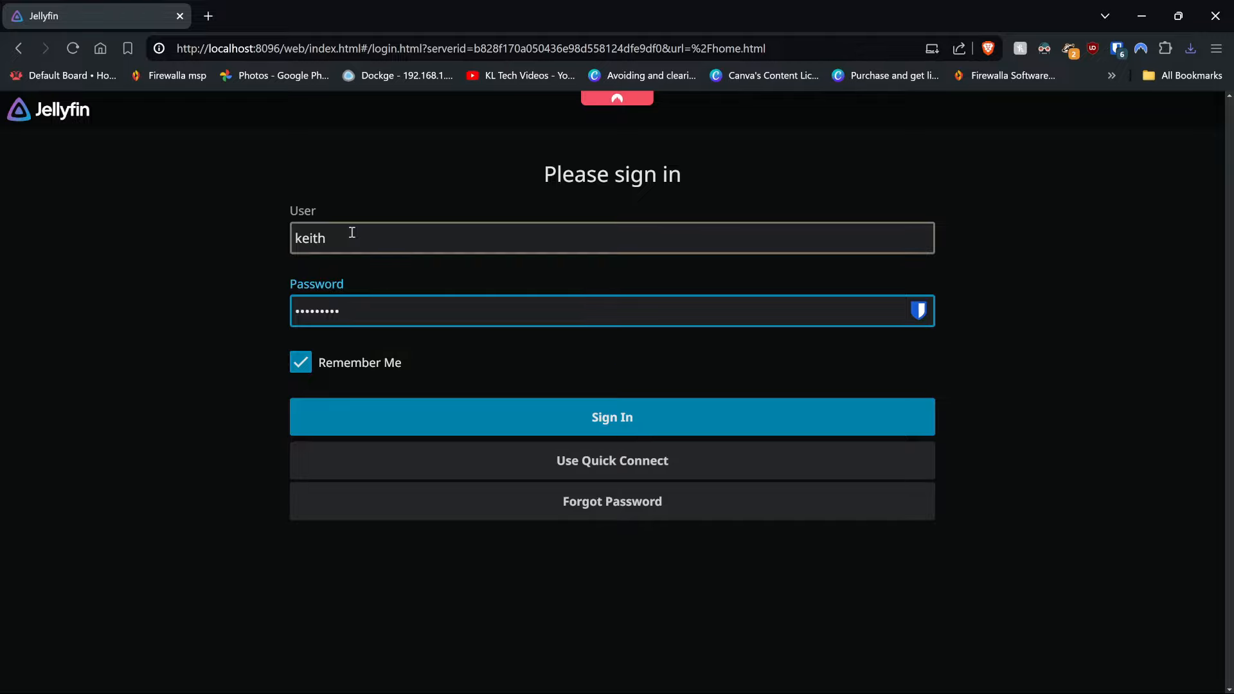
pyautogui.press('Return')
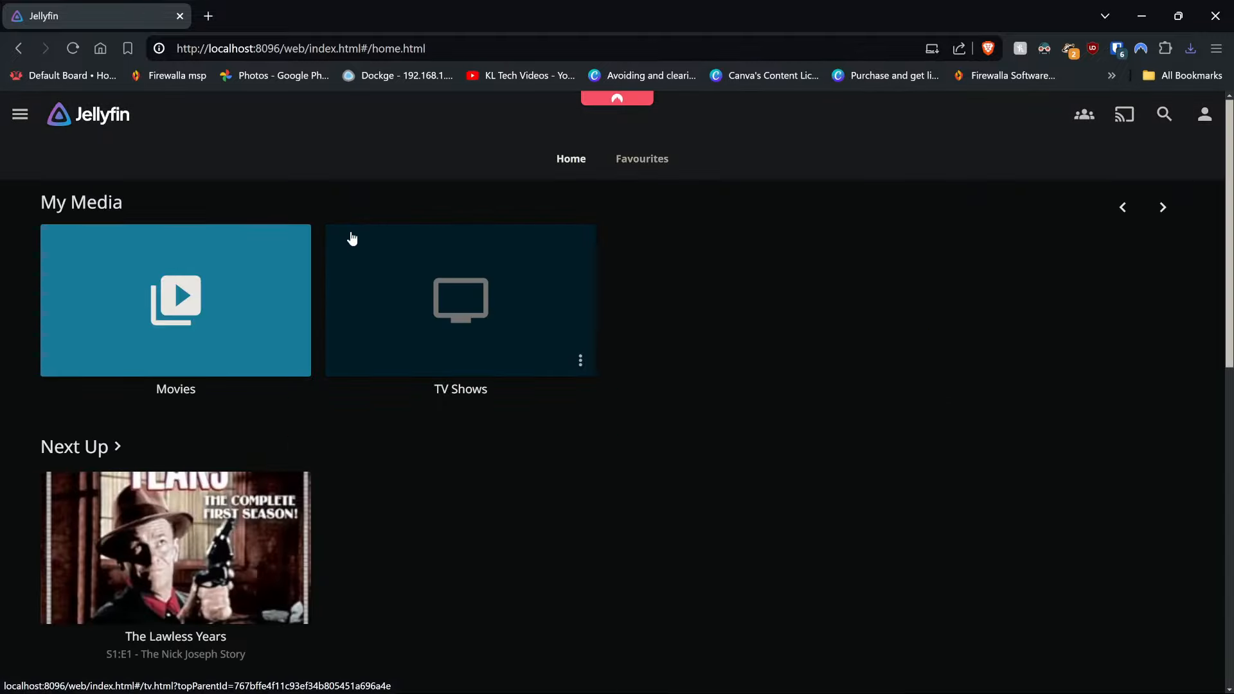
# - Look through the home page's Next Up and Recently Added in Movies sections
pyautogui.scroll(-4, 792, 357)
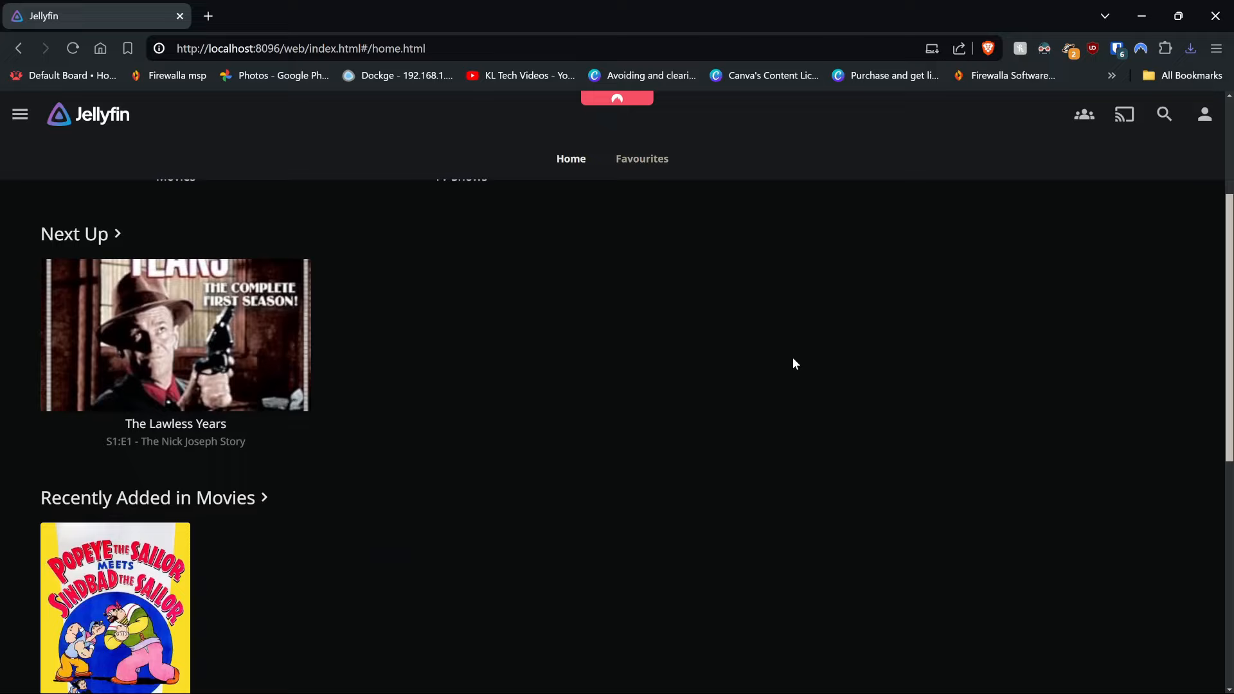
pyautogui.scroll(-1, 793, 358)
pyautogui.scroll(3, 742, 372)
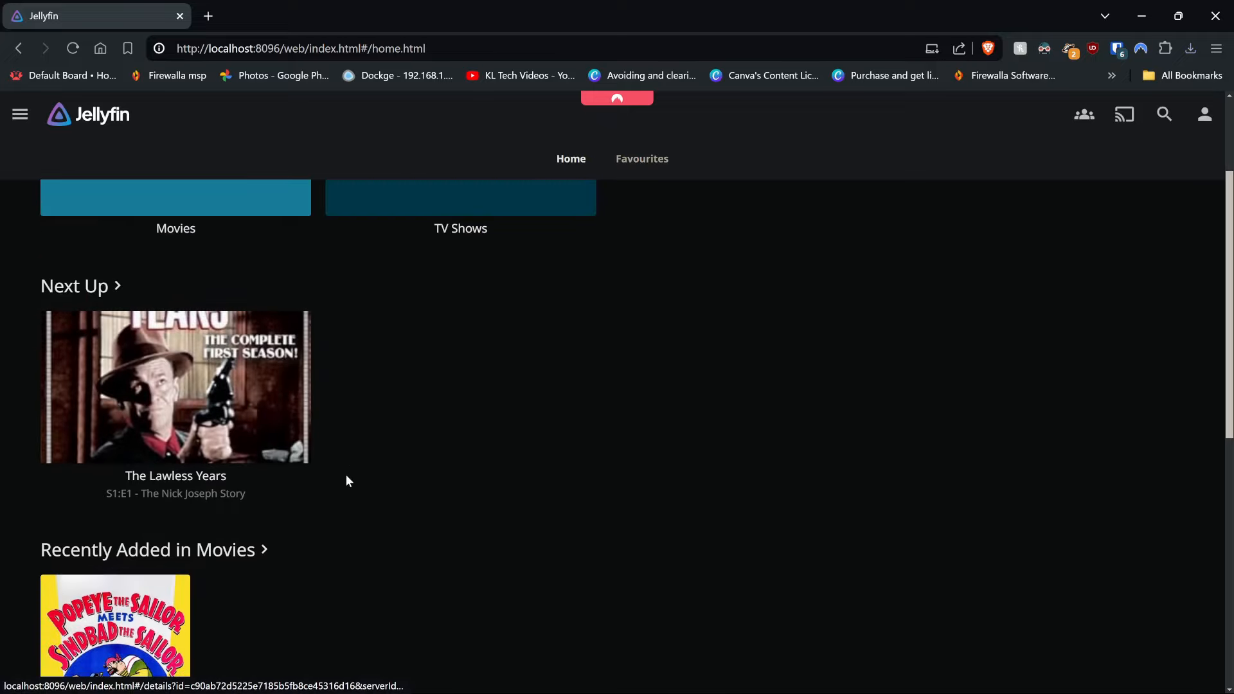
pyautogui.scroll(1, 340, 489)
pyautogui.scroll(1, 334, 499)
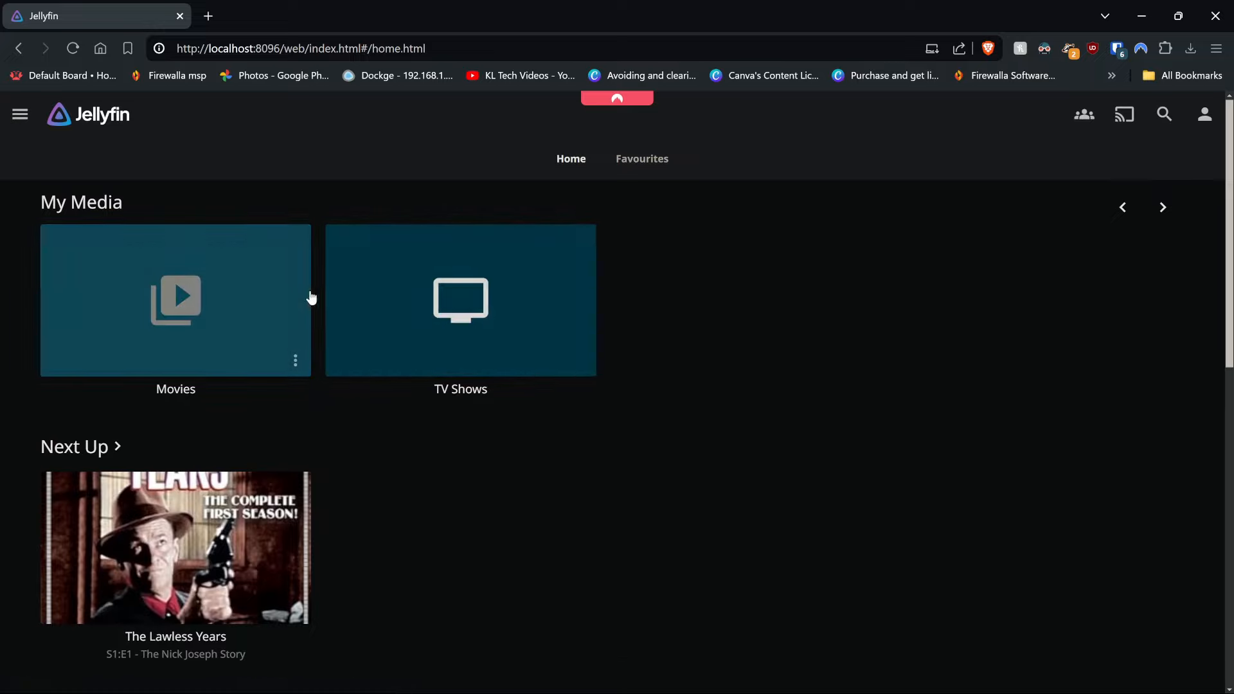
# - Open the Movies library's image editor, allow the site's notifications, and view the image upload form without adding an image
pyautogui.click(295, 361)
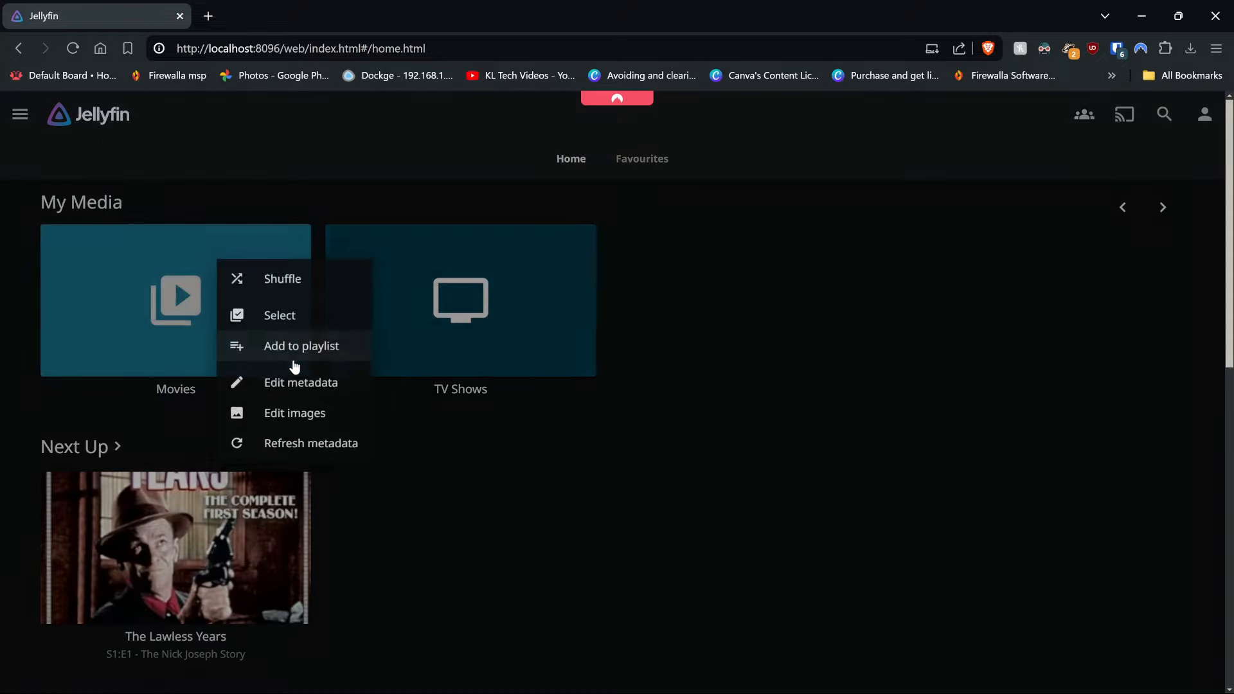
pyautogui.click(281, 419)
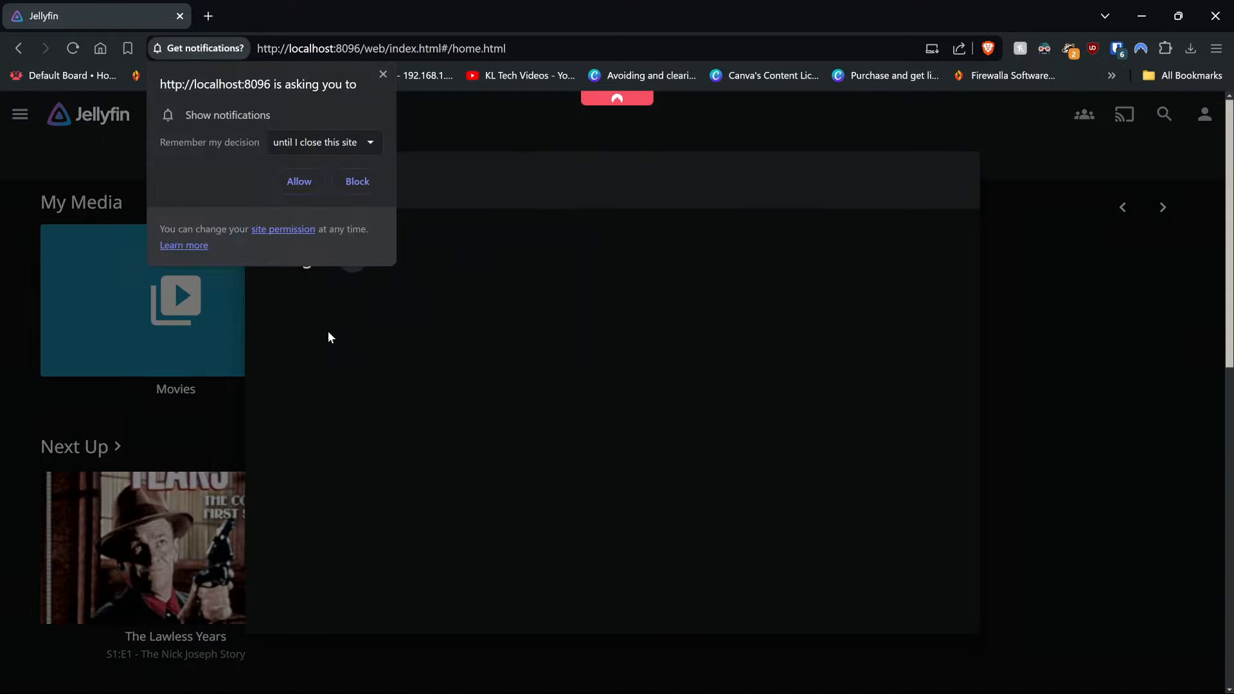
pyautogui.click(291, 184)
pyautogui.click(364, 256)
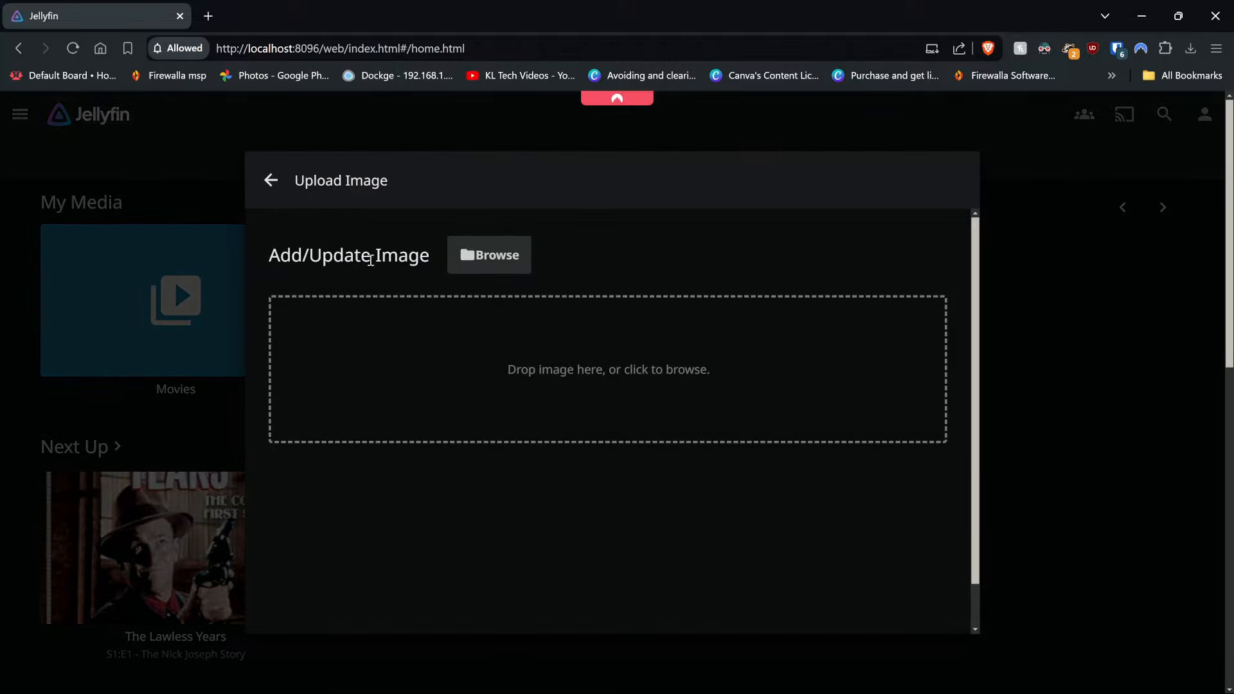
pyautogui.click(266, 179)
pyautogui.click(357, 256)
pyautogui.click(267, 177)
pyautogui.click(269, 182)
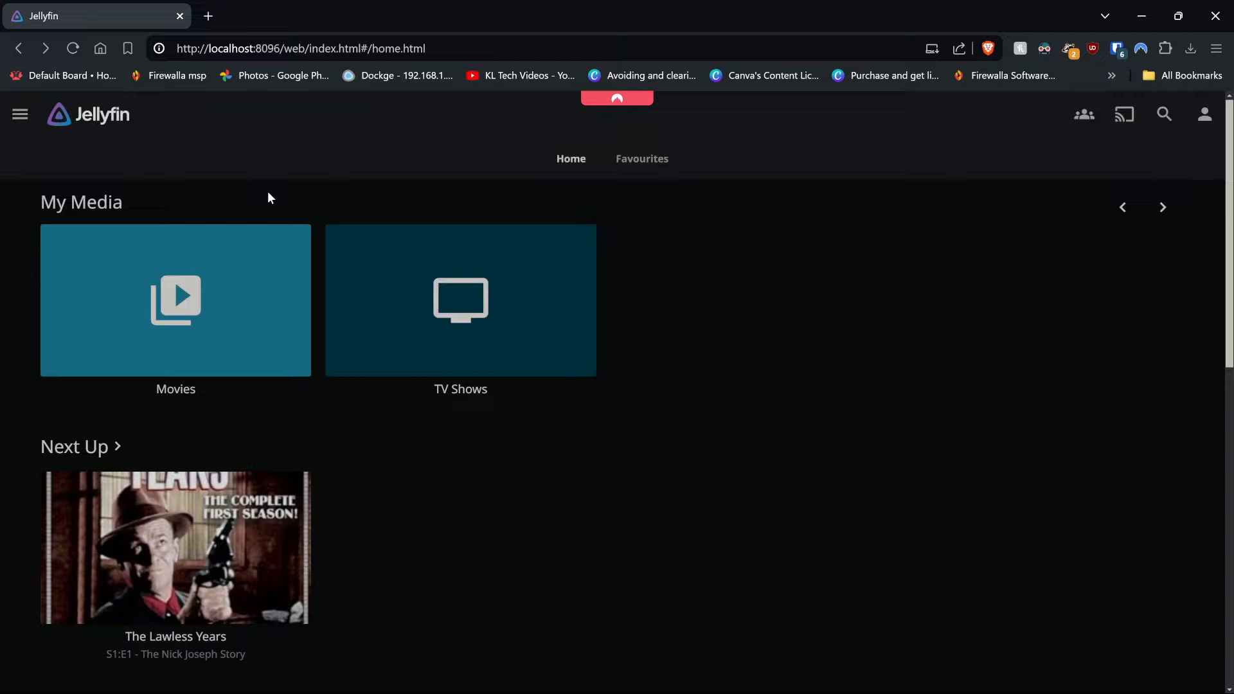
# - Open The Lawless Years from the TV Shows library and examine its details page through to the cast and crew
pyautogui.scroll(-10, 386, 488)
pyautogui.scroll(-1, 255, 499)
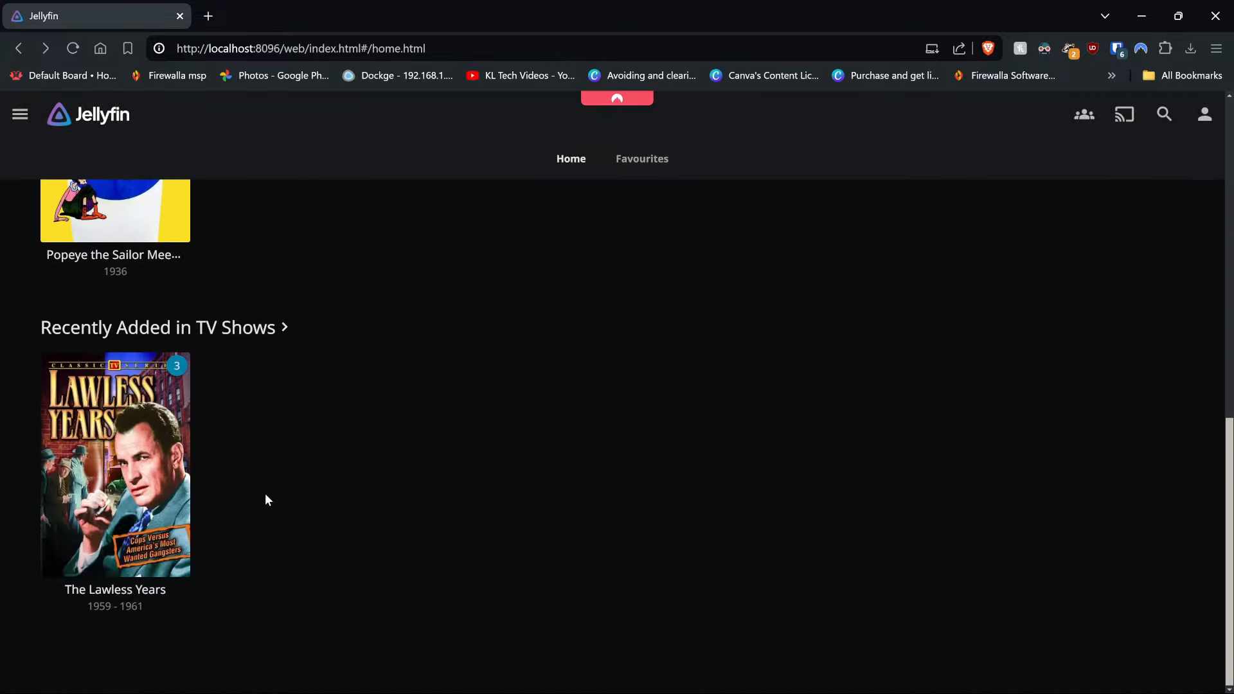
pyautogui.scroll(10, 283, 482)
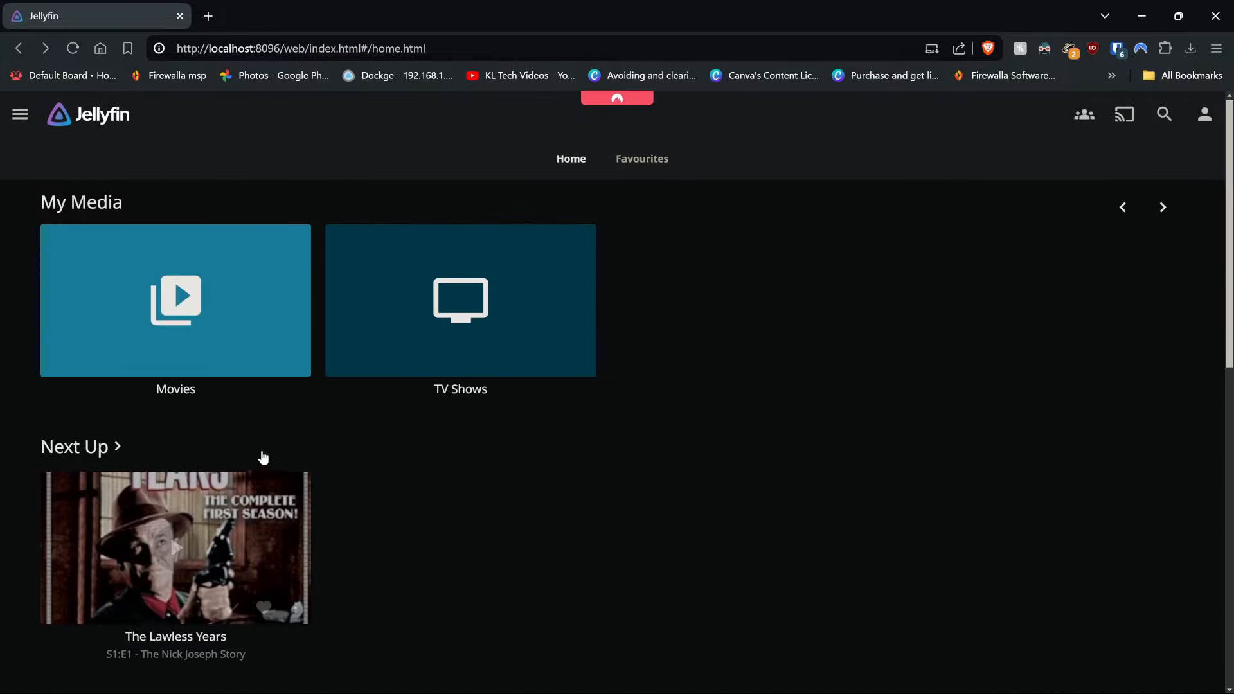
pyautogui.scroll(-2, 115, 376)
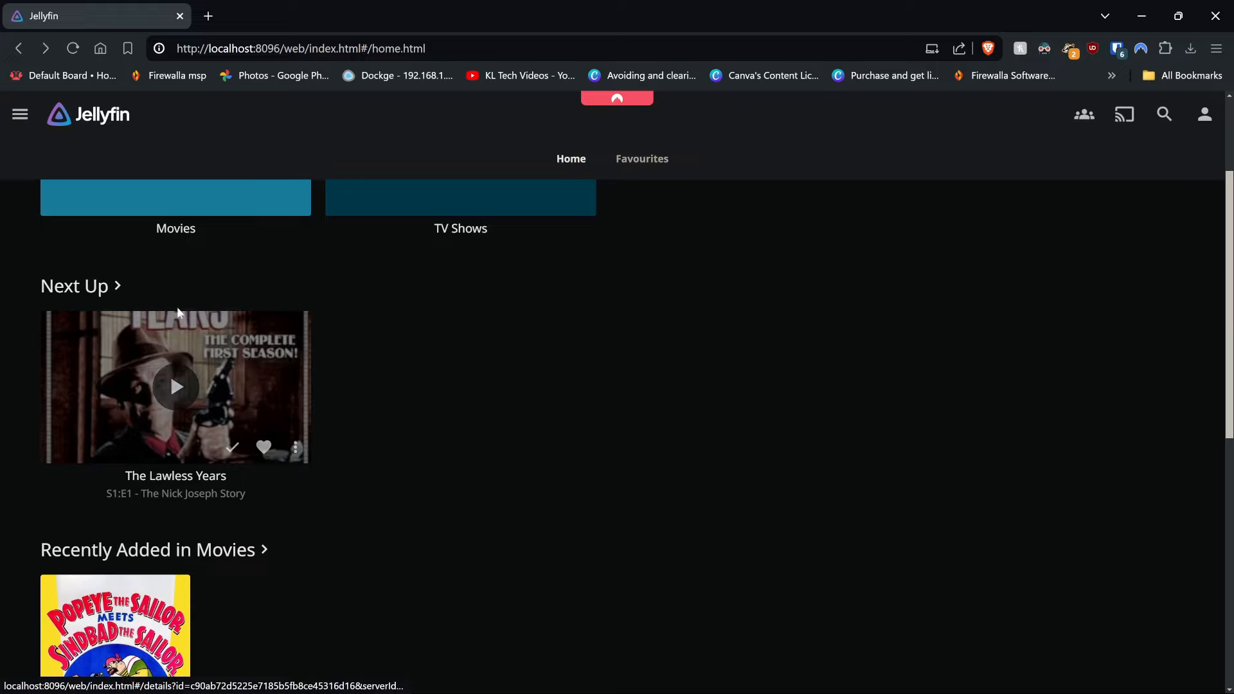
pyautogui.scroll(2, 341, 414)
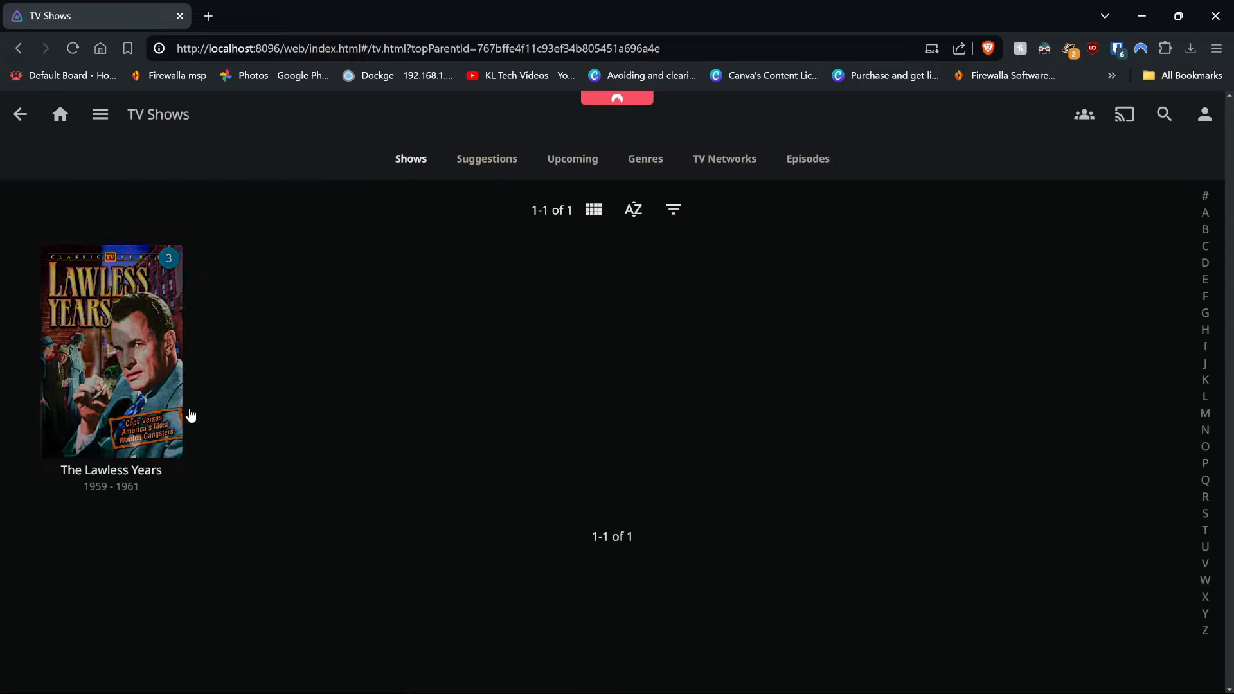
pyautogui.moveTo(147, 387)
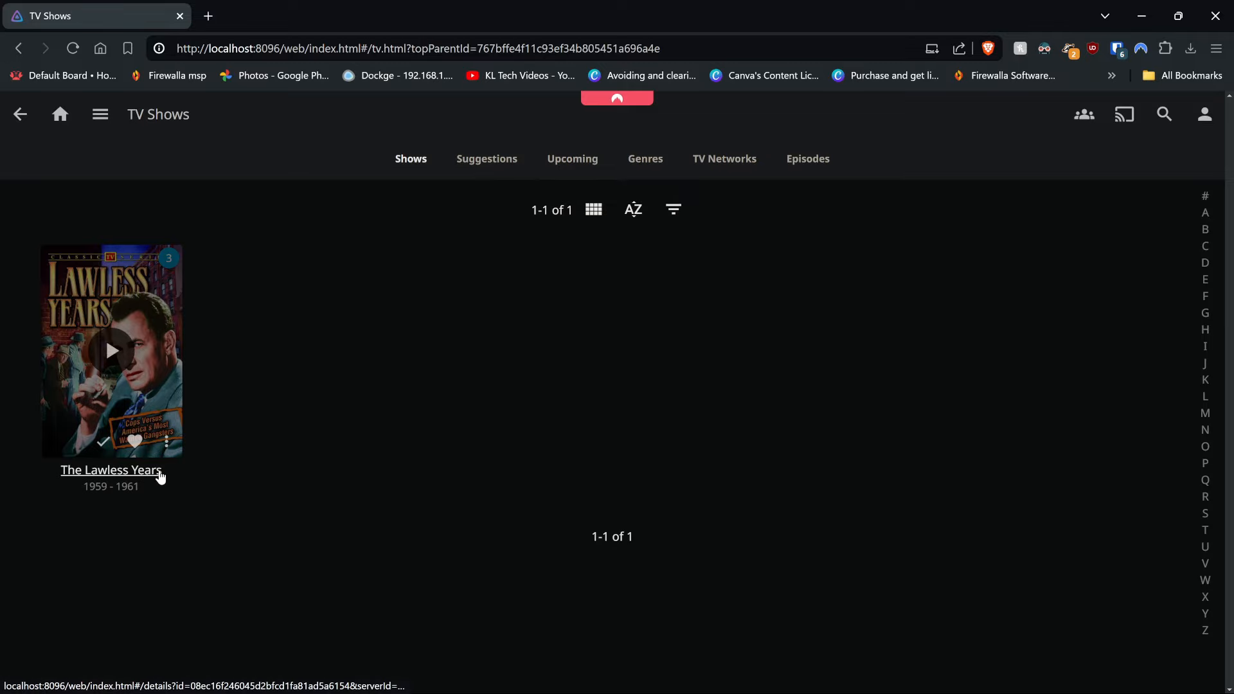
pyautogui.click(160, 476)
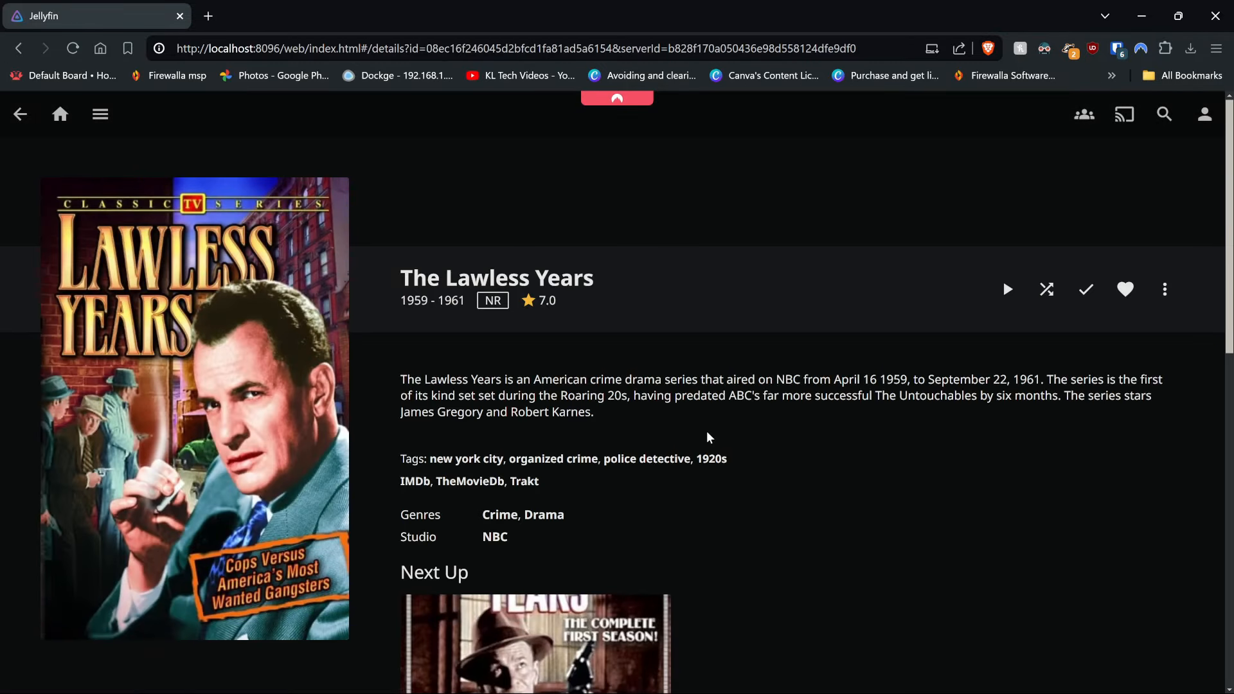
pyautogui.scroll(-10, 707, 430)
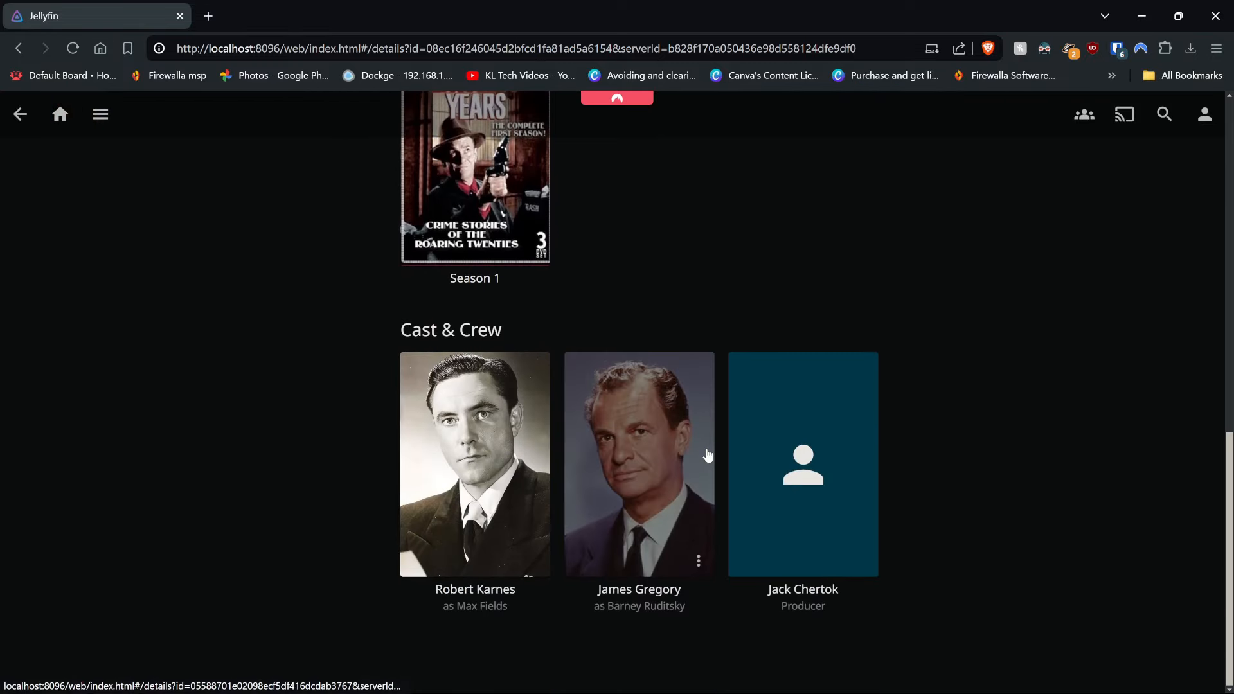
pyautogui.scroll(10, 707, 455)
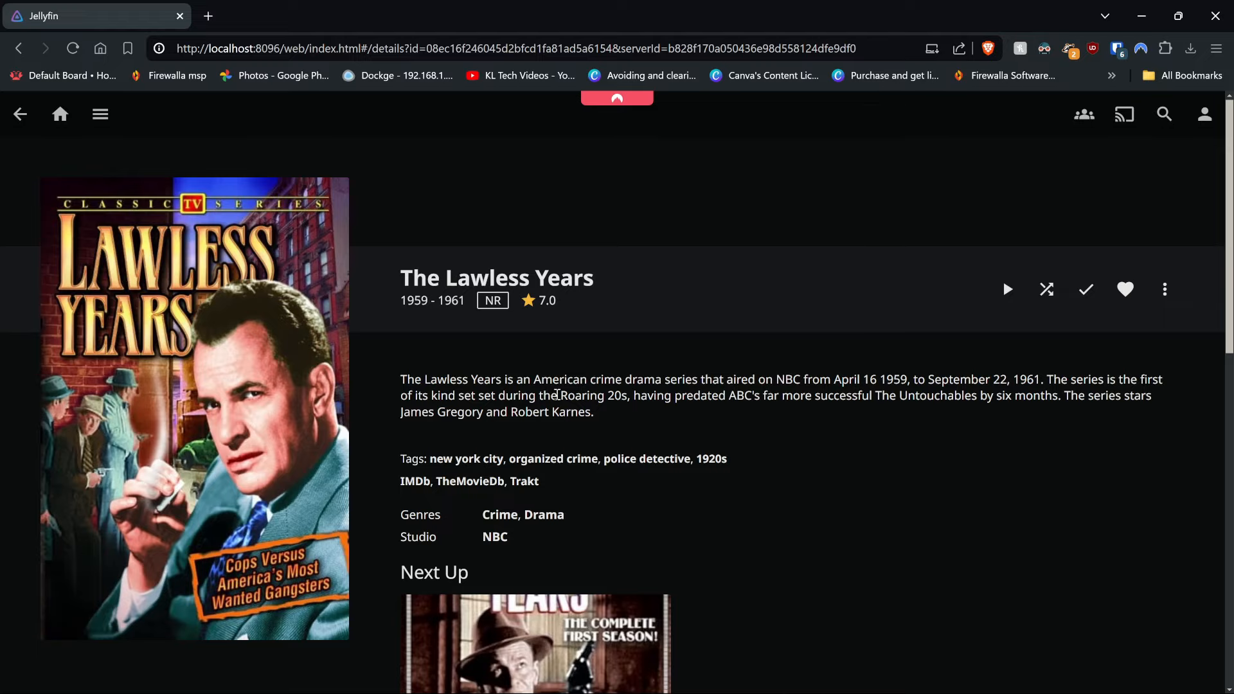
# - Open Popeye the Sailor Meets Sindbad the Sailor from the Movies library and examine its details page, including the description and cast and crew
pyautogui.hotkey('alt', 'Left')
pyautogui.hotkey('alt', 'Left')
pyautogui.click(262, 346)
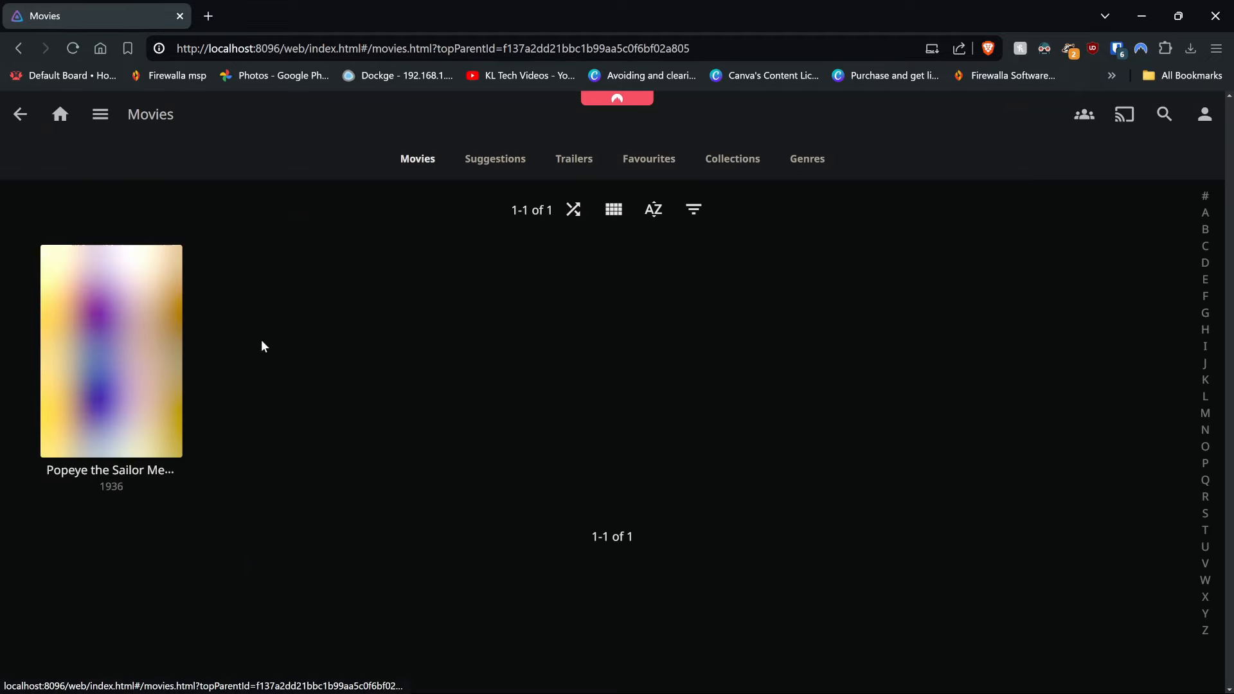
pyautogui.click(111, 471)
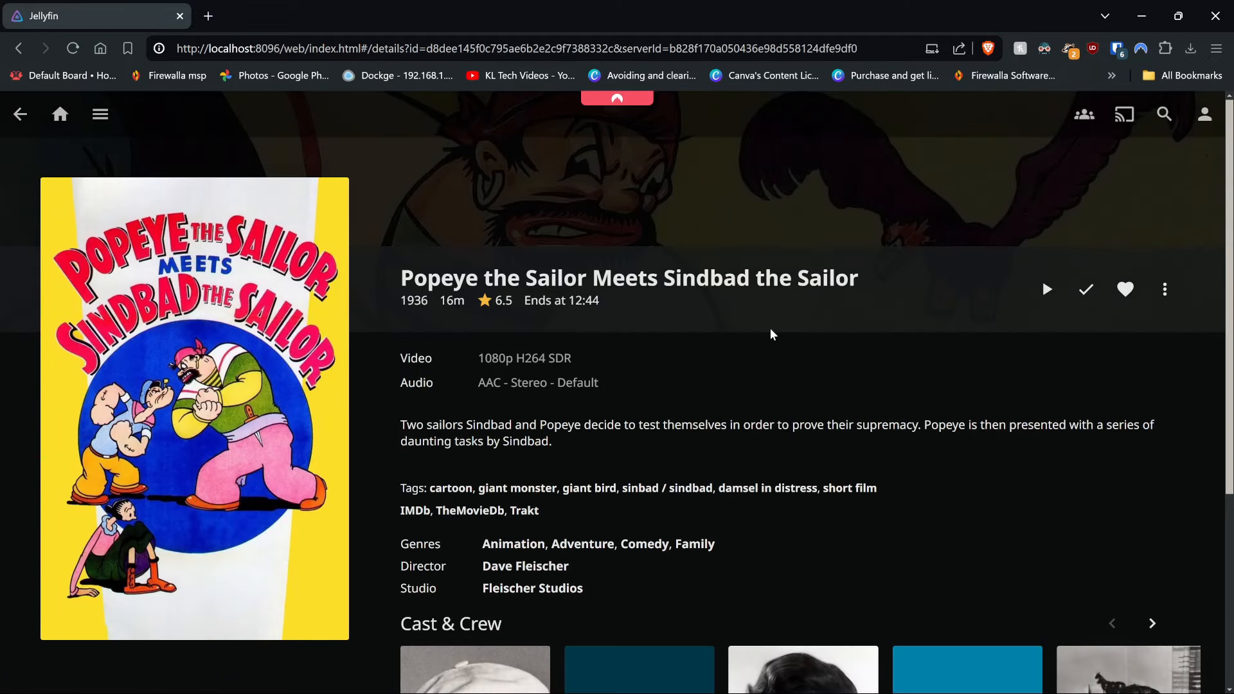
pyautogui.scroll(-5, 769, 327)
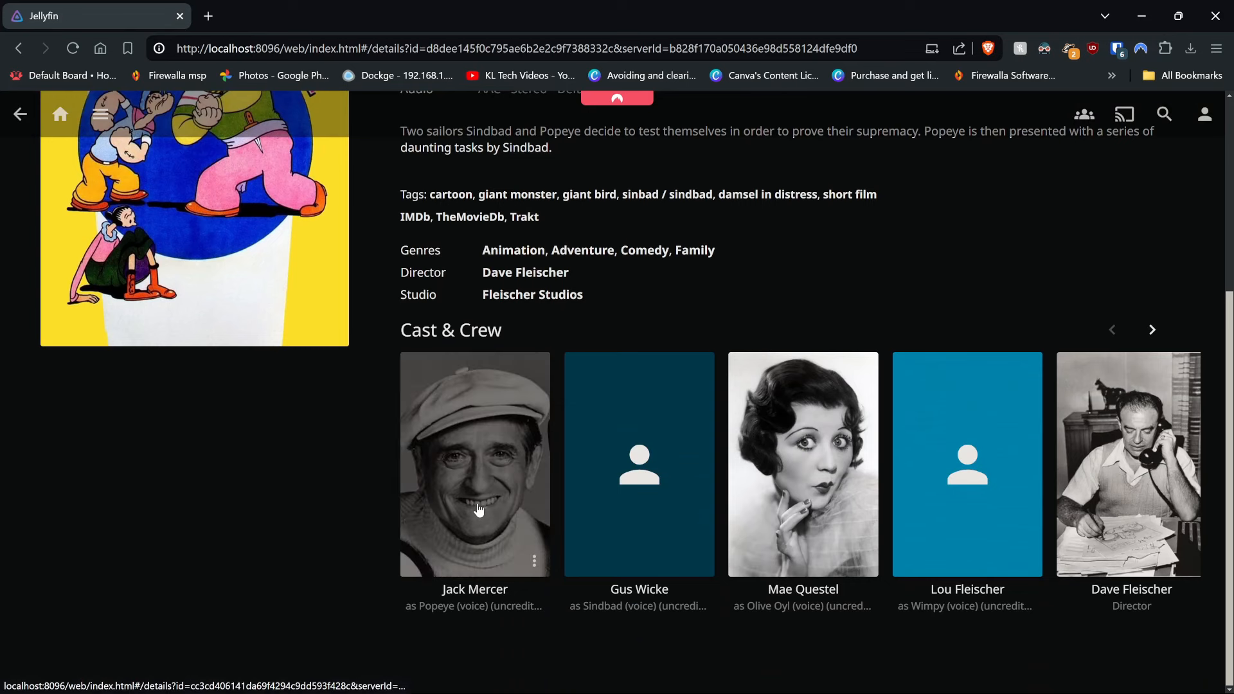
pyautogui.hscroll(2, 836, 491)
pyautogui.hscroll(-2, 847, 495)
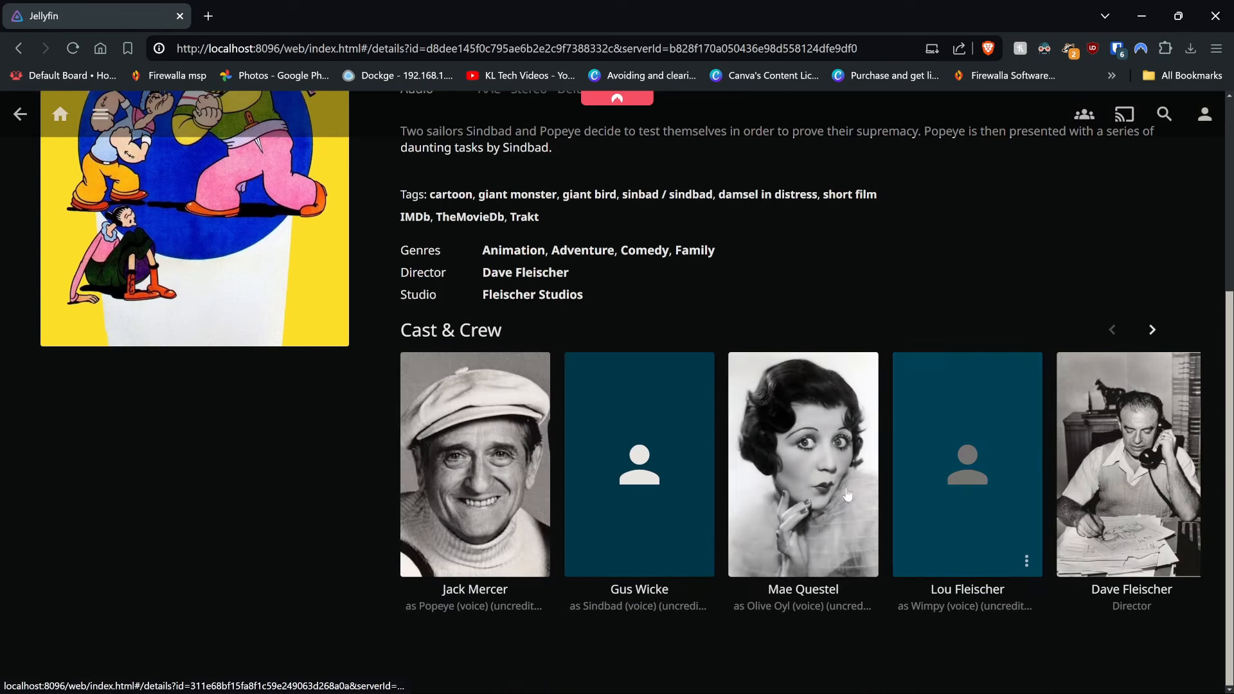
pyautogui.scroll(5, 847, 495)
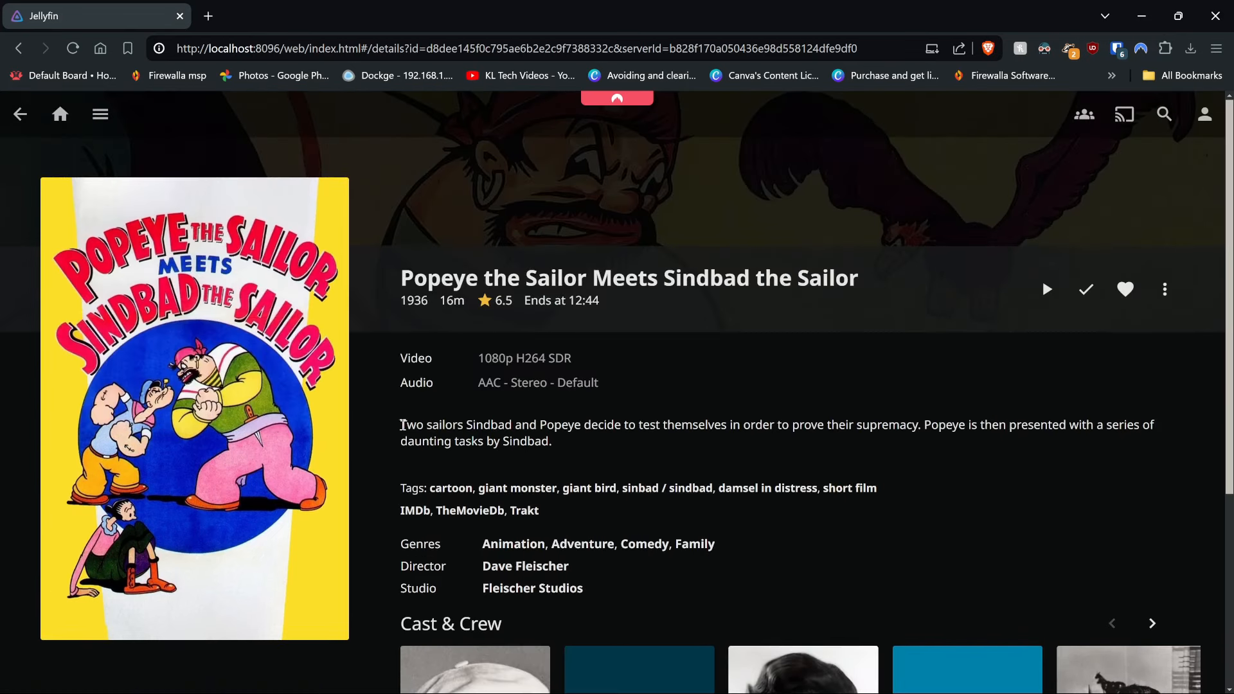
pyautogui.moveTo(403, 425); pyautogui.dragTo(575, 443)
pyautogui.click(574, 443)
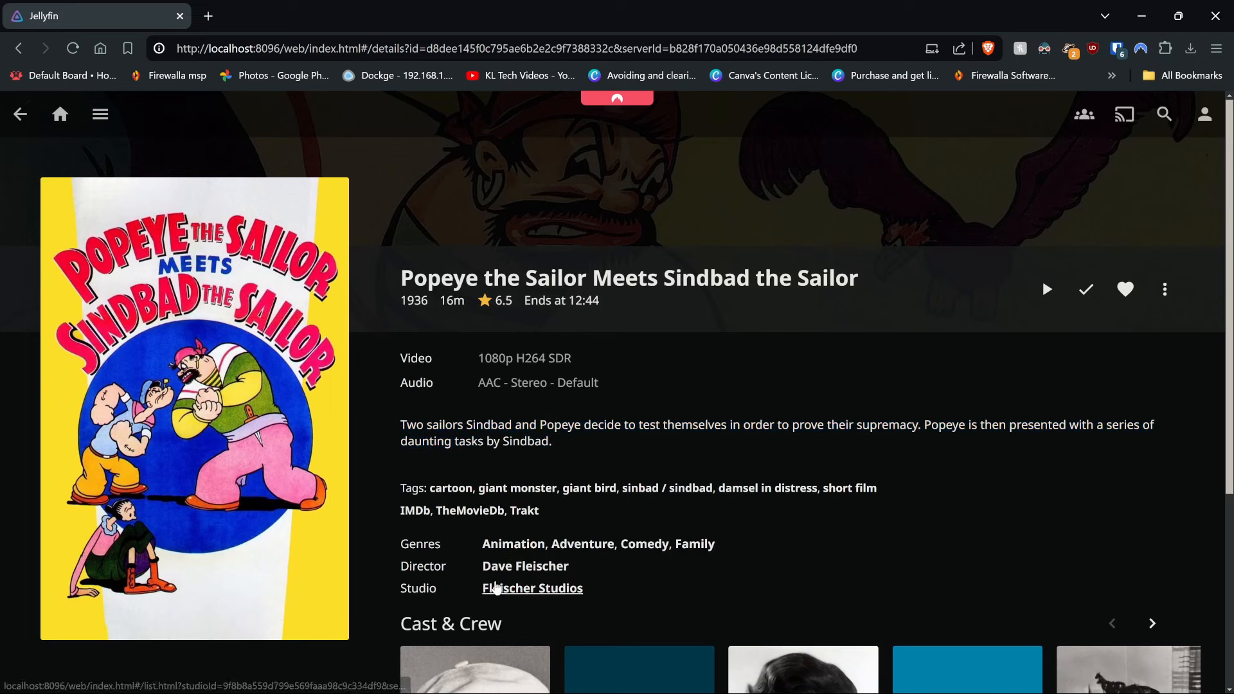
# - Play The Lawless Years S1:E1 from the home page's Next Up section, skip ahead in stages to 22:52, and pause it
pyautogui.click(20, 113)
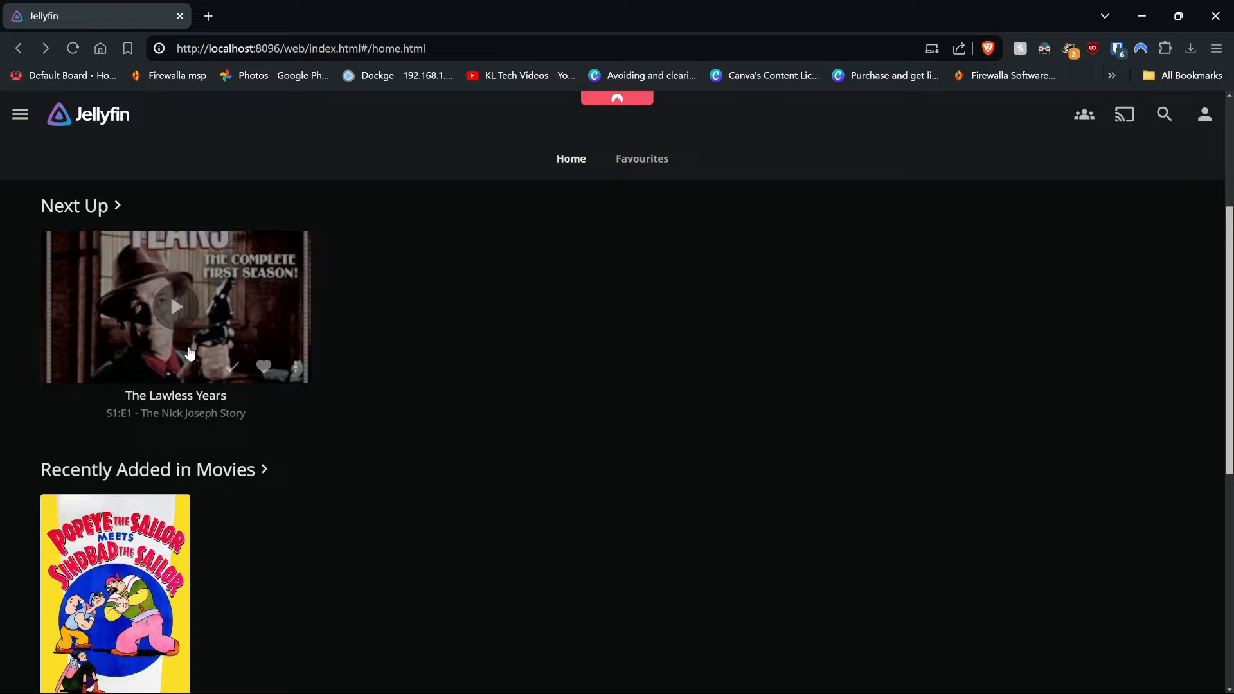
pyautogui.click(179, 309)
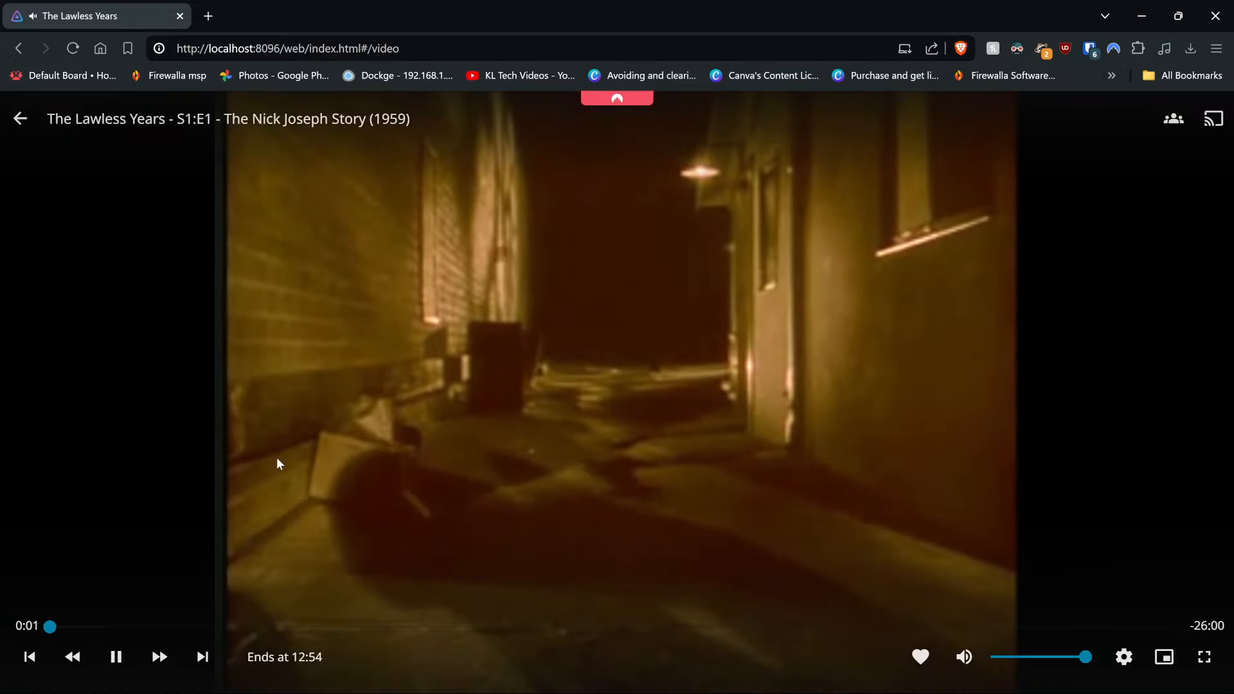
pyautogui.click(173, 626)
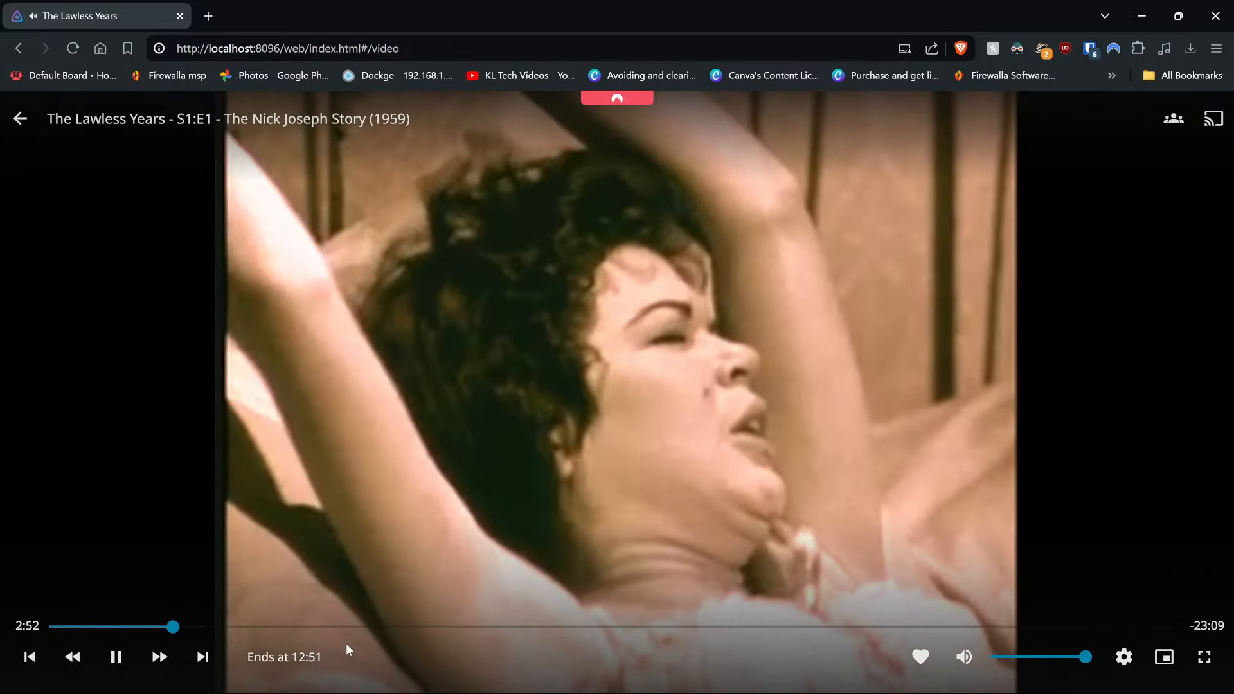
pyautogui.click(354, 627)
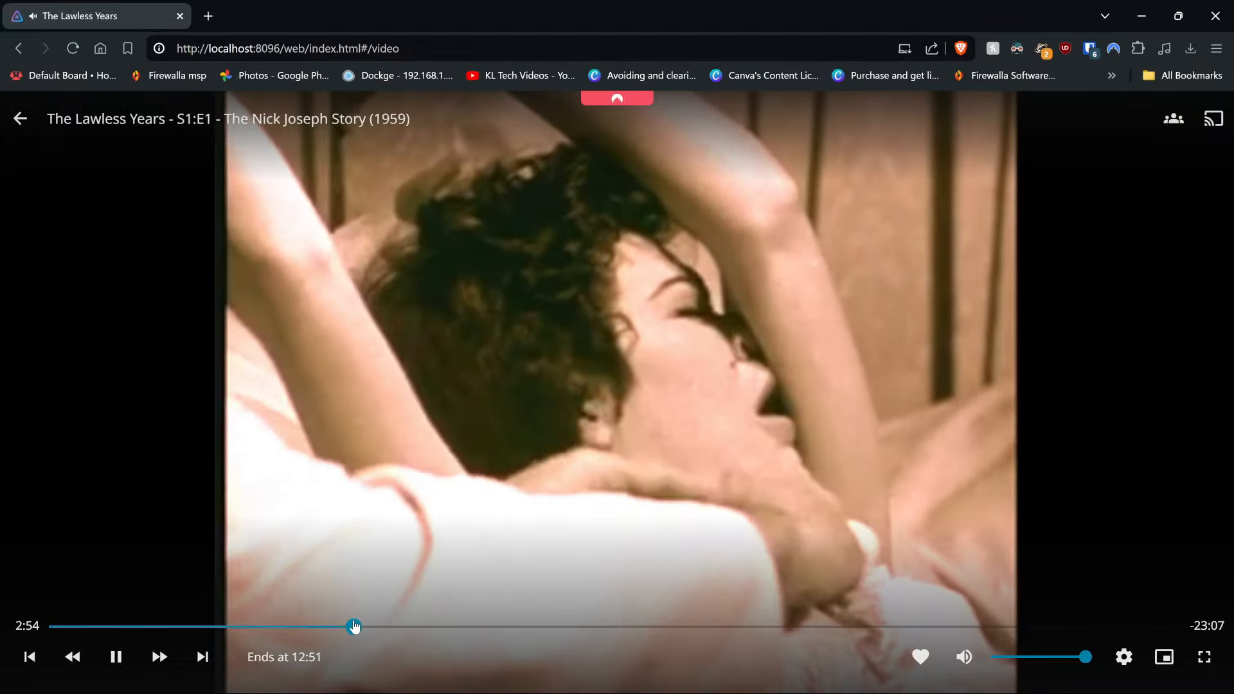
pyautogui.click(482, 627)
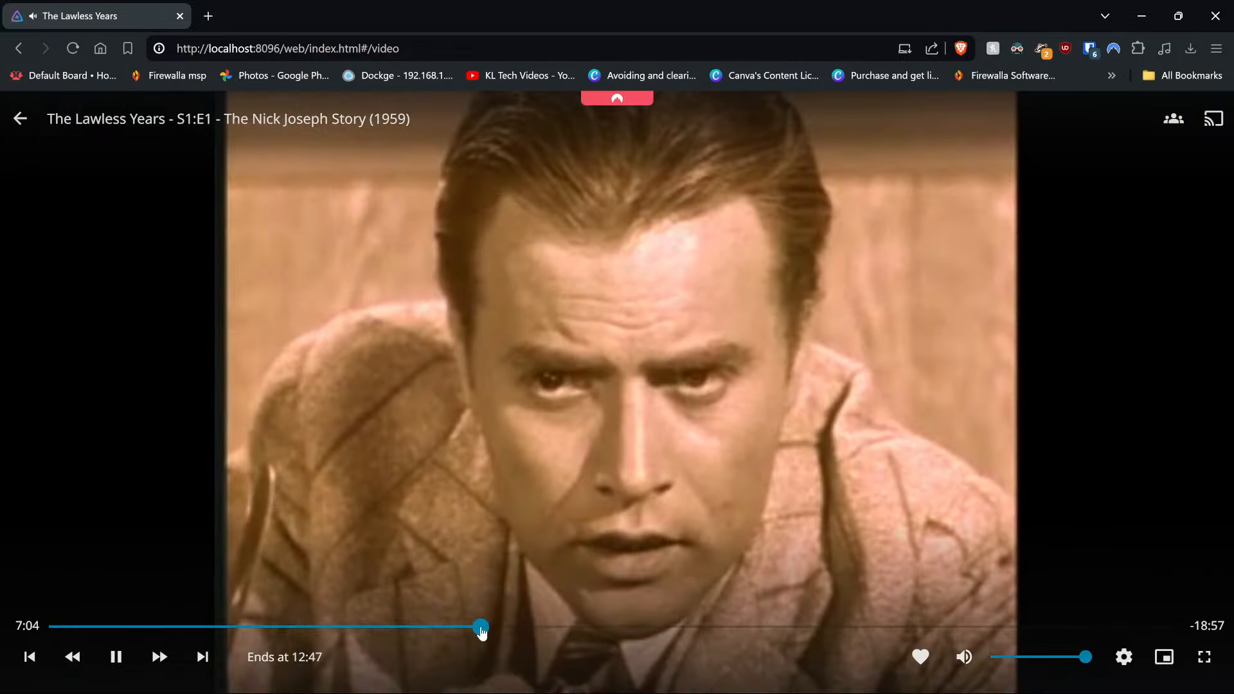
pyautogui.click(1042, 627)
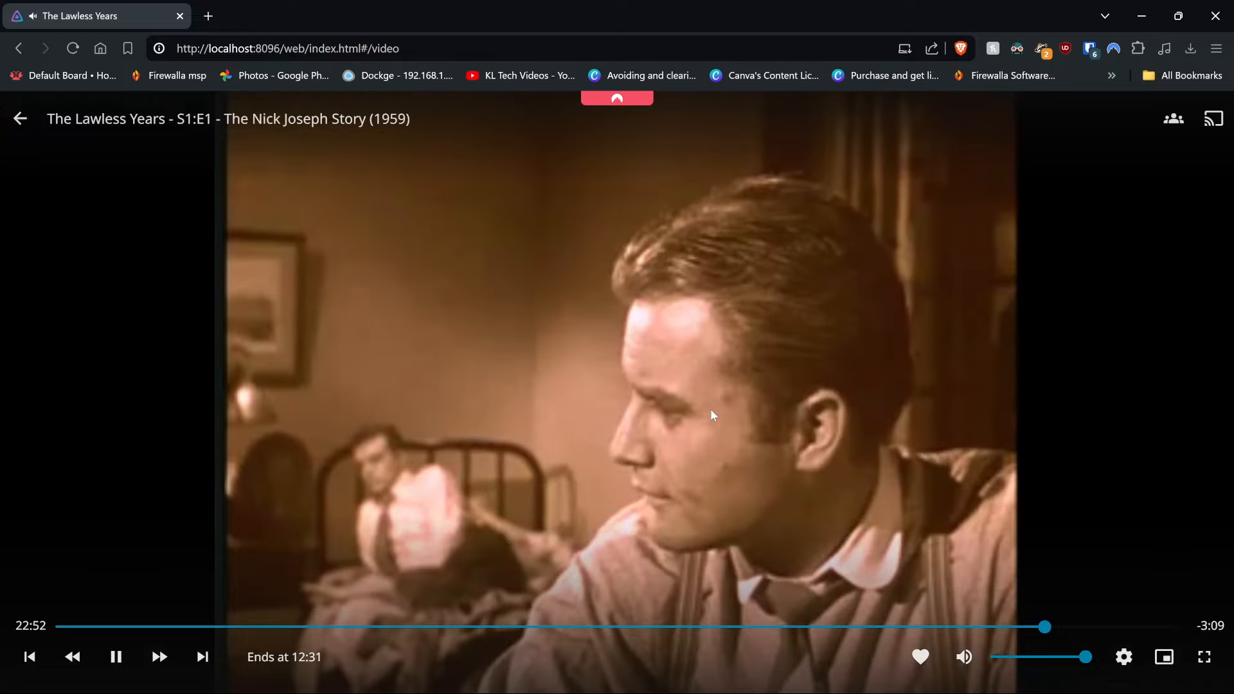
pyautogui.click(542, 362)
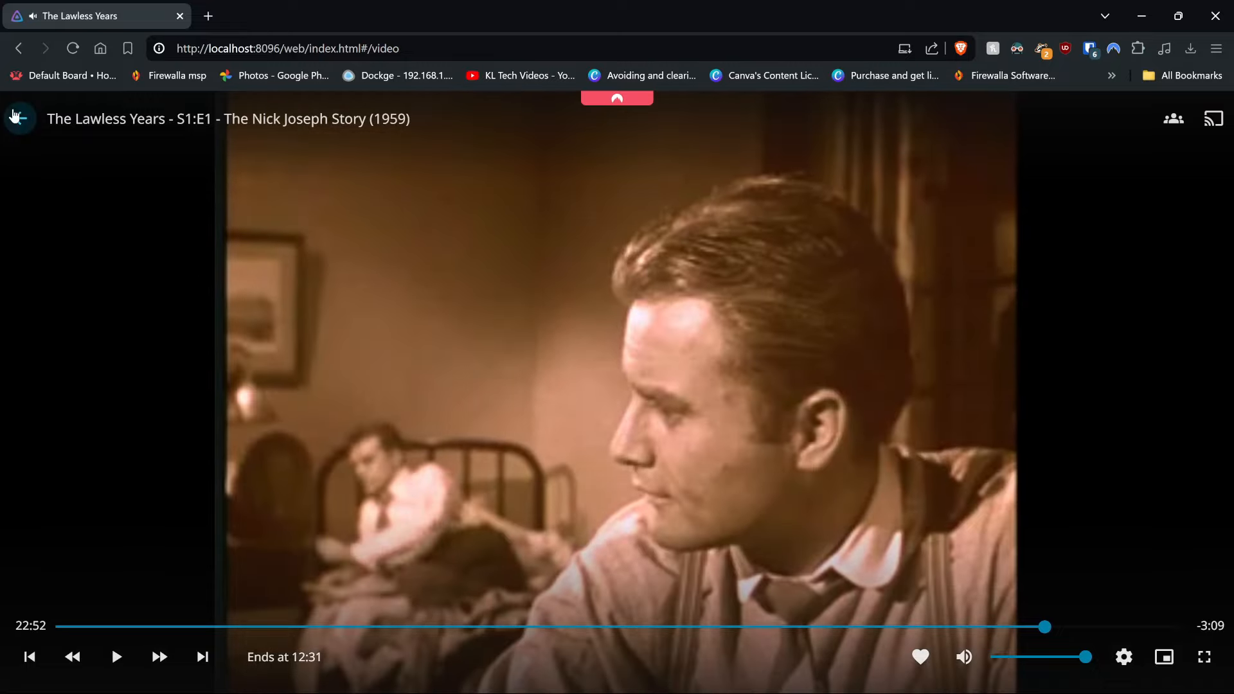
# - Leave the player, resume The Lawless Years from Continue Watching, and view the playback quality options without changing them
pyautogui.click(20, 119)
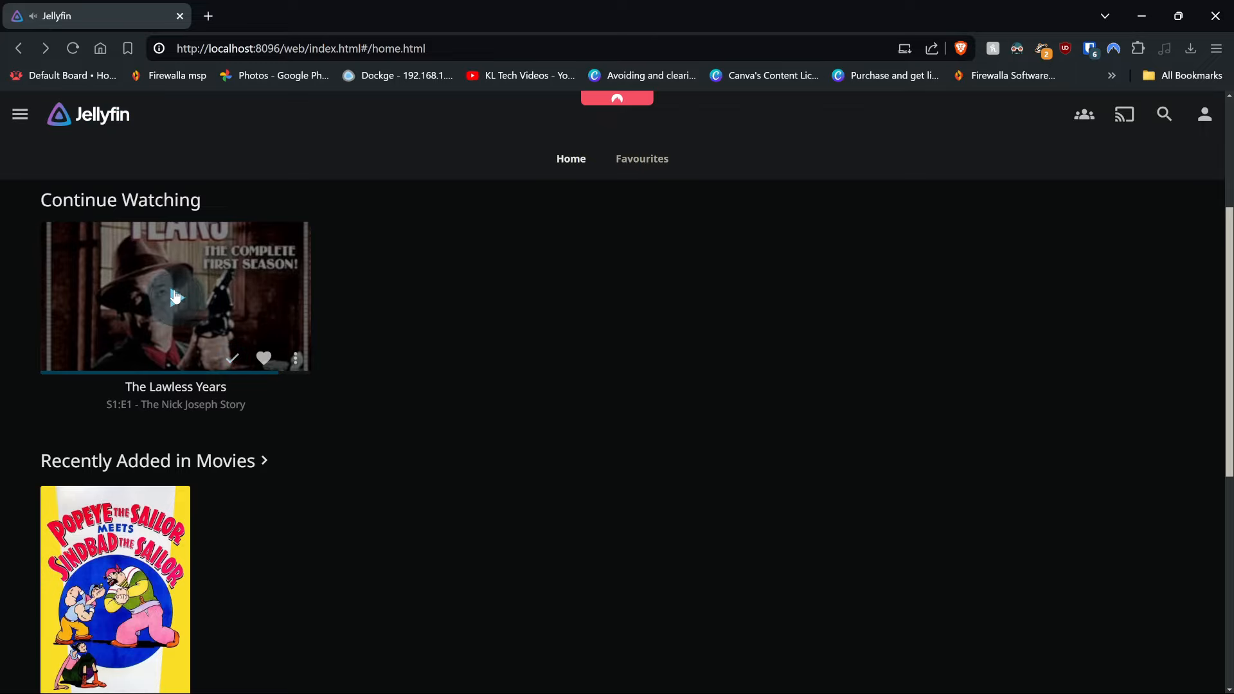
pyautogui.click(175, 297)
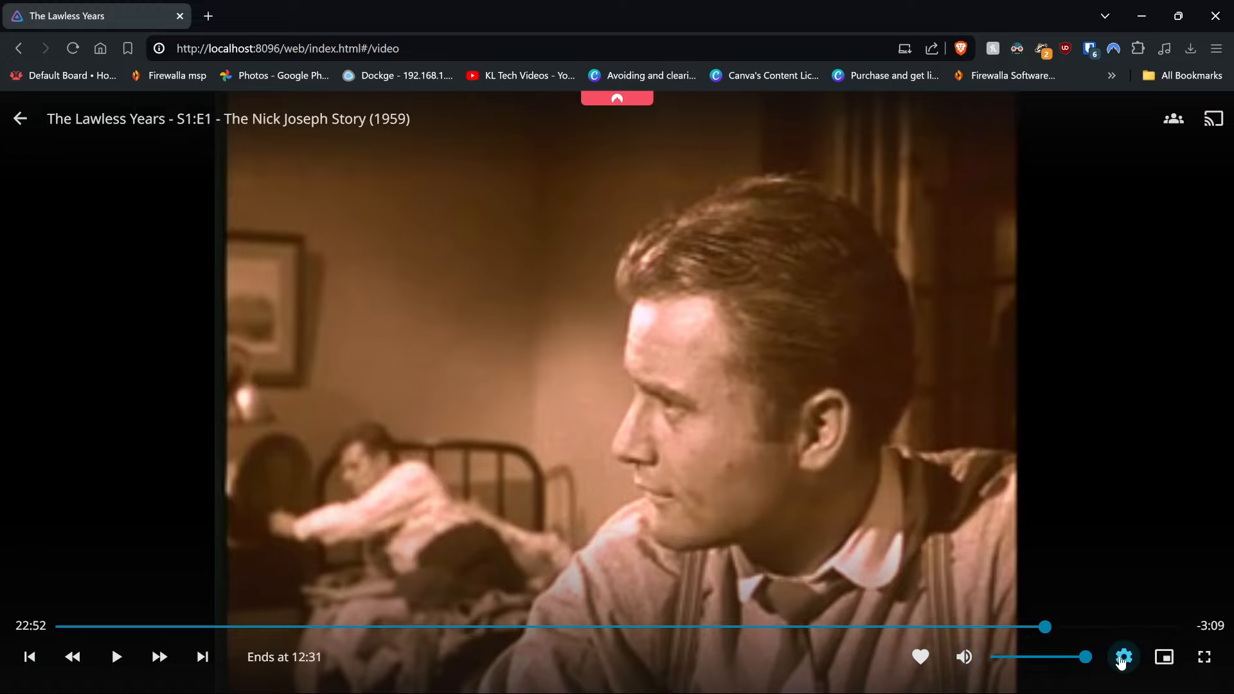
pyautogui.click(1123, 658)
pyautogui.click(1155, 592)
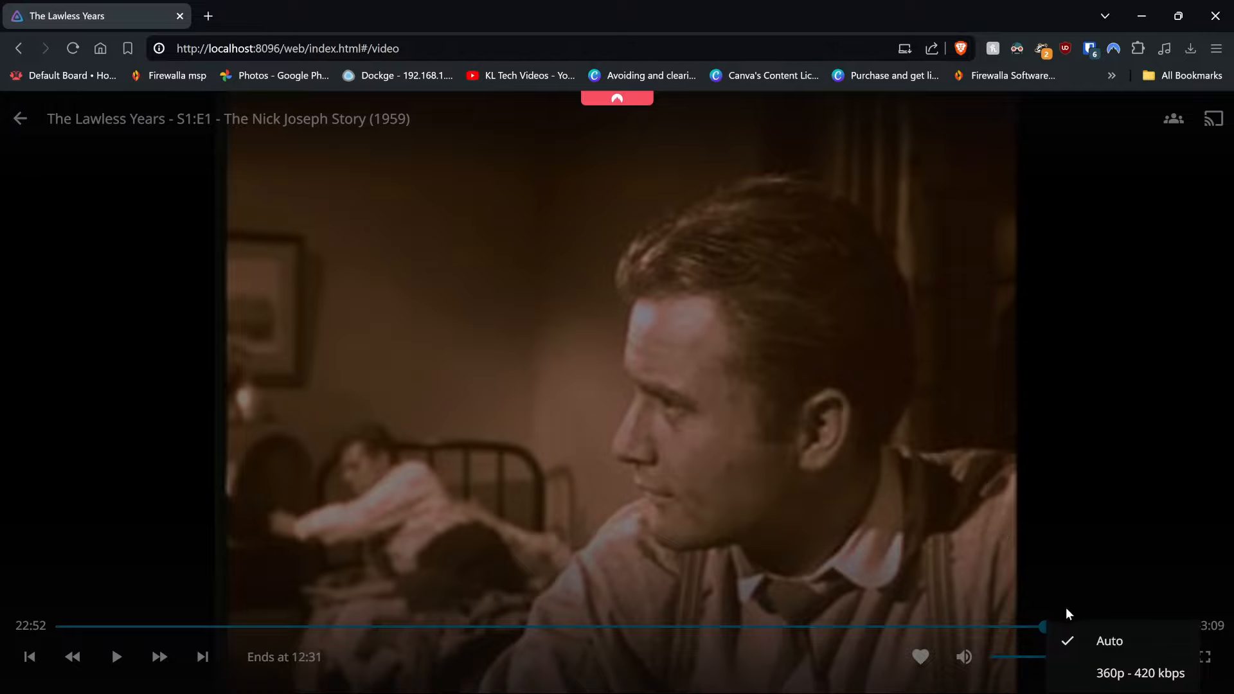
pyautogui.click(1047, 460)
# - Show the Playback Info overlay on the video, mute the sound, and review the playback statistics
pyautogui.click(1123, 657)
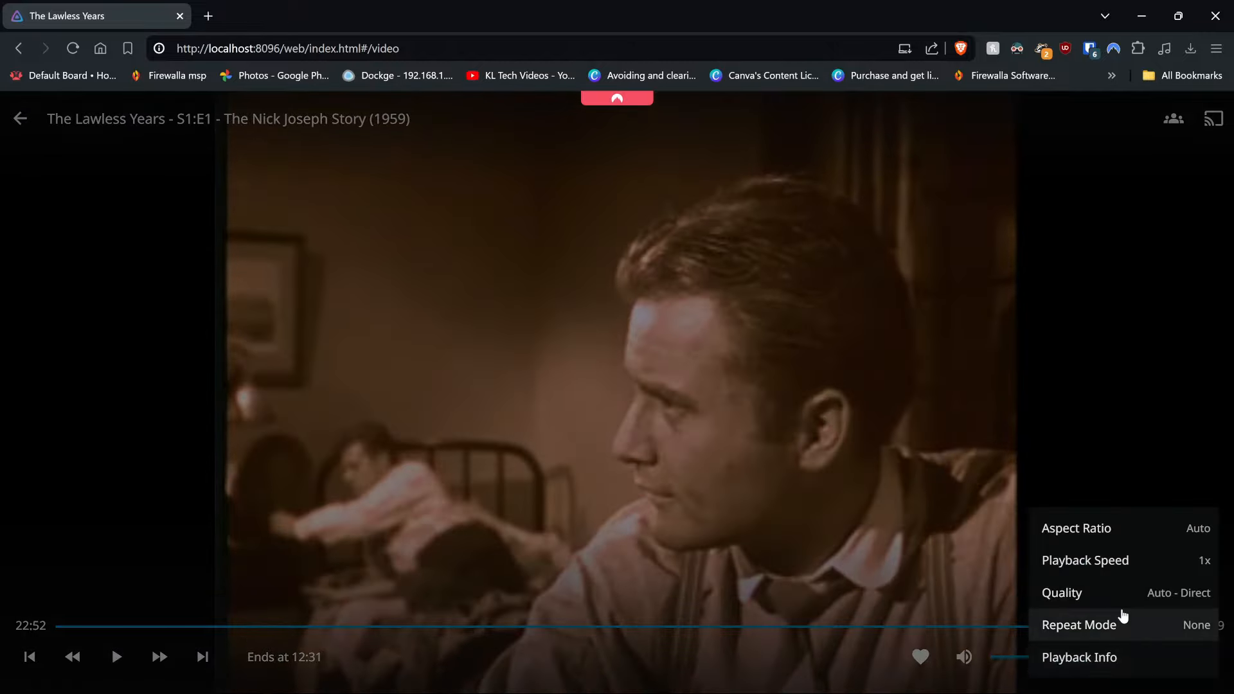
pyautogui.click(1099, 657)
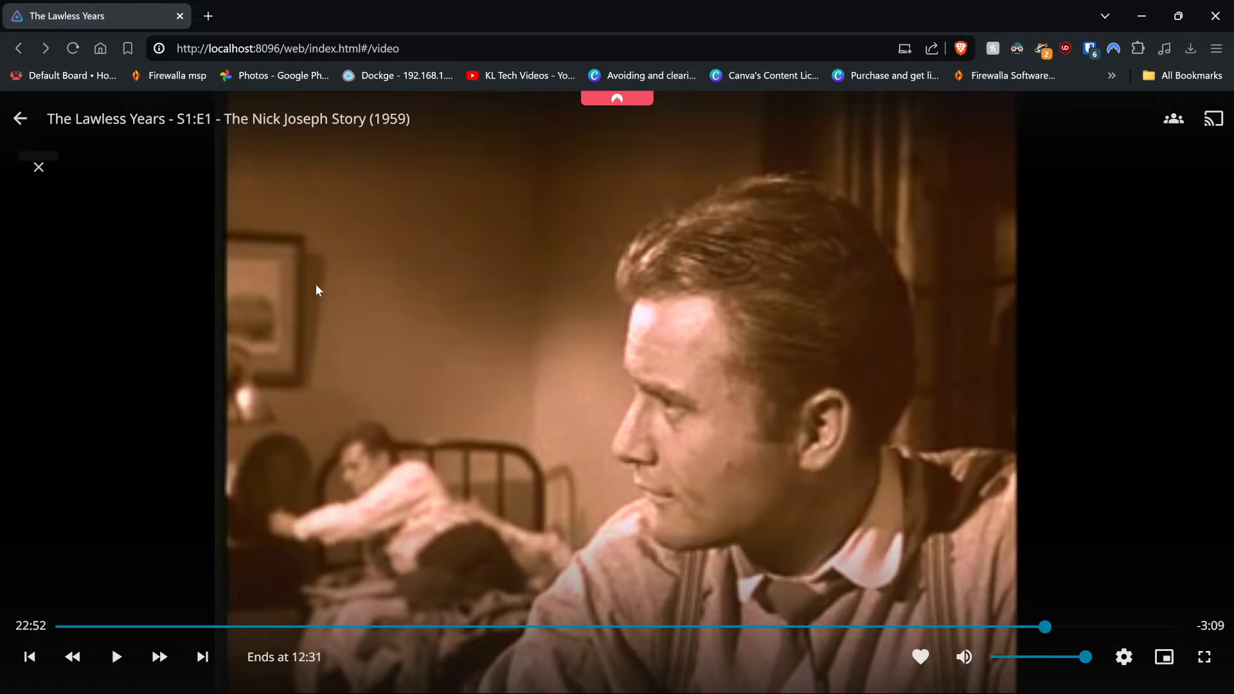
pyautogui.click(963, 657)
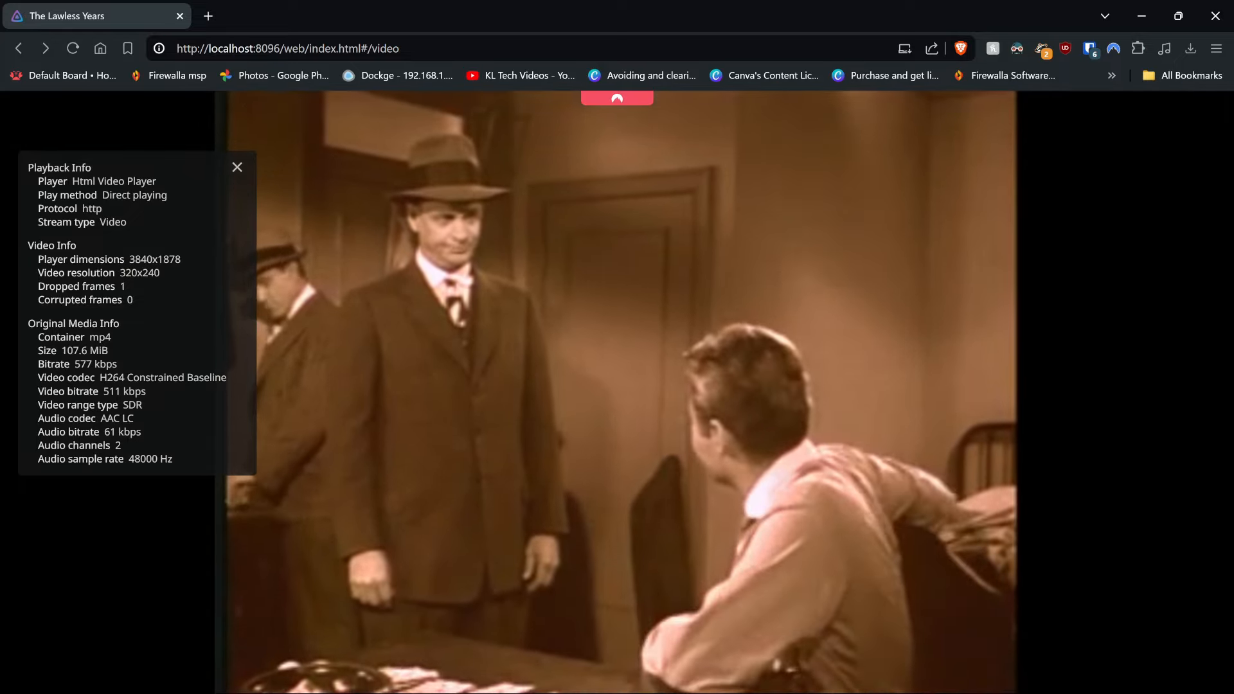
pyautogui.moveTo(194, 320)
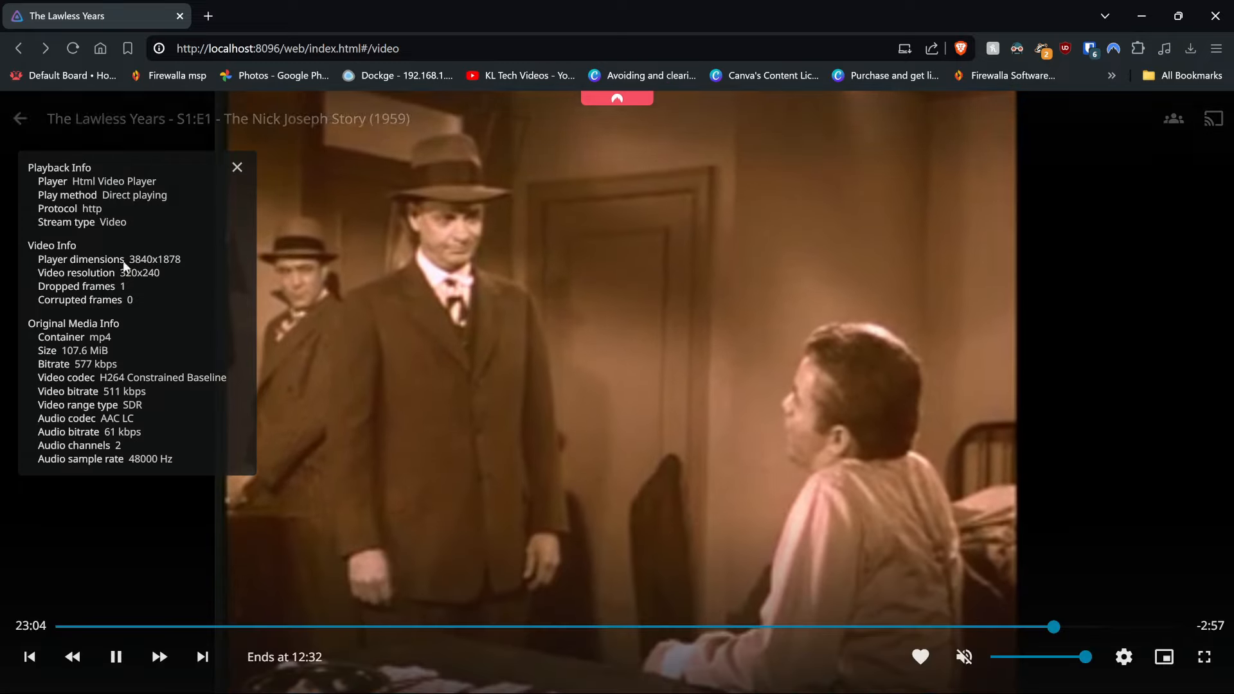
pyautogui.click(1124, 657)
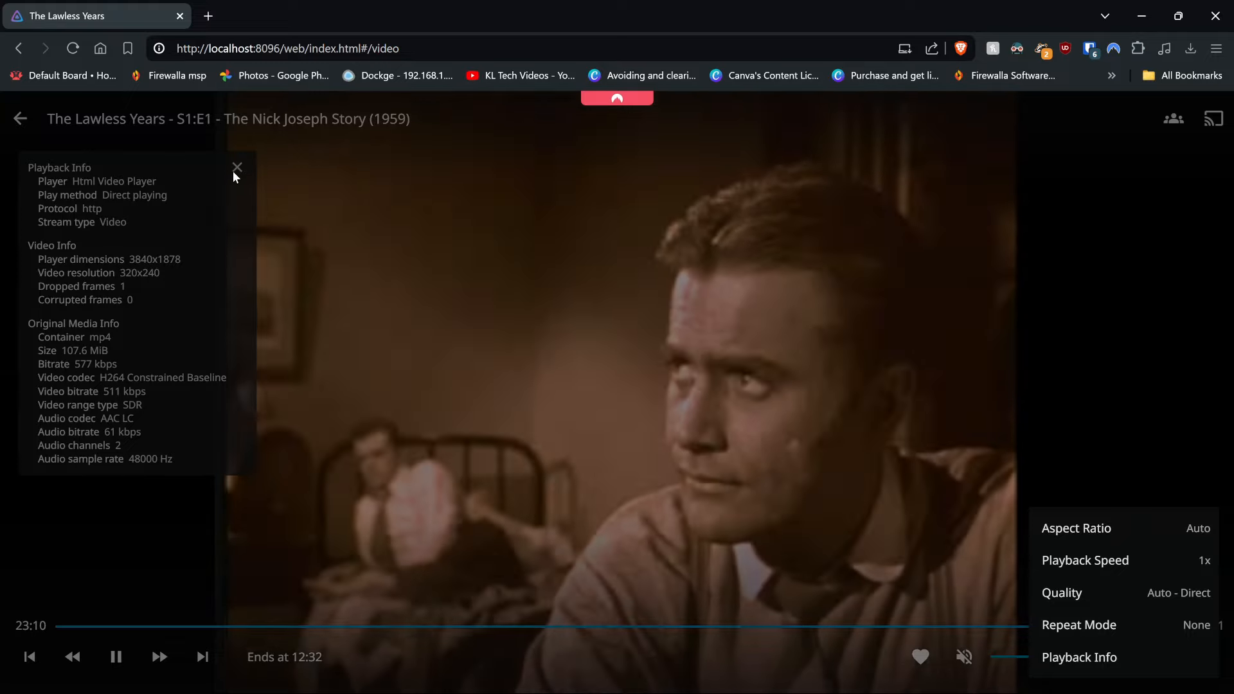
pyautogui.click(295, 154)
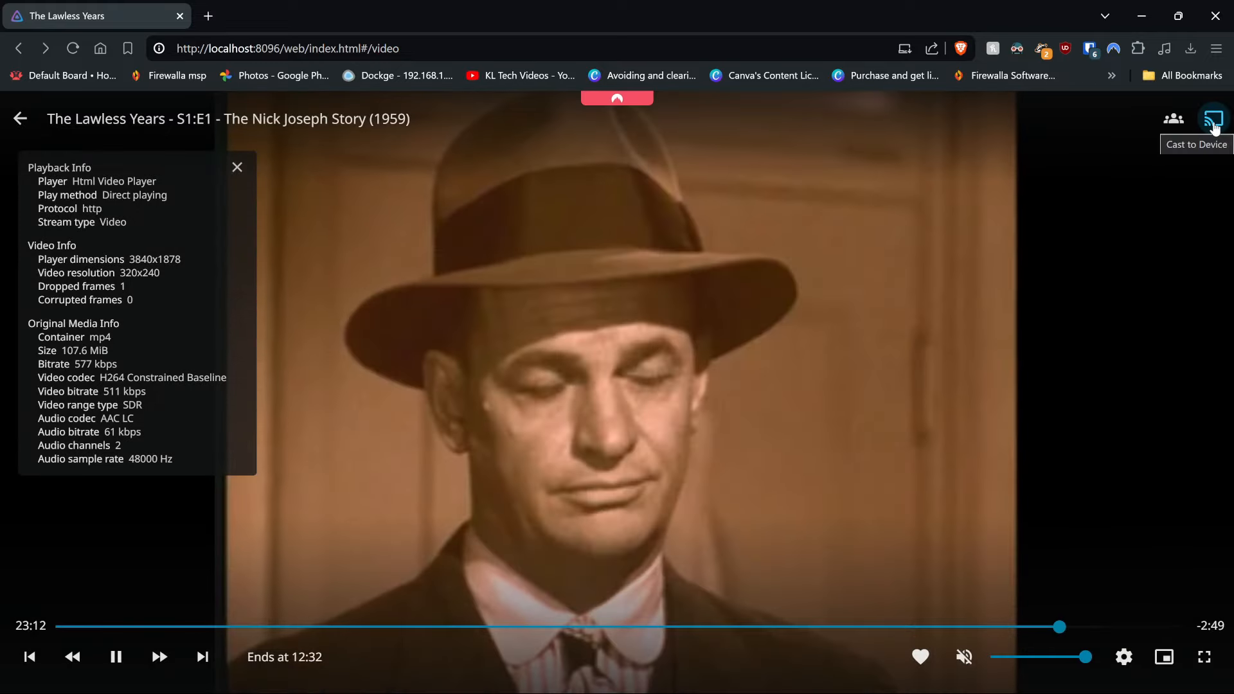
# - View the available cast devices and the SyncPlay group options without choosing either
pyautogui.click(1214, 121)
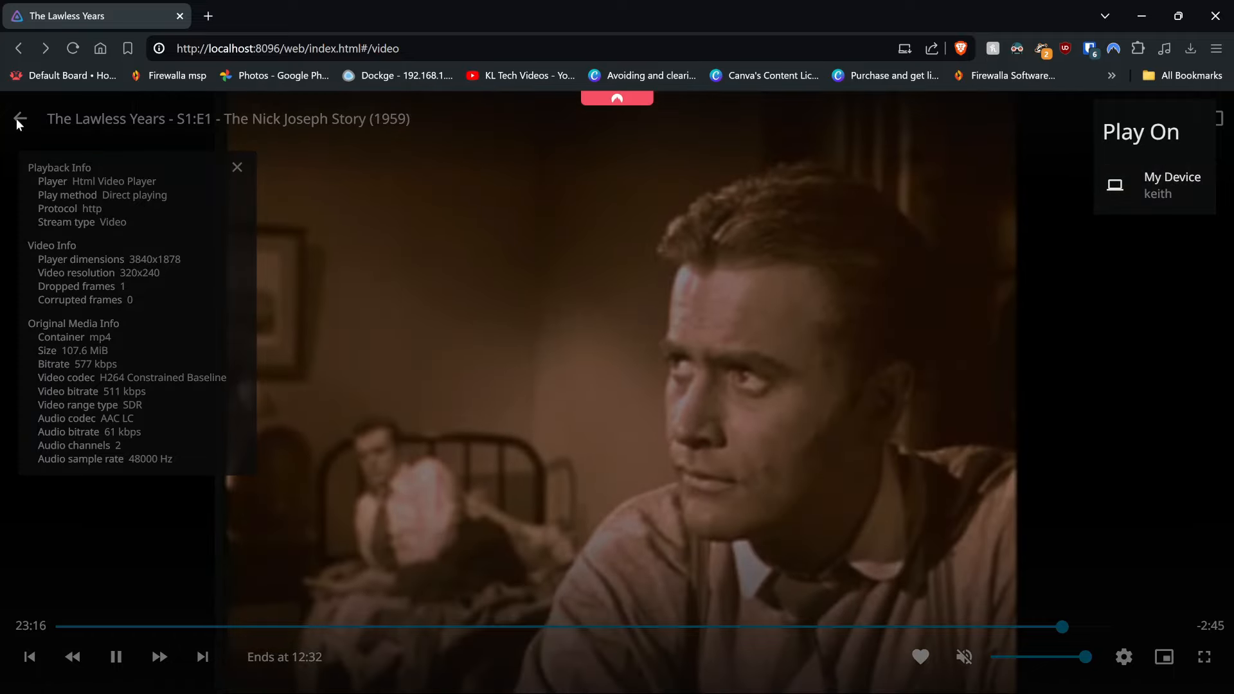
pyautogui.click(15, 118)
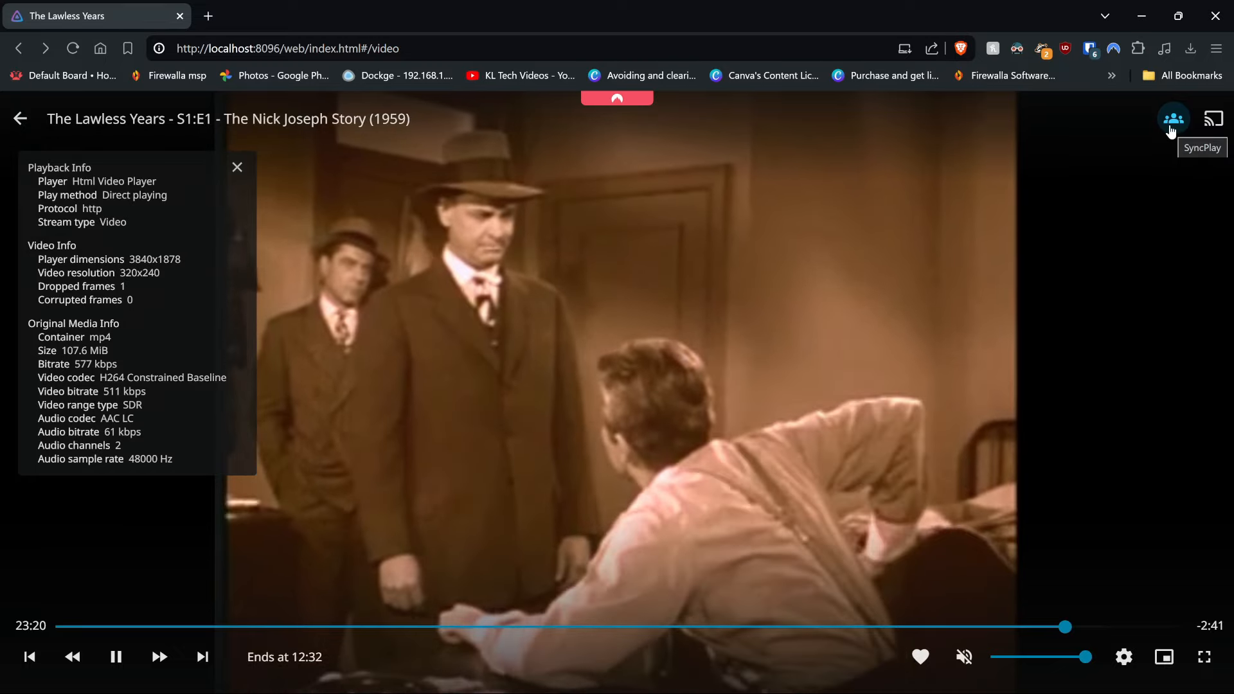
pyautogui.click(1171, 131)
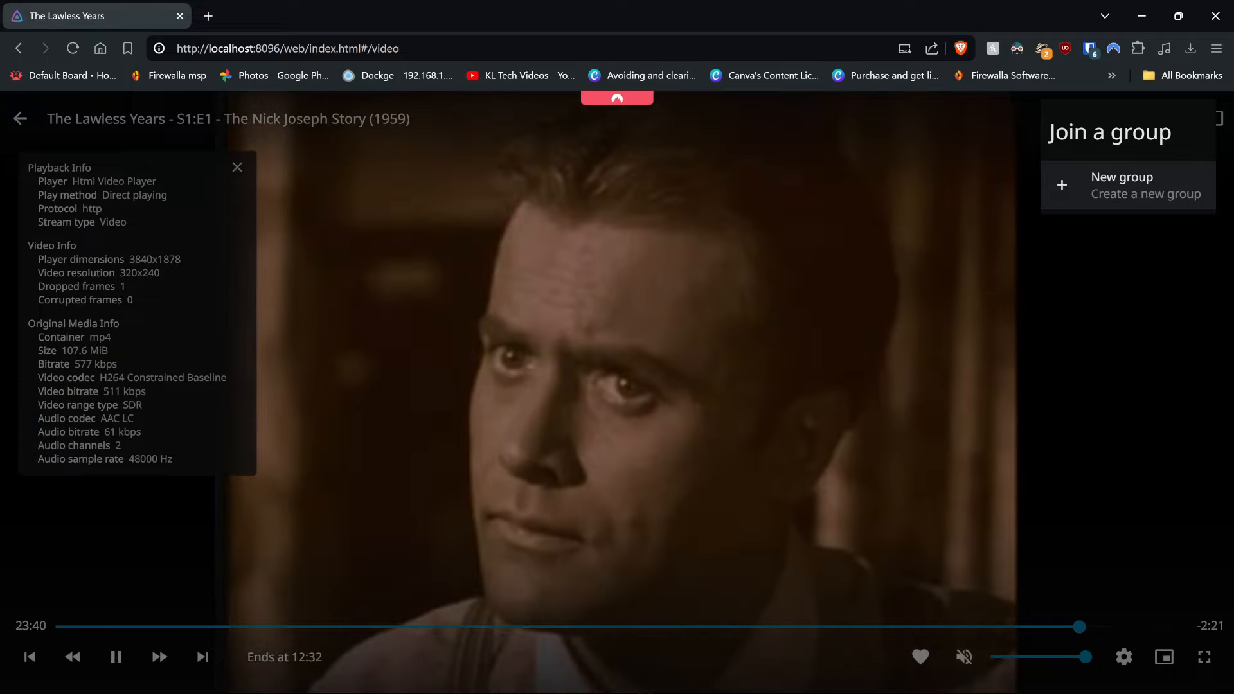
pyautogui.click(950, 380)
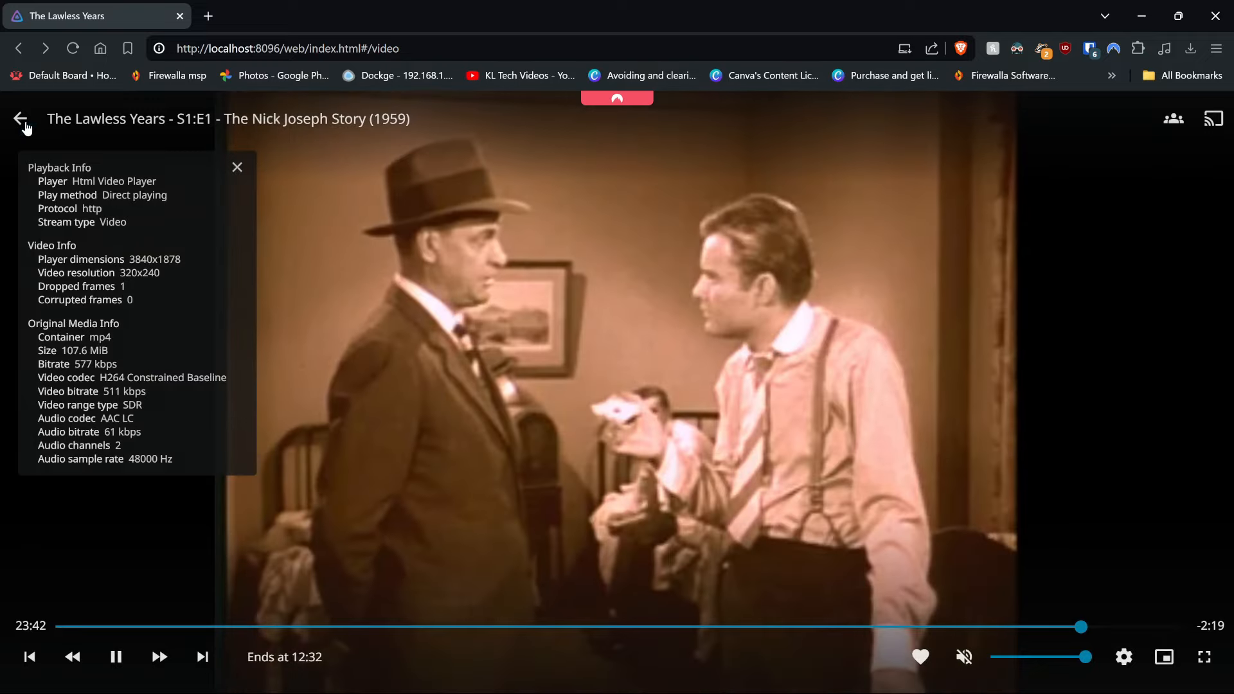
# - Leave the player, open the administration Dashboard, and examine the server information, active devices, activity log and paths
pyautogui.click(21, 120)
pyautogui.scroll(-3, 321, 399)
pyautogui.scroll(7, 359, 400)
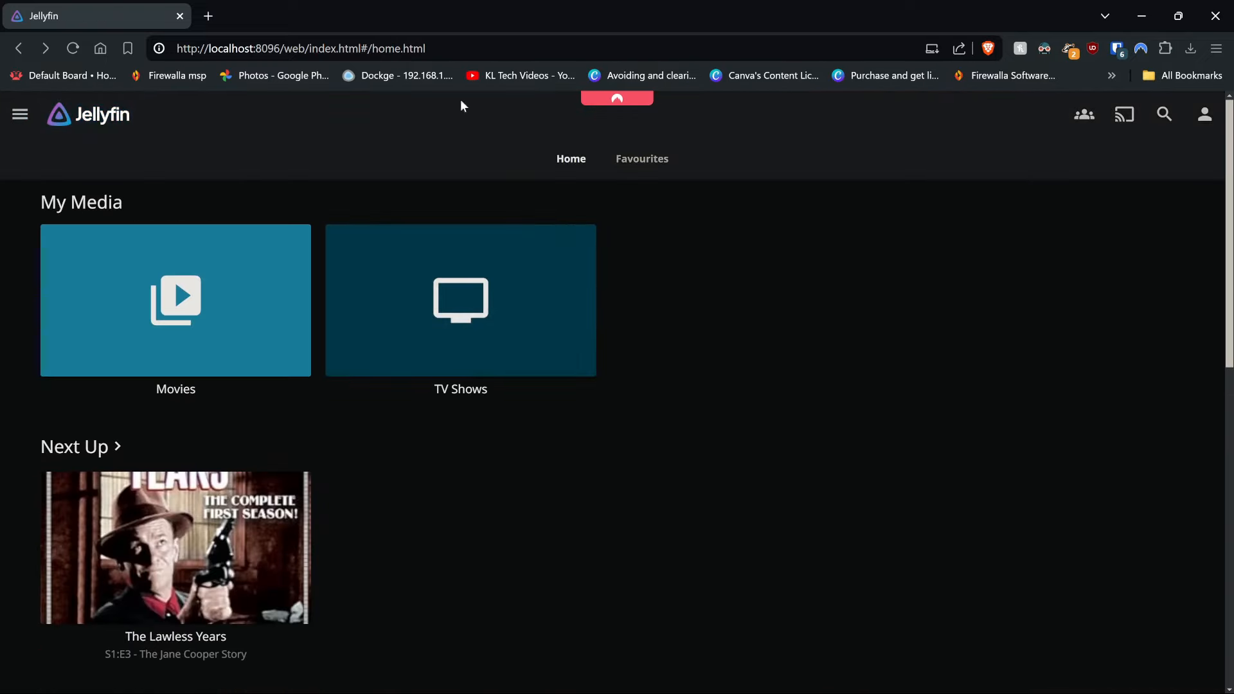
pyautogui.click(20, 115)
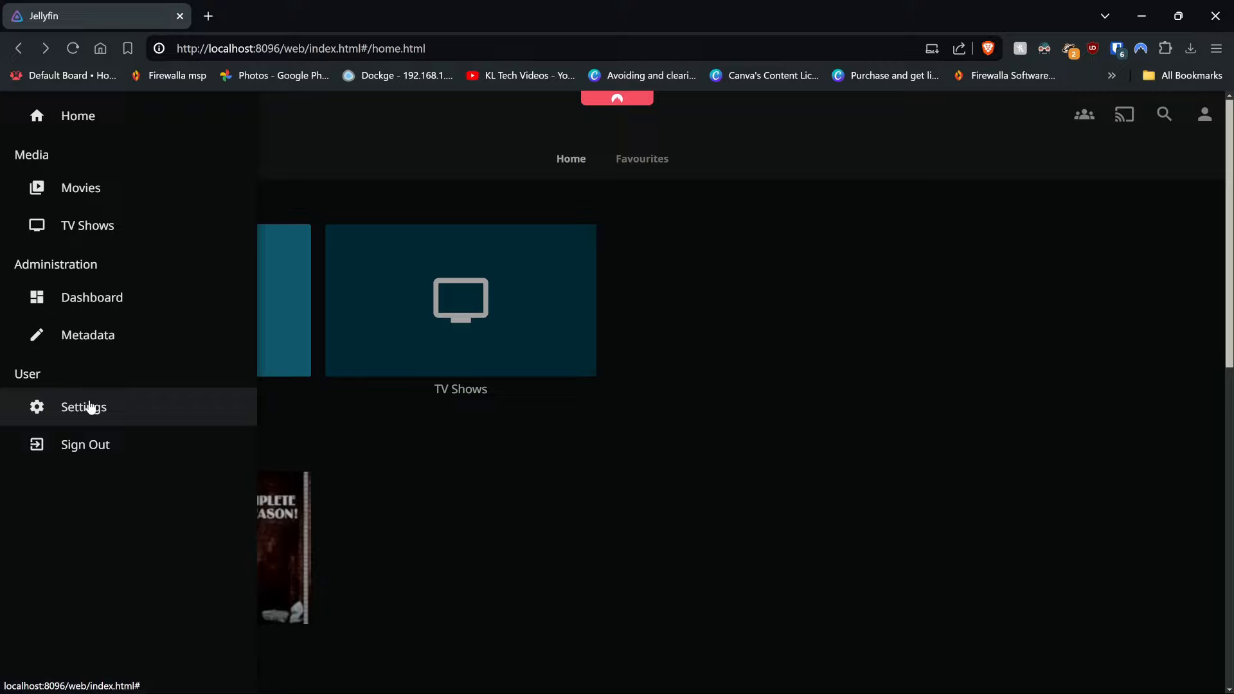
pyautogui.click(81, 297)
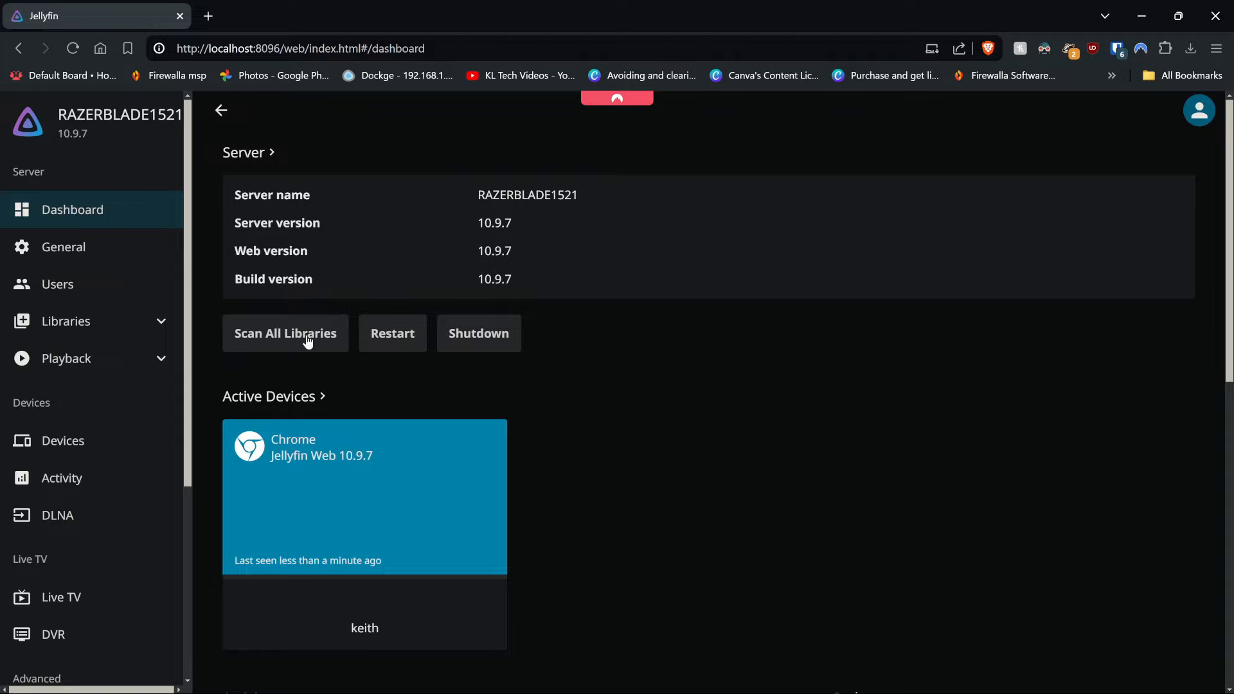
pyautogui.scroll(-2, 299, 406)
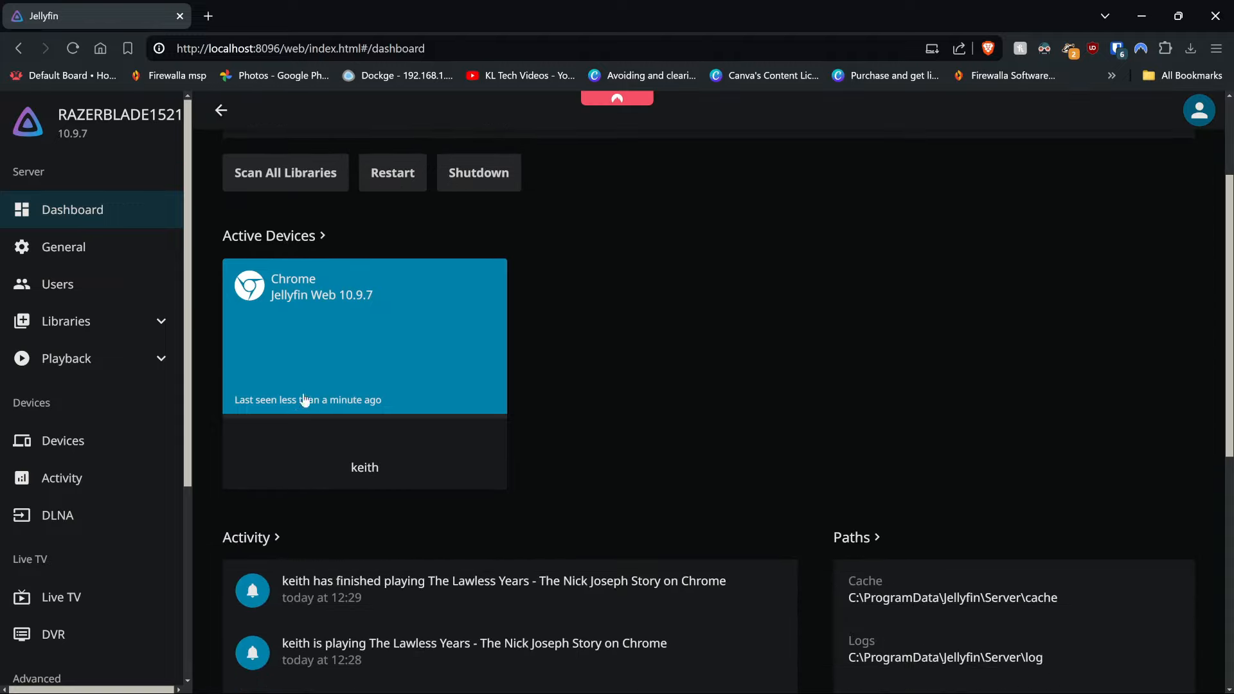
pyautogui.scroll(-3, 419, 378)
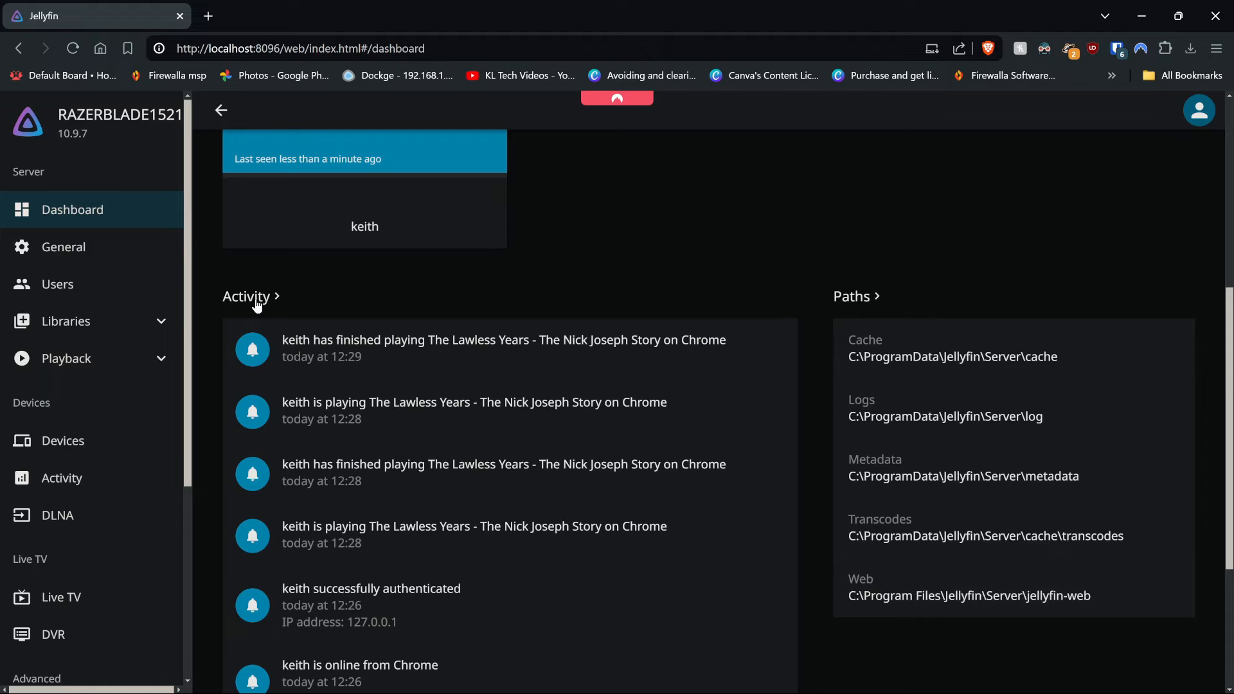
# - Open the General settings and review the server name, language, paths, Quick Connect, branding and performance options
pyautogui.click(76, 254)
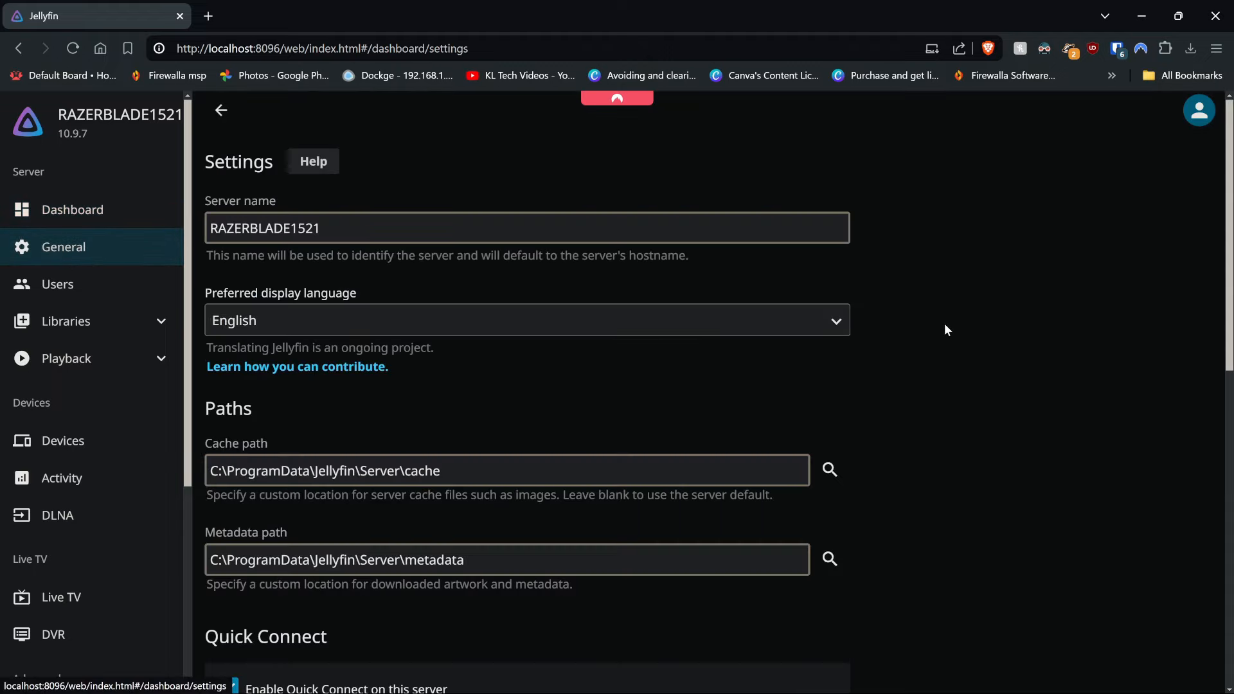
pyautogui.scroll(-6, 945, 329)
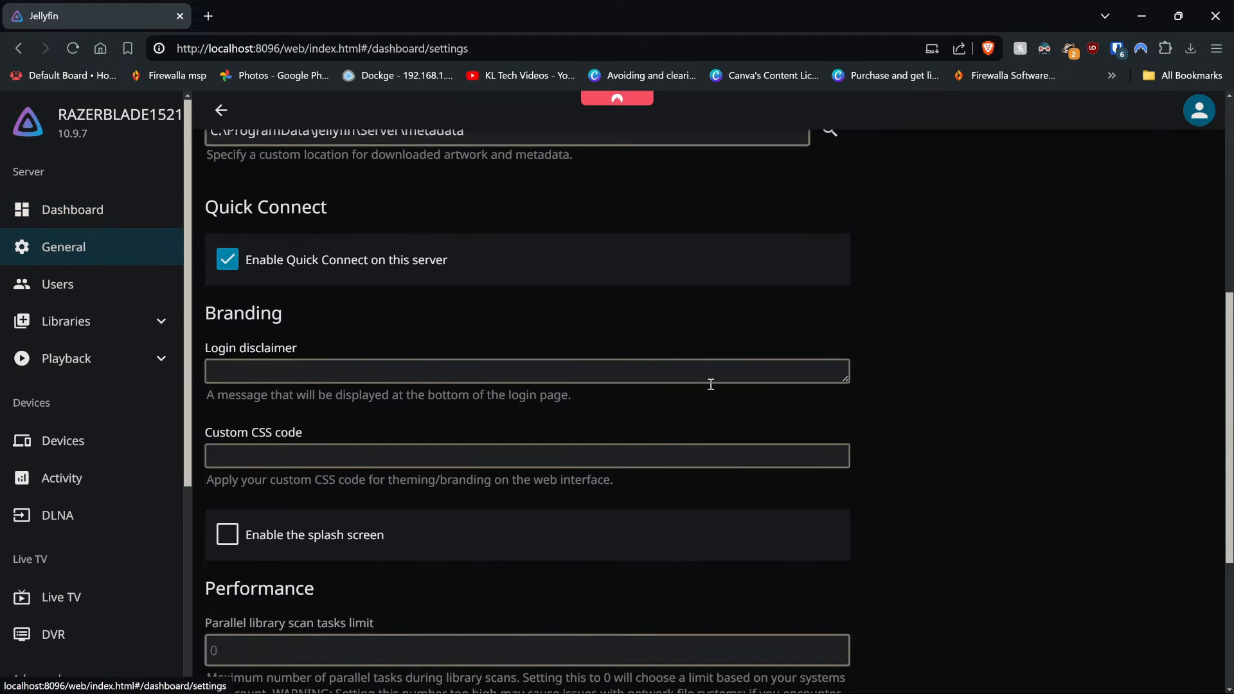
pyautogui.scroll(-1, 711, 384)
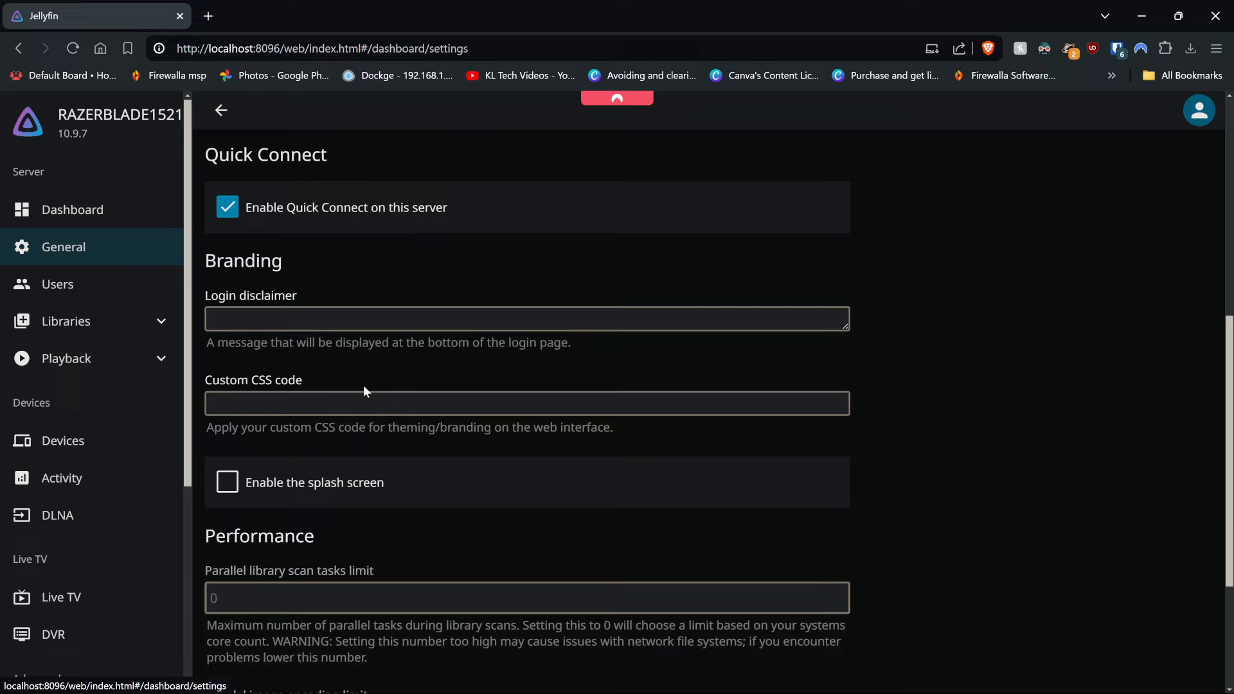
pyautogui.click(246, 317)
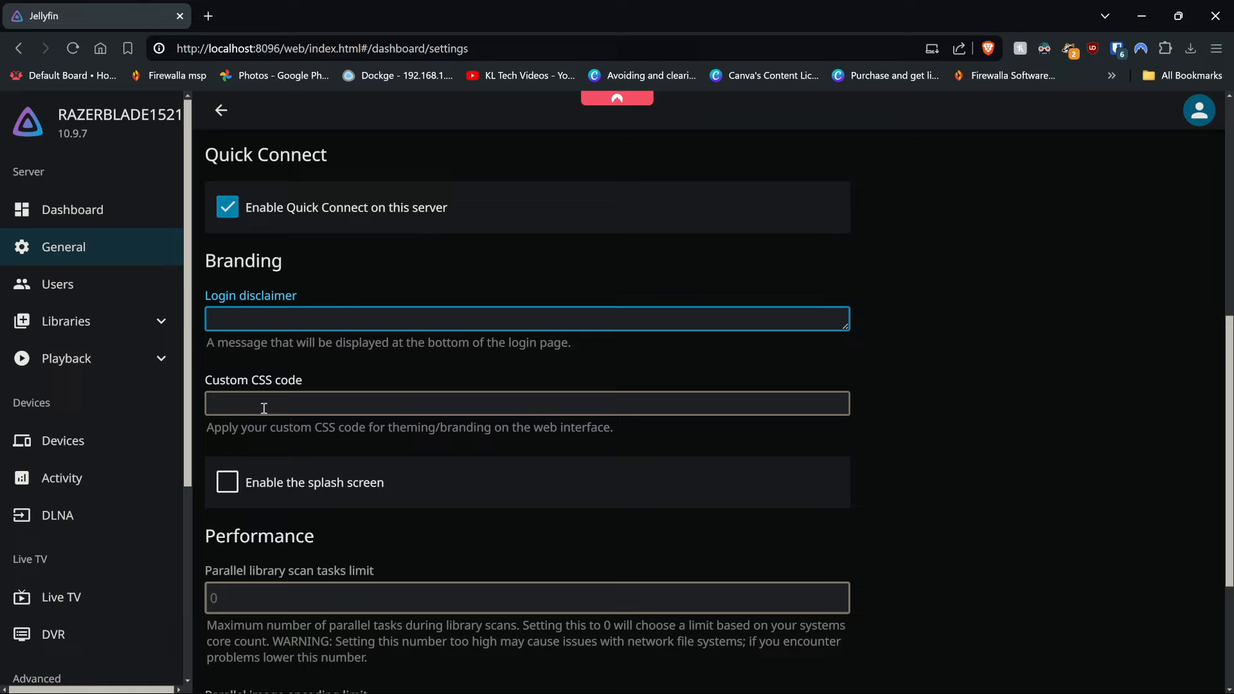
pyautogui.click(419, 404)
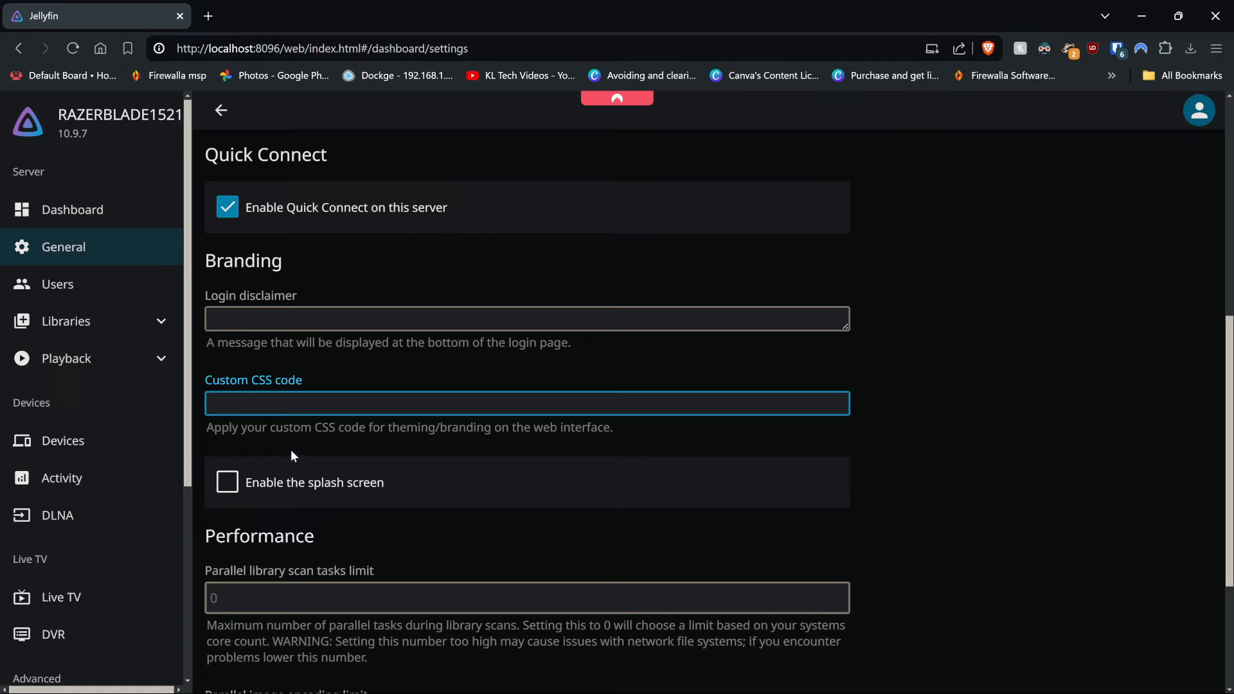
pyautogui.scroll(-3, 327, 488)
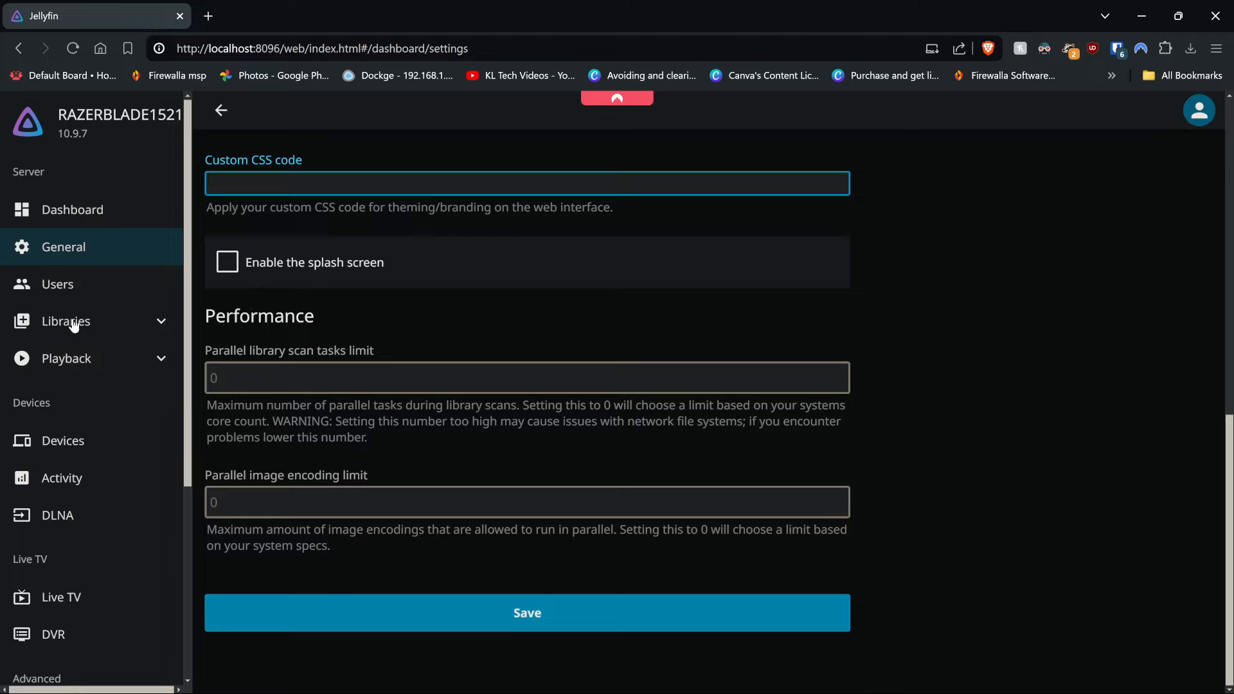
# - Open the existing user's profile and review the server management, Live TV access and media playback permissions
pyautogui.click(74, 286)
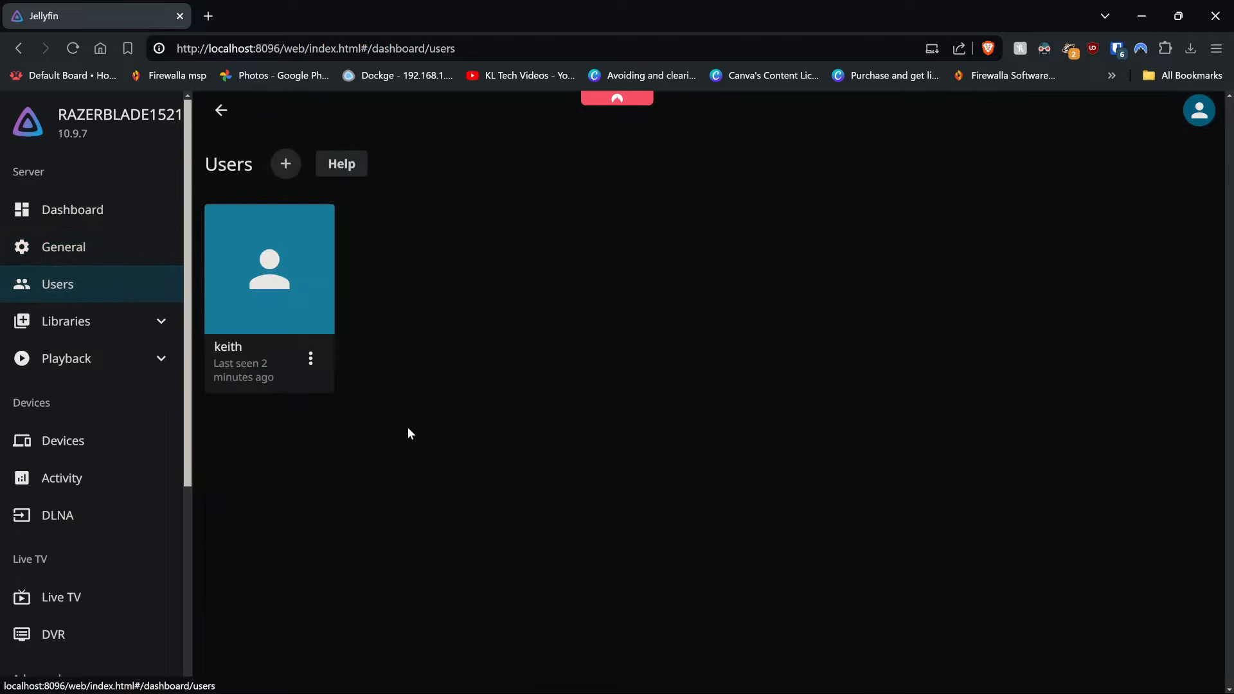
pyautogui.click(313, 355)
pyautogui.click(271, 251)
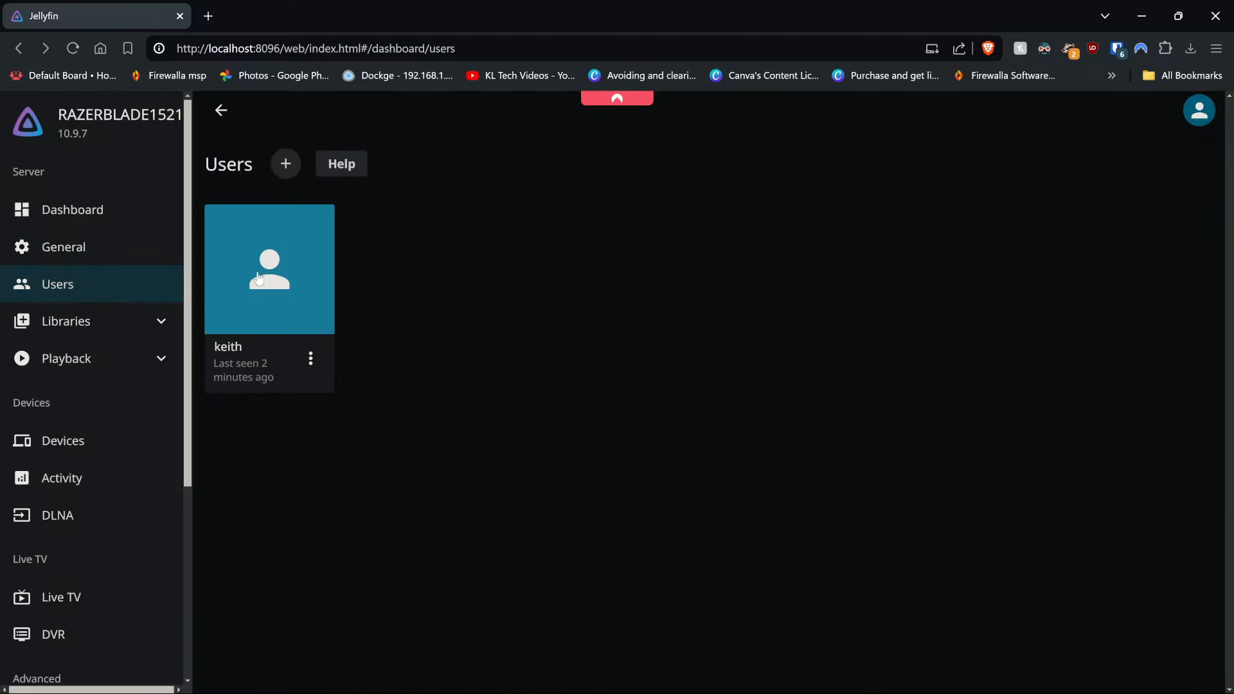
pyautogui.scroll(-1, 414, 295)
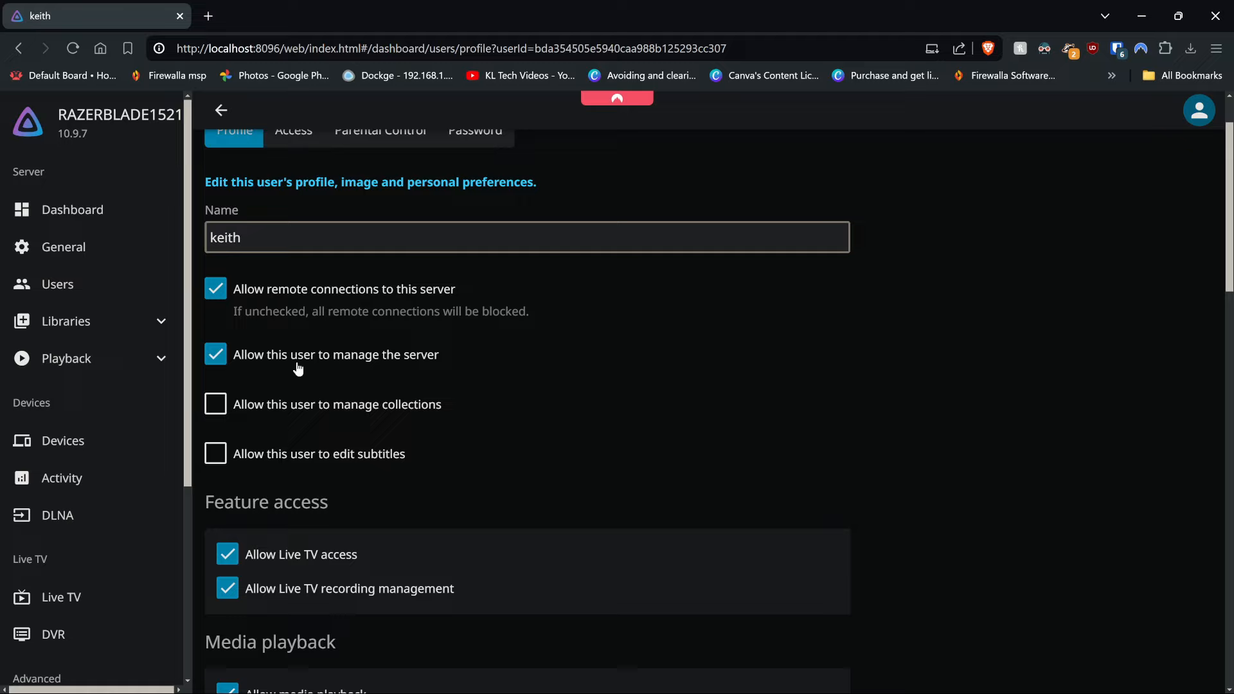
pyautogui.click(263, 362)
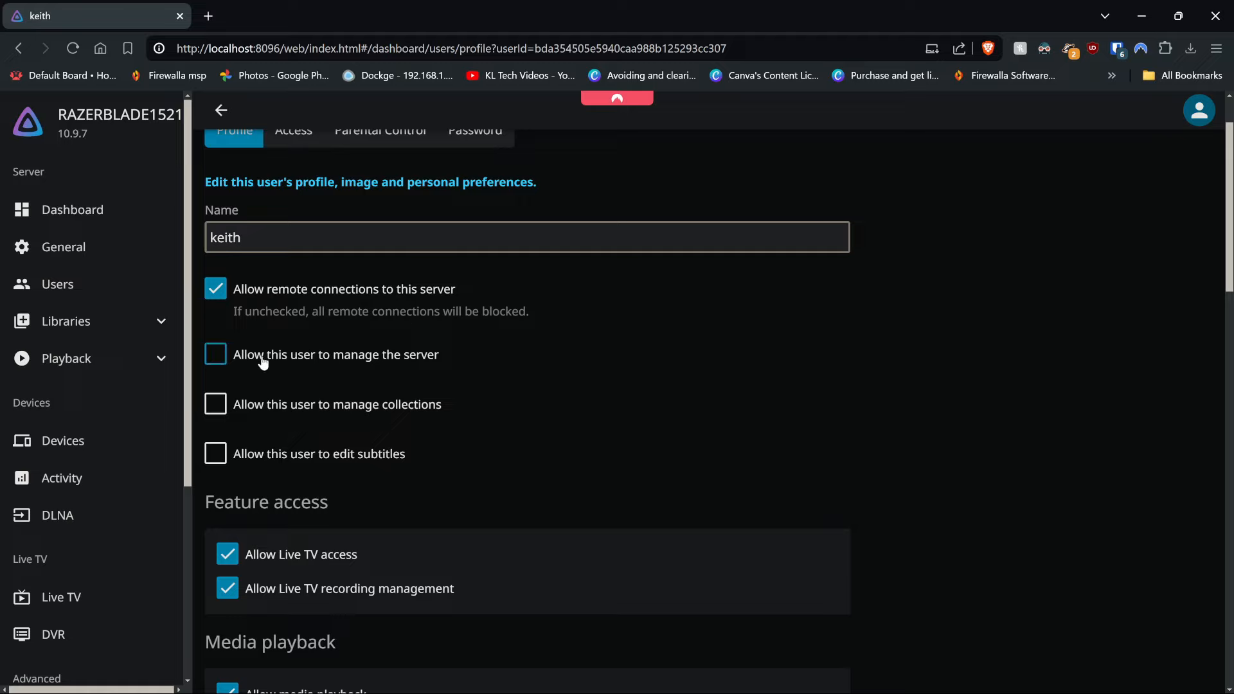
pyautogui.click(397, 364)
pyautogui.scroll(-3, 457, 446)
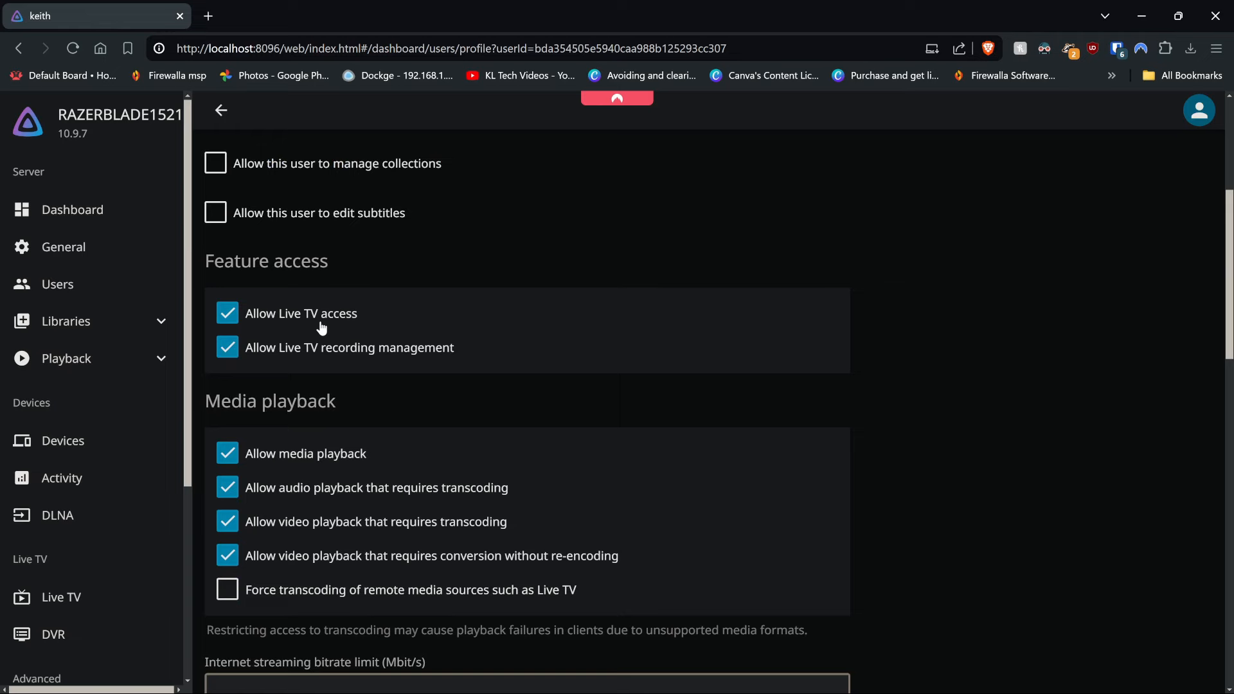
pyautogui.scroll(-1, 321, 328)
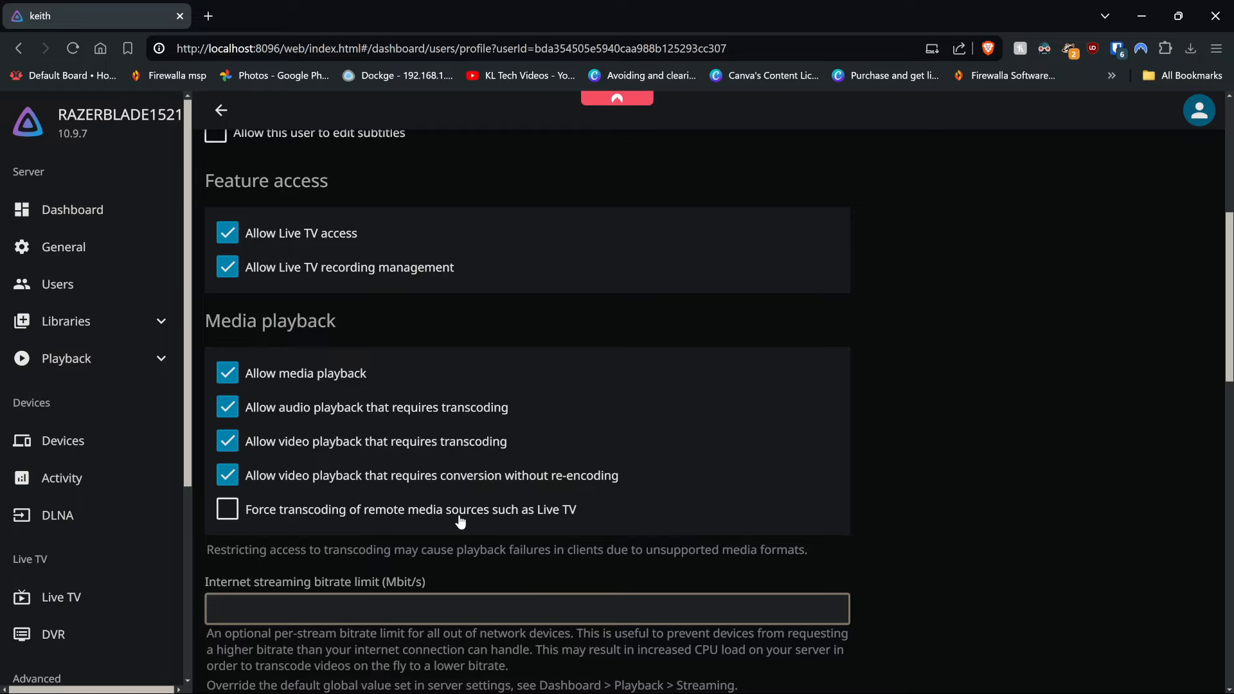
pyautogui.scroll(-5, 457, 518)
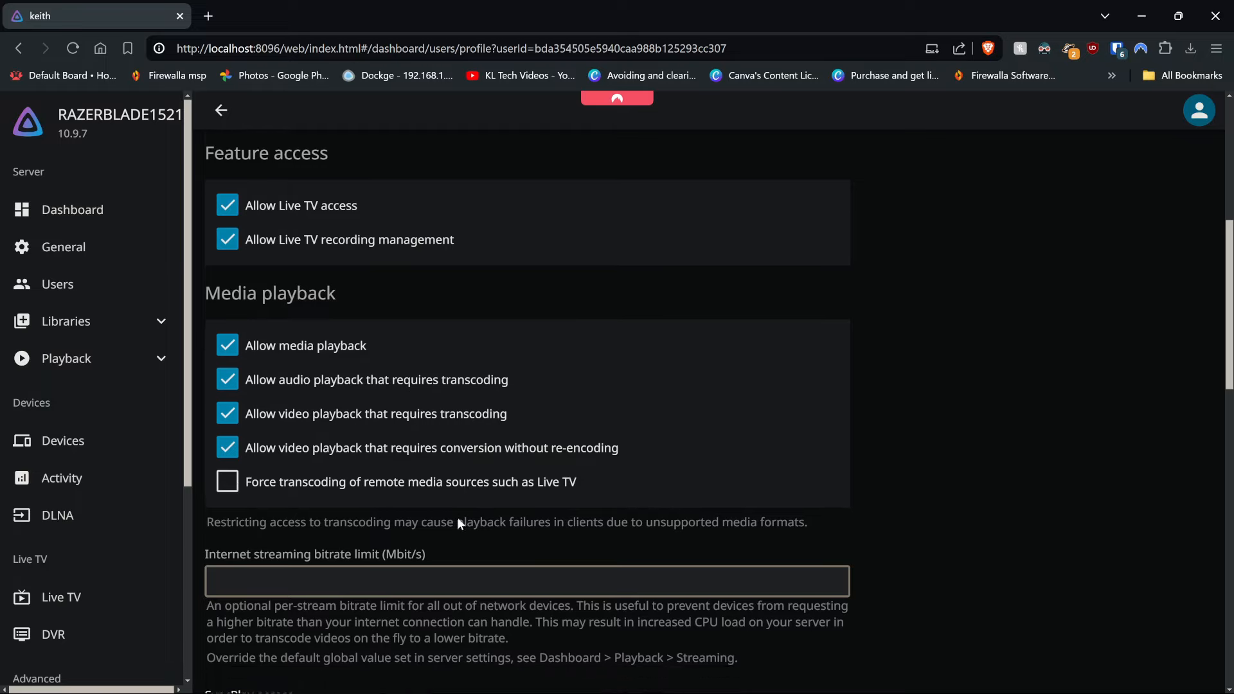
# - Enter 8 as the user's Internet streaming bitrate limit, and clear the value again
pyautogui.click(270, 196)
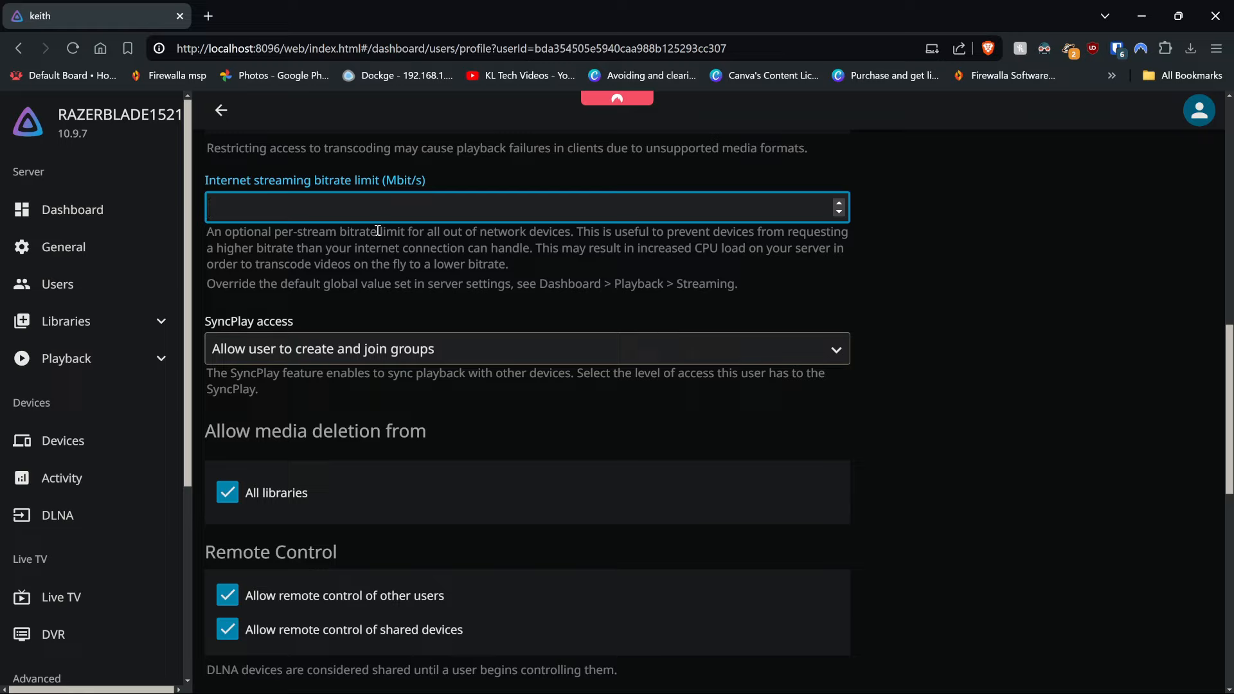
pyautogui.write('8')
pyautogui.press('BackSpace')
# - Review the user's SyncPlay, media deletion, remote control and download options, and compare the login-screen hiding options with those in Emby
pyautogui.scroll(-1, 1039, 392)
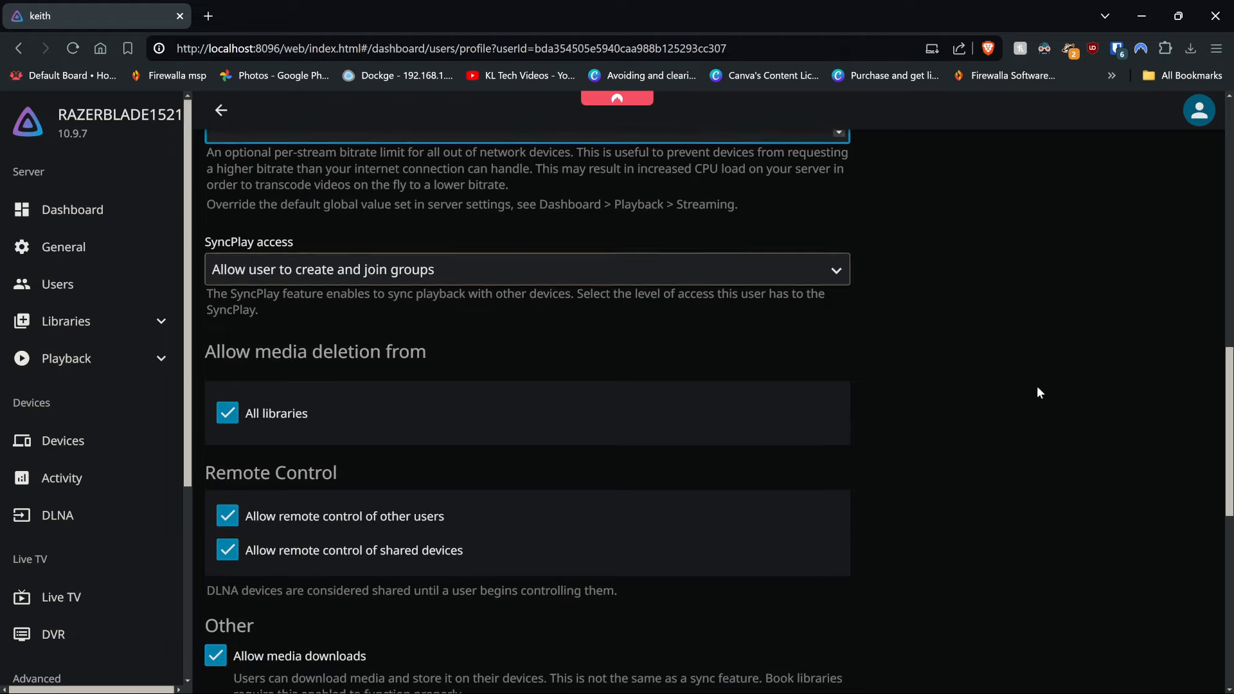
pyautogui.scroll(-1, 773, 433)
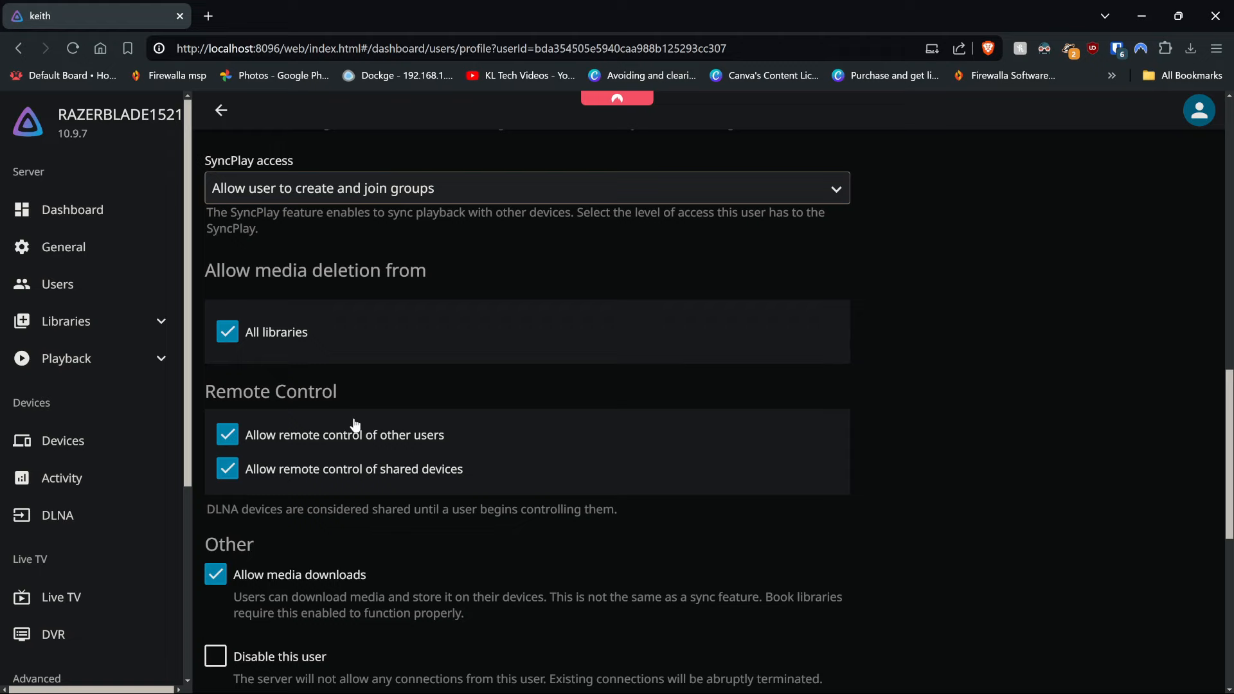
pyautogui.scroll(-2, 366, 511)
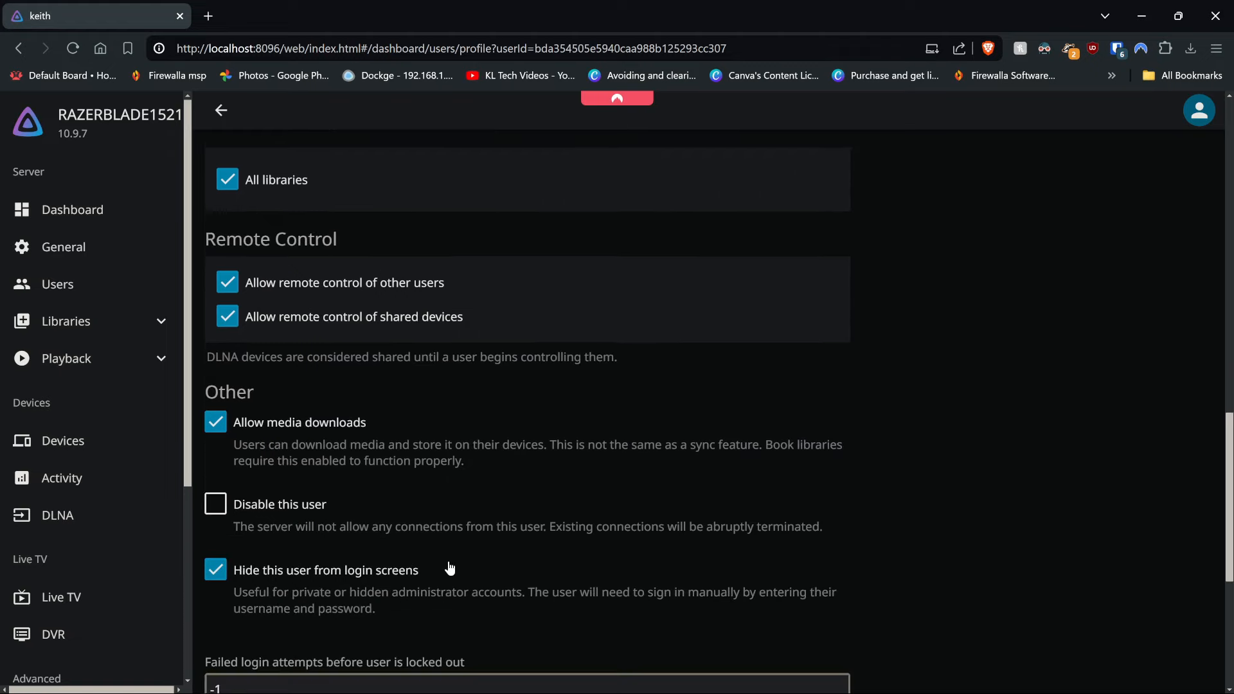
pyautogui.scroll(-1, 362, 432)
pyautogui.scroll(-3, 363, 430)
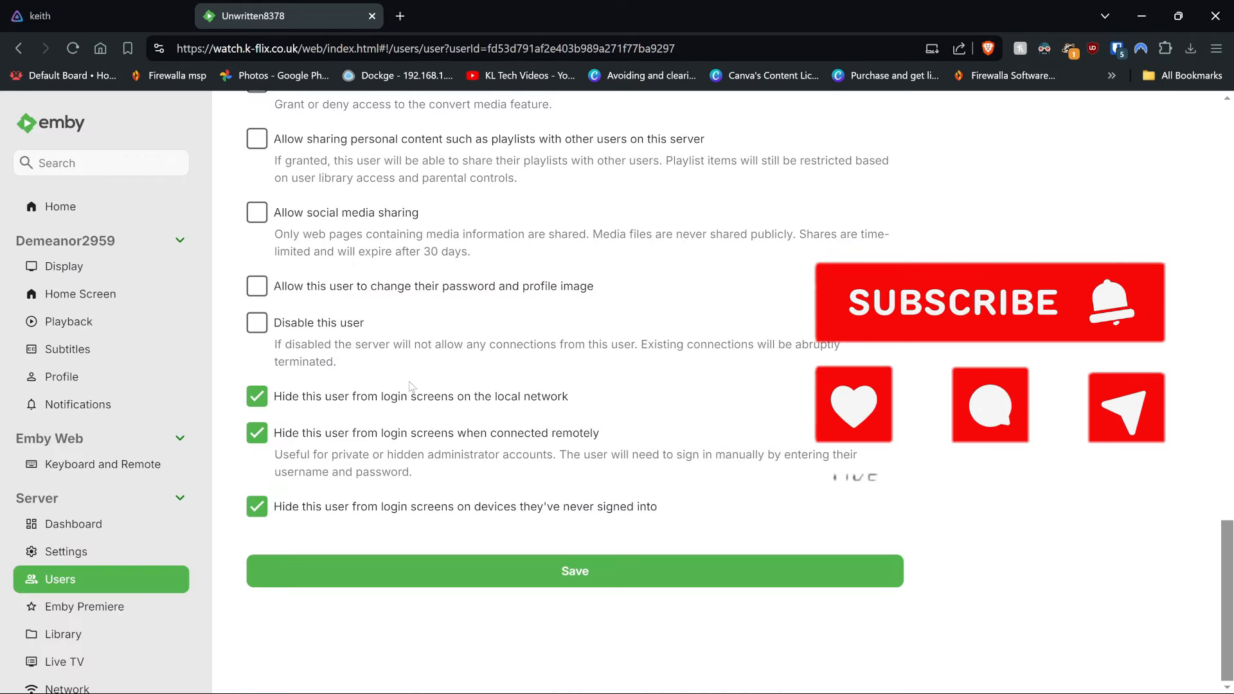
pyautogui.click(166, 28)
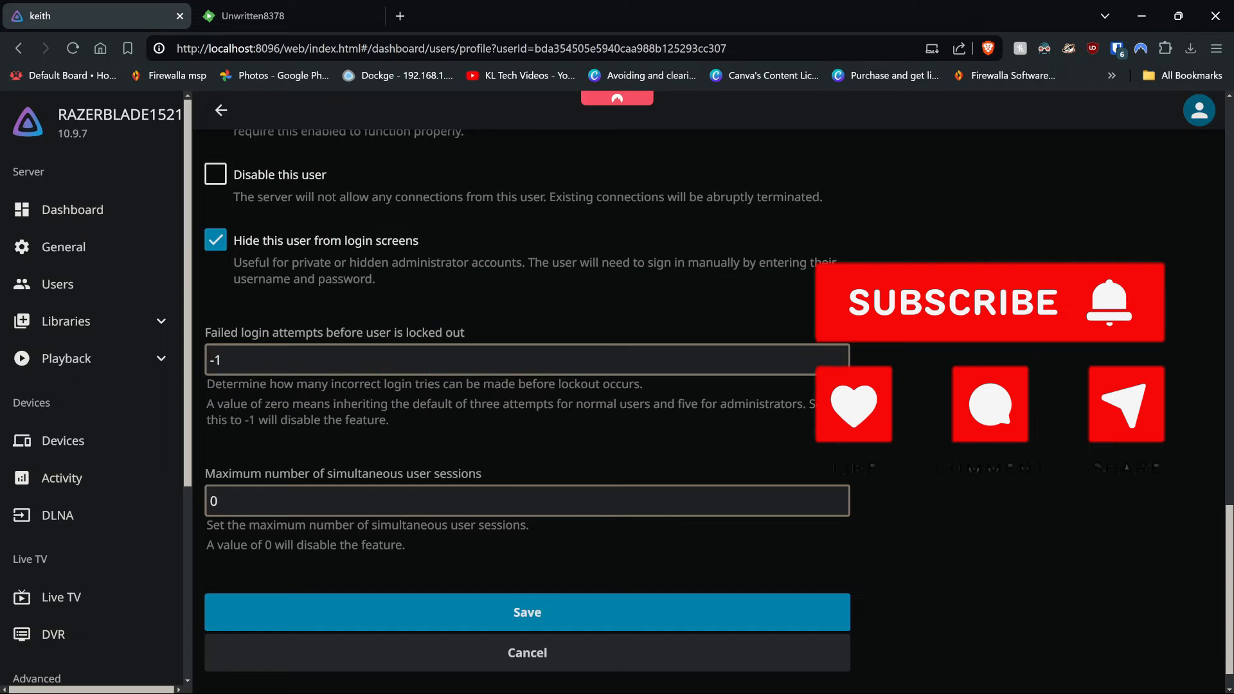
pyautogui.scroll(1, 982, 393)
pyautogui.scroll(-1, 982, 394)
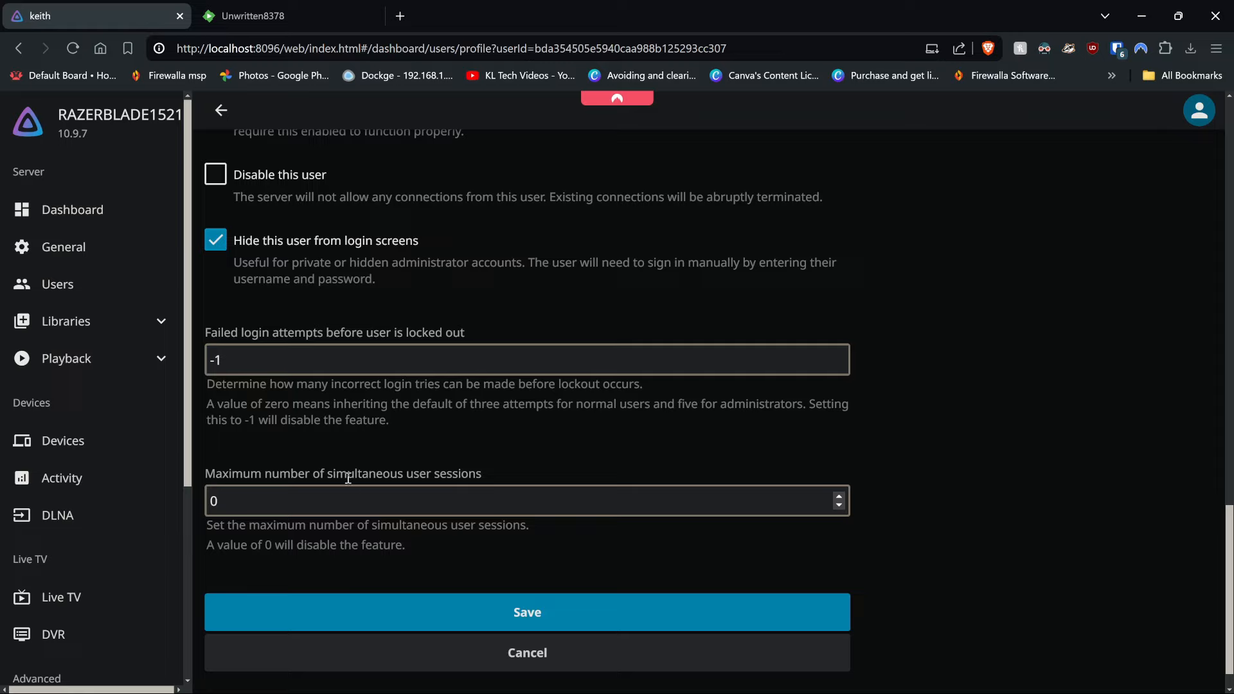
# - Examine the user's maximum simultaneous sessions and failed login attempts settings without changing them
pyautogui.doubleClick(255, 502)
pyautogui.click(349, 518)
pyautogui.click(339, 514)
pyautogui.rightClick(338, 513)
pyautogui.click(270, 503)
pyautogui.doubleClick(271, 503)
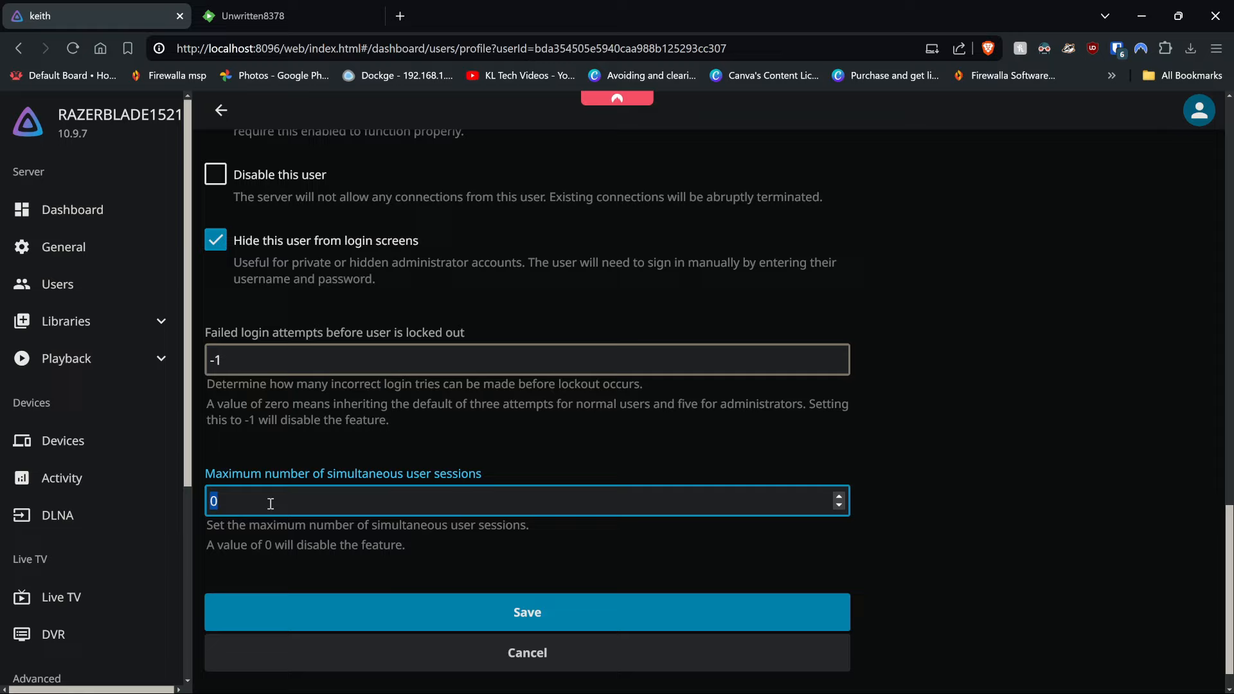
pyautogui.click(349, 457)
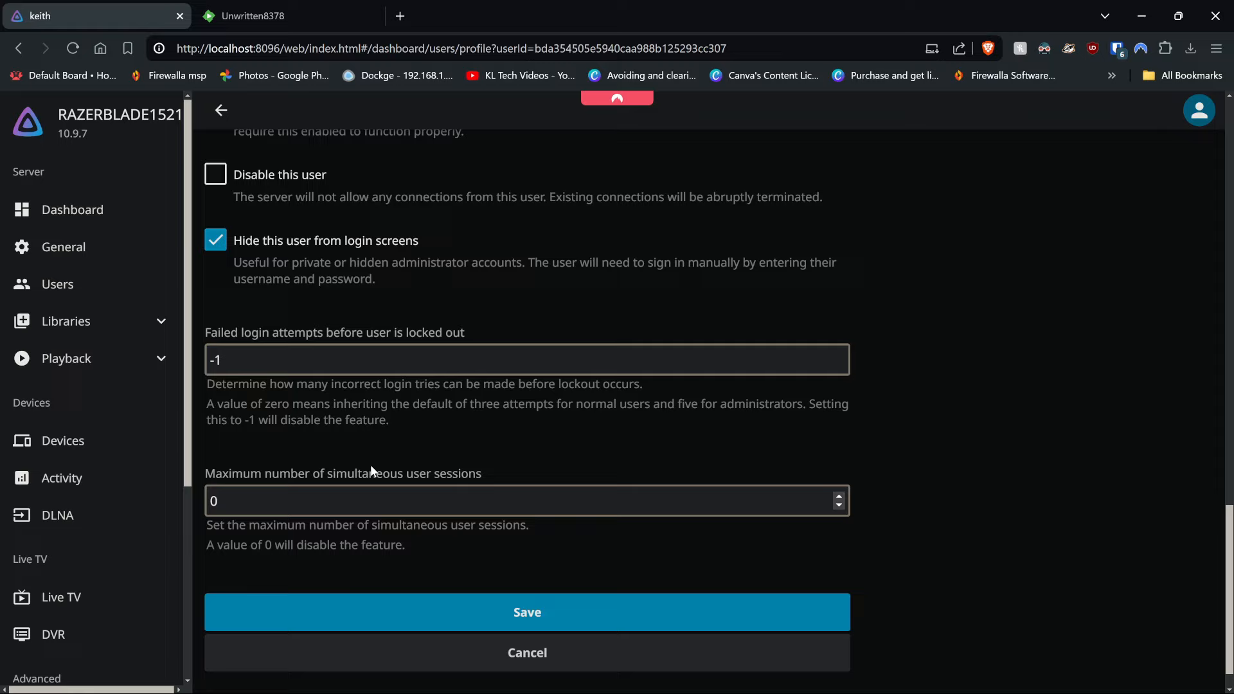
pyautogui.click(441, 358)
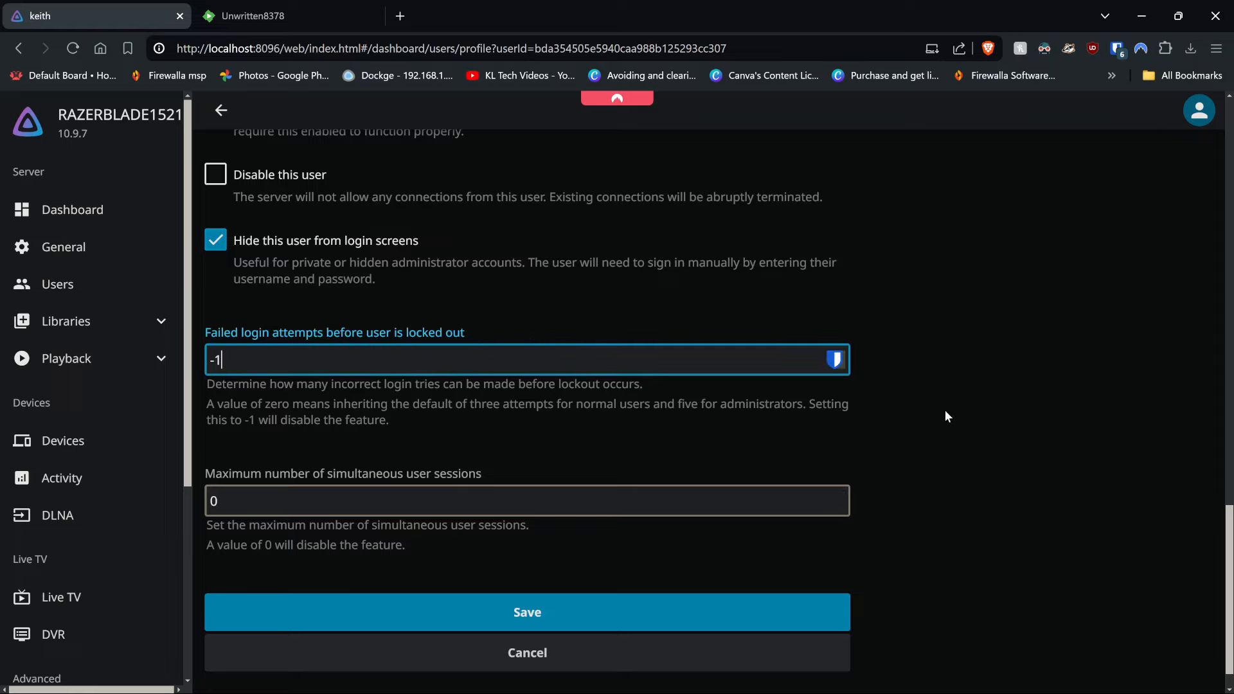
pyautogui.click(748, 416)
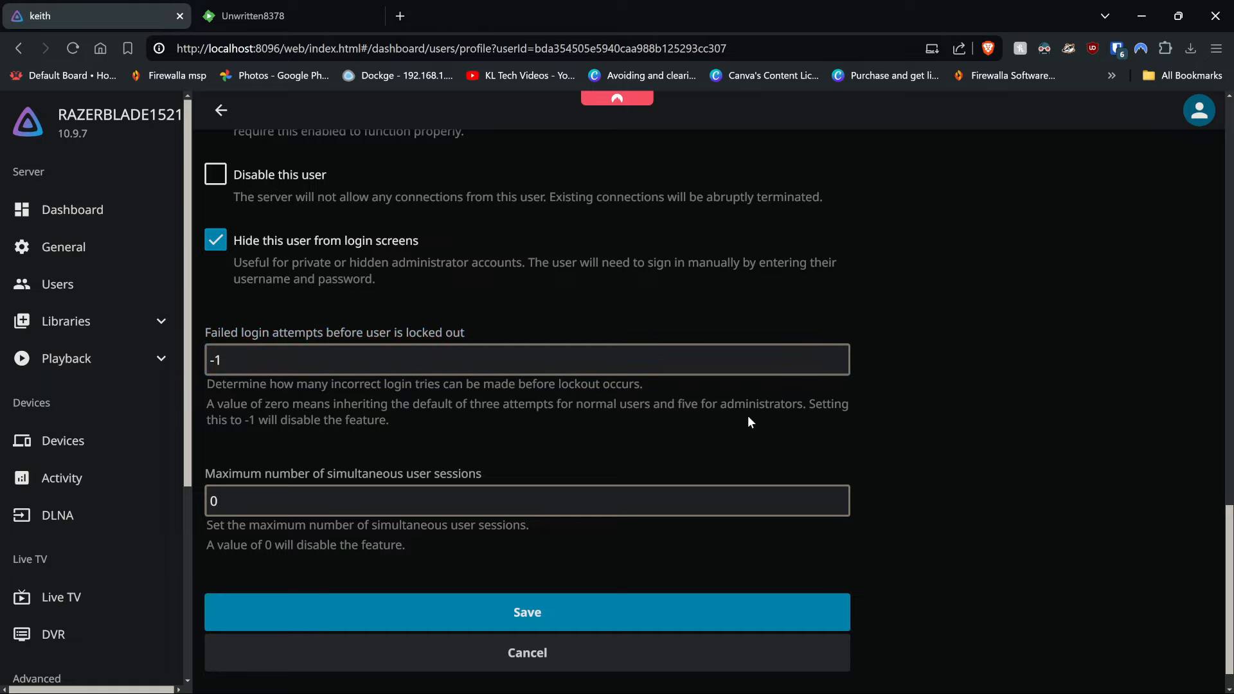
# - Open the Libraries page, review the Movies library's language, title, trickplay and chapter image options, and accept them as they are
pyautogui.click(91, 256)
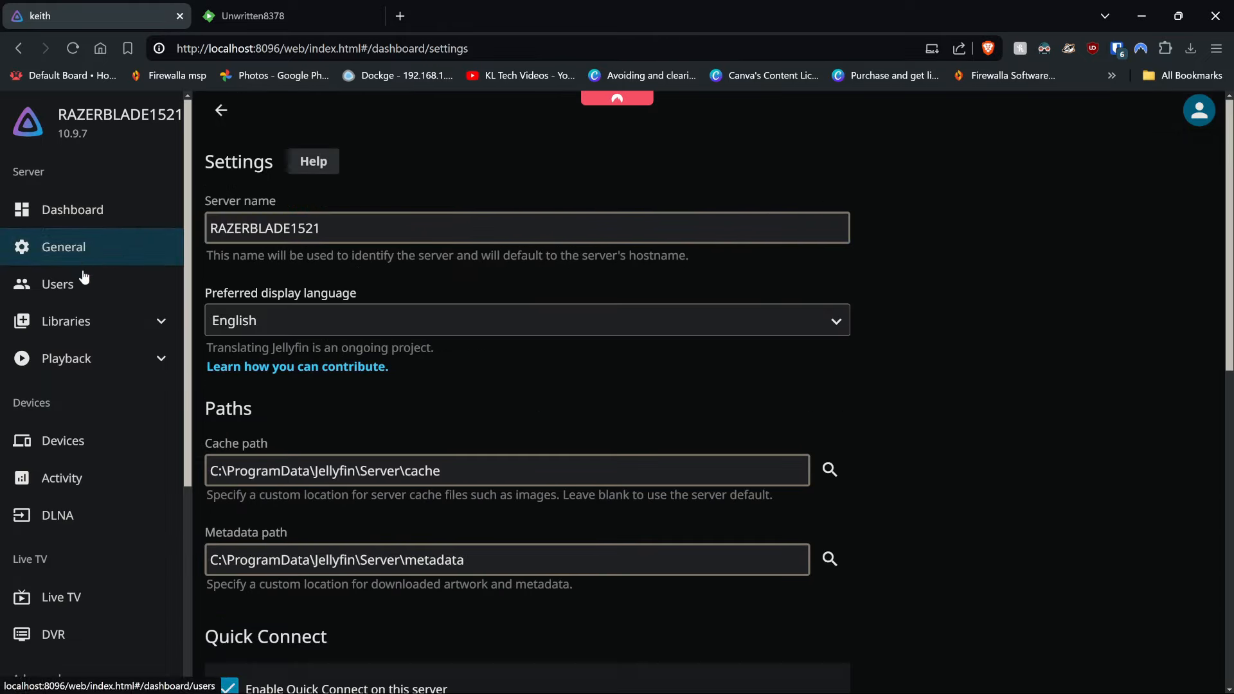
pyautogui.click(68, 294)
pyautogui.click(66, 348)
pyautogui.click(81, 321)
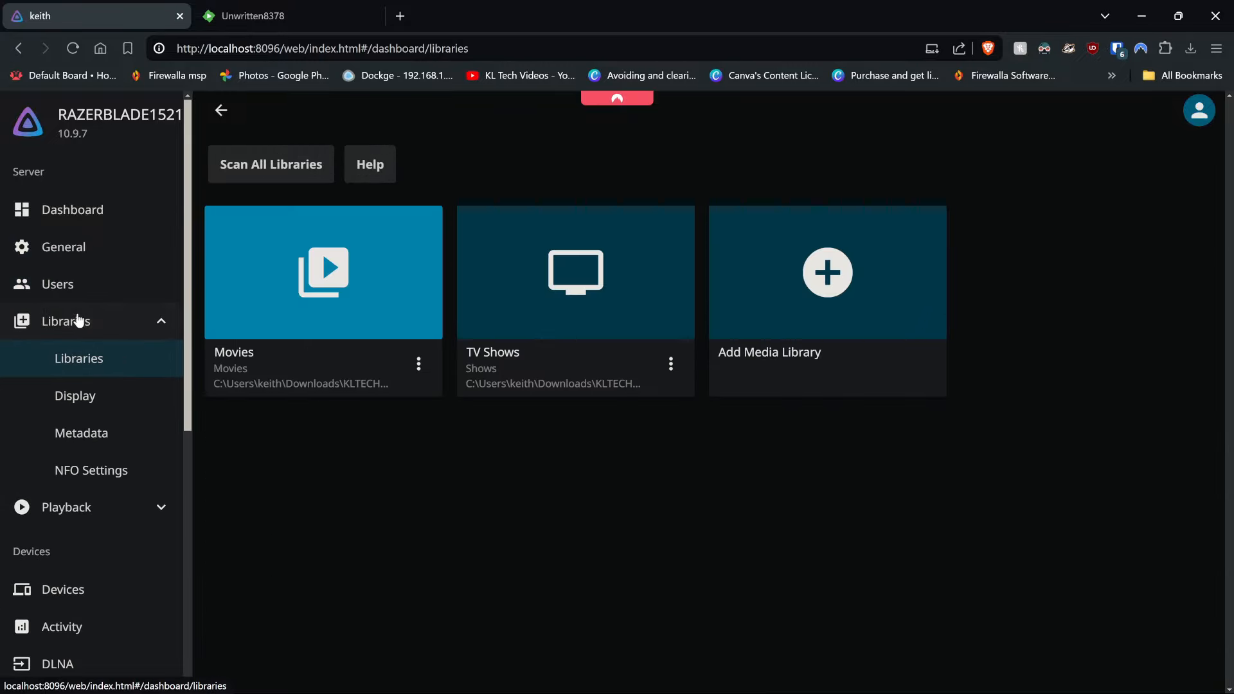
pyautogui.click(331, 283)
pyautogui.scroll(-15, 445, 433)
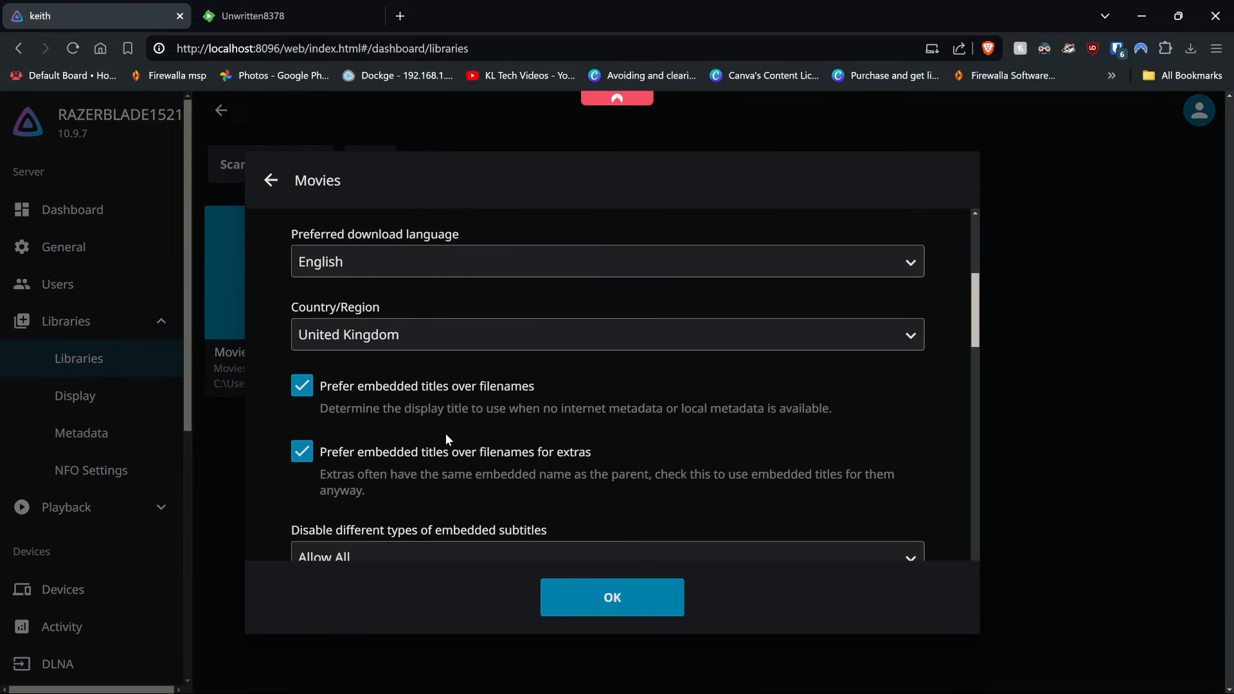
pyautogui.scroll(-10, 445, 434)
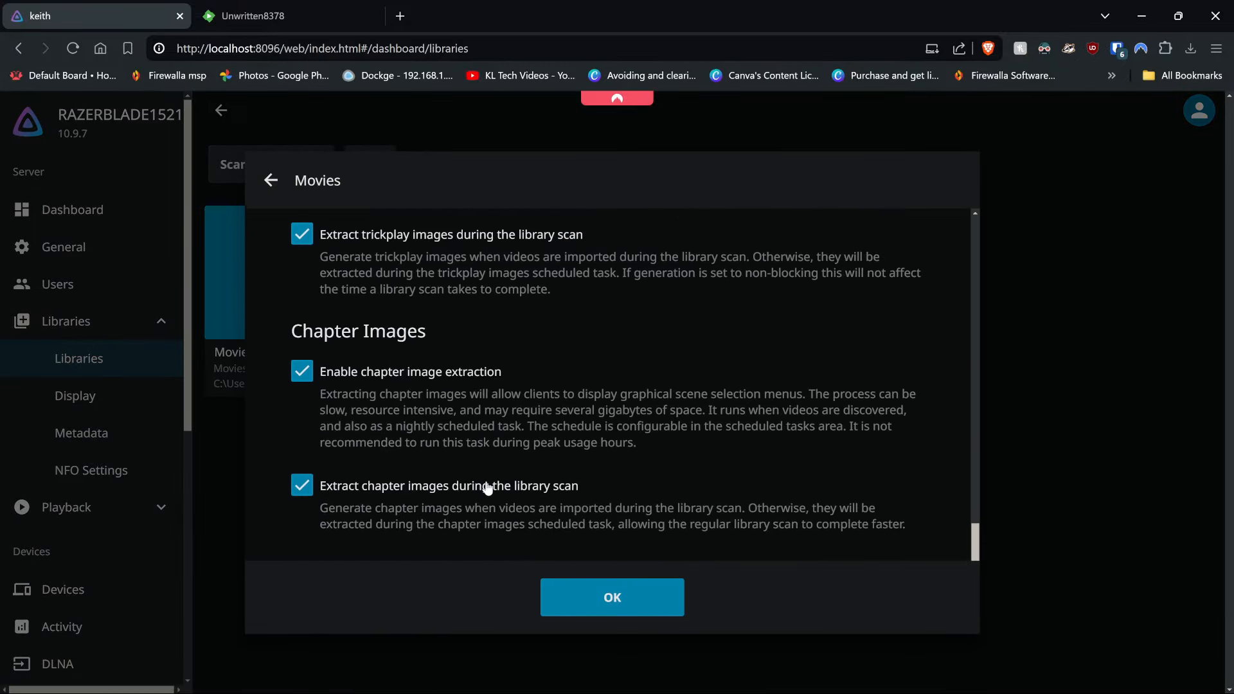
pyautogui.scroll(1, 376, 442)
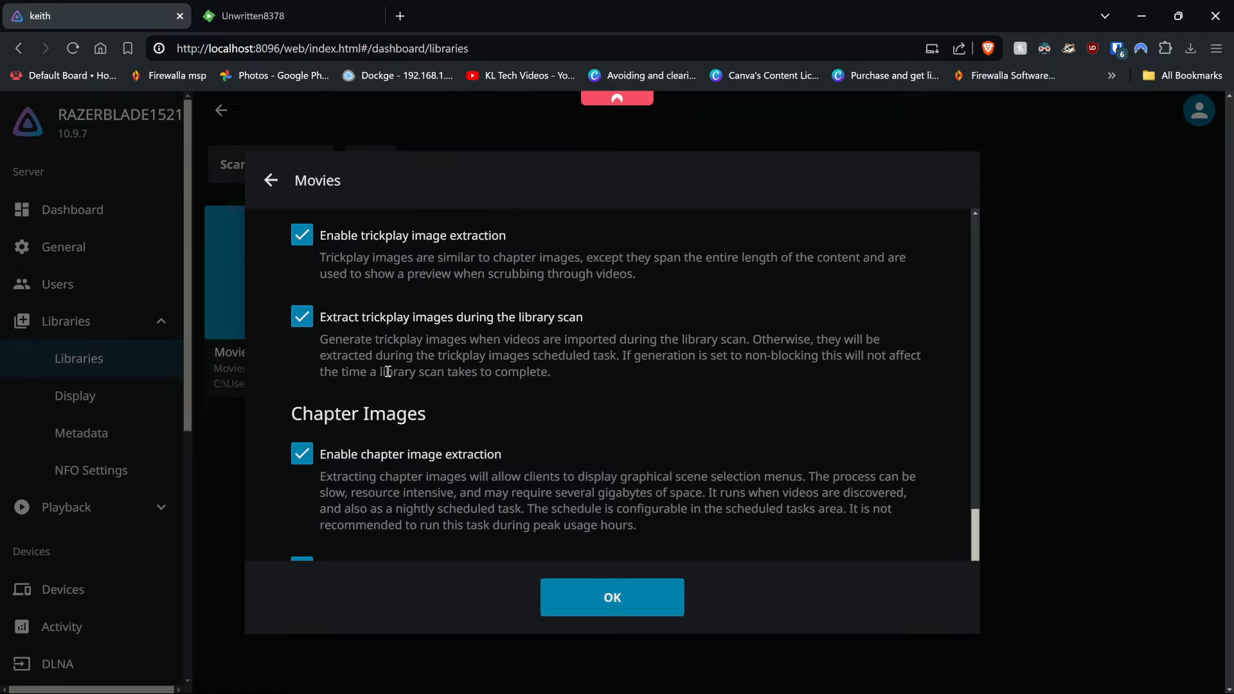
pyautogui.scroll(-4, 388, 371)
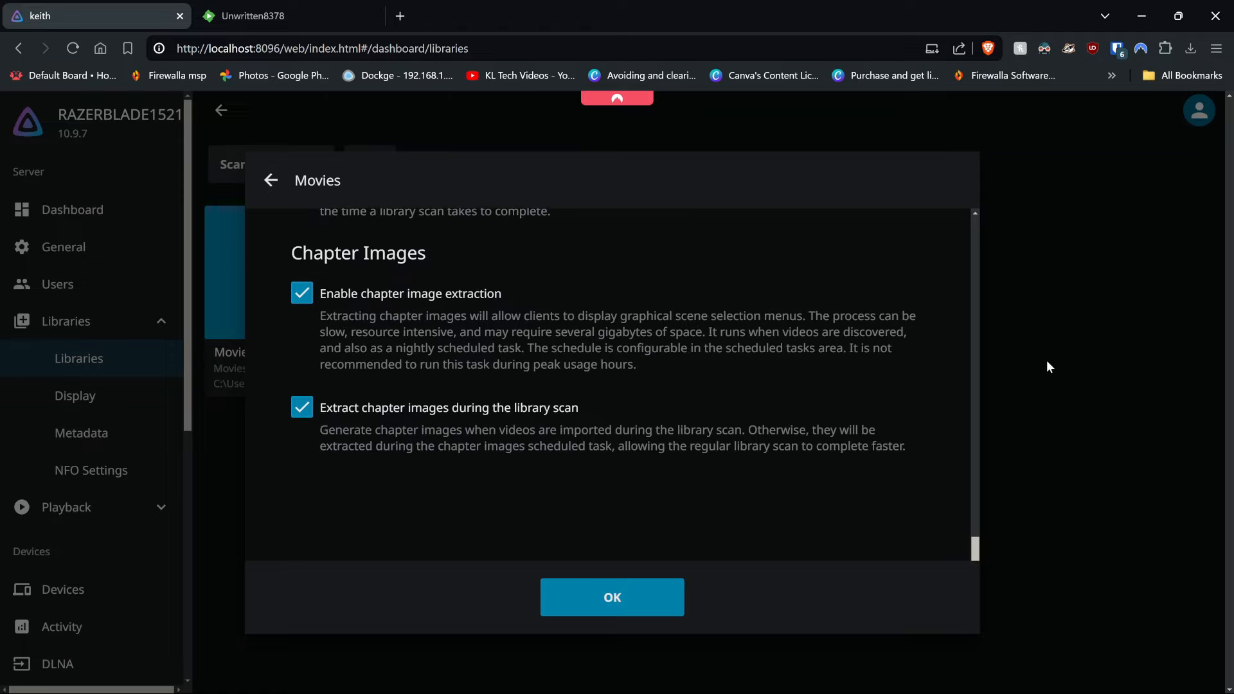
pyautogui.click(643, 596)
# - Review the TV Shows library's embedded subtitle, real time monitoring and metadata downloader options, and close its settings
pyautogui.click(499, 273)
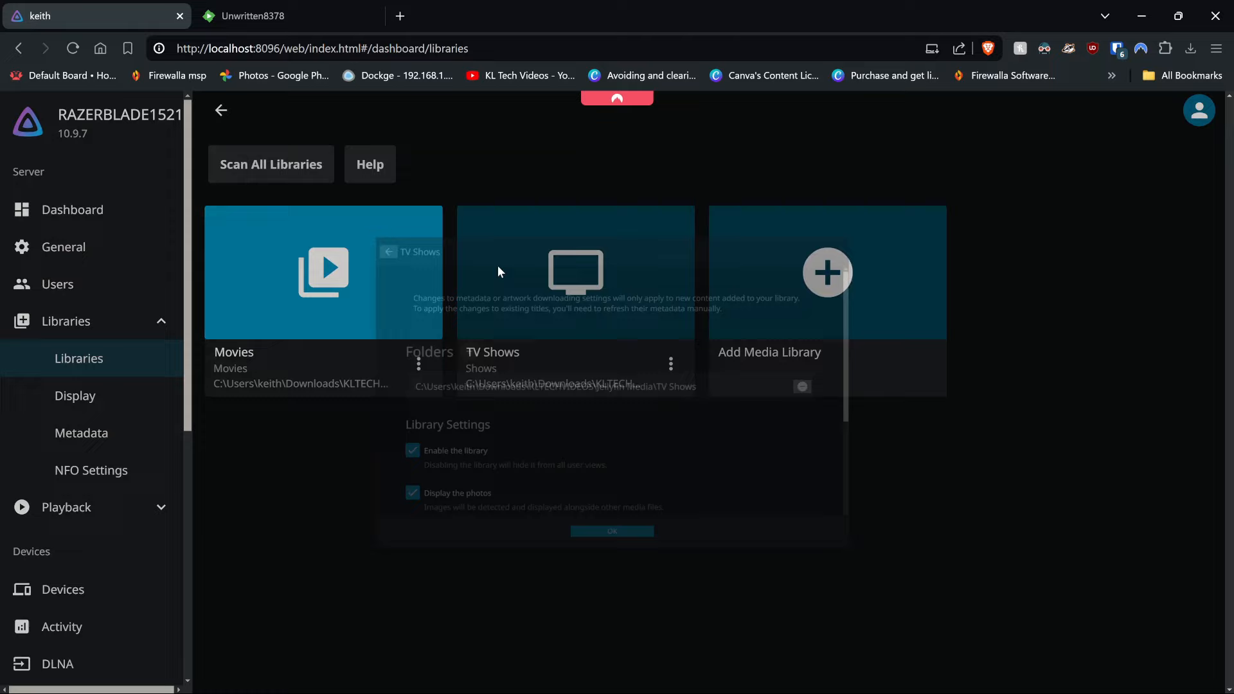
pyautogui.scroll(-12, 515, 411)
pyautogui.scroll(3, 509, 437)
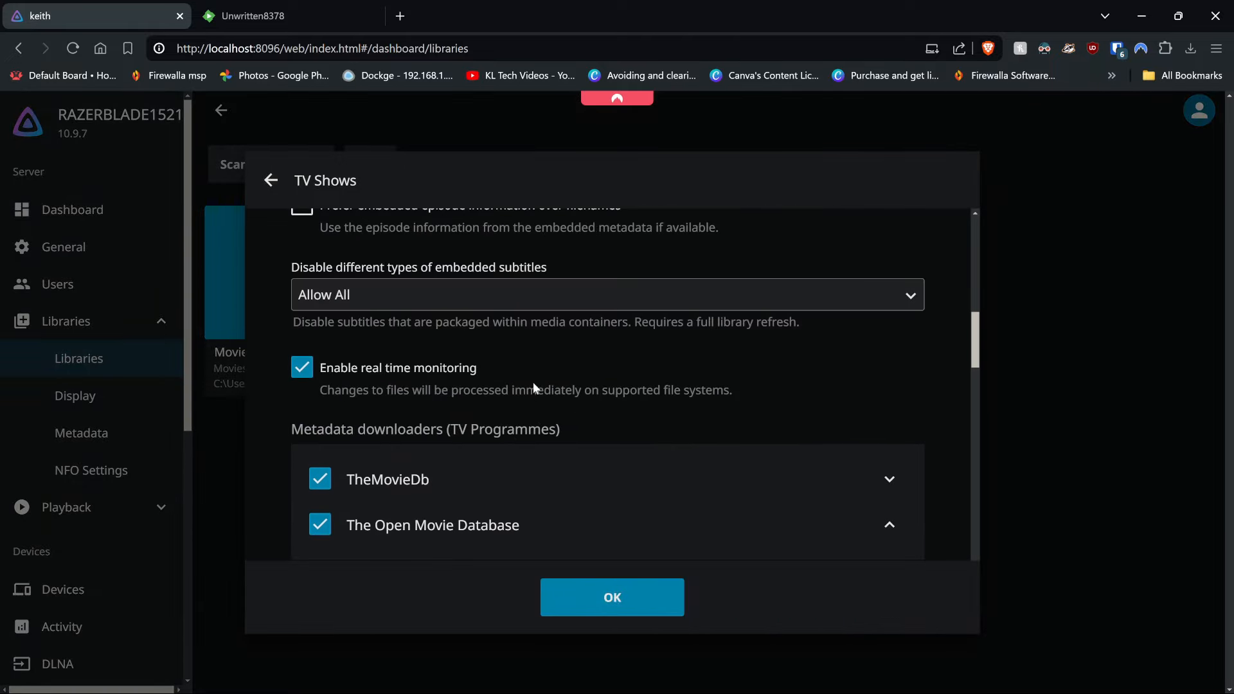
pyautogui.click(1115, 350)
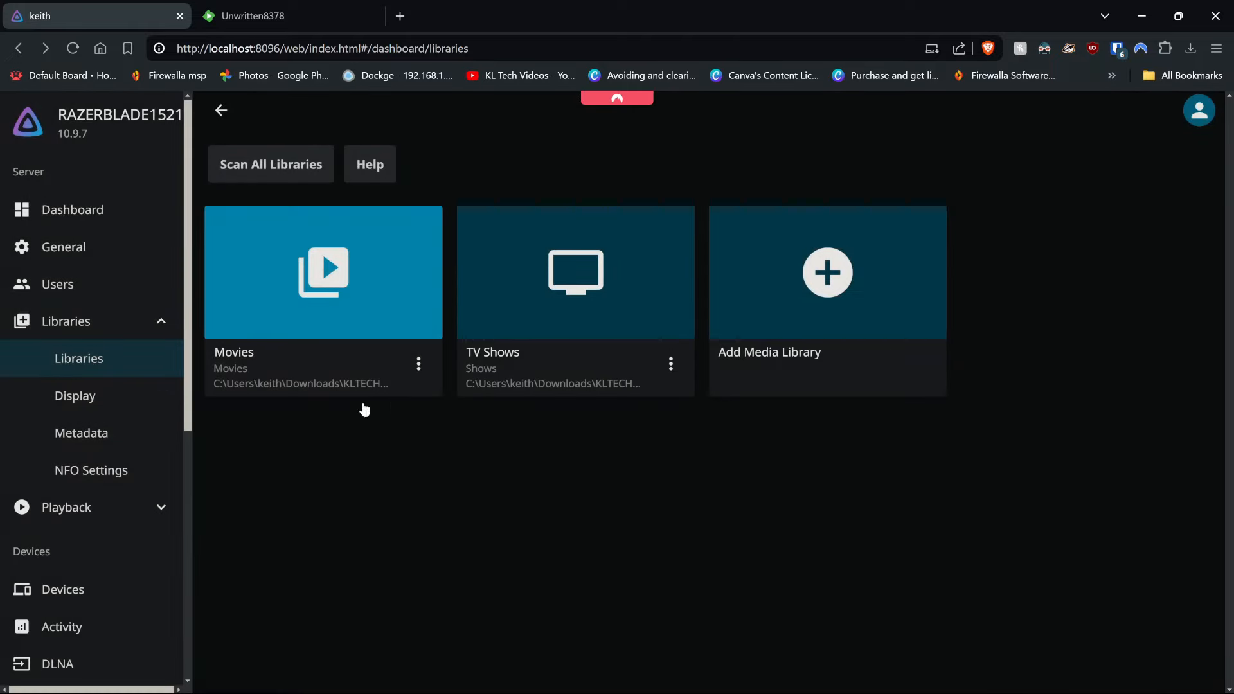
# - In the library Display settings, set the date added behaviour for new content to "Use date scanned into the library"
pyautogui.click(152, 394)
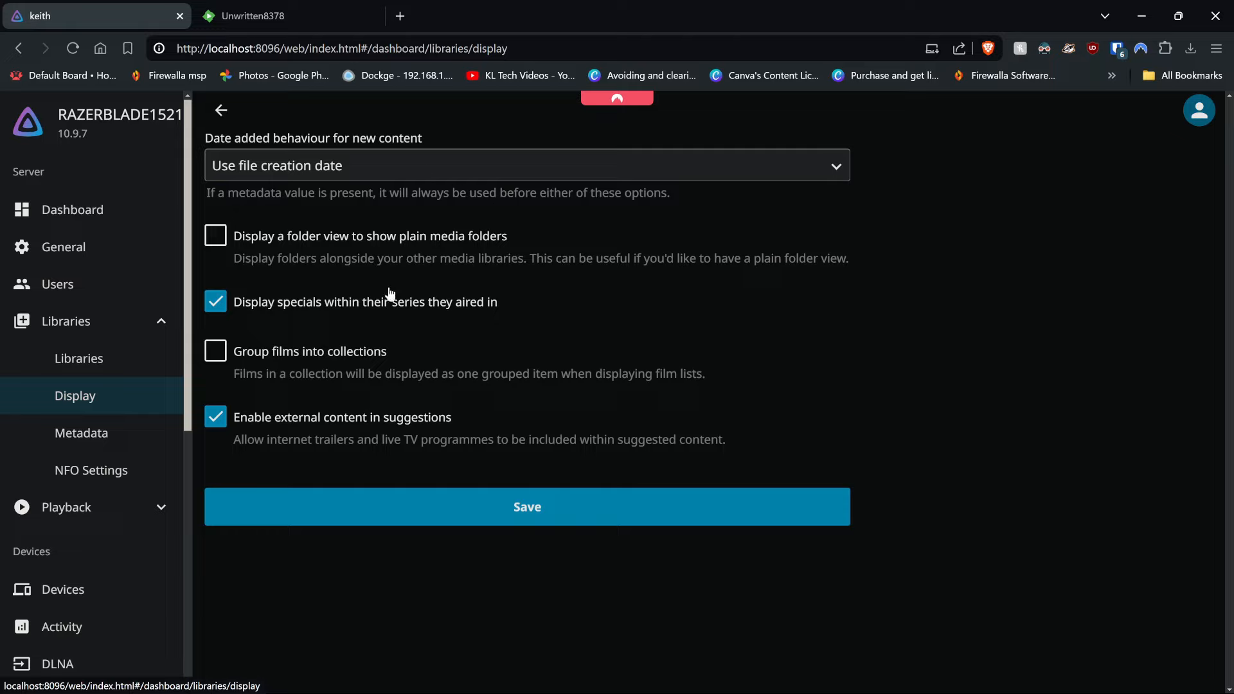
pyautogui.click(301, 167)
pyautogui.click(305, 191)
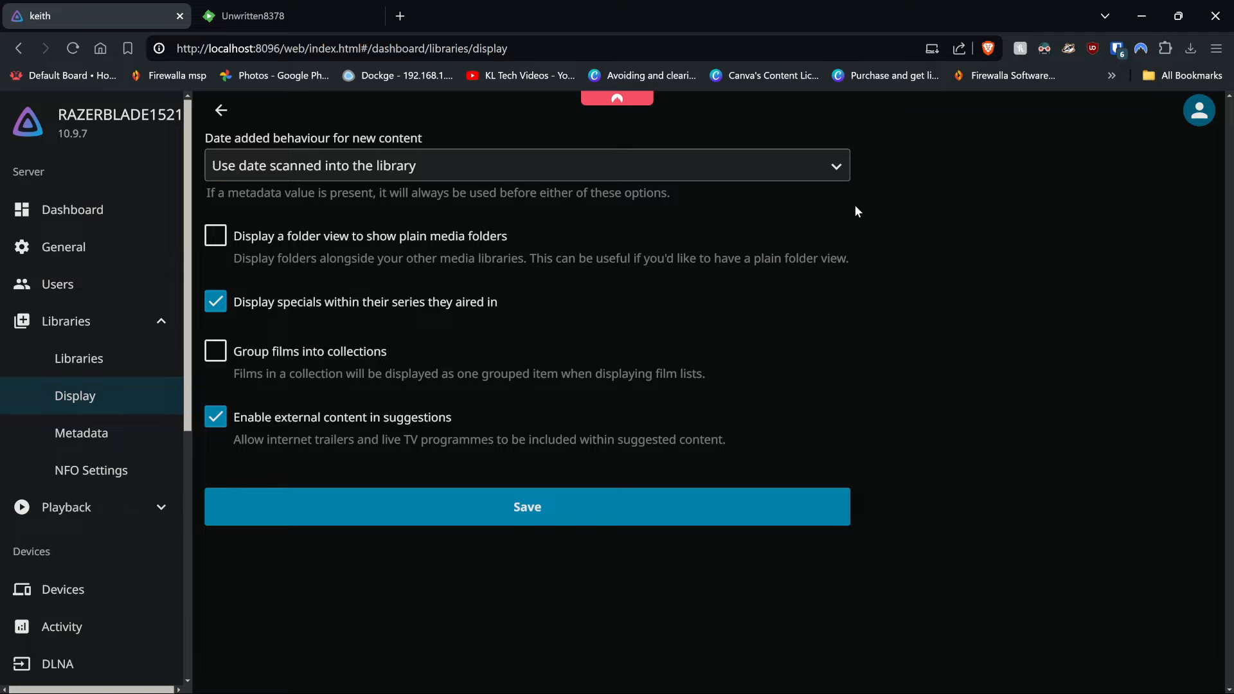
# - Examine the Recently Added in Movies and TV Shows sections on the home page, and return to the library Display settings
pyautogui.click(80, 140)
pyautogui.scroll(-5, 239, 512)
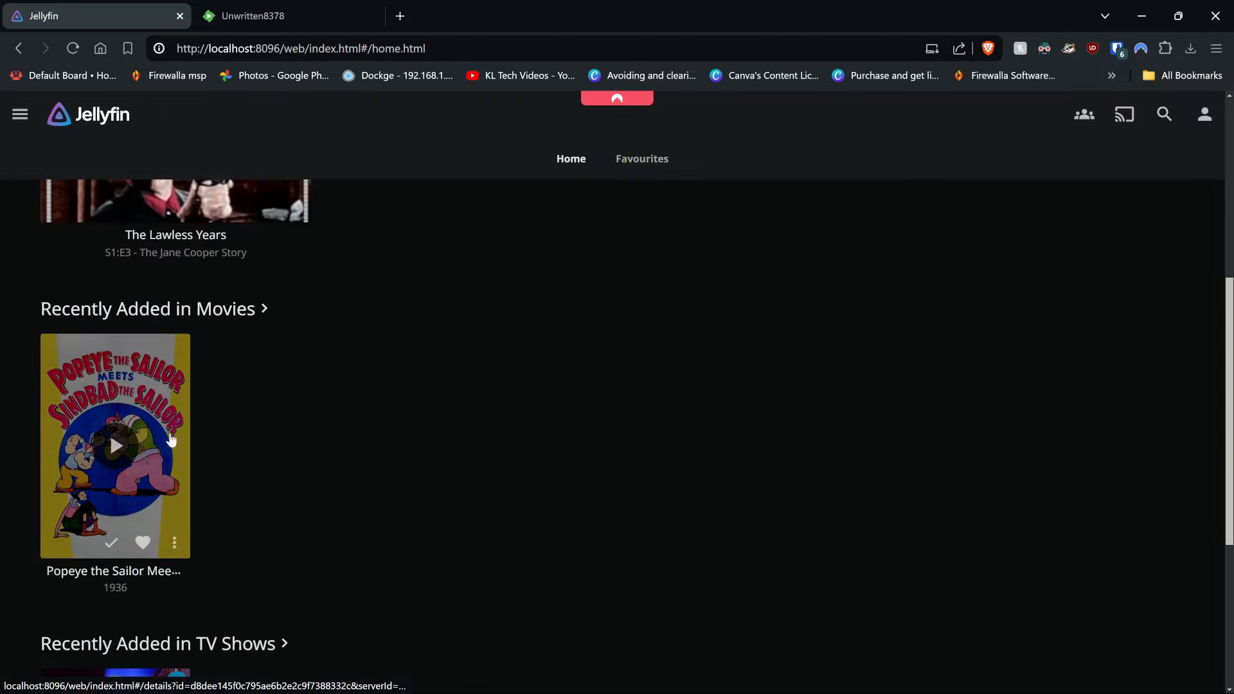
pyautogui.scroll(-4, 171, 440)
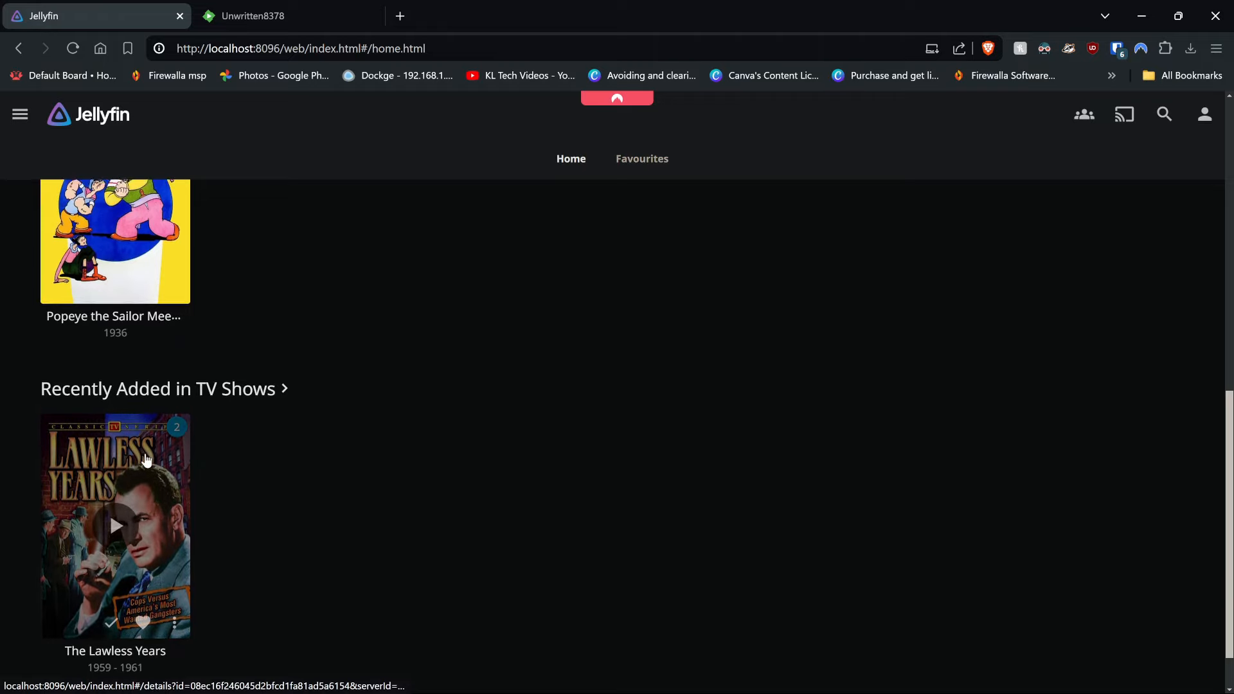
pyautogui.scroll(-1, 146, 460)
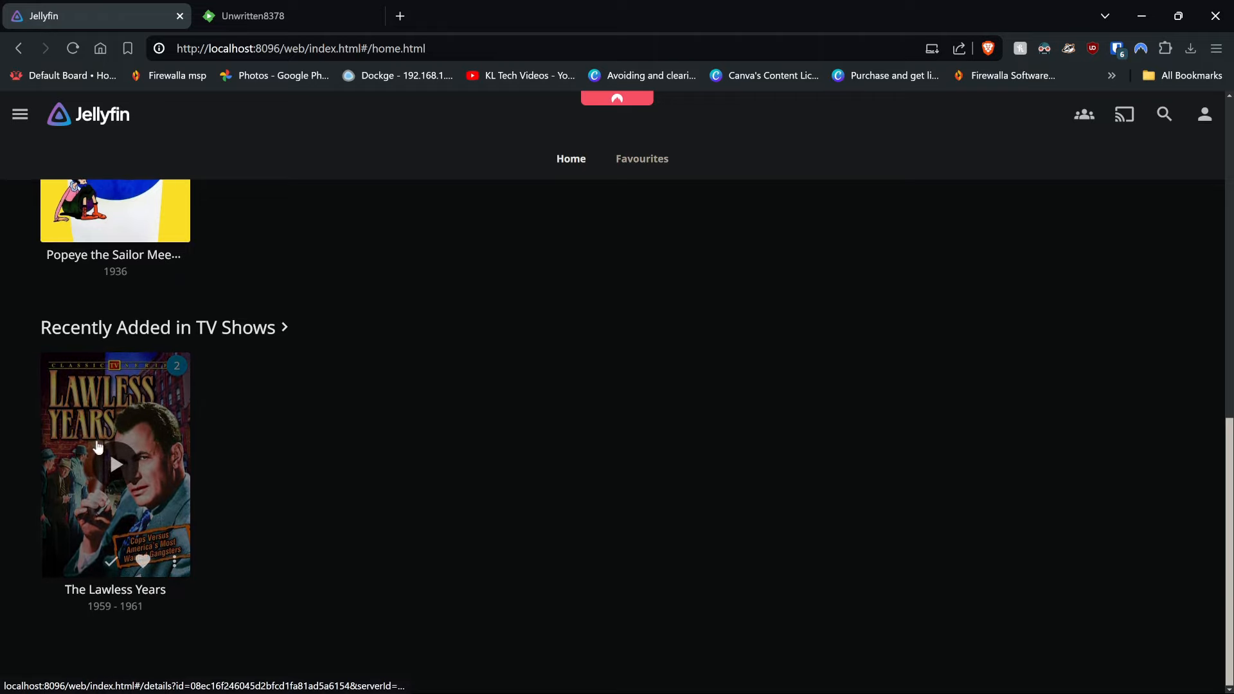
pyautogui.hotkey('alt', 'Left')
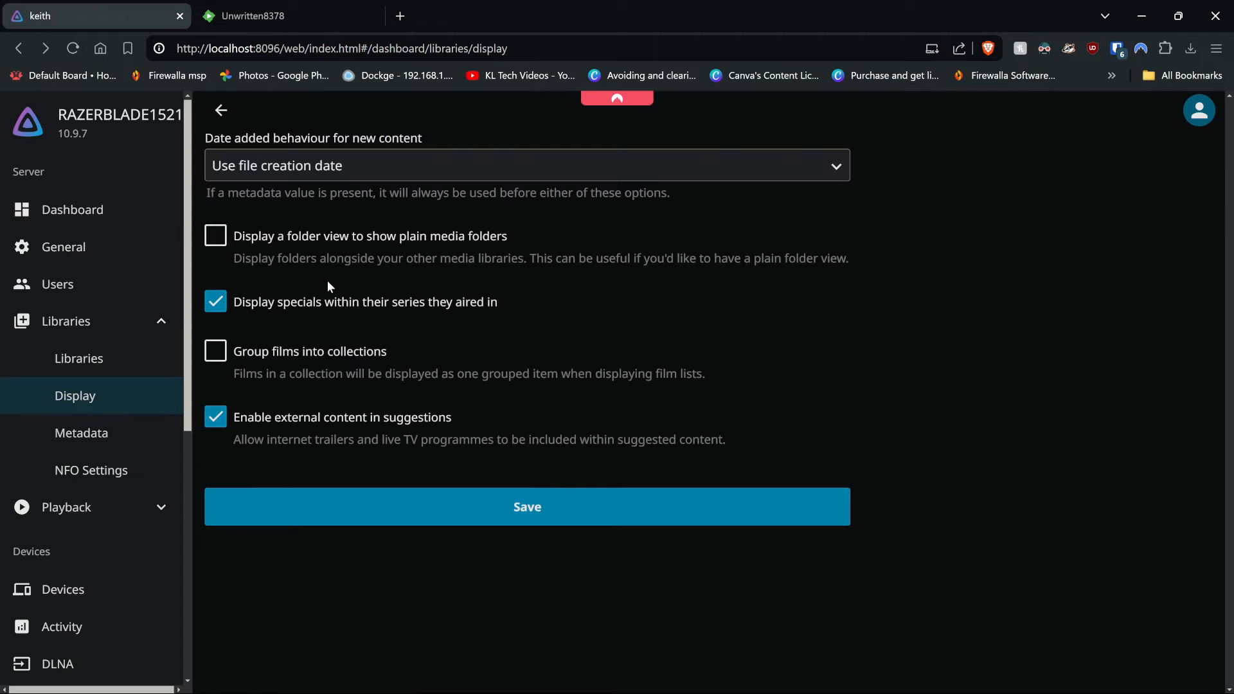
# - Set the date added behaviour to "Use date scanned into the library" and save the Display settings
pyautogui.click(290, 166)
pyautogui.click(259, 189)
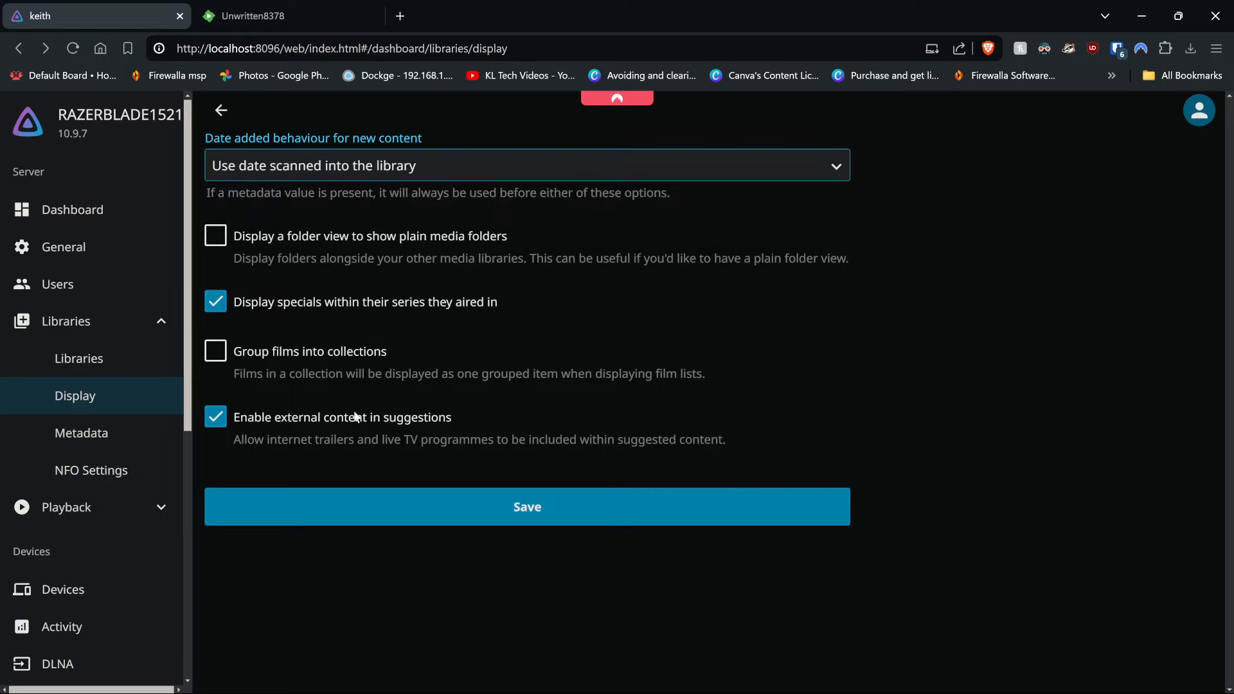
pyautogui.click(485, 507)
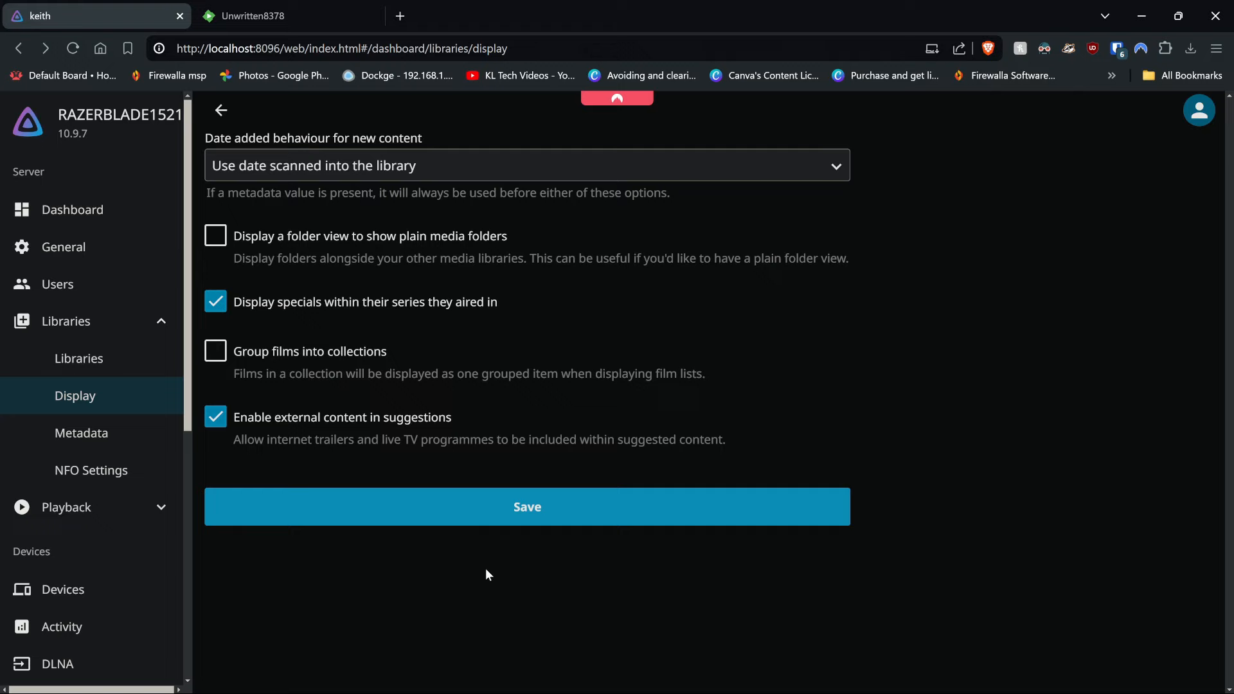
# - Review the default metadata language, country and chapter image settings for the libraries
pyautogui.click(94, 433)
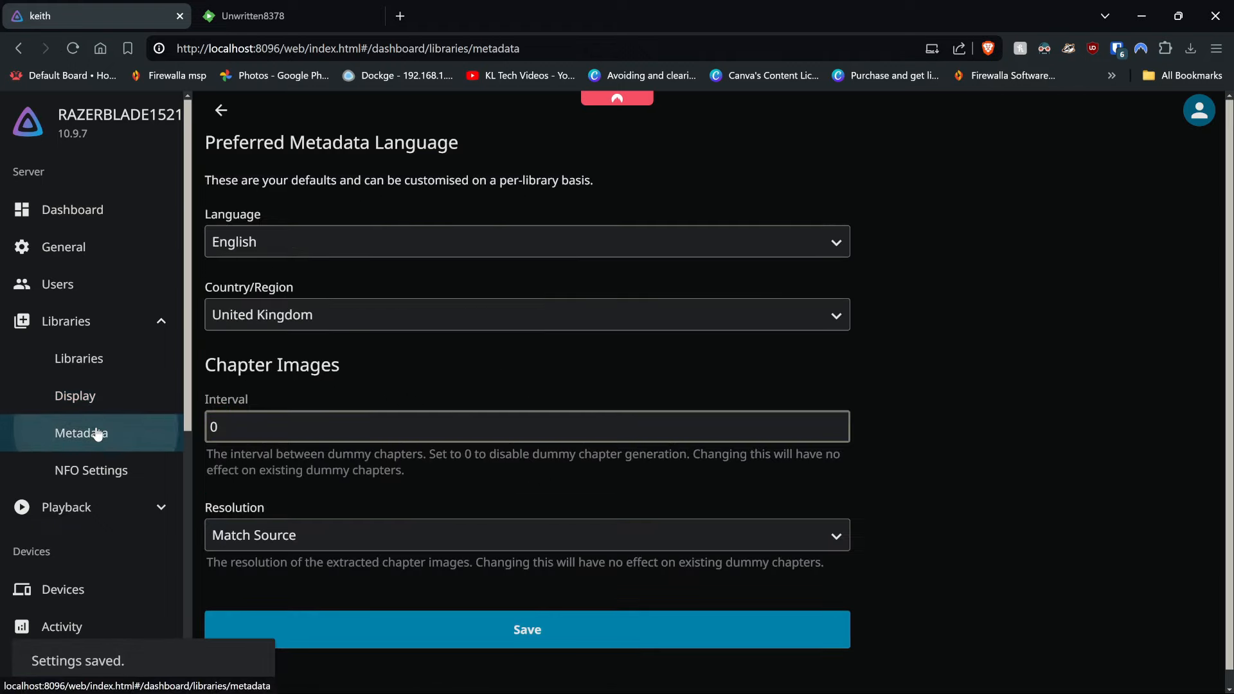
pyautogui.scroll(-1, 633, 432)
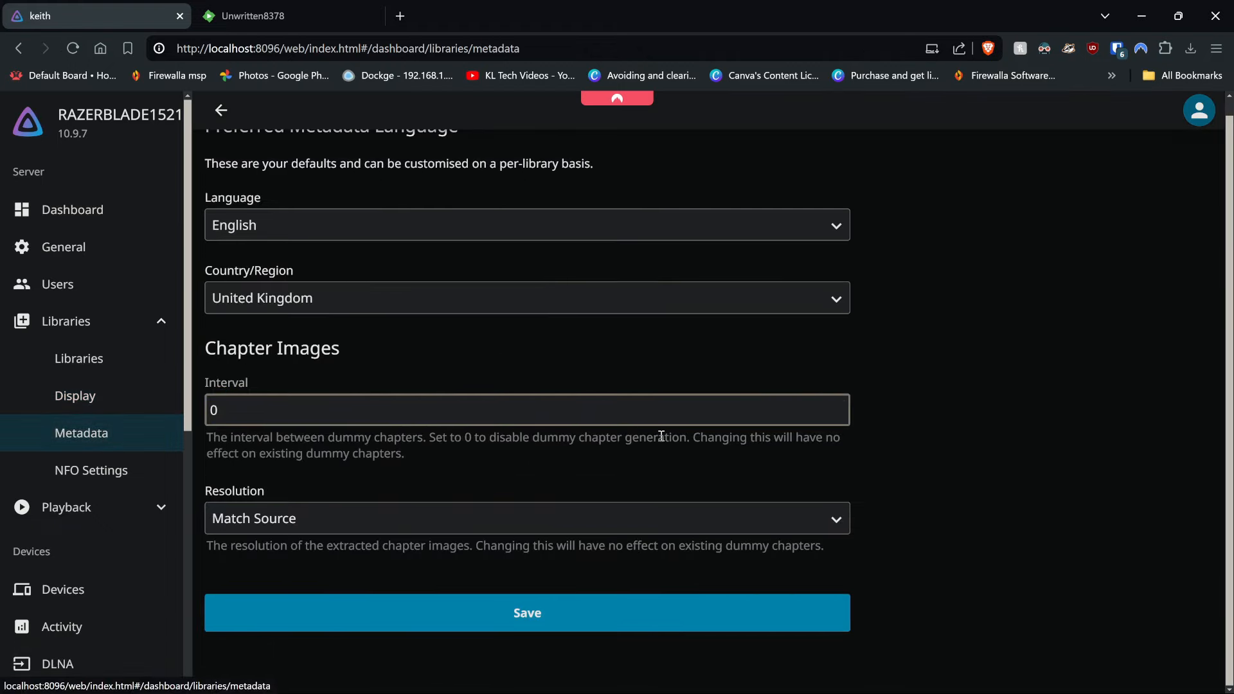
pyautogui.scroll(1, 672, 526)
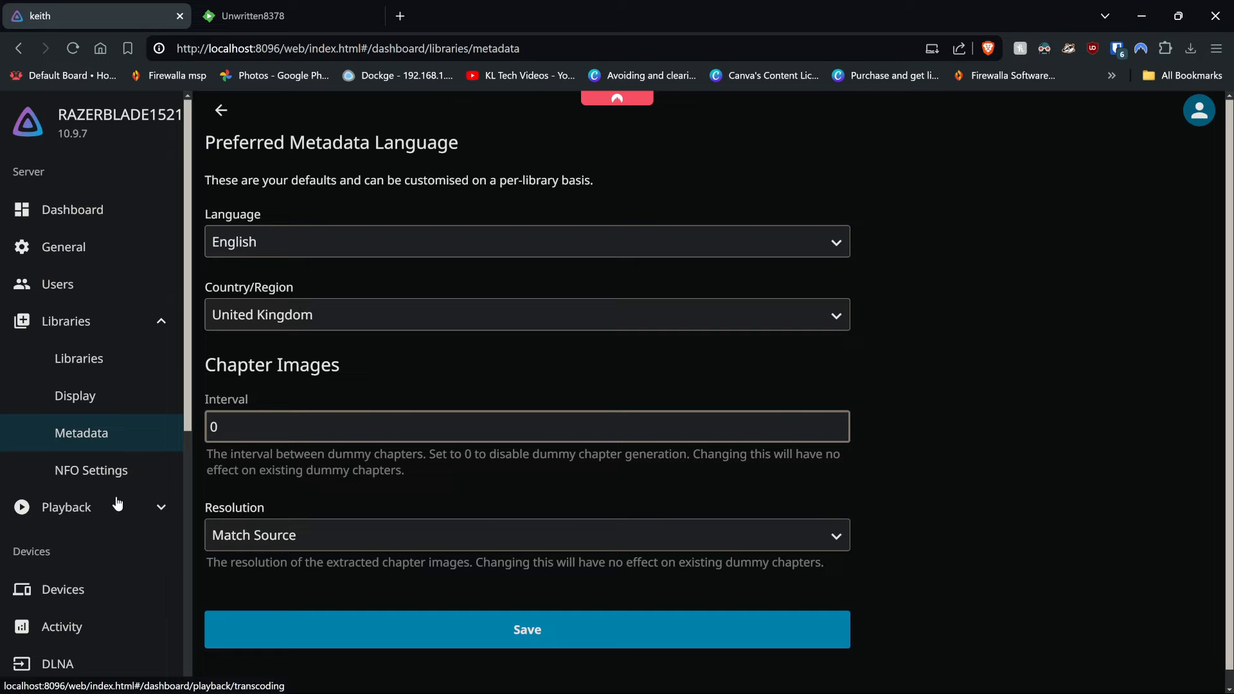
pyautogui.click(45, 507)
pyautogui.click(111, 488)
pyautogui.click(96, 324)
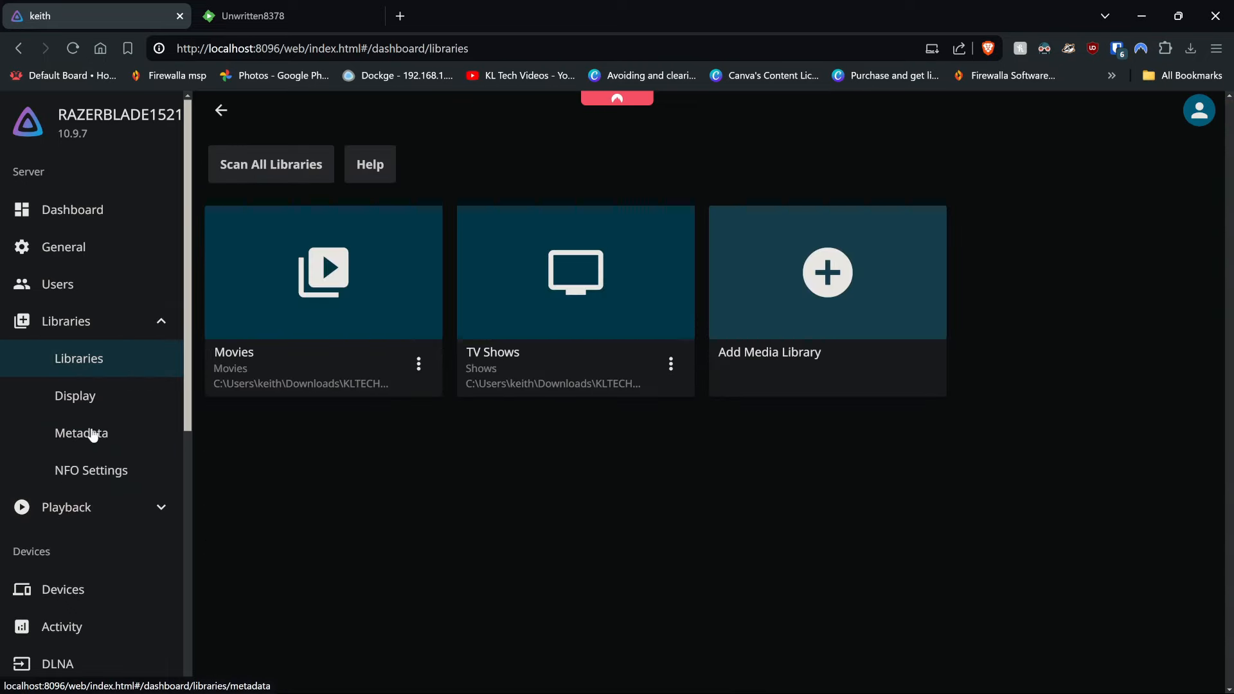
# - Review the NFO settings, checking the available release date formats and the user choices for saving watch data
pyautogui.click(71, 471)
pyautogui.click(346, 302)
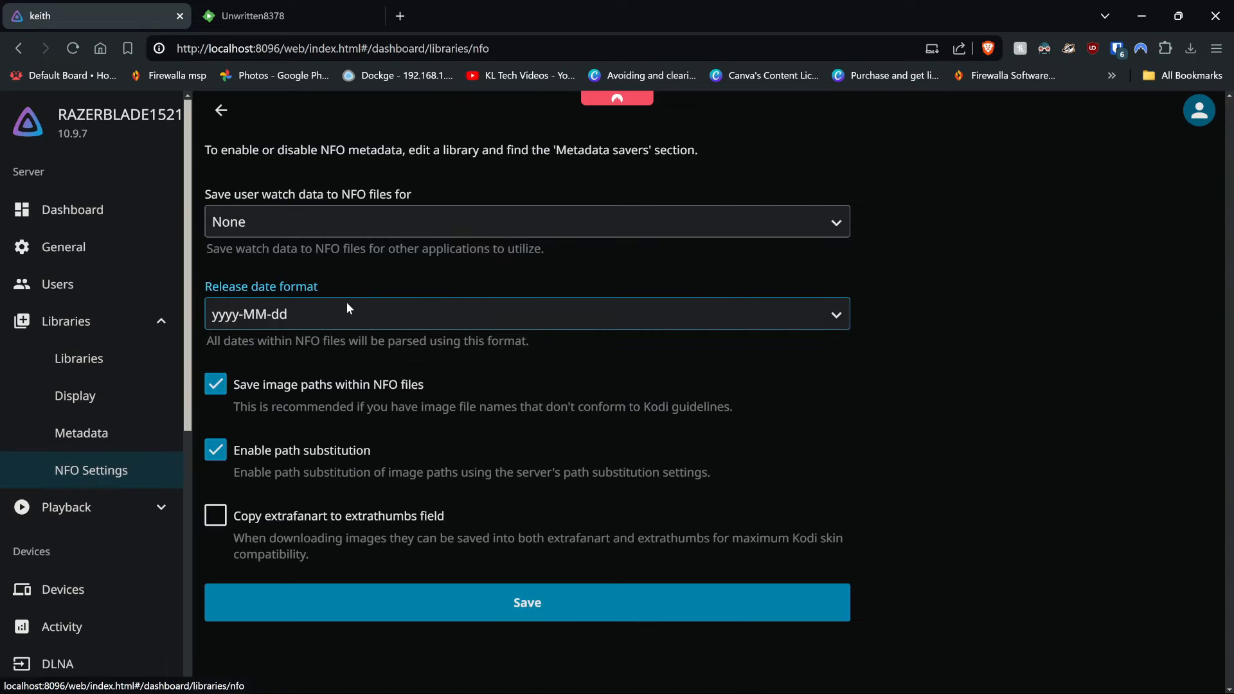
pyautogui.click(343, 303)
pyautogui.click(334, 310)
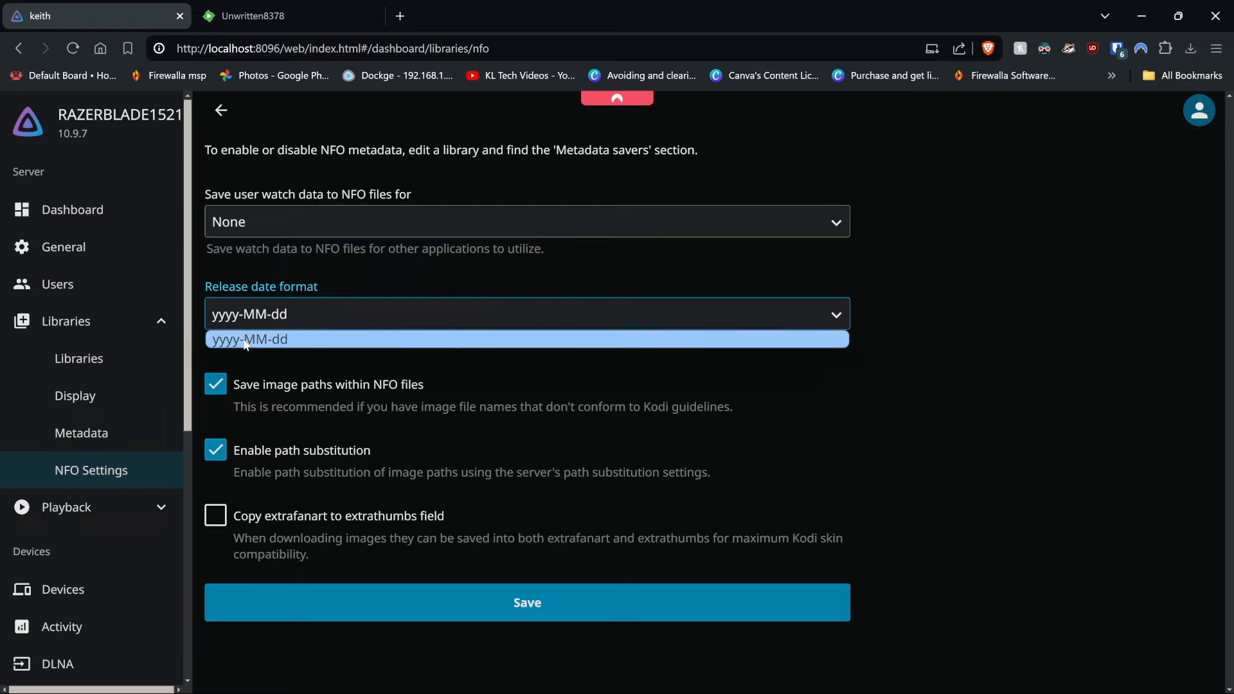
pyautogui.click(320, 334)
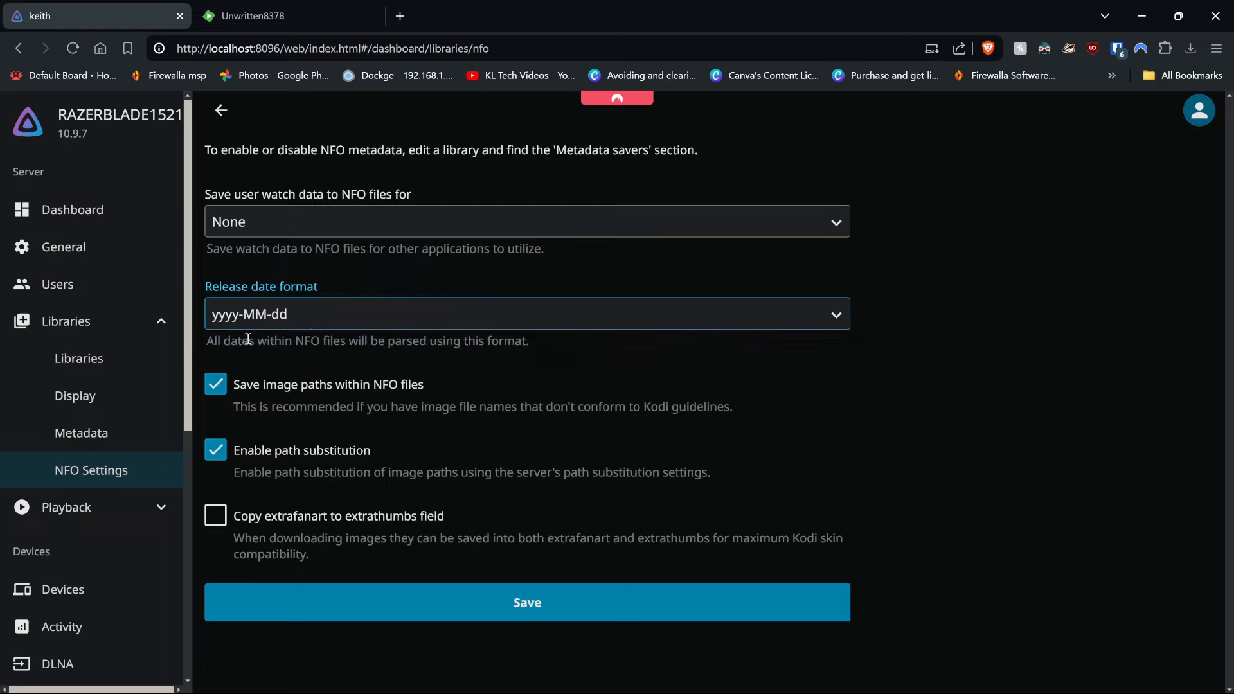
pyautogui.click(340, 317)
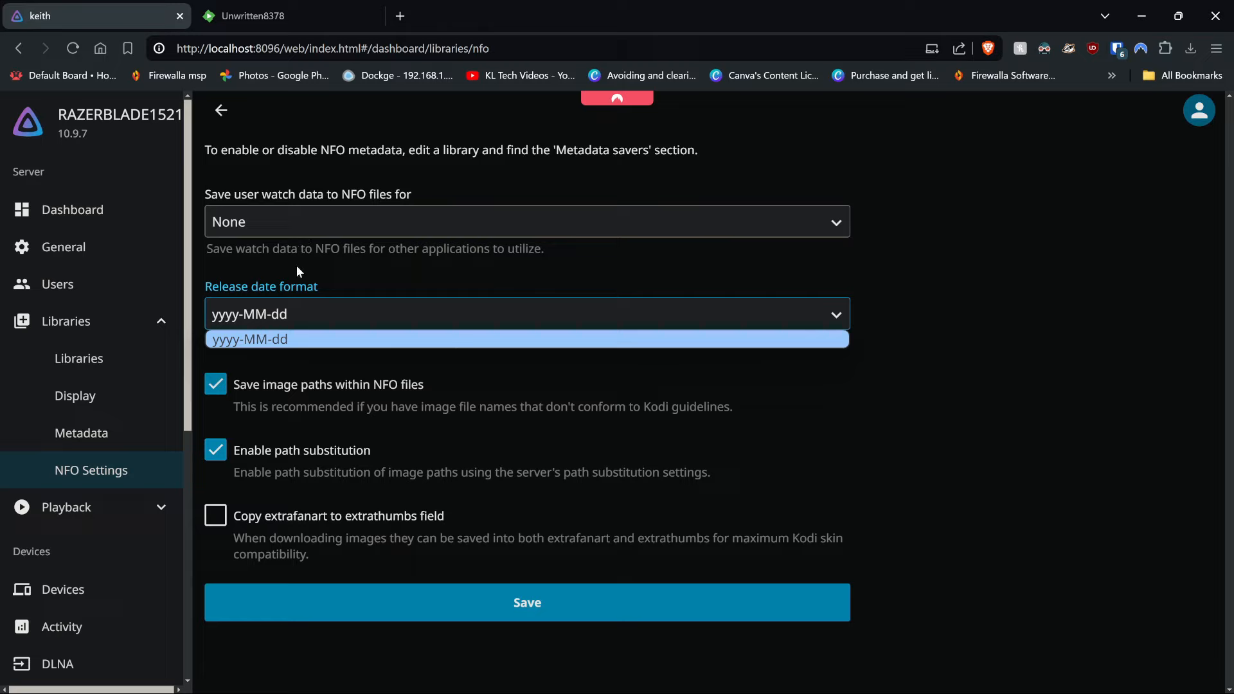
pyautogui.click(313, 218)
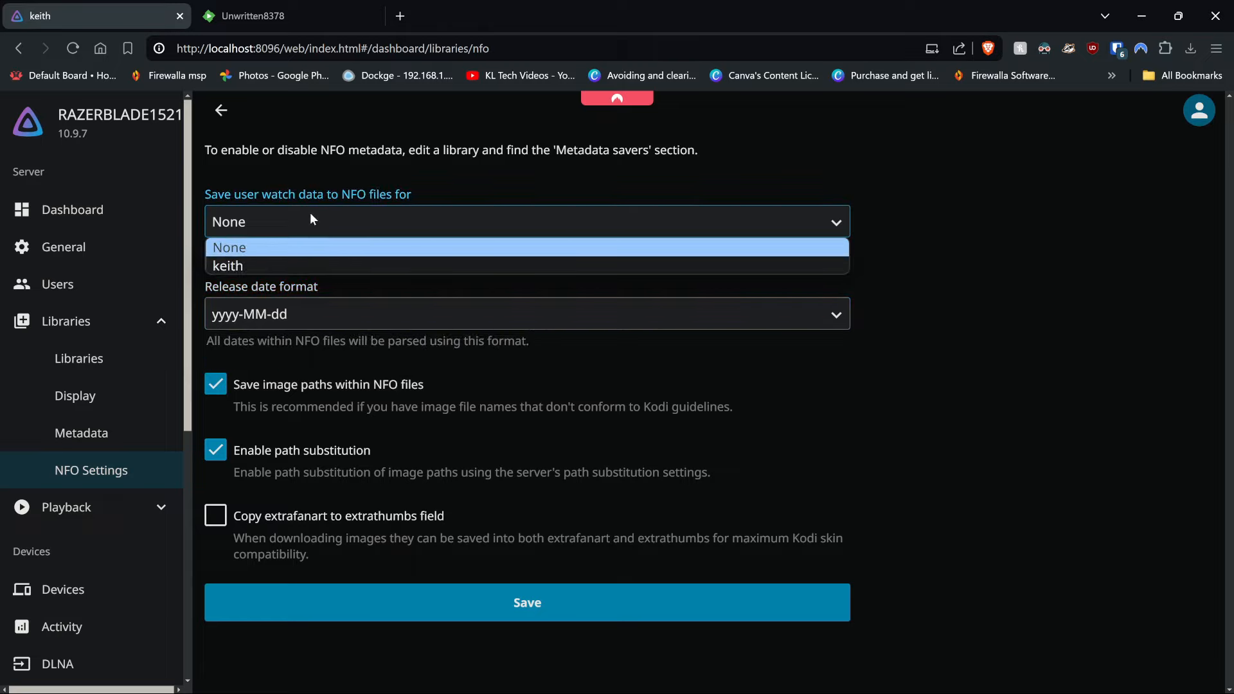
pyautogui.click(487, 194)
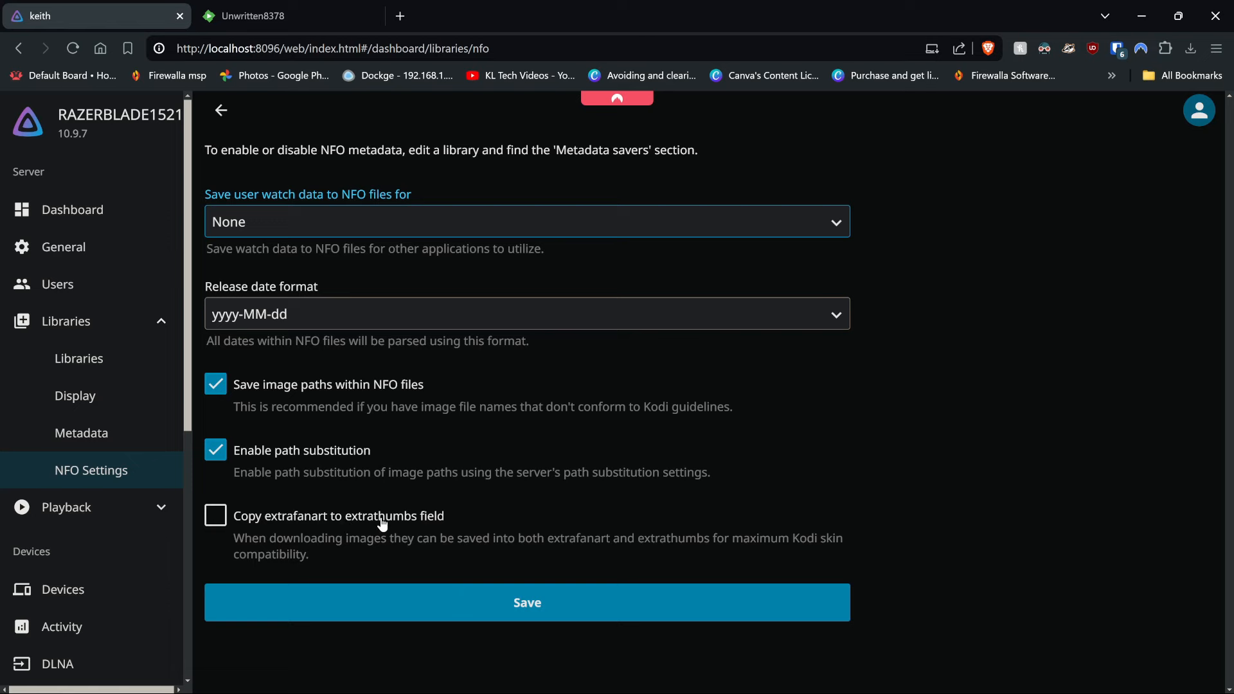
# - In the playback Transcoding settings, set hardware acceleration to Nvidia NVENC
pyautogui.click(78, 508)
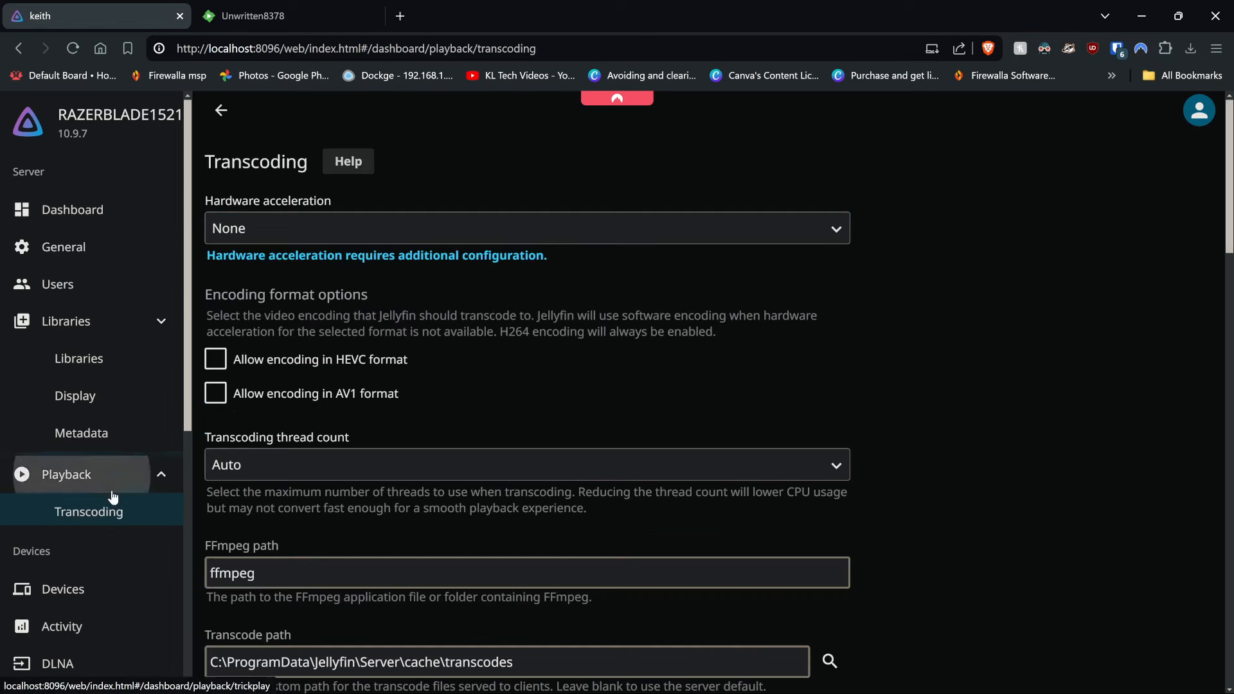
pyautogui.click(373, 241)
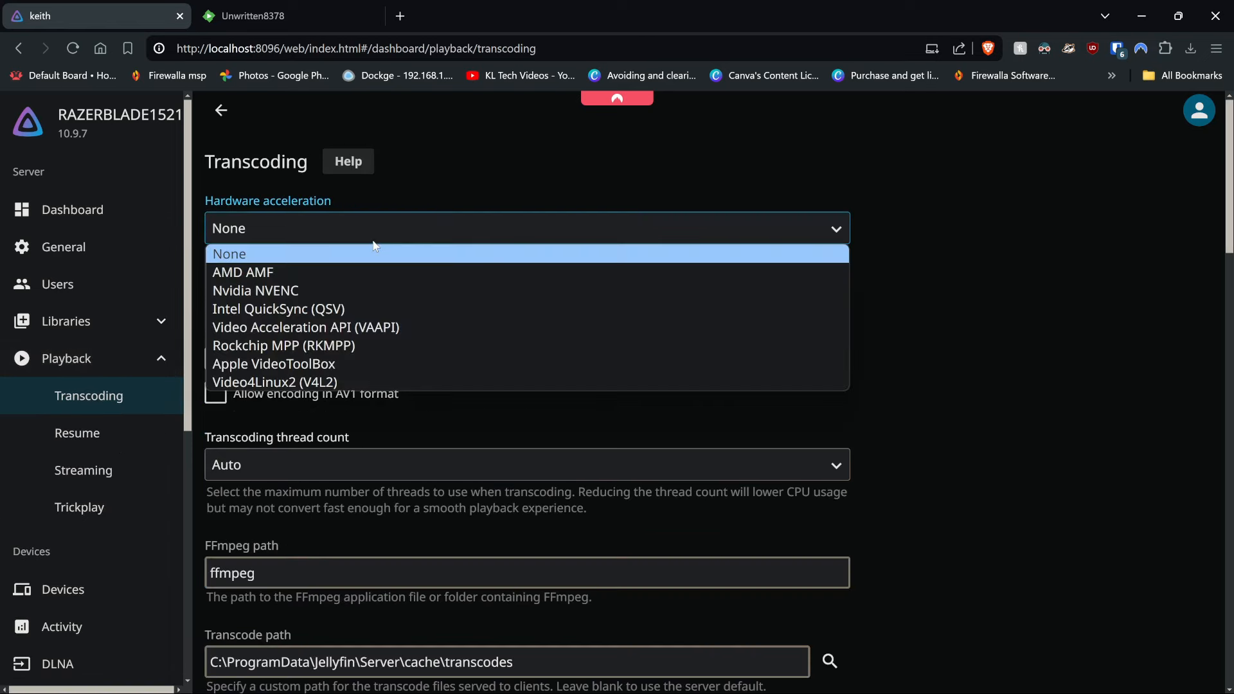
pyautogui.click(268, 223)
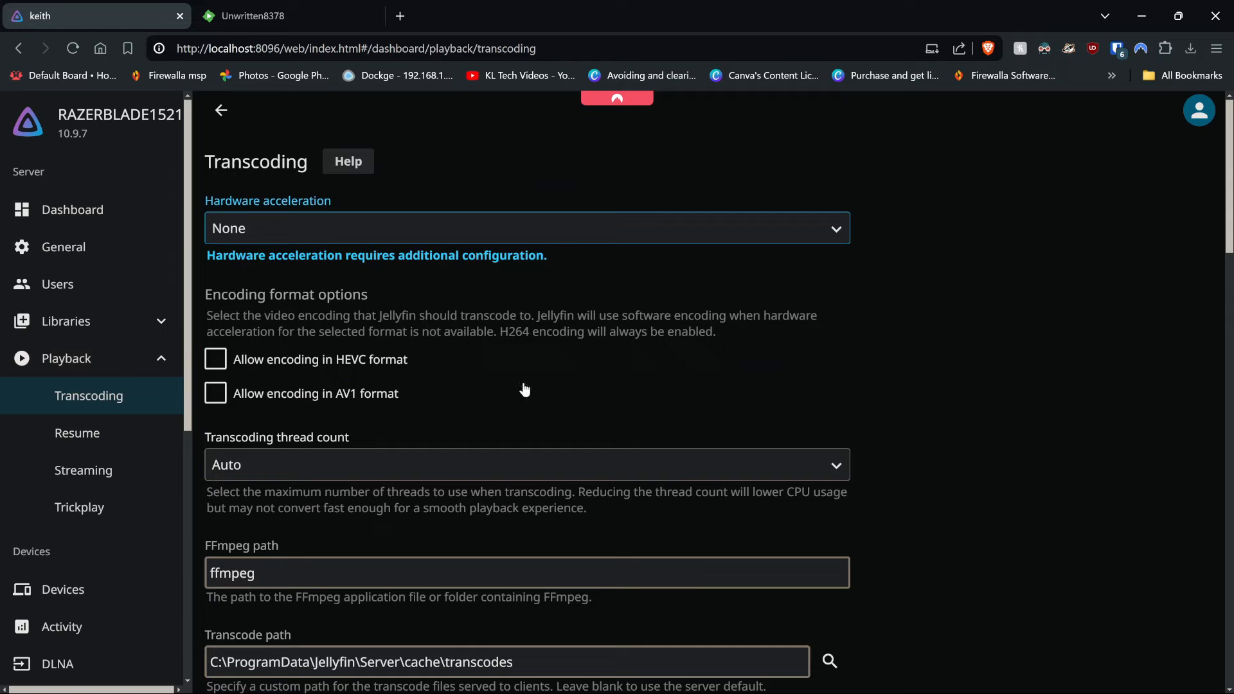
pyautogui.click(320, 218)
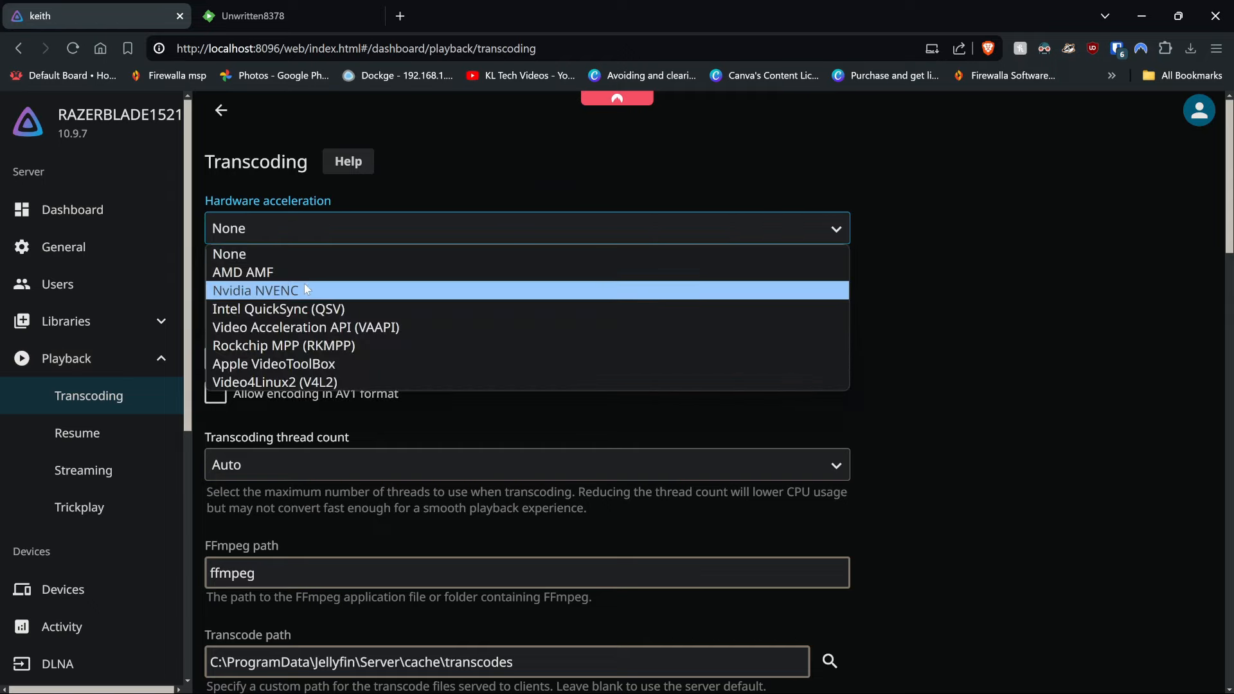
pyautogui.press('Escape')
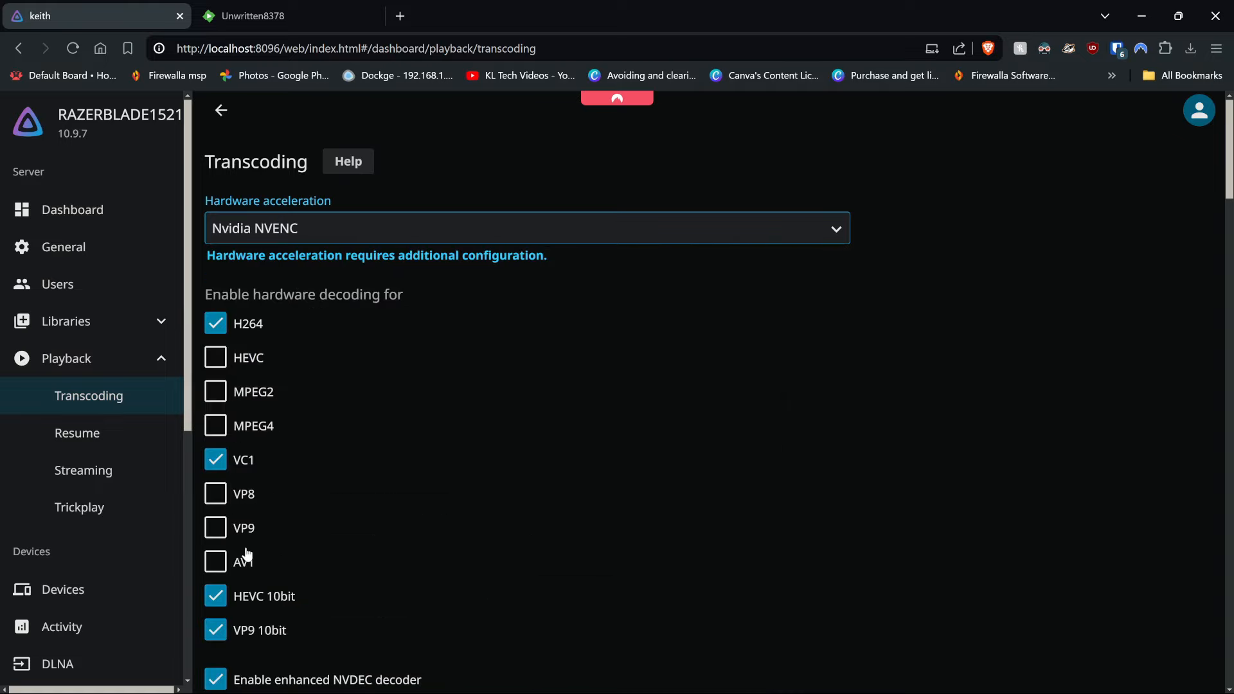
# - Enable hardware decoding for HEVC, MPEG2, MPEG4, VP8, VP9 and AV1
pyautogui.scroll(-2, 261, 548)
pyautogui.scroll(2, 347, 482)
pyautogui.click(248, 359)
pyautogui.click(250, 393)
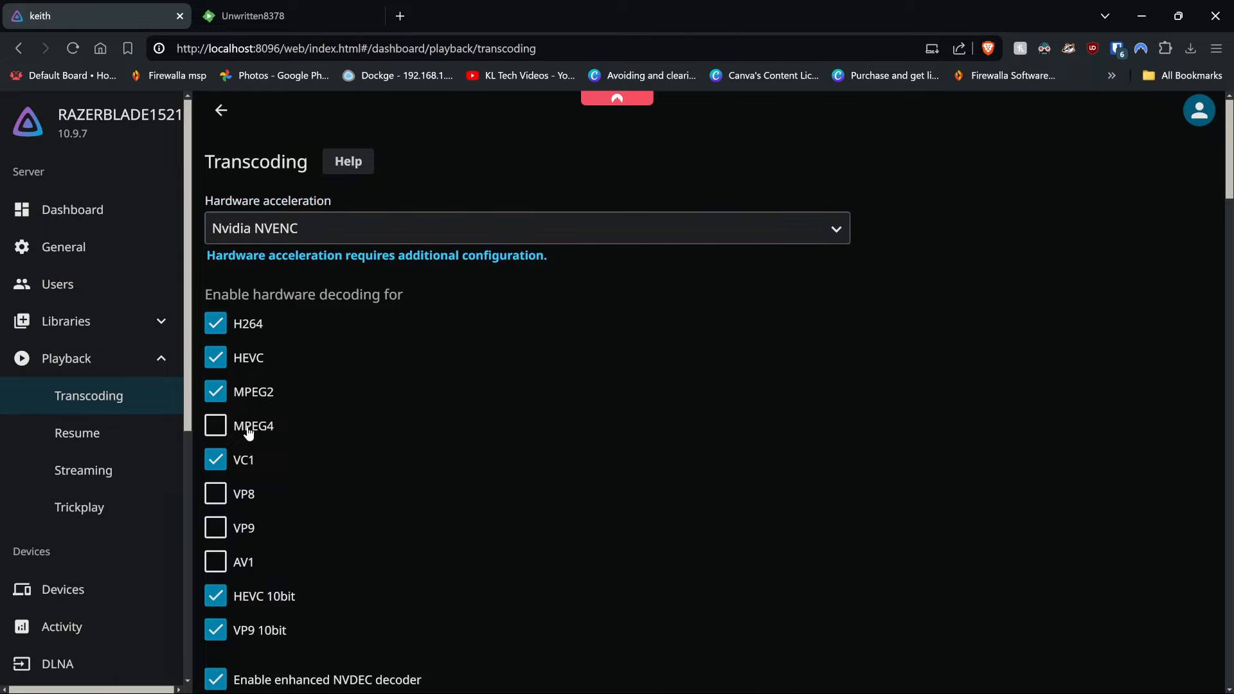
pyautogui.click(249, 427)
pyautogui.click(249, 493)
pyautogui.click(251, 528)
pyautogui.click(255, 559)
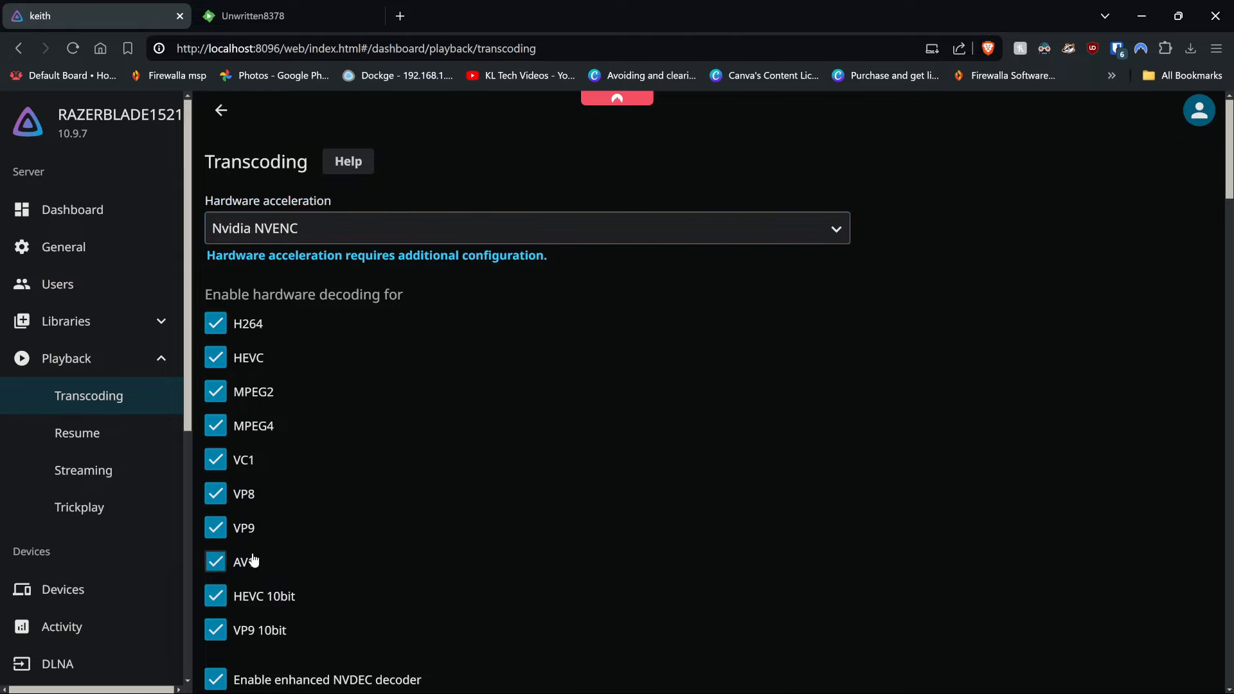
# - Allow encoding in HEVC and AV1 formats and enable tone mapping
pyautogui.scroll(-2, 252, 553)
pyautogui.scroll(2, 296, 494)
pyautogui.scroll(-2, 278, 419)
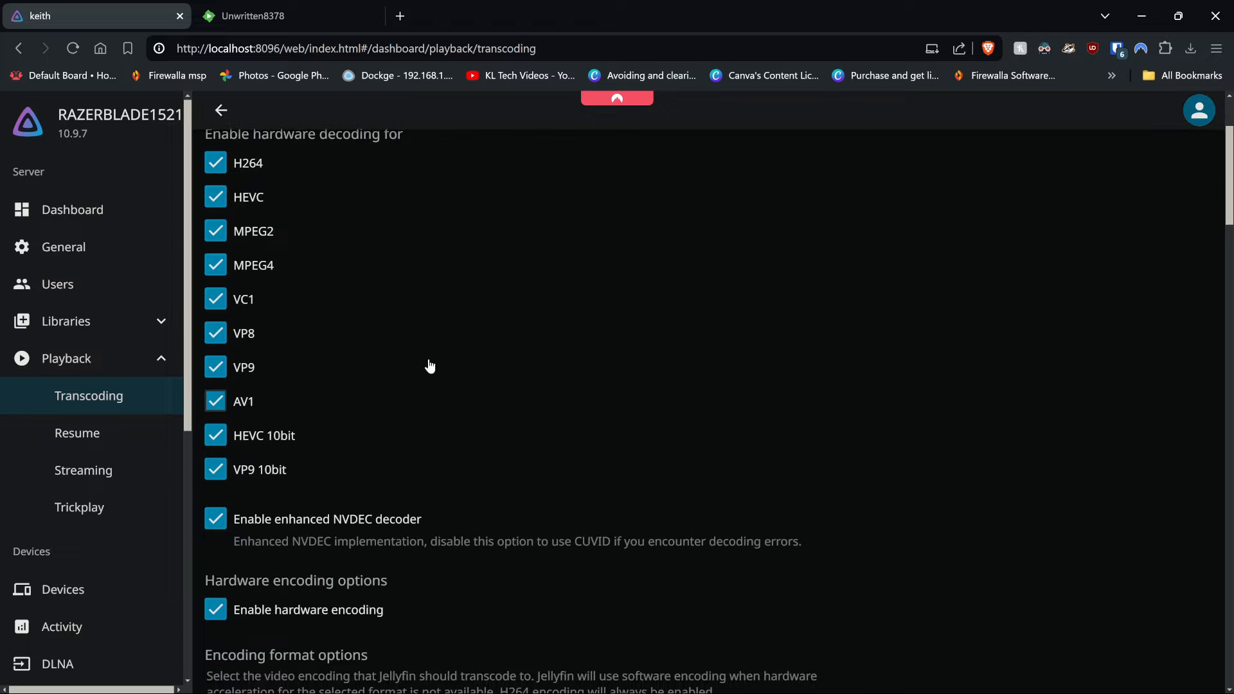
pyautogui.scroll(-2, 427, 360)
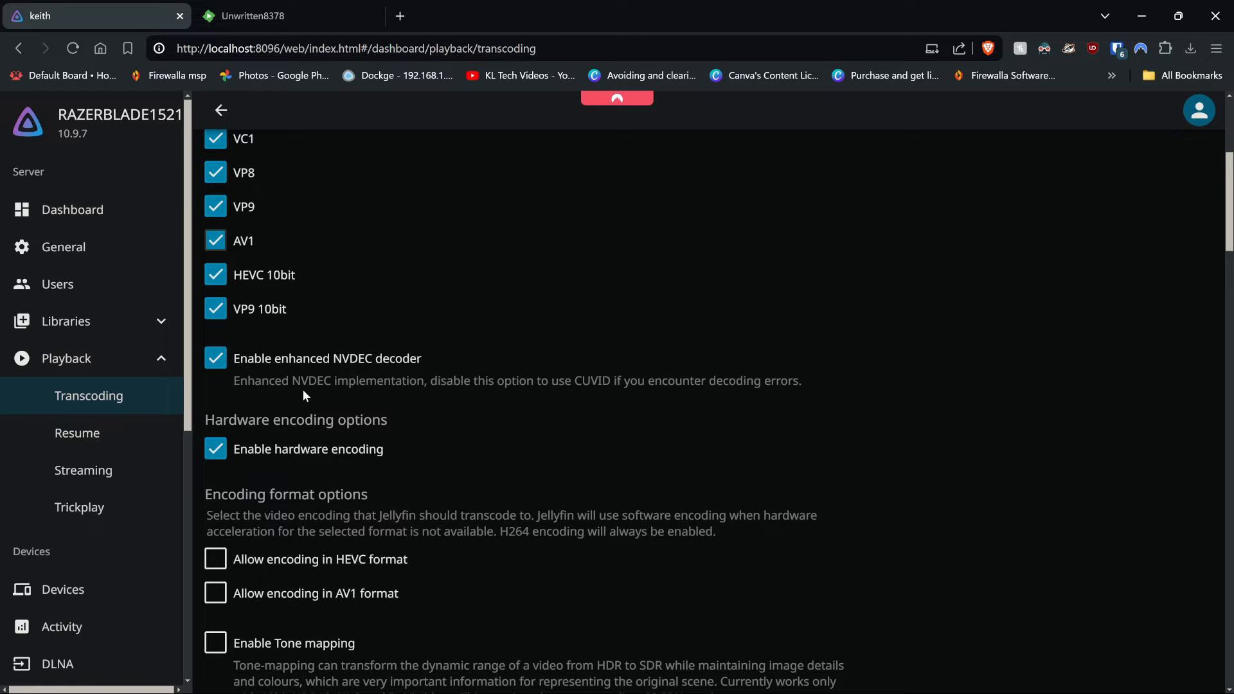
pyautogui.scroll(-2, 504, 377)
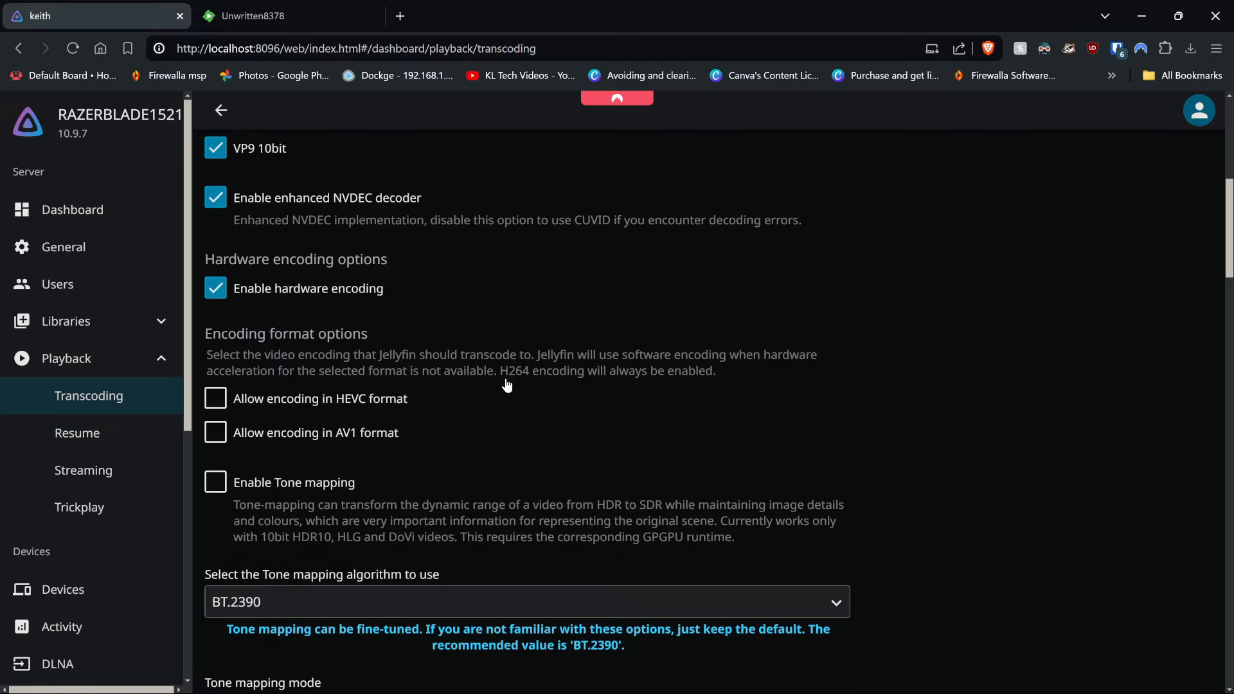
pyautogui.click(289, 408)
pyautogui.click(301, 439)
pyautogui.click(322, 490)
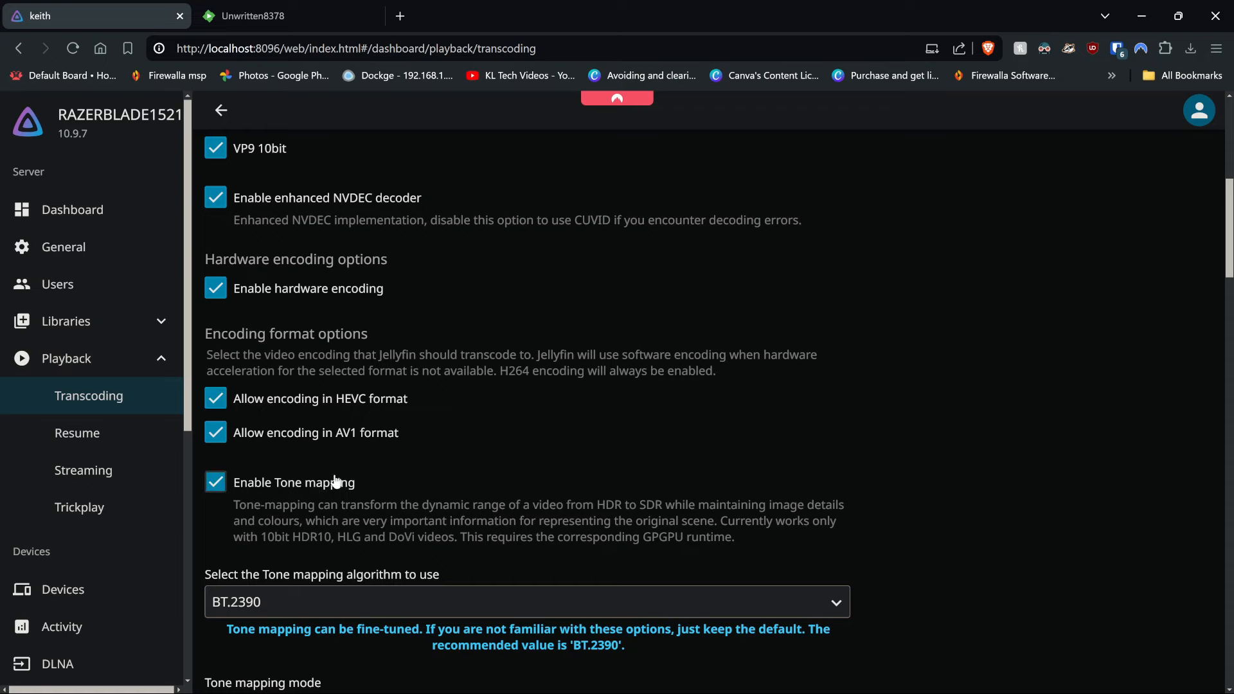
# - Review the tone mapping algorithm choices and the linked FFmpeg documentation, and return to the Transcoding settings
pyautogui.scroll(-3, 469, 478)
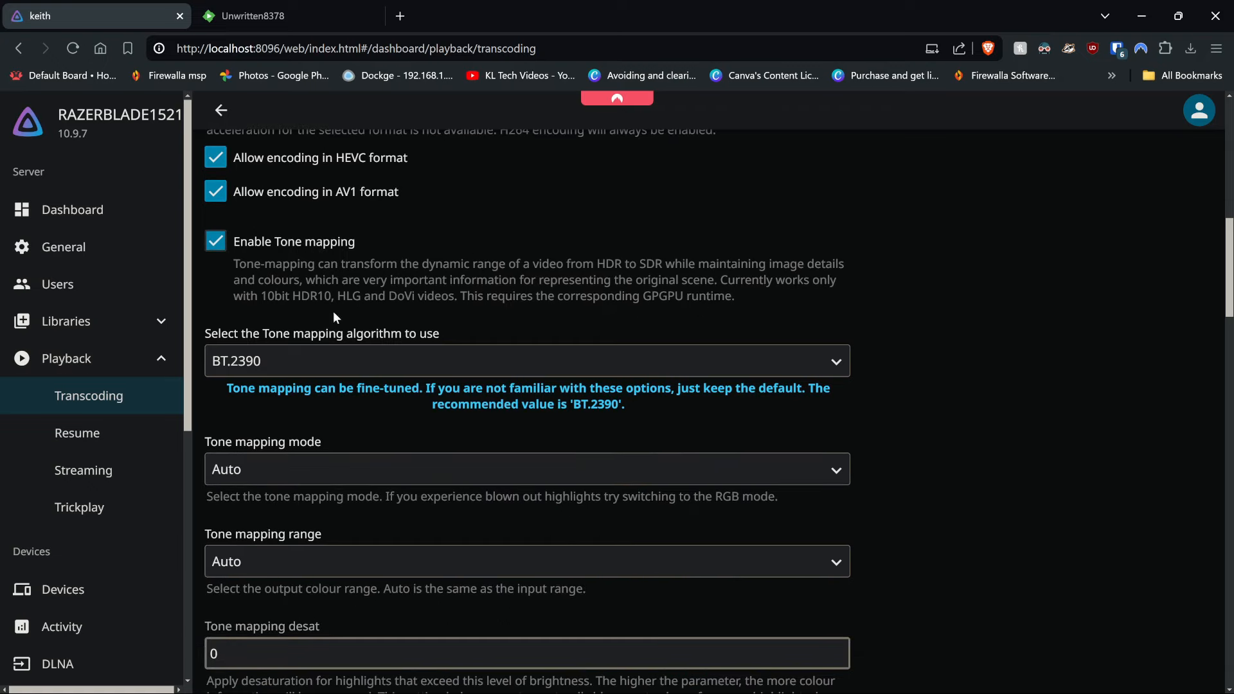
pyautogui.click(314, 354)
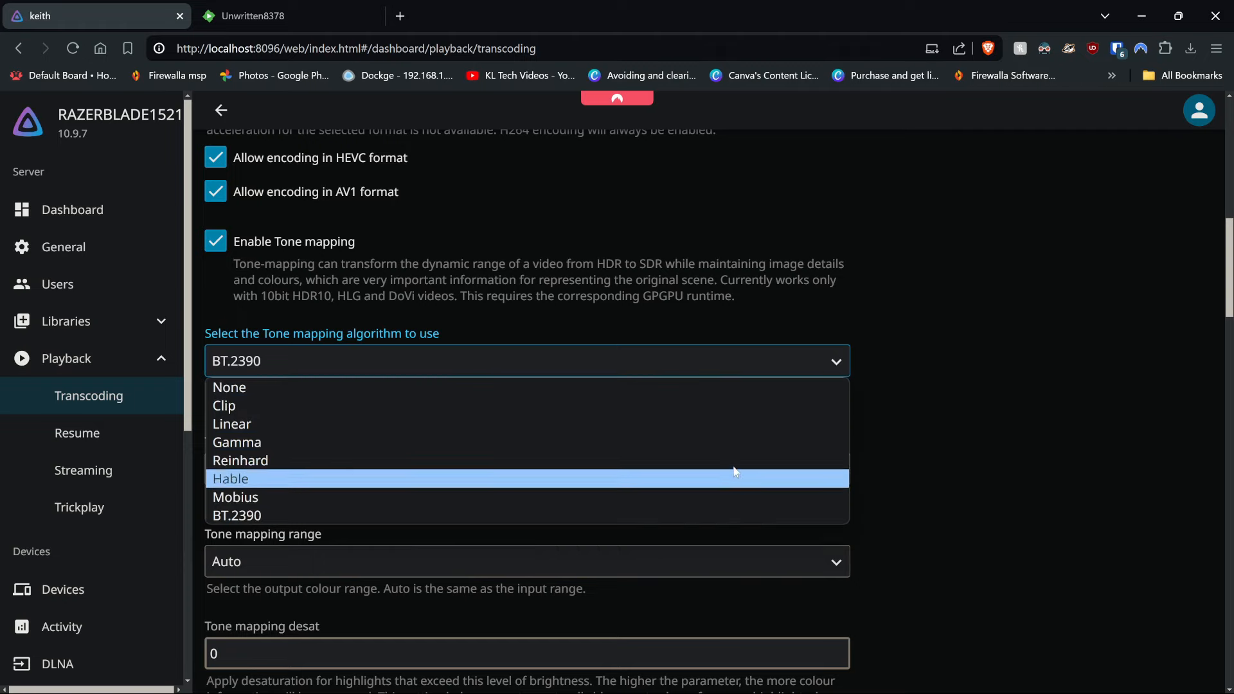
pyautogui.click(923, 309)
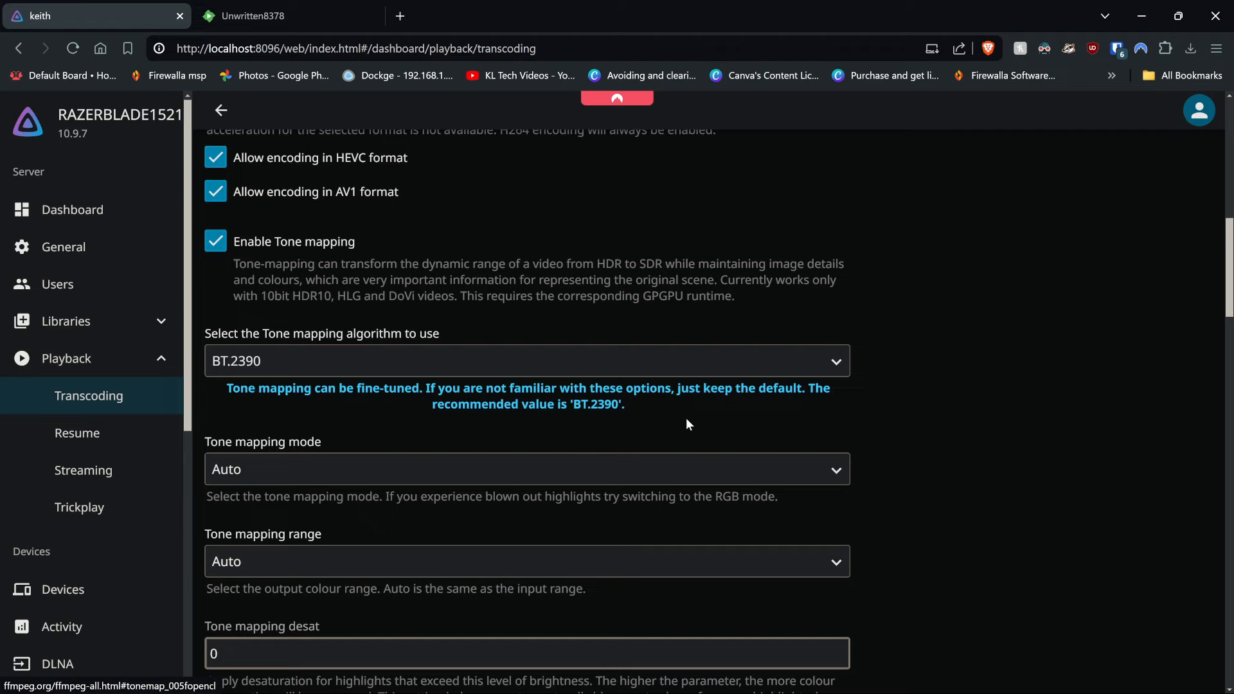
pyautogui.middleClick(508, 408)
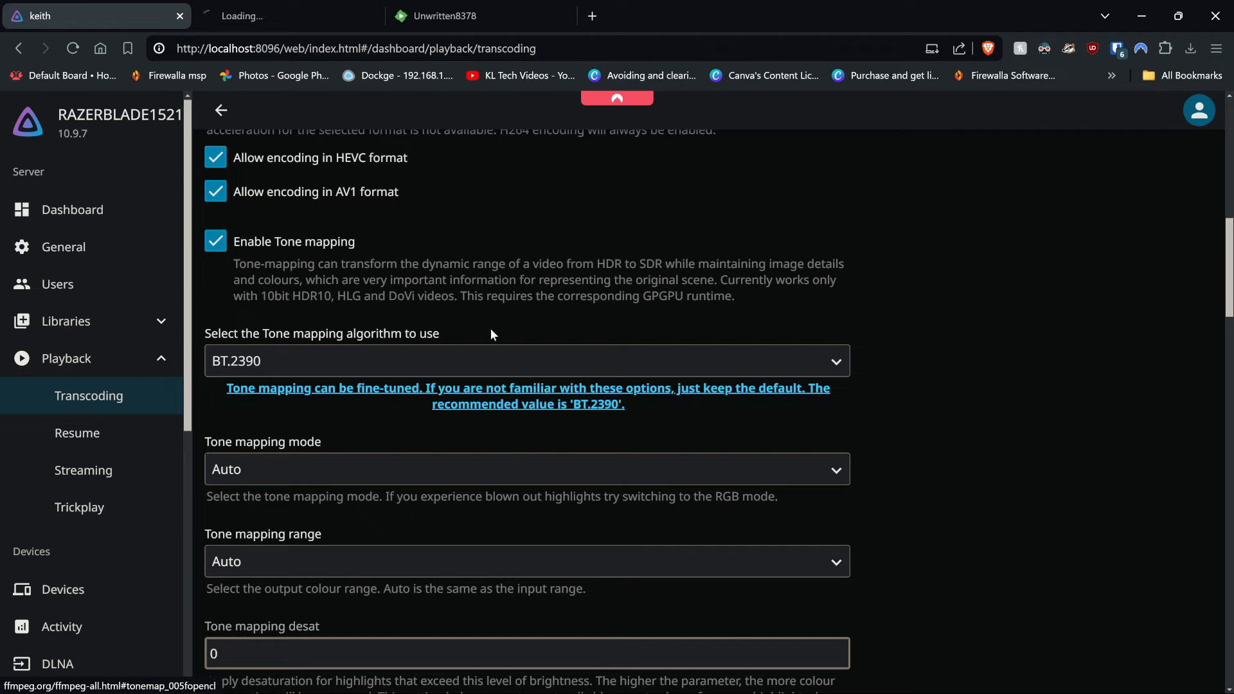
pyautogui.click(343, 18)
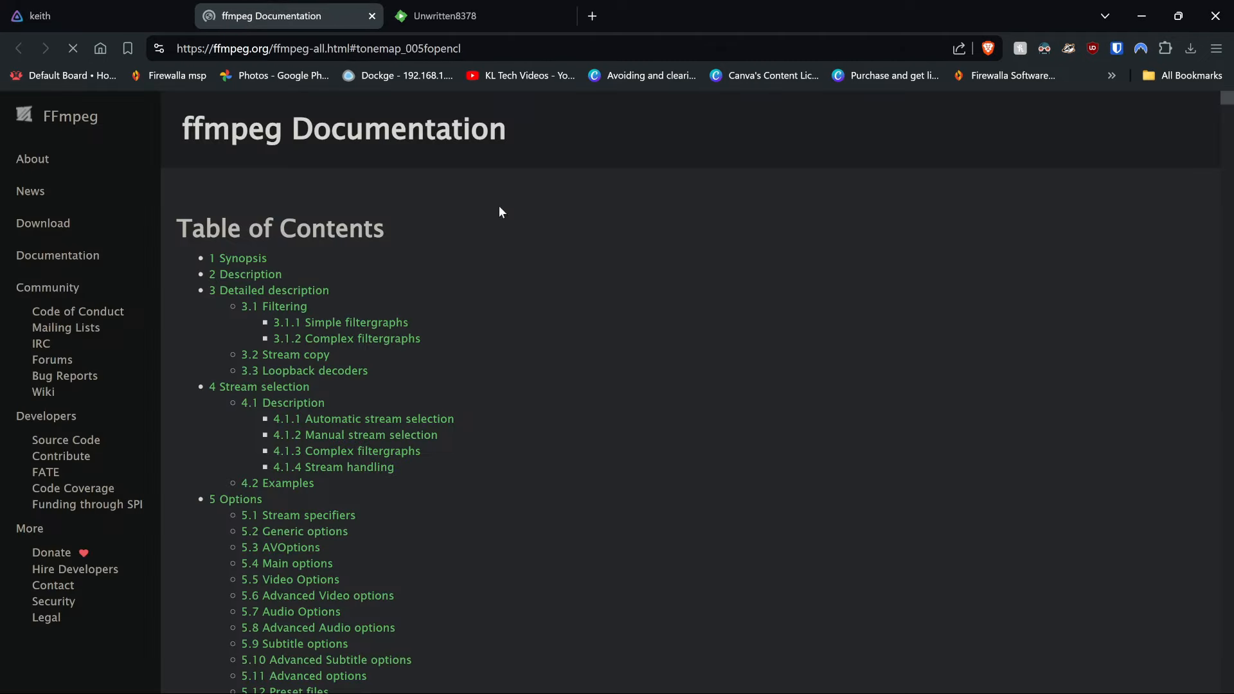
pyautogui.click(372, 16)
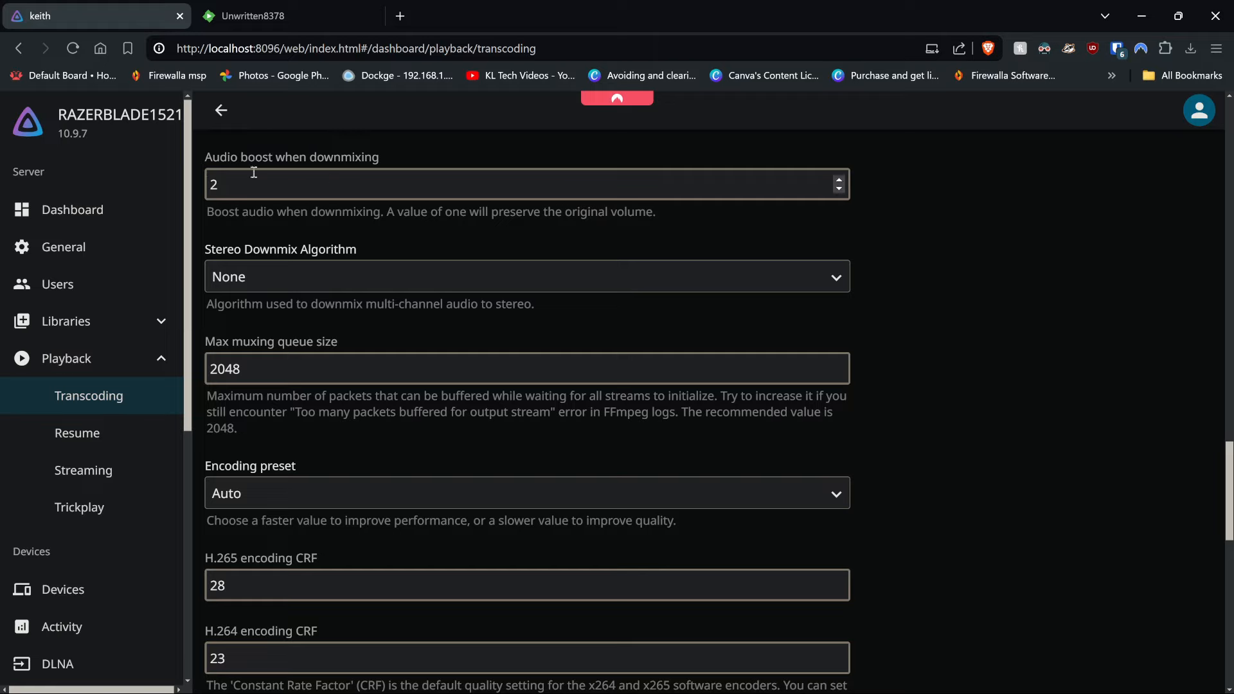
# - Enable Throttle Transcodes near the end of the Transcoding settings
pyautogui.scroll(-12, 445, 387)
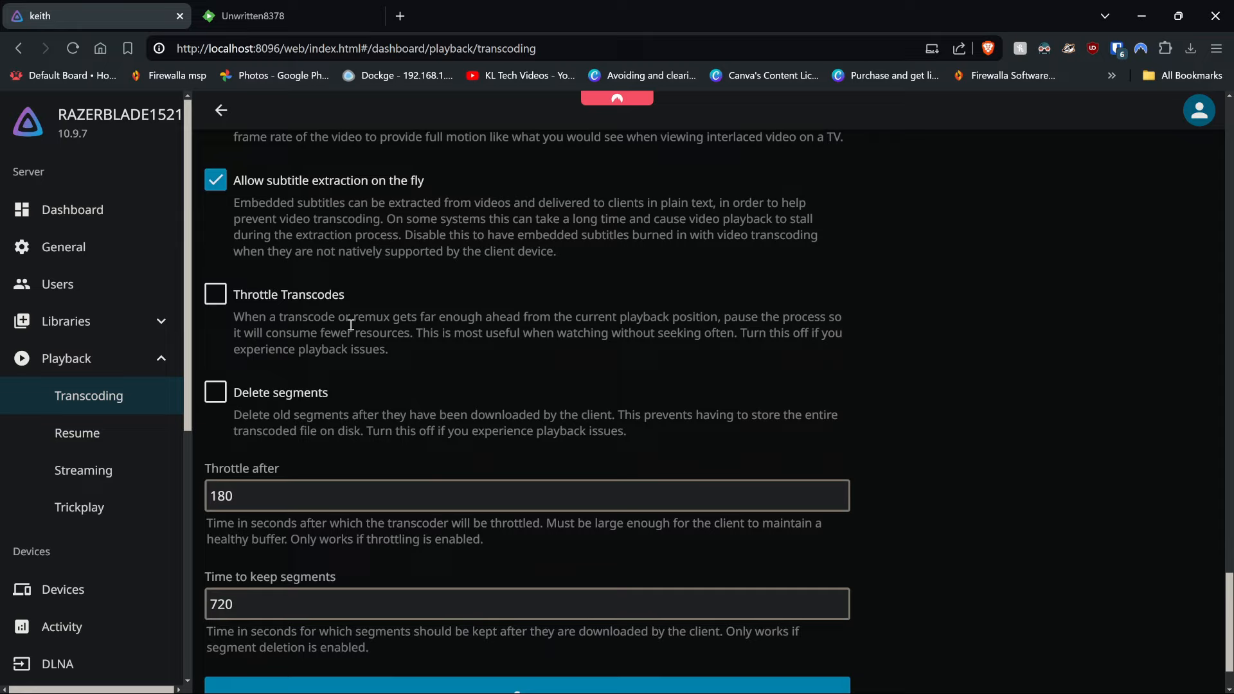
pyautogui.click(305, 296)
pyautogui.scroll(-2, 617, 376)
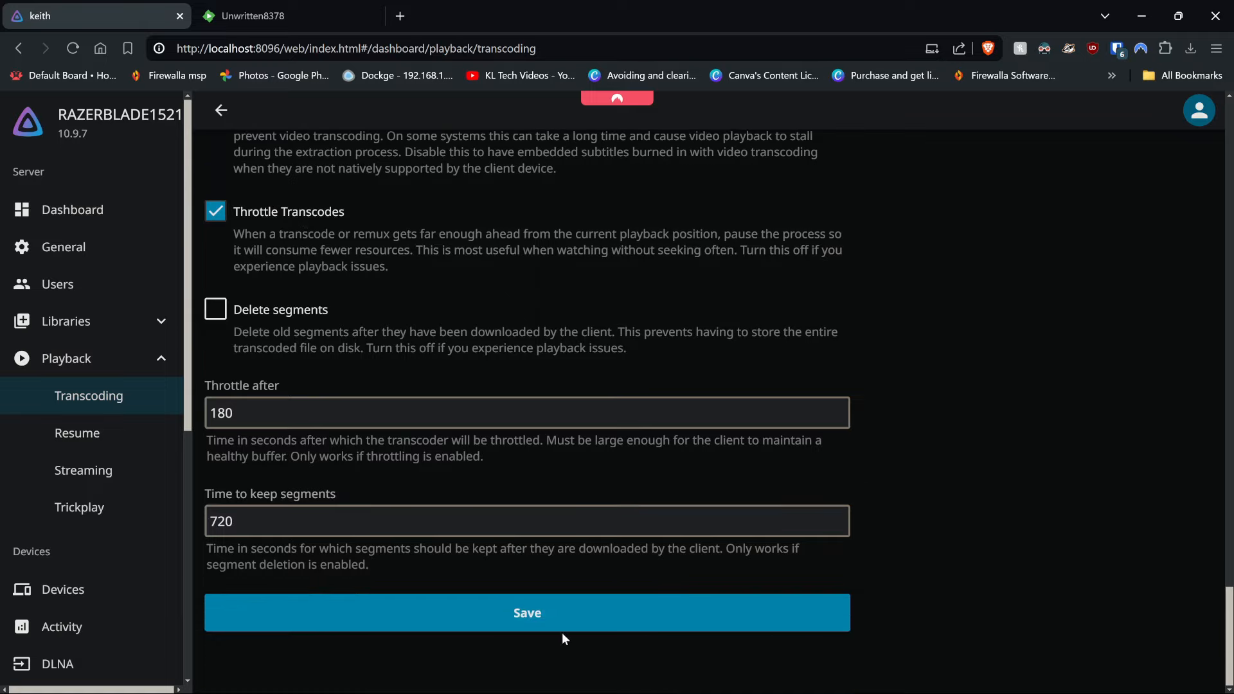
# - Save the Transcoding settings and open the Resume playback settings
pyautogui.click(545, 616)
pyautogui.click(612, 493)
pyautogui.click(101, 431)
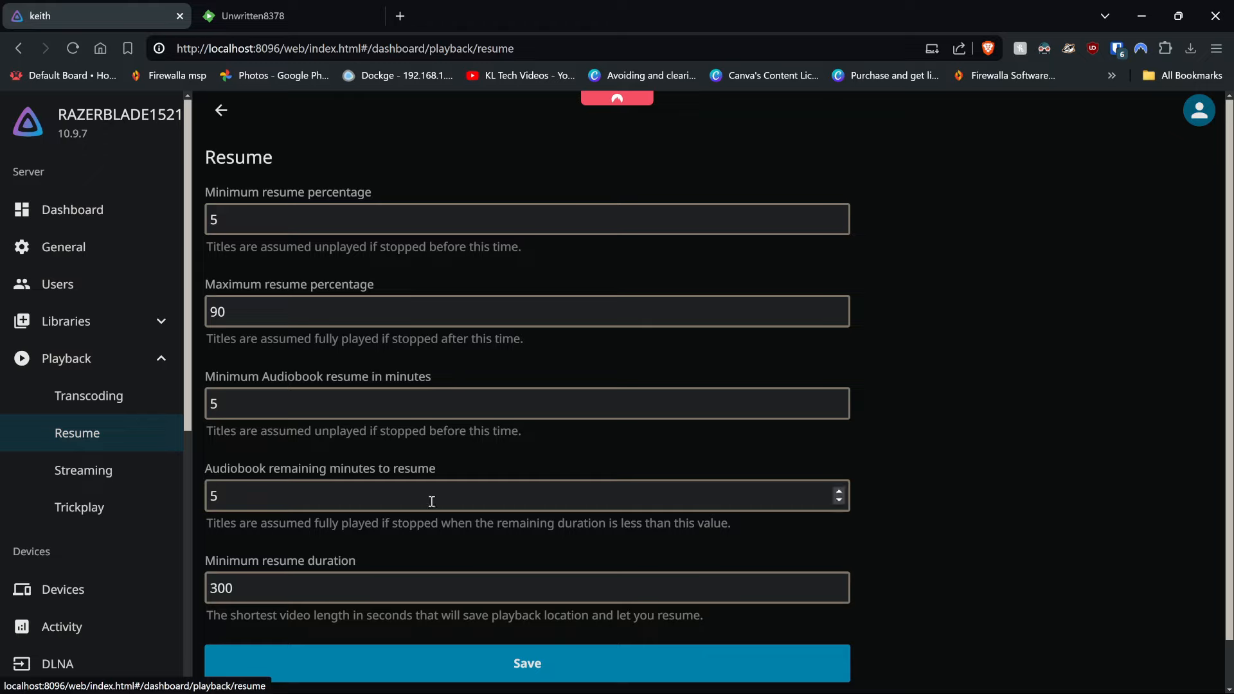
# - Set the Internet streaming bitrate limit to 8 Mbit/s and save the Streaming settings
pyautogui.click(55, 482)
pyautogui.click(342, 221)
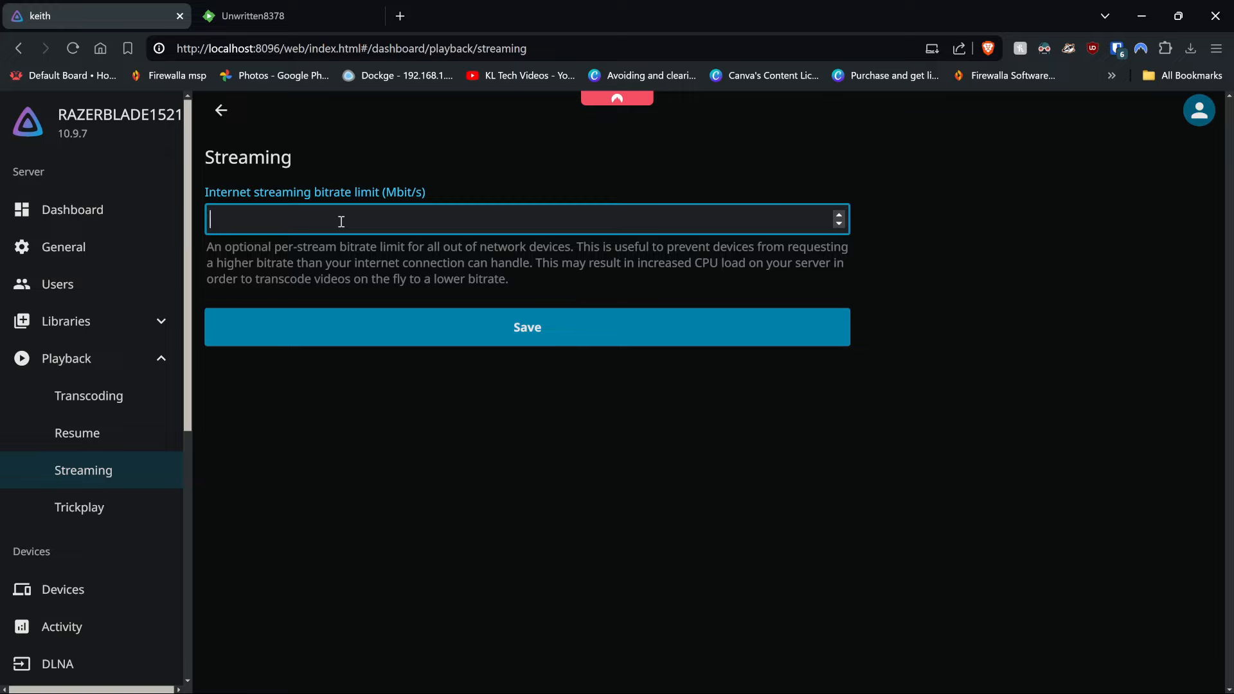
pyautogui.write('8')
pyautogui.click(502, 430)
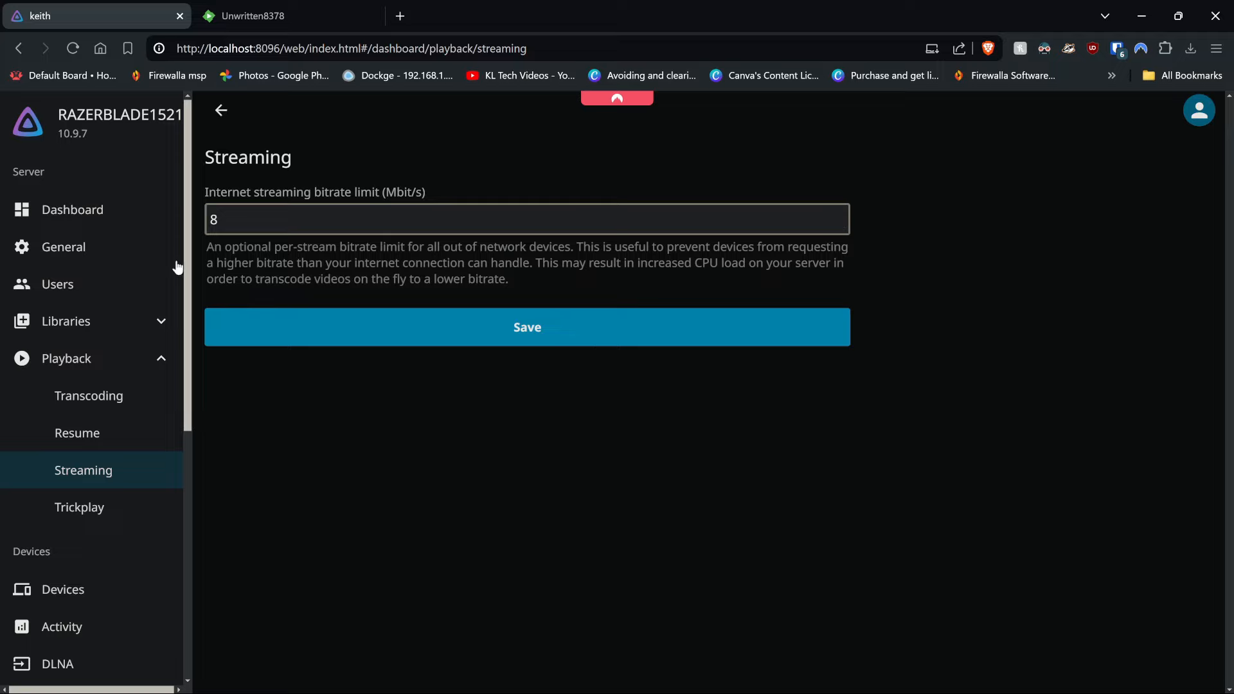
pyautogui.moveTo(206, 248)
pyautogui.mouseDown()
pyautogui.moveTo(631, 268)
pyautogui.moveTo(467, 277)
pyautogui.moveTo(212, 242)
pyautogui.mouseUp()
pyautogui.click(212, 243)
pyautogui.click(515, 320)
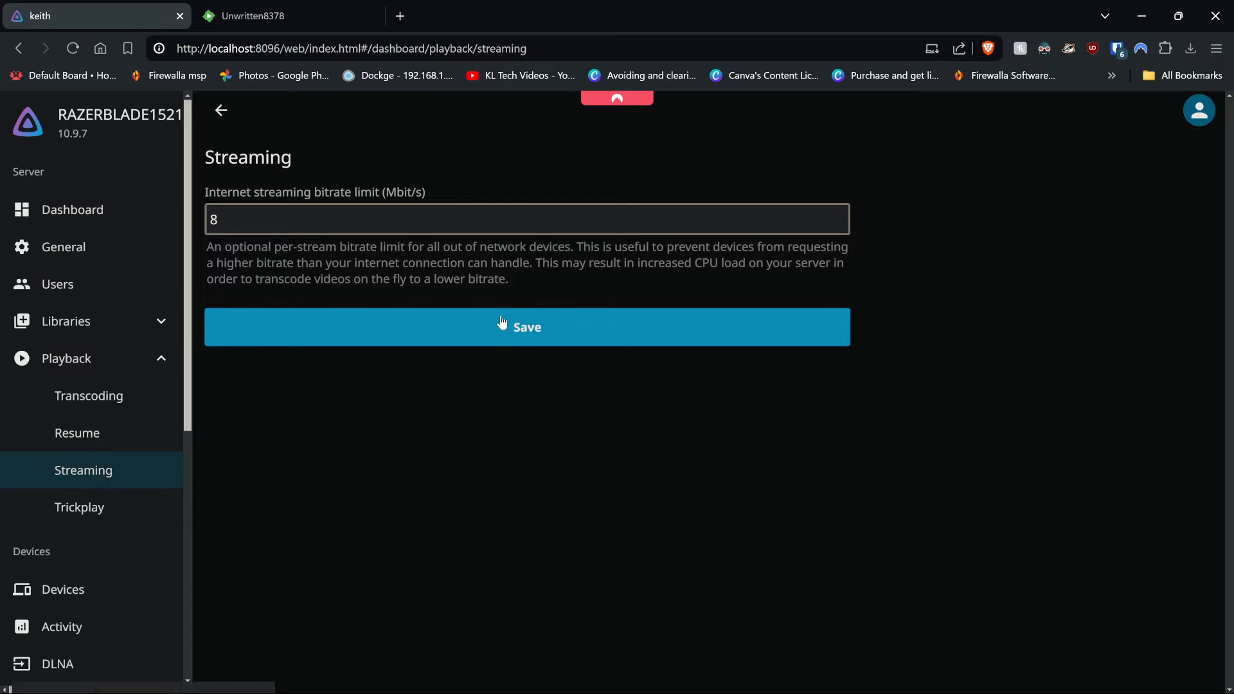
# - Enable hardware decoding and hardware accelerated MJPEG encoding in the Trickplay settings
pyautogui.click(97, 506)
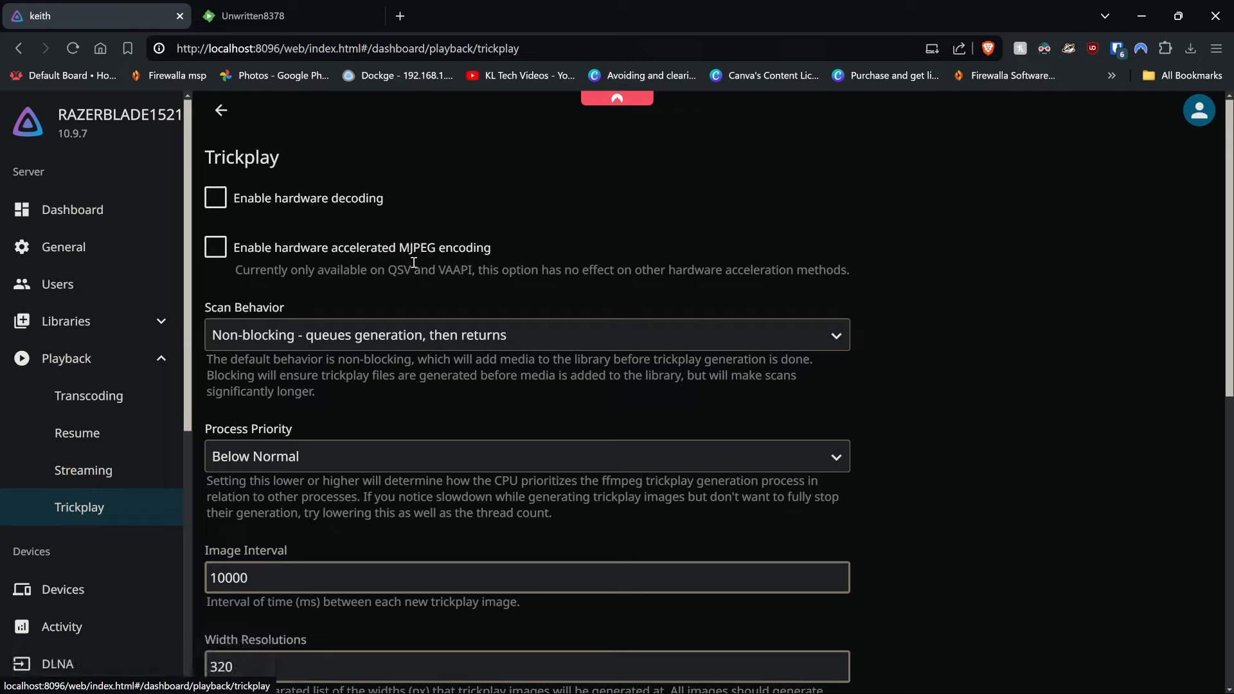
pyautogui.click(322, 211)
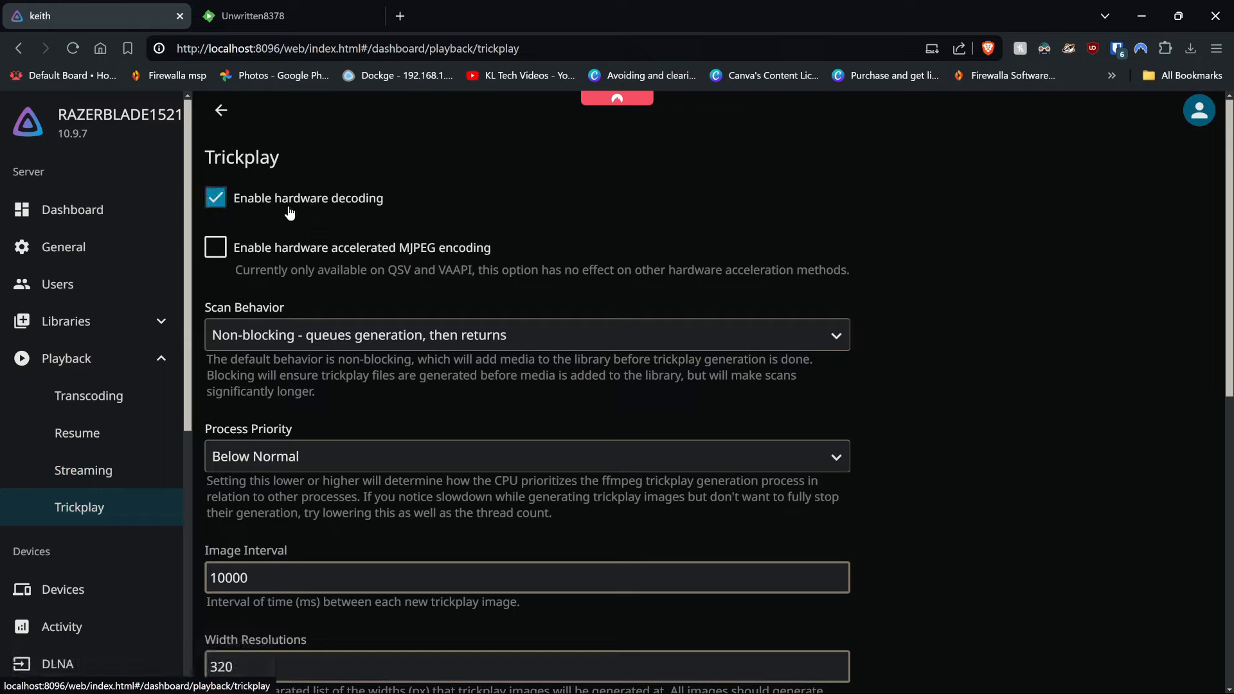
pyautogui.click(347, 252)
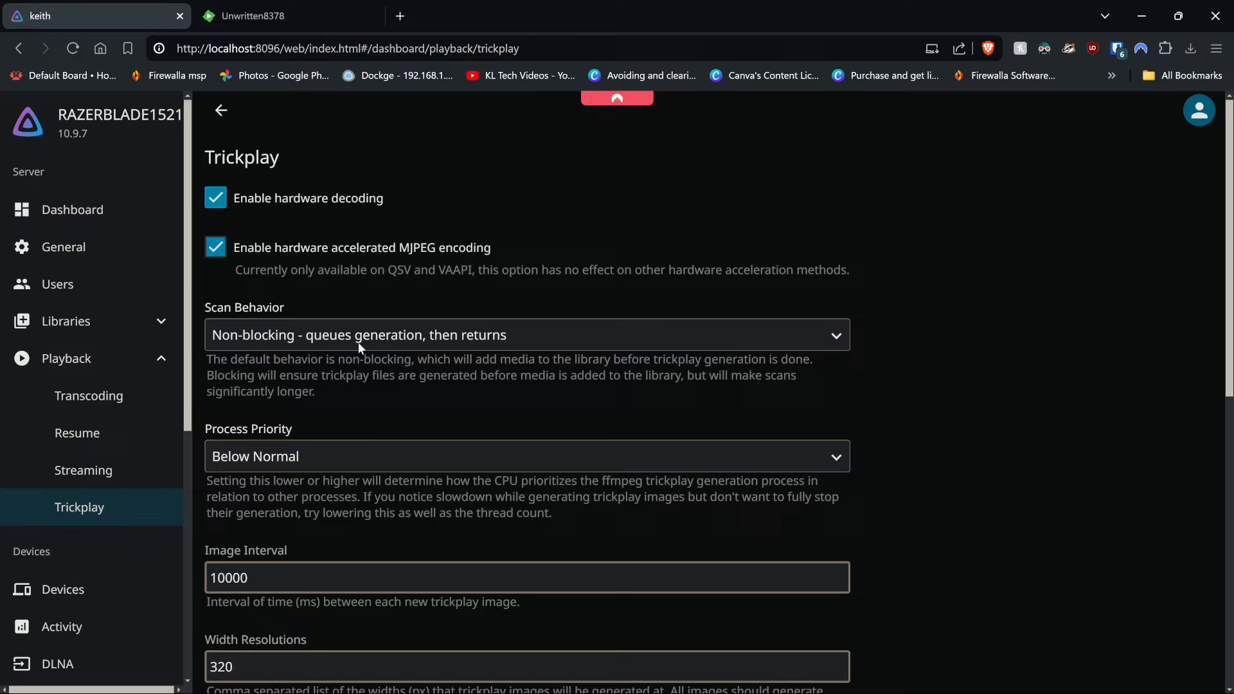
pyautogui.press('Return')
# - Review the Devices, Activity, DLNA and DVR pages of the dashboard, including the default recording settings
pyautogui.click(87, 277)
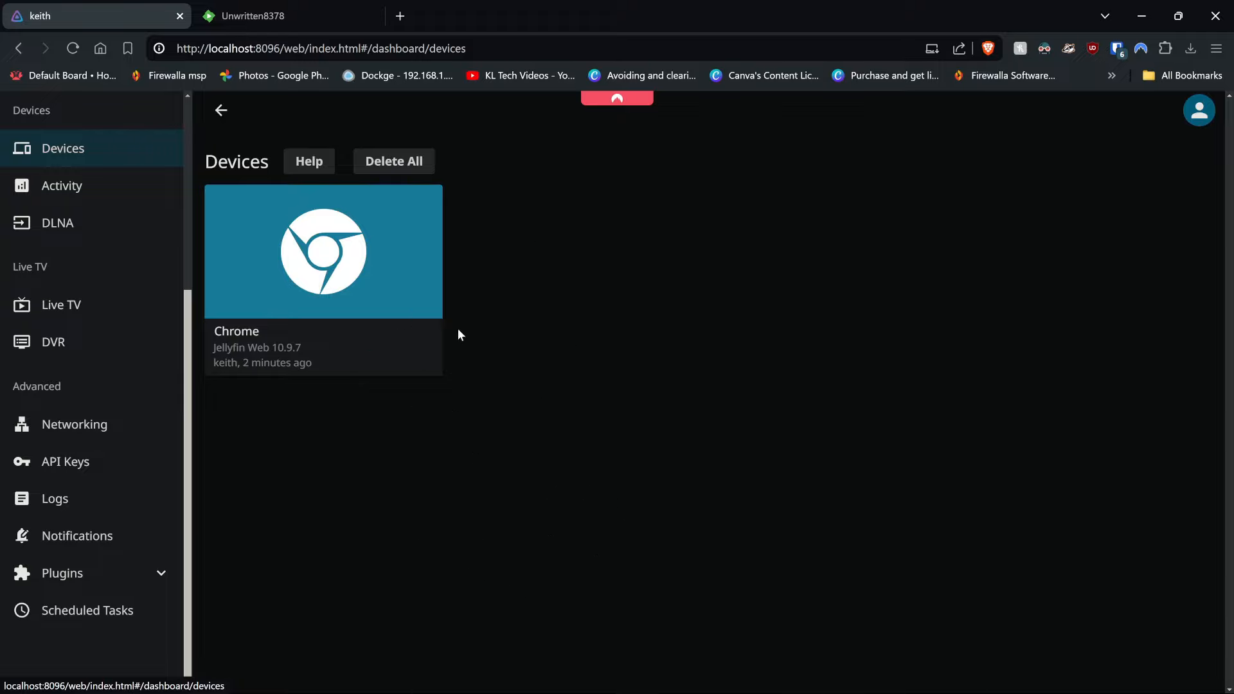
pyautogui.click(62, 186)
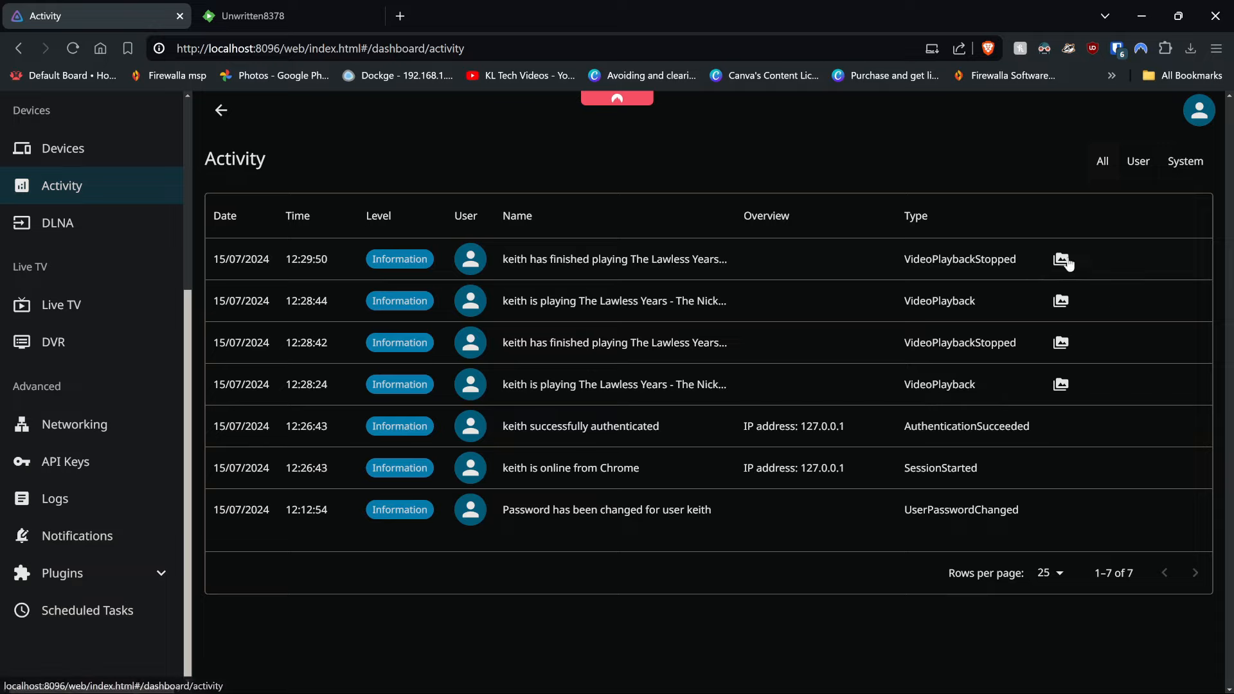
pyautogui.click(61, 225)
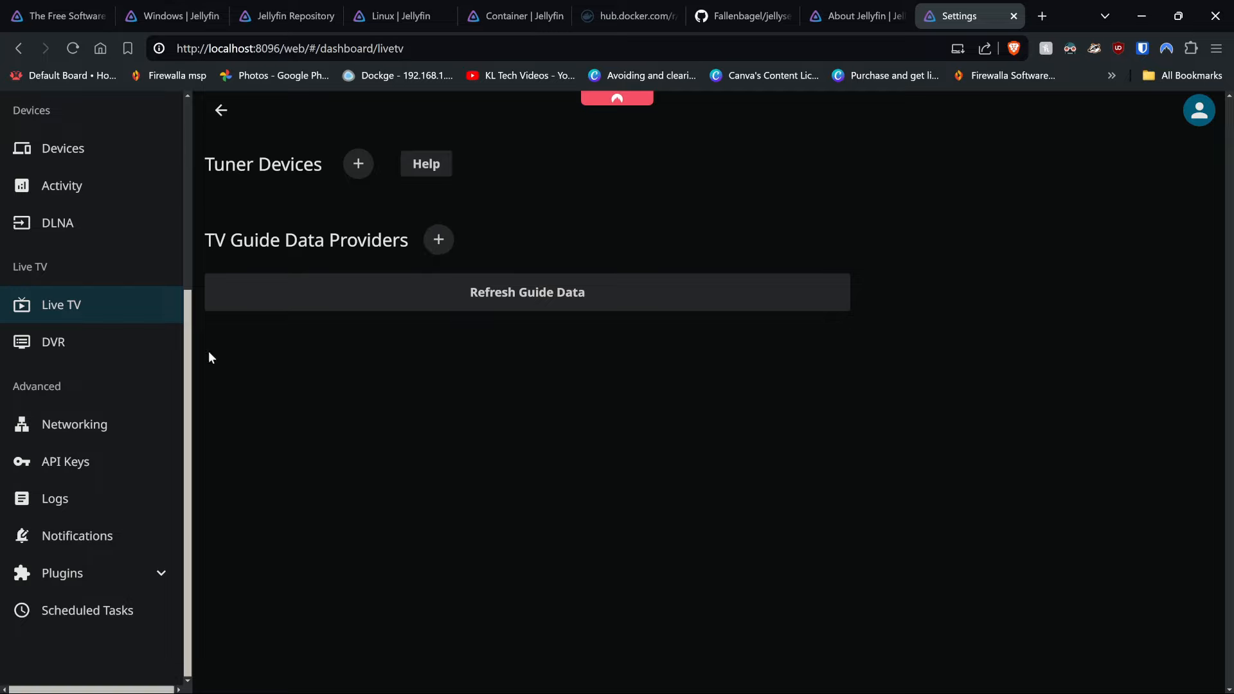
pyautogui.click(67, 352)
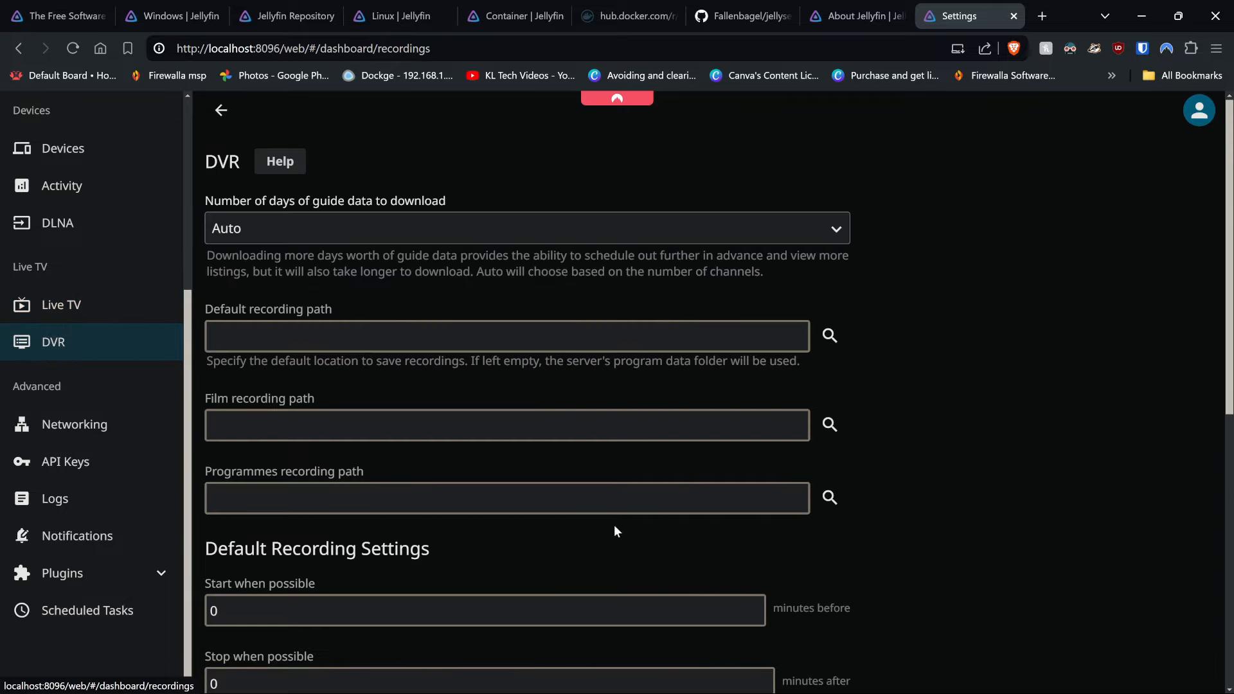
pyautogui.scroll(-8, 603, 632)
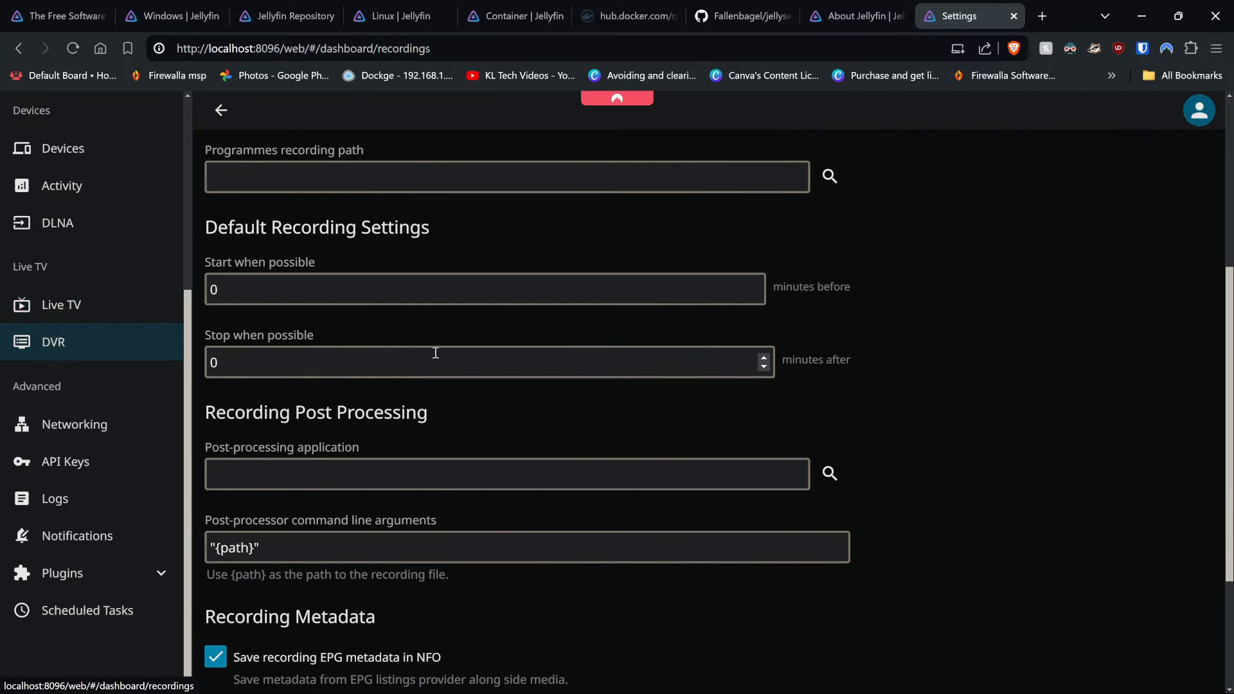
pyautogui.scroll(6, 563, 432)
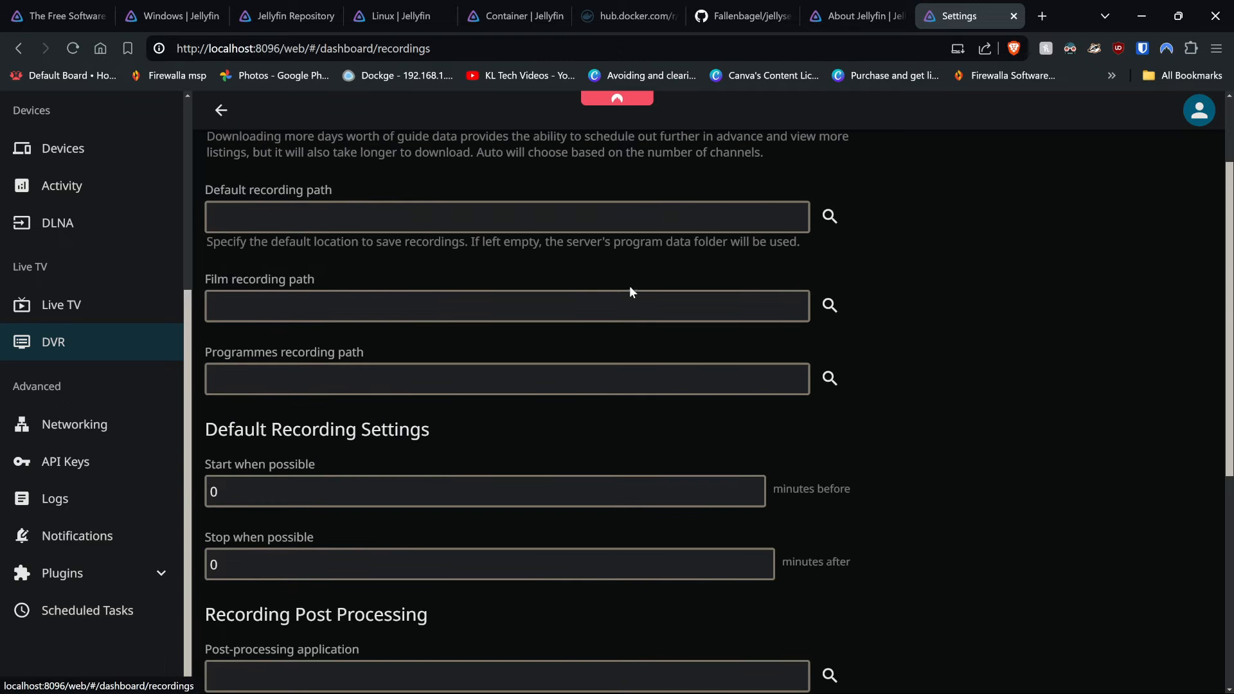
pyautogui.scroll(-1, 746, 385)
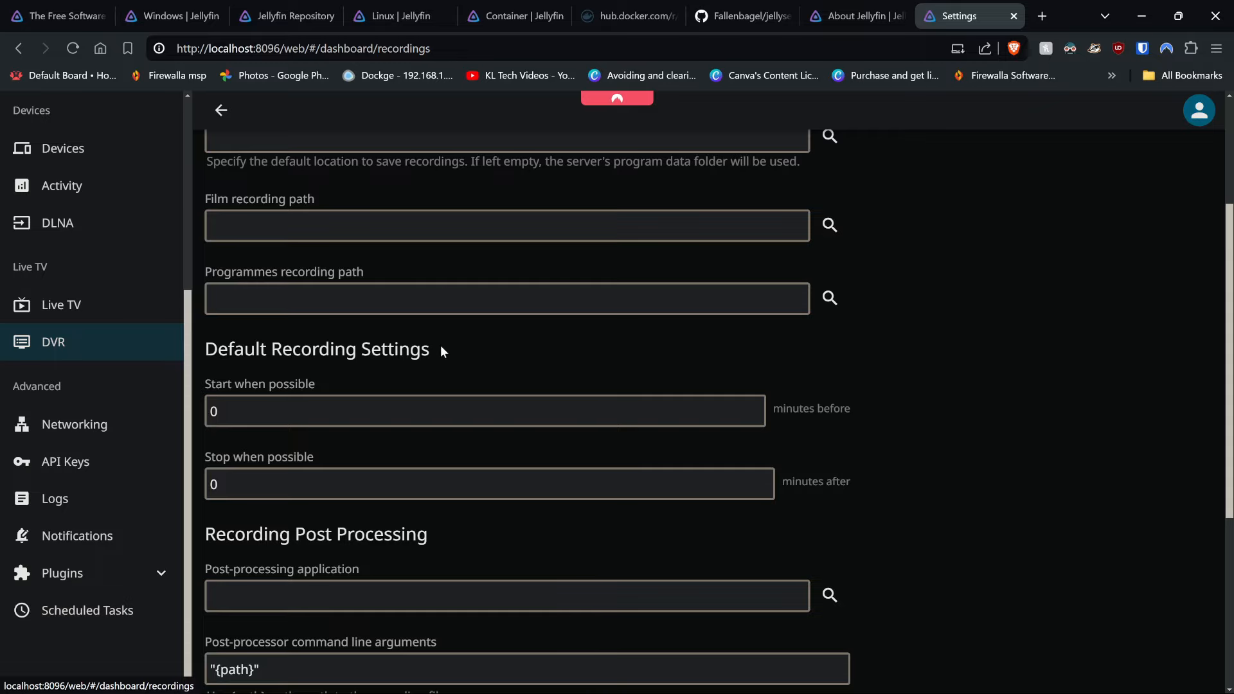
# - Examine the server address settings on the Networking page, especially the local HTTP and HTTPS port numbers
pyautogui.click(59, 440)
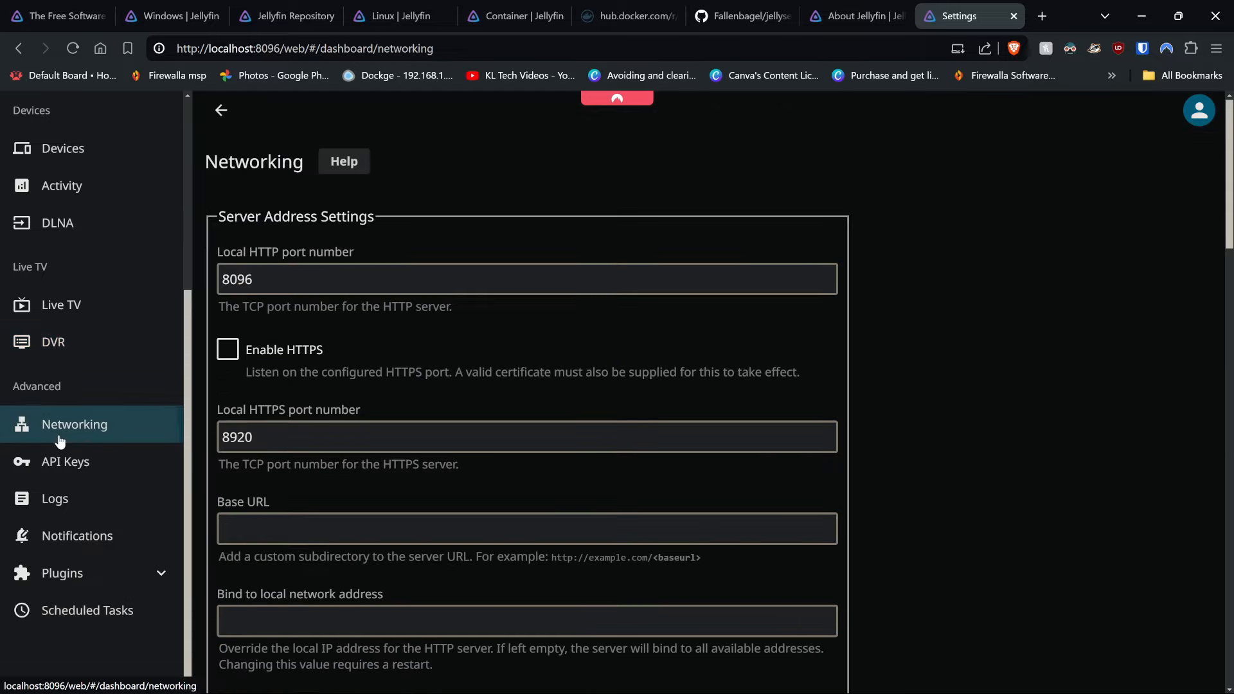
pyautogui.scroll(-2, 477, 385)
pyautogui.scroll(2, 418, 375)
pyautogui.scroll(-1, 504, 379)
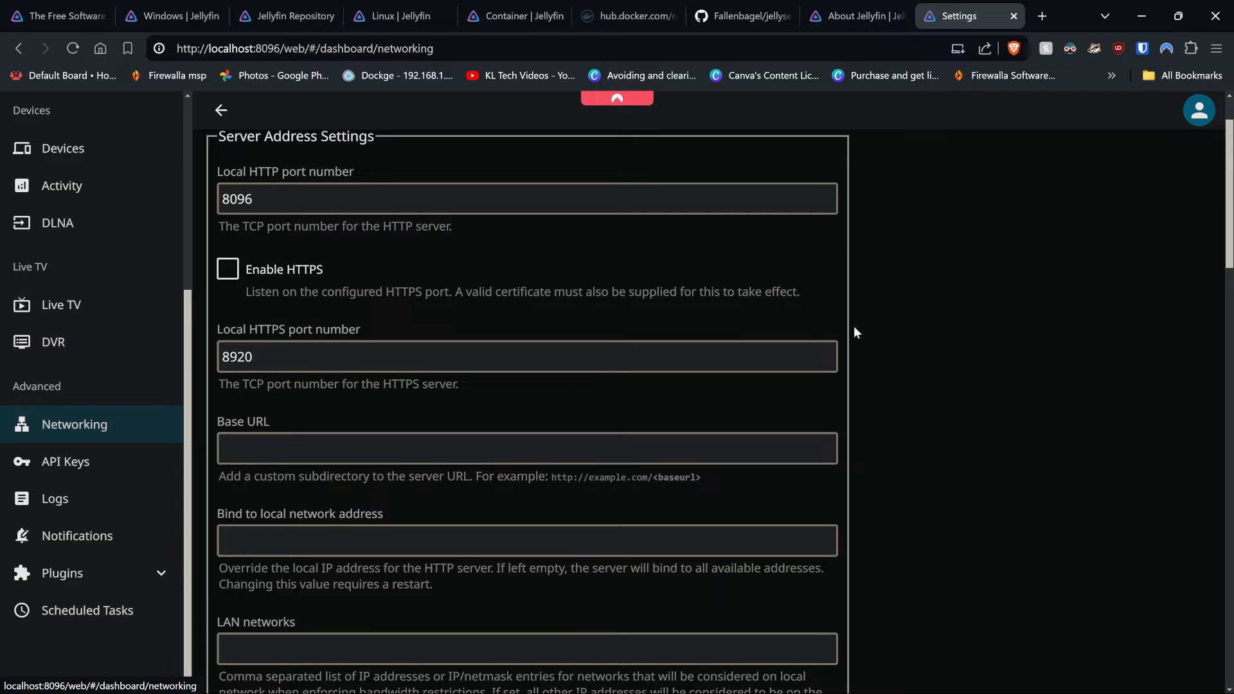
pyautogui.scroll(1, 855, 331)
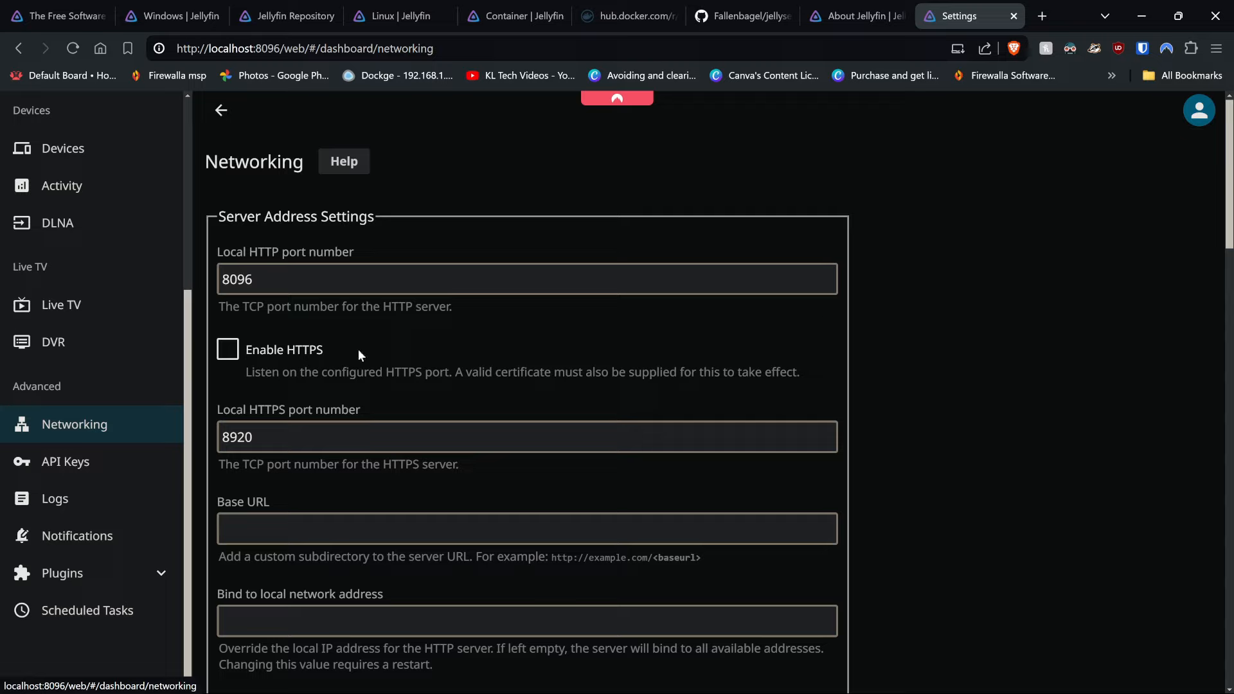
pyautogui.click(343, 284)
pyautogui.doubleClick(342, 284)
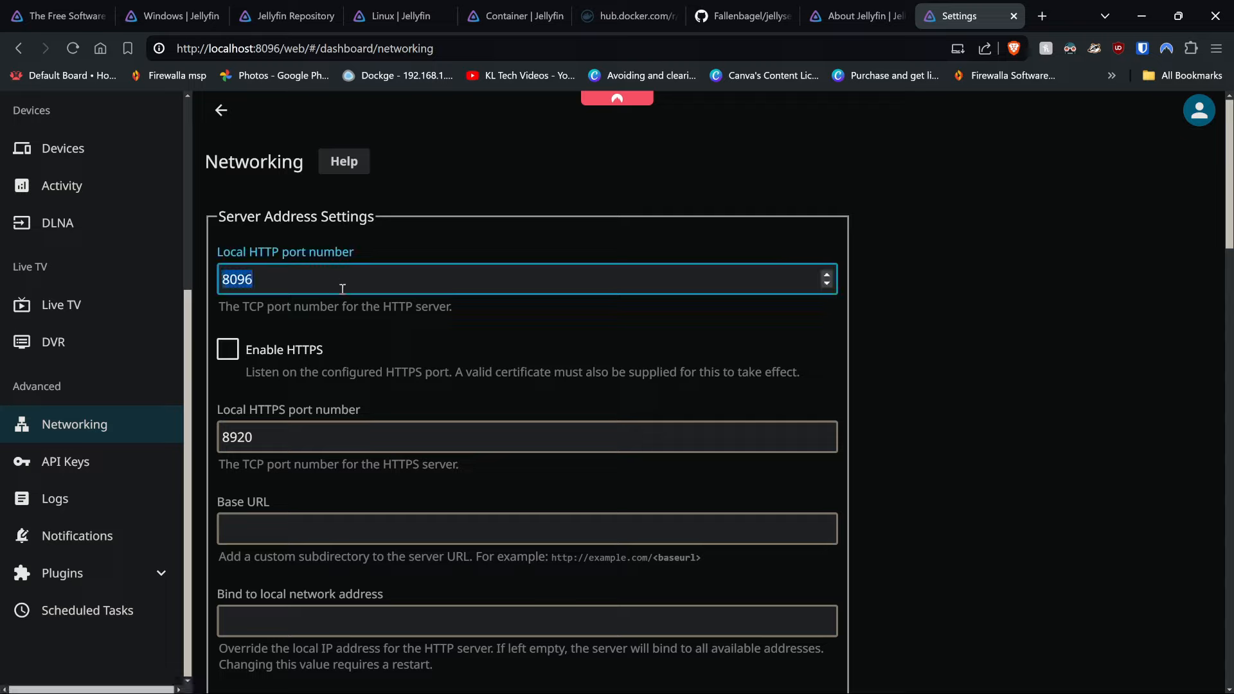
pyautogui.doubleClick(338, 432)
pyautogui.click(325, 250)
pyautogui.click(327, 283)
pyautogui.doubleClick(330, 284)
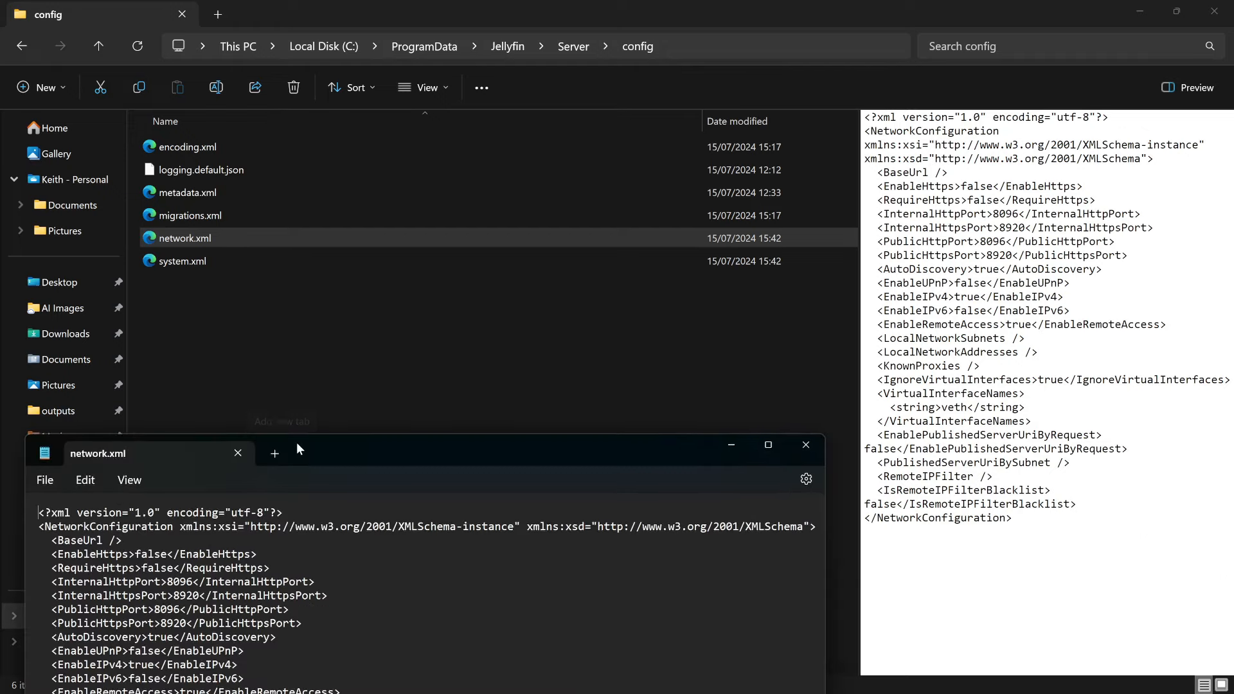
# - Maximize the network.xml window and examine its internal and public HTTP and HTTPS port entries
pyautogui.moveTo(295, 442); pyautogui.dragTo(553, 5)
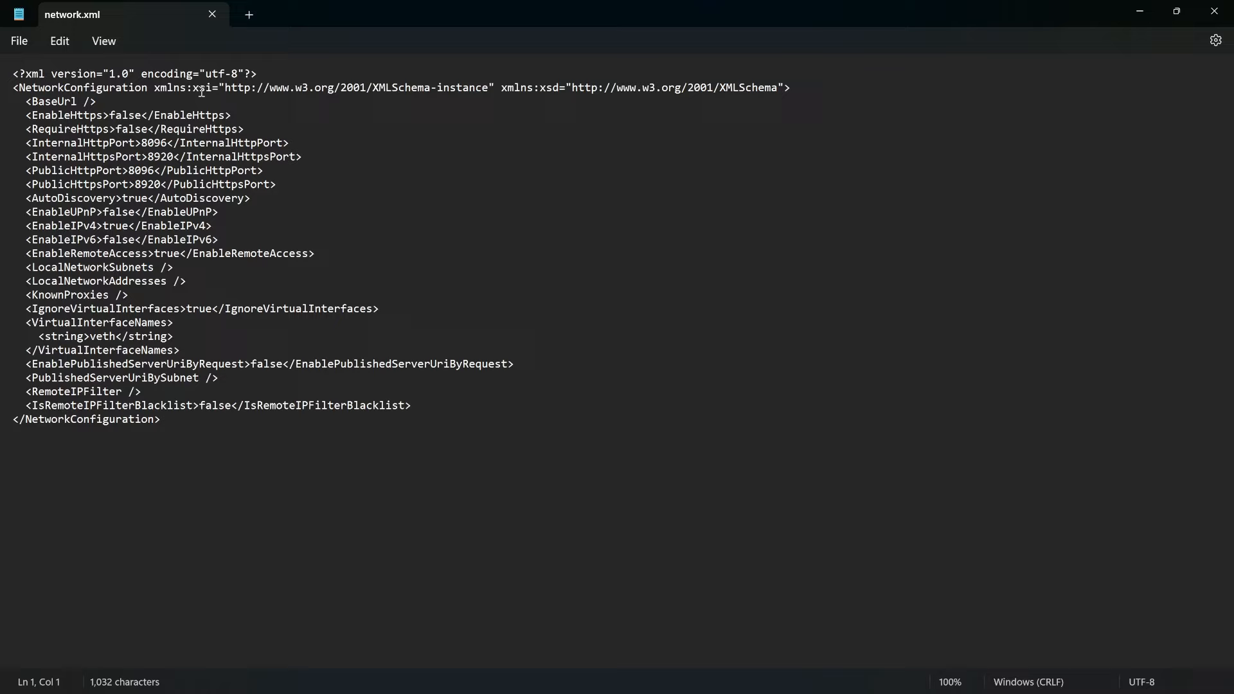
pyautogui.click(119, 143)
pyautogui.moveTo(27, 143); pyautogui.dragTo(229, 146)
pyautogui.moveTo(51, 157); pyautogui.dragTo(185, 156)
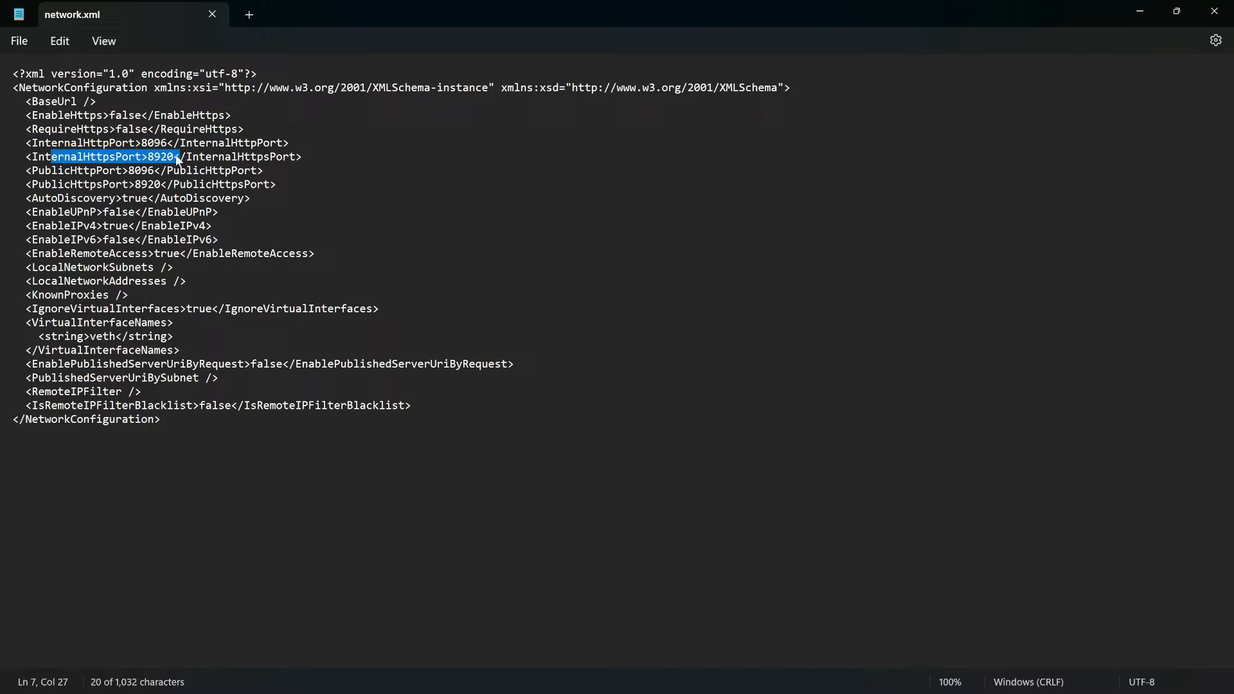
pyautogui.moveTo(69, 184); pyautogui.dragTo(172, 178)
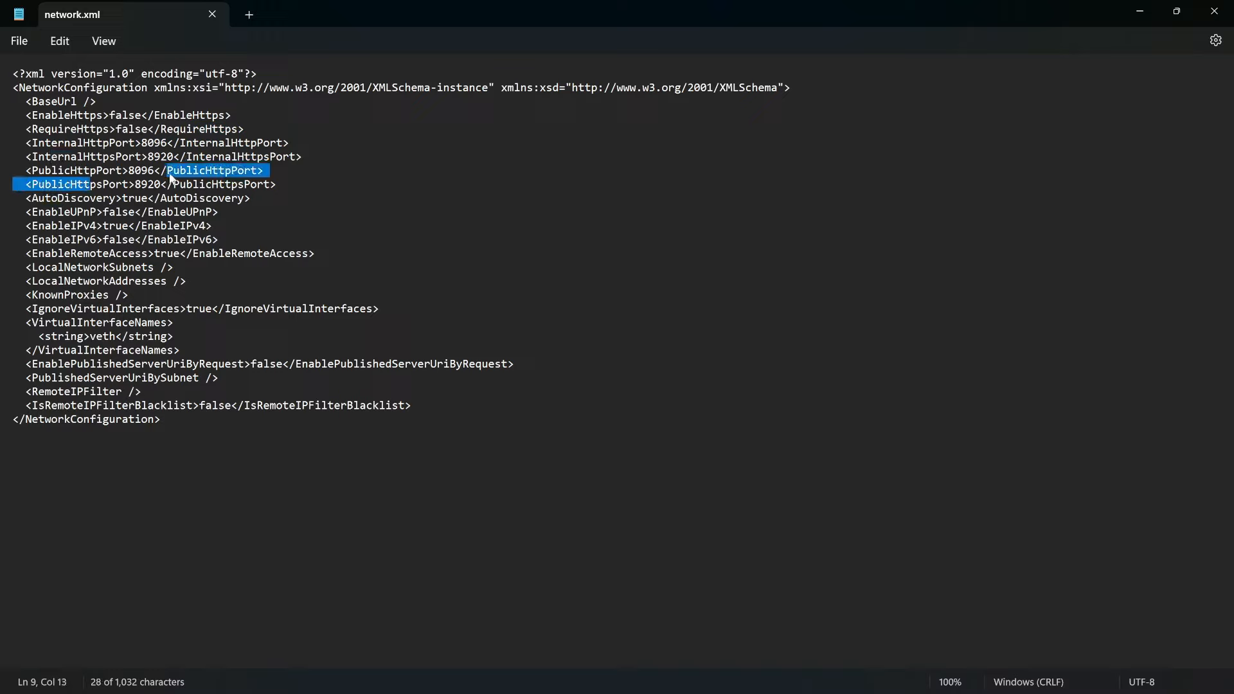
pyautogui.doubleClick(141, 171)
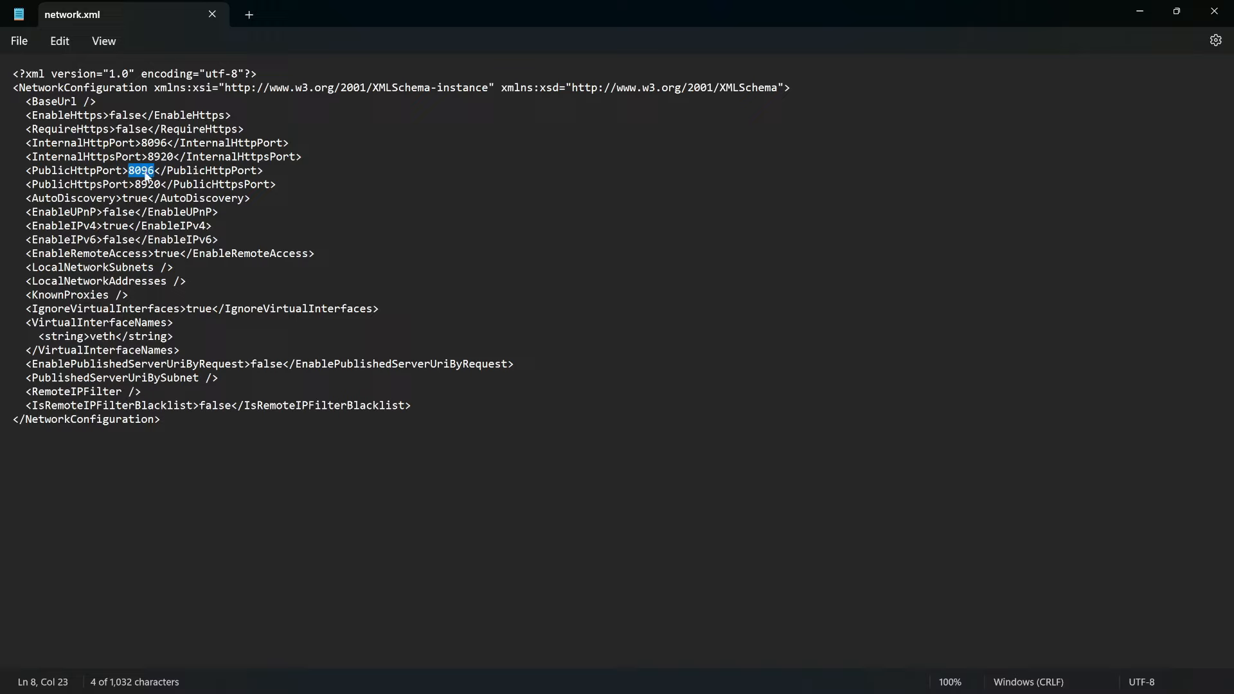
pyautogui.doubleClick(161, 143)
pyautogui.click(152, 143)
pyautogui.click(132, 213)
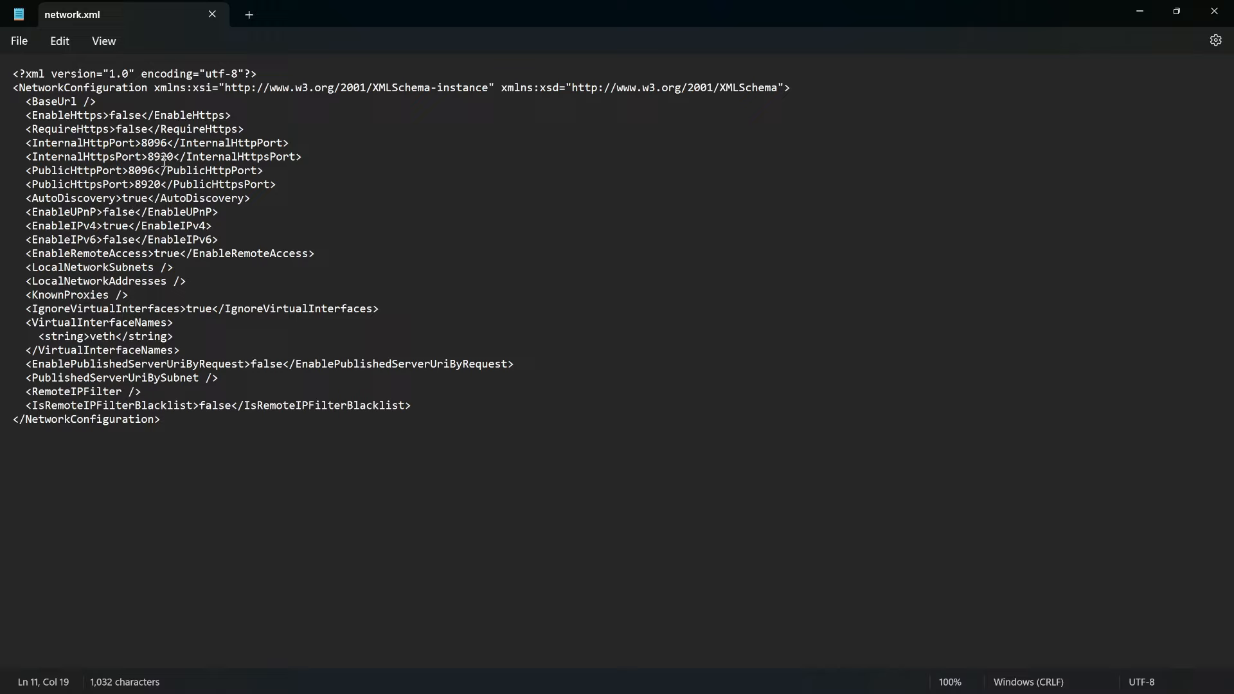
# - Set both InternalHttpPort and PublicHttpPort to 9999 in network.xml and save the file
pyautogui.doubleClick(161, 141)
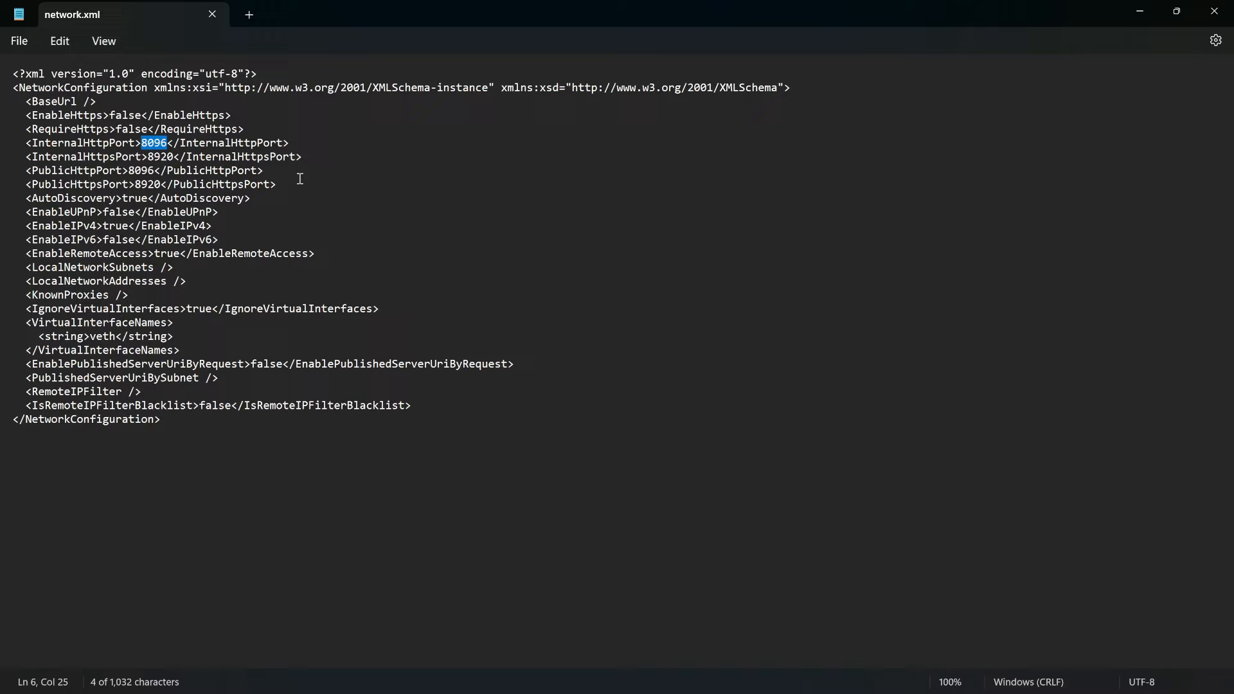
pyautogui.write('9999')
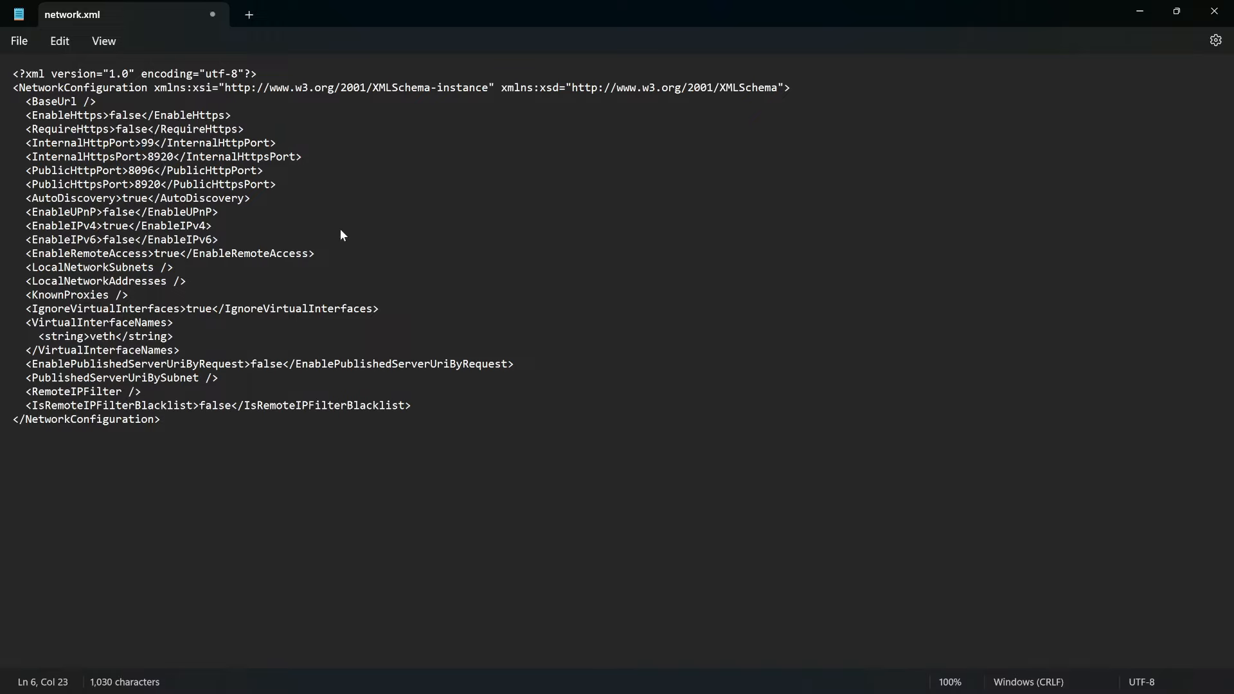
pyautogui.doubleClick(140, 171)
pyautogui.write('9999')
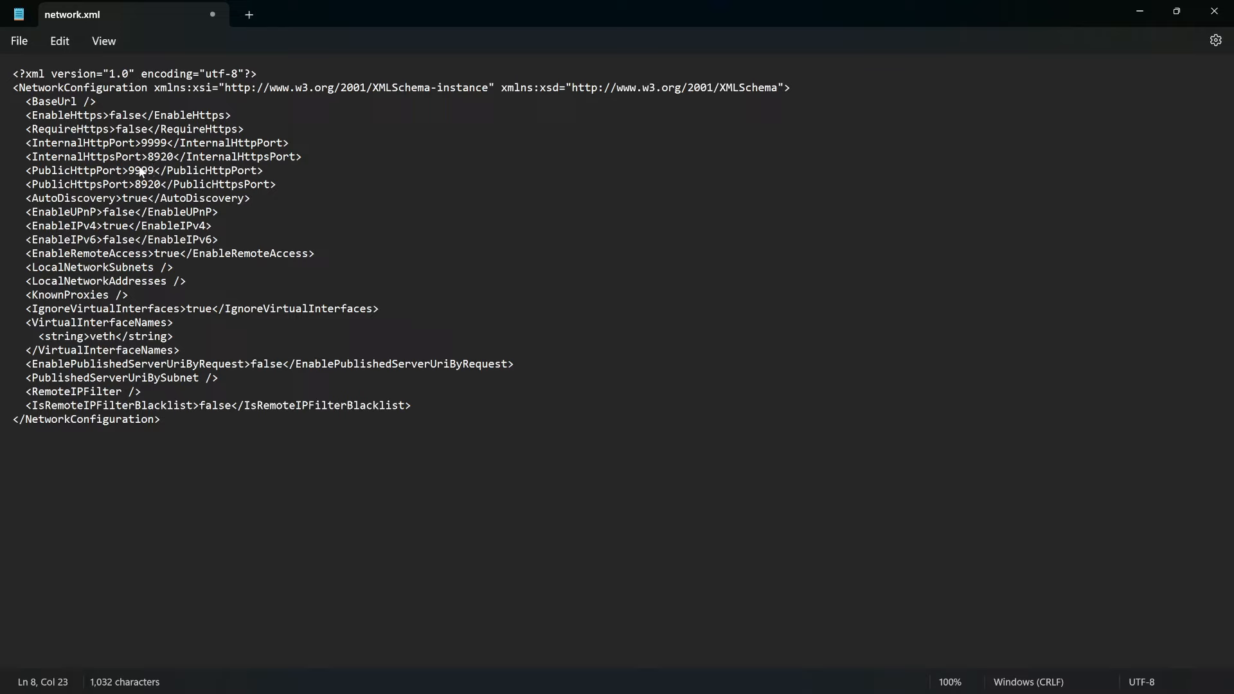
pyautogui.hotkey('ctrl', 's')
# - Stop the Jellyfin server from its system tray app and exit the tray app
pyautogui.moveTo(935, 690)
pyautogui.click(1004, 675)
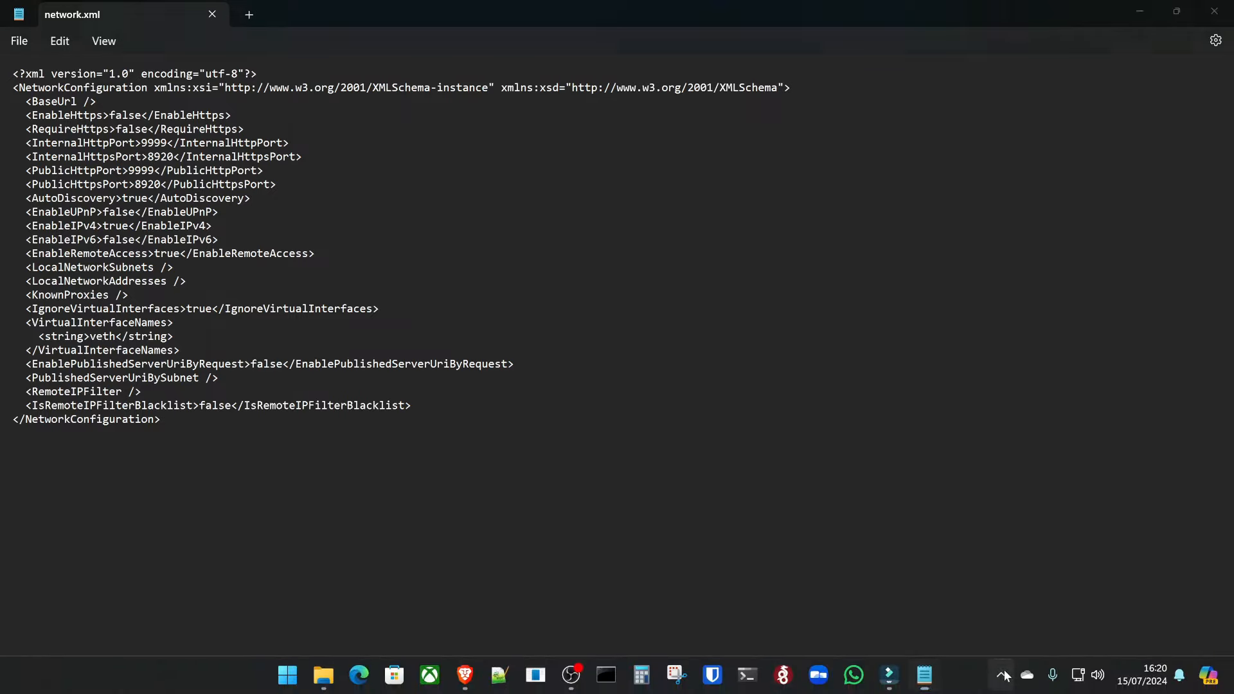
pyautogui.rightClick(937, 562)
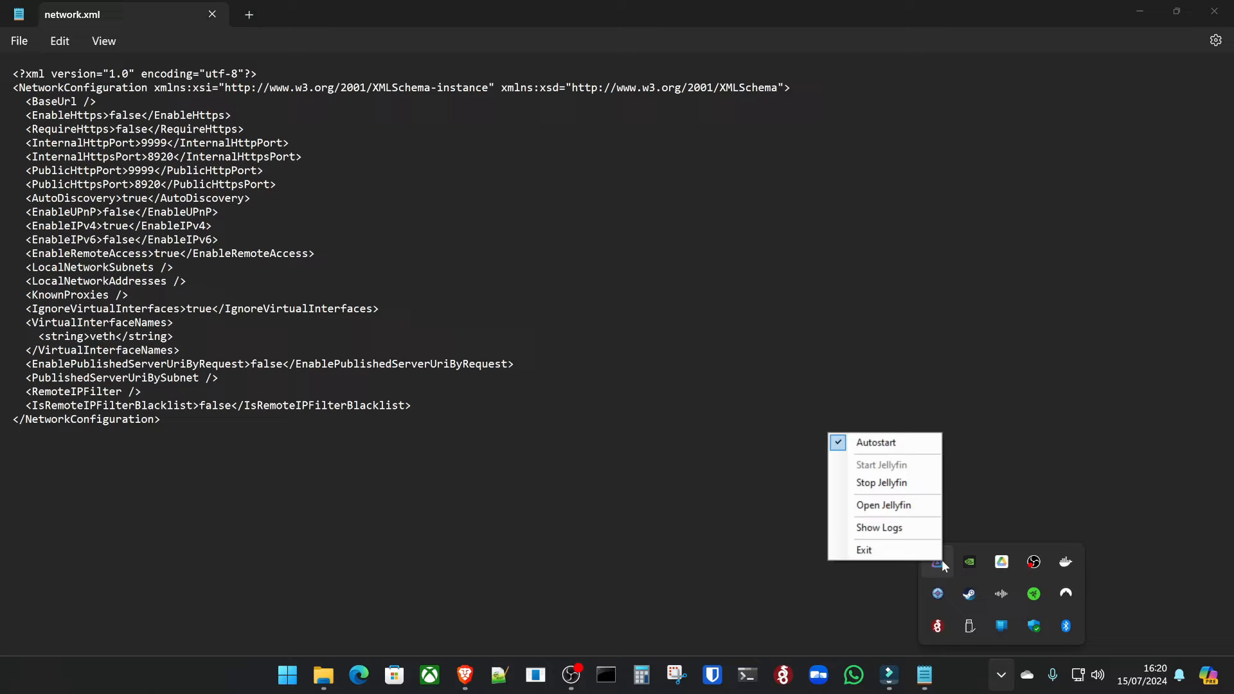
pyautogui.click(888, 490)
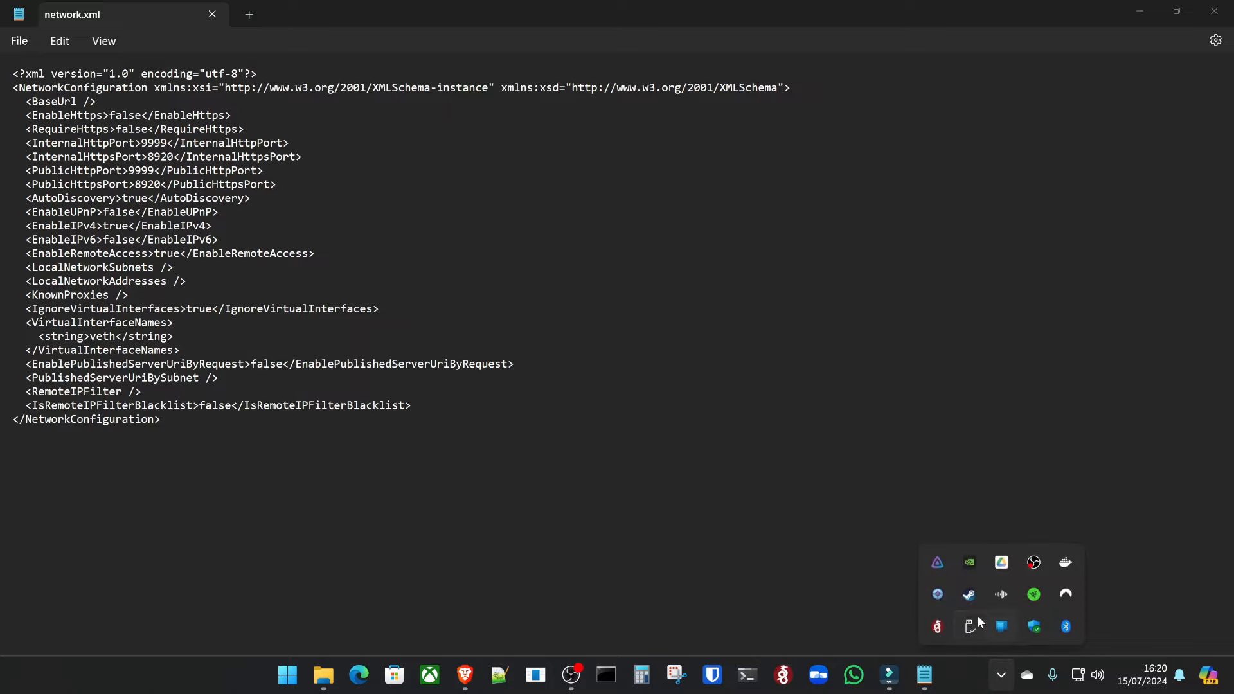
pyautogui.rightClick(943, 550)
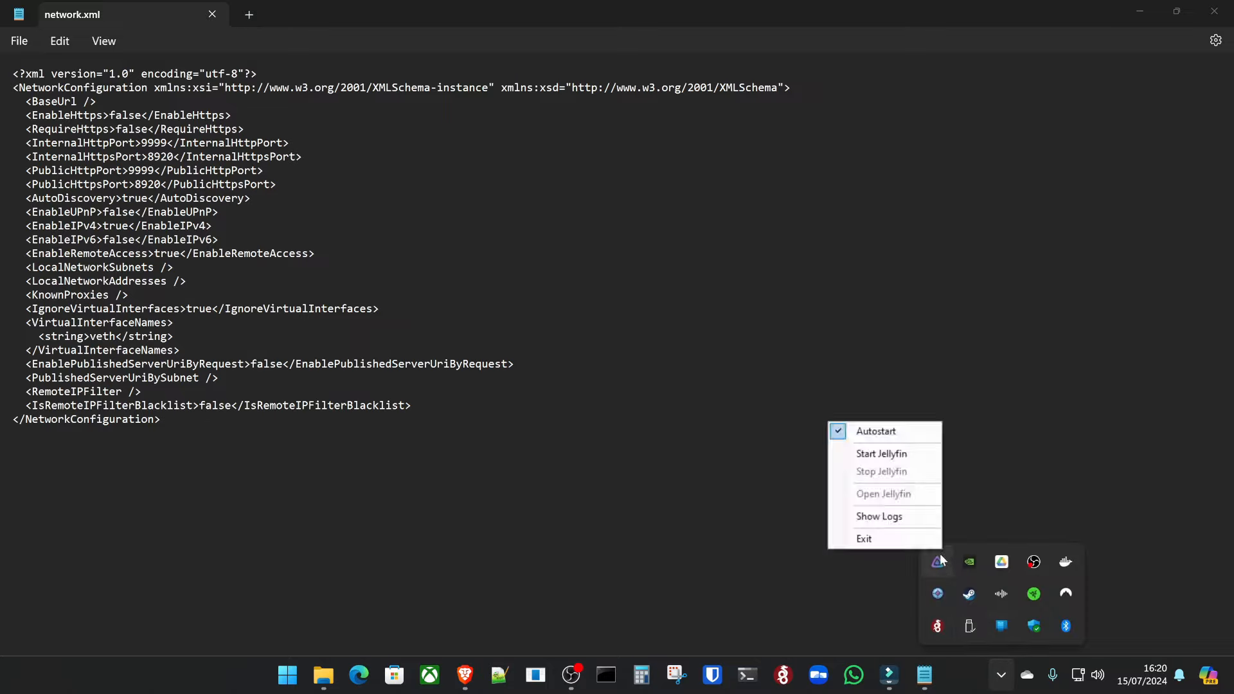
pyautogui.click(891, 538)
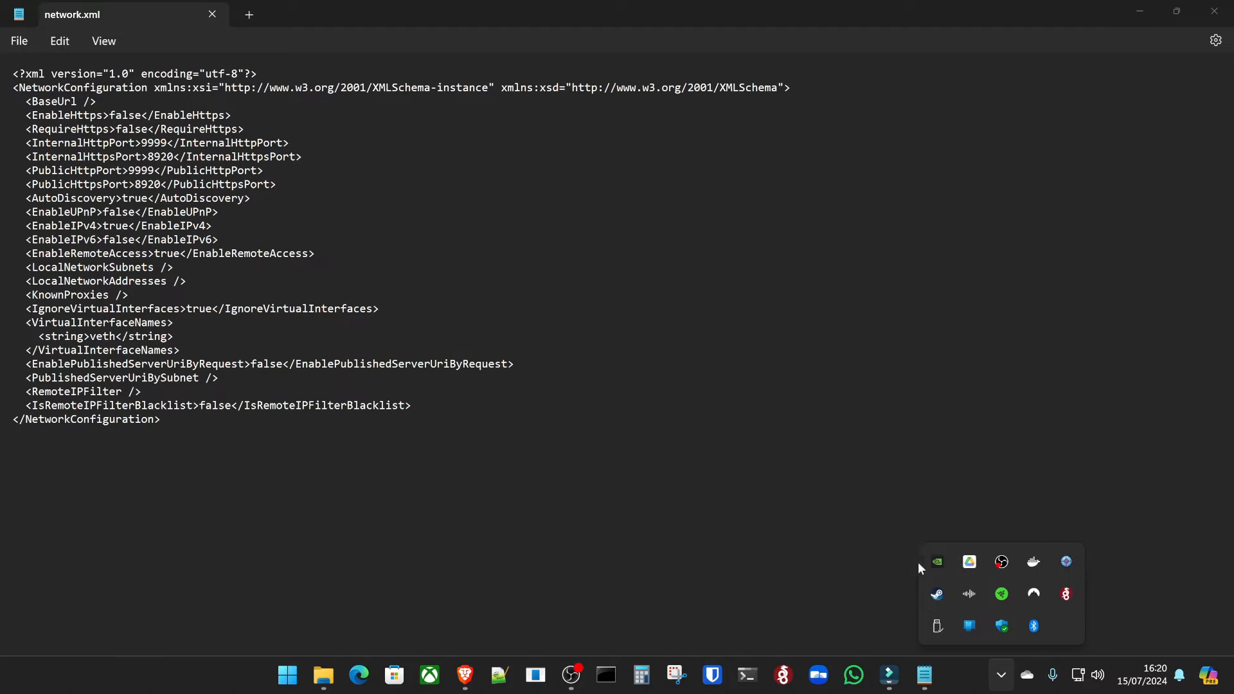
# - Relaunch the Jellyfin Tray App and show the hidden system tray icons
pyautogui.click(289, 675)
pyautogui.write('jellyfin Tray App')
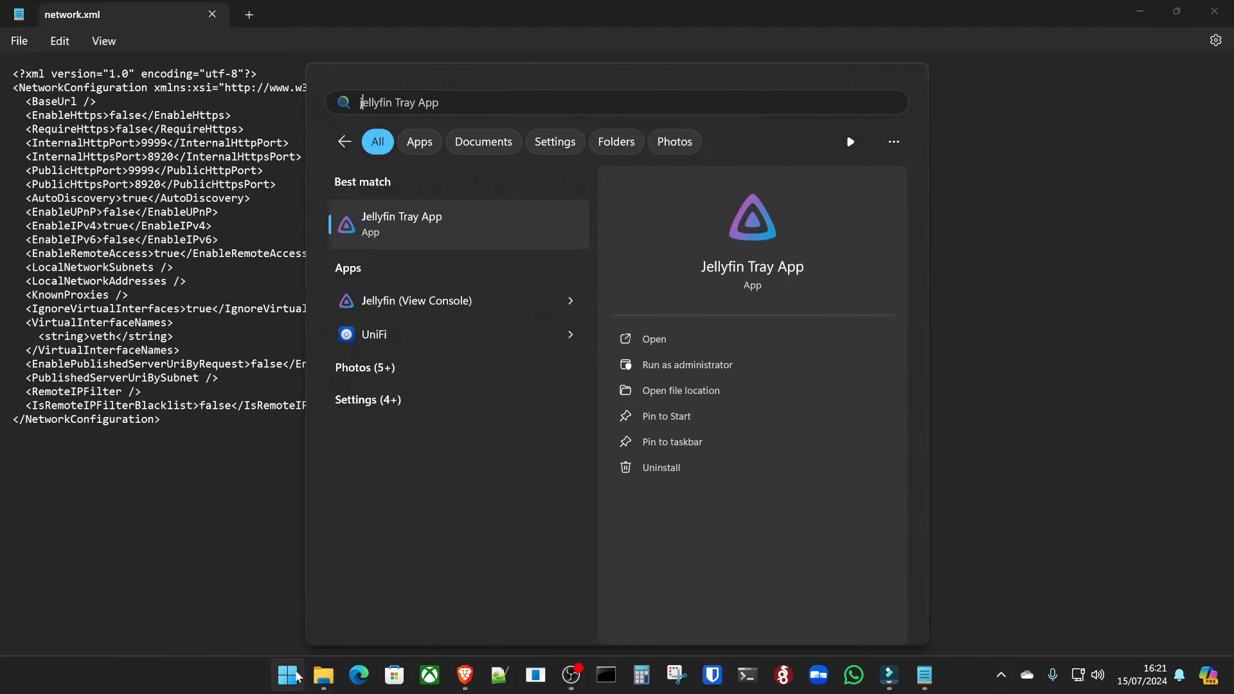
pyautogui.press('Return')
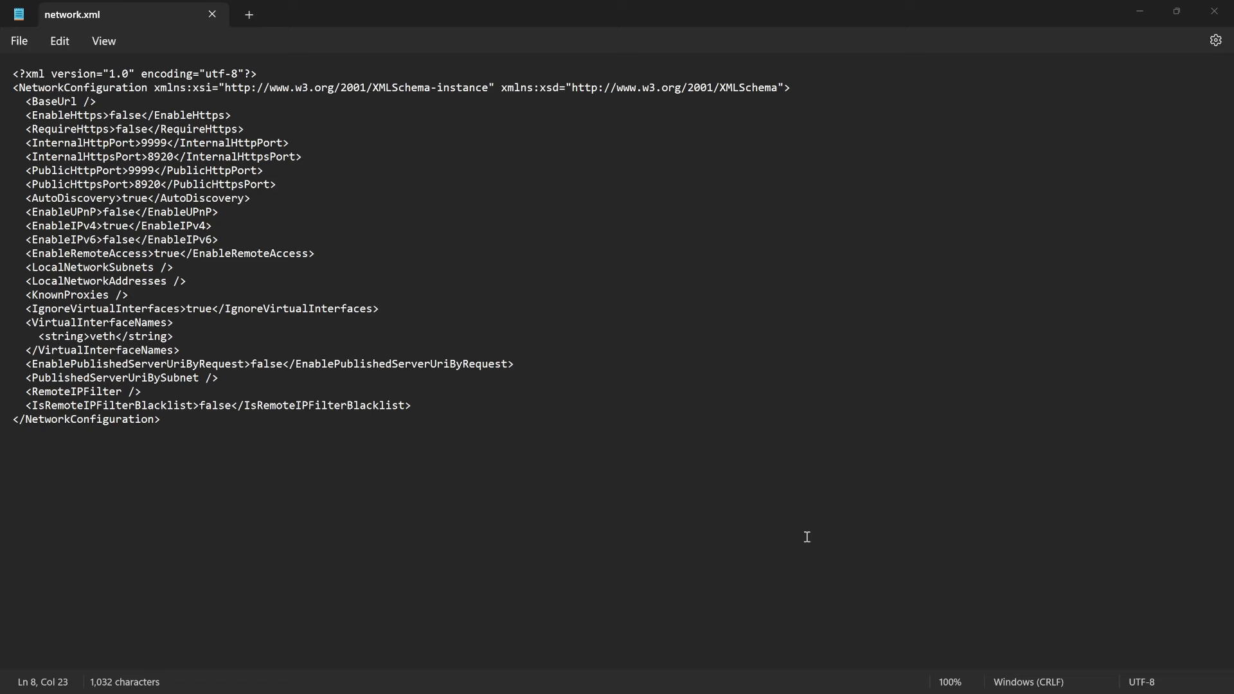
pyautogui.click(1000, 675)
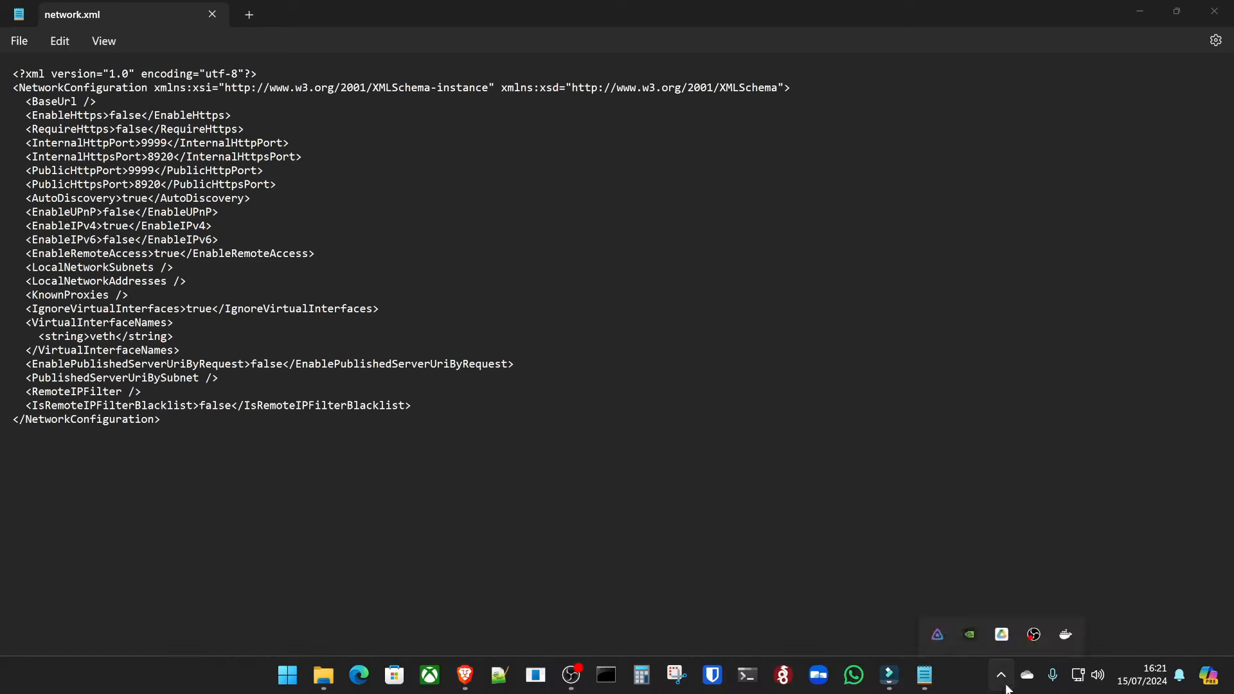
# - Allow Jellyfin.Server through Windows Firewall and open Jellyfin from its system tray app
pyautogui.rightClick(933, 564)
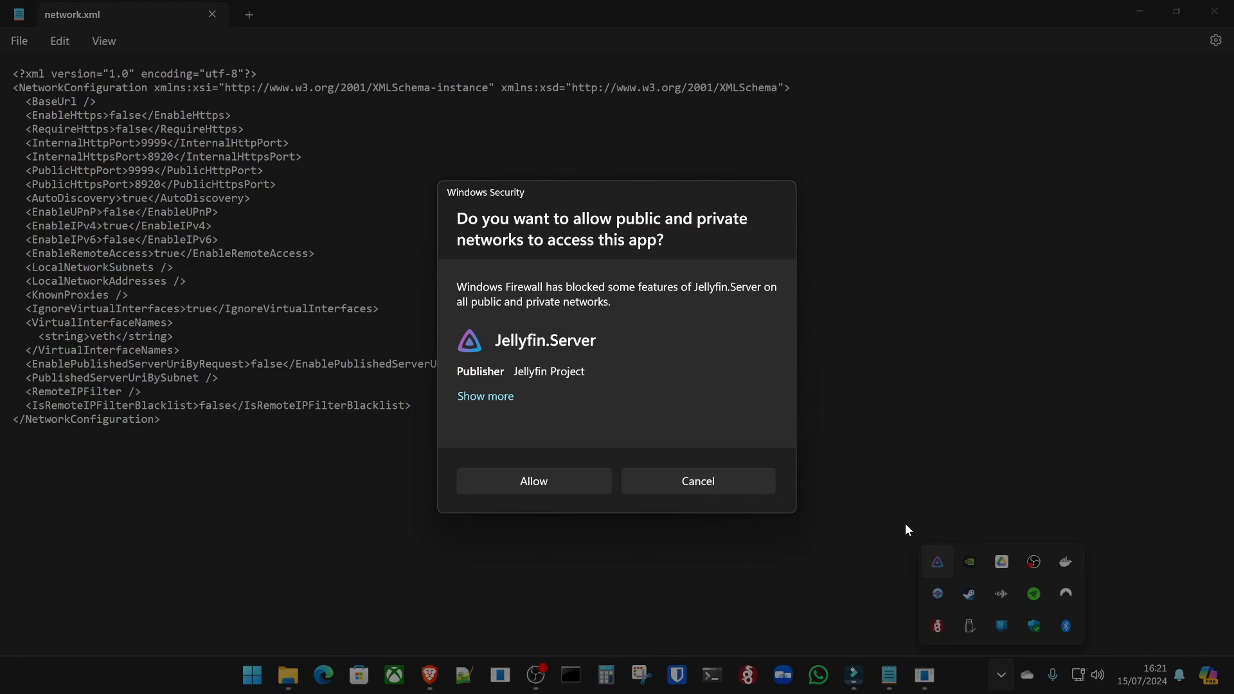
pyautogui.click(529, 484)
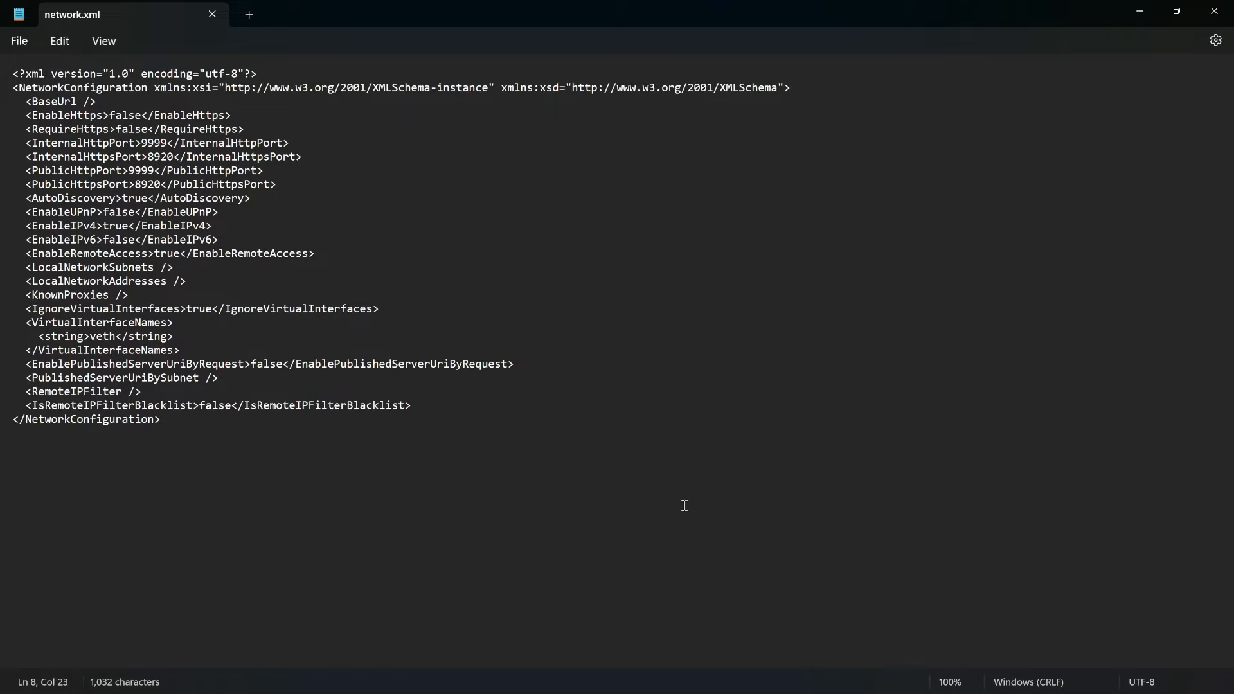
pyautogui.click(1001, 675)
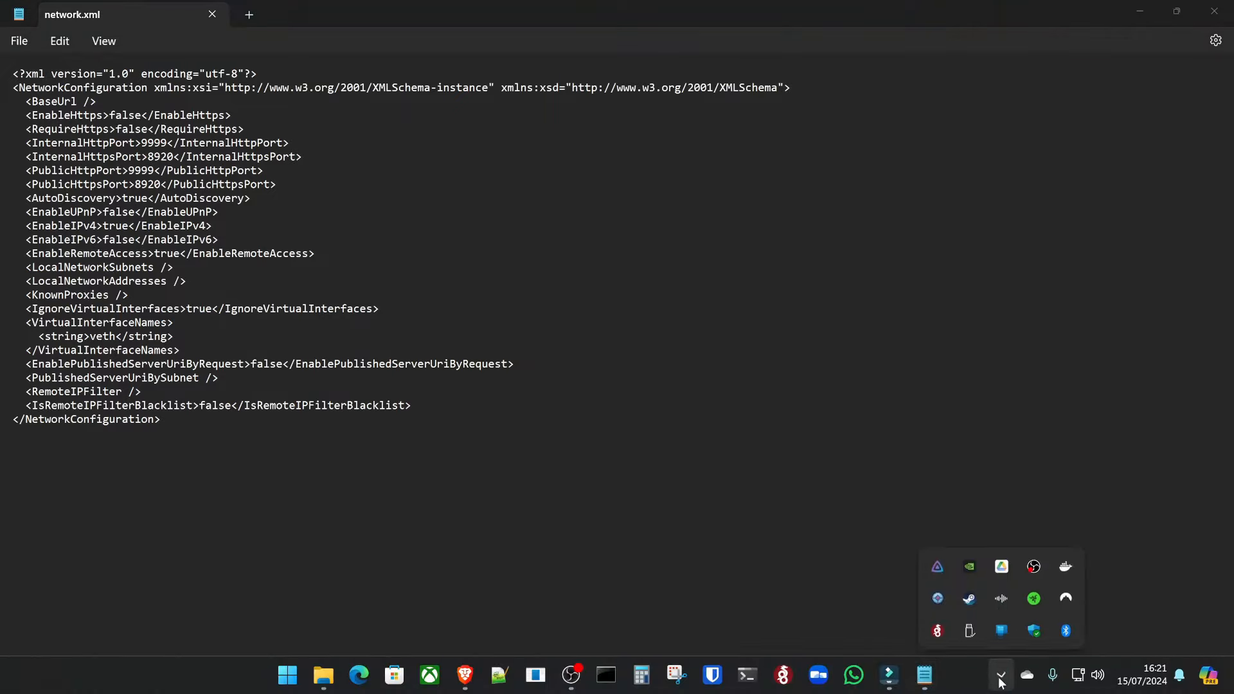
pyautogui.rightClick(948, 557)
pyautogui.click(895, 499)
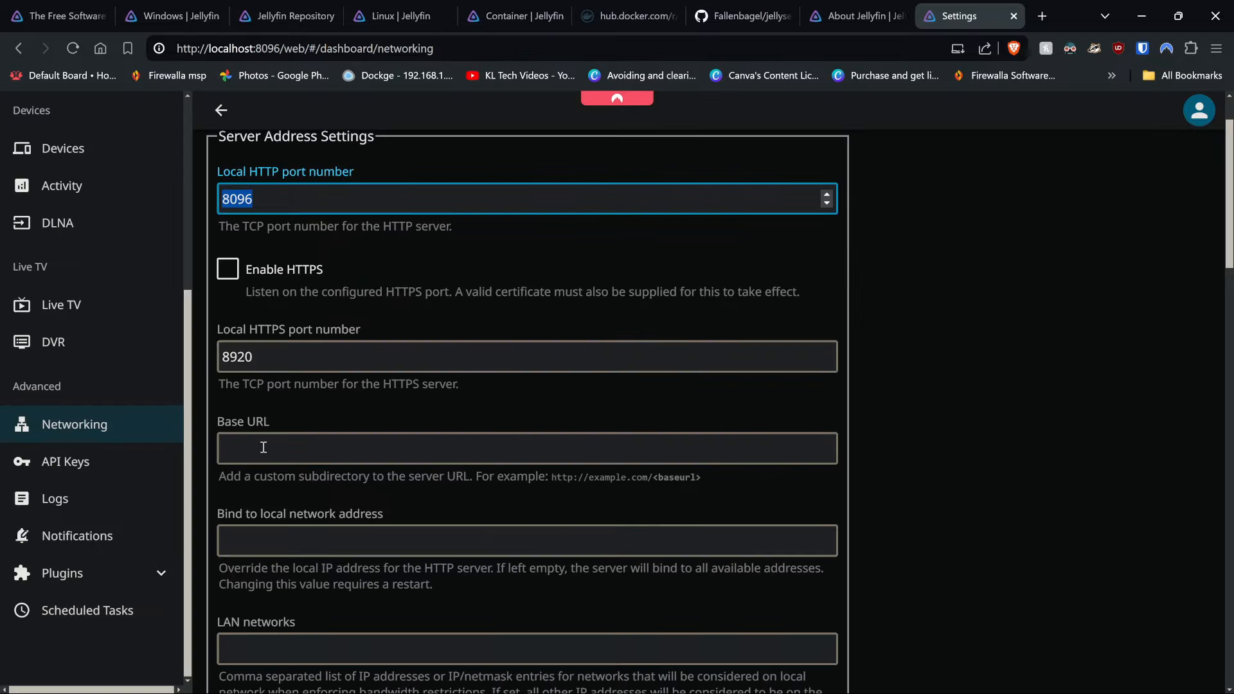
# - Examine the Base URL, Bind to local network address and LAN networks fields in Jellyfin's Networking settings
pyautogui.click(261, 445)
pyautogui.scroll(-2, 292, 386)
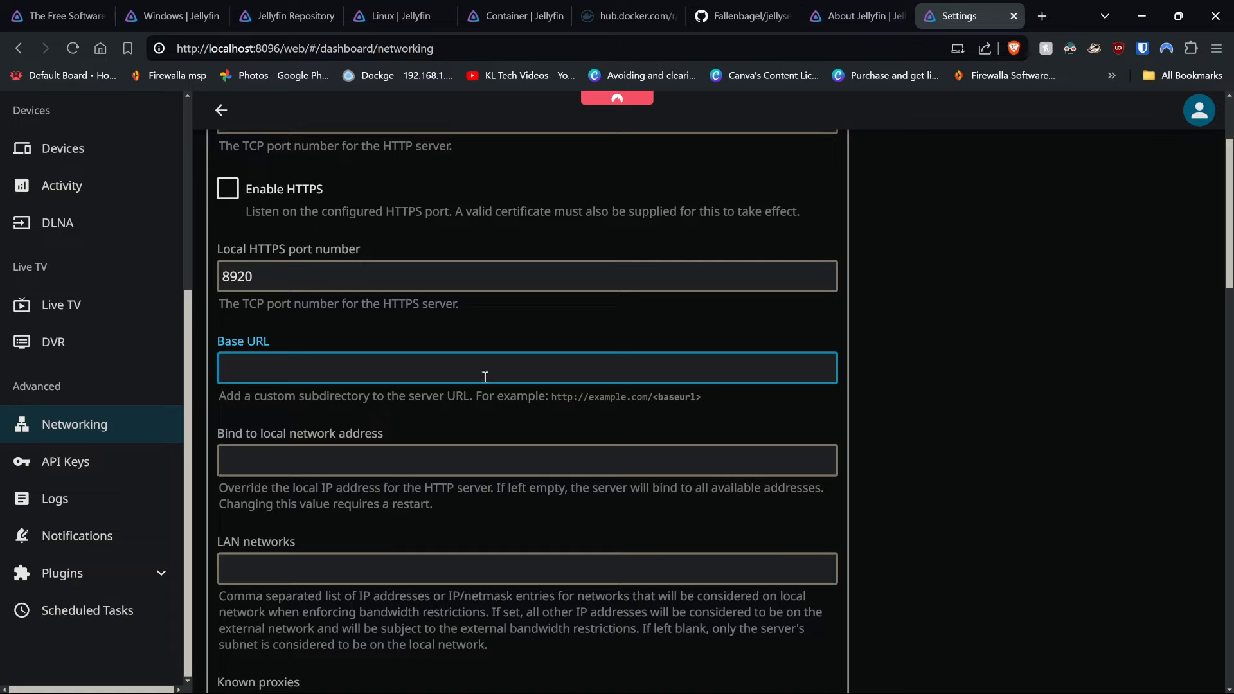
pyautogui.click(582, 397)
pyautogui.moveTo(582, 396); pyautogui.dragTo(383, 434)
pyautogui.click(582, 397)
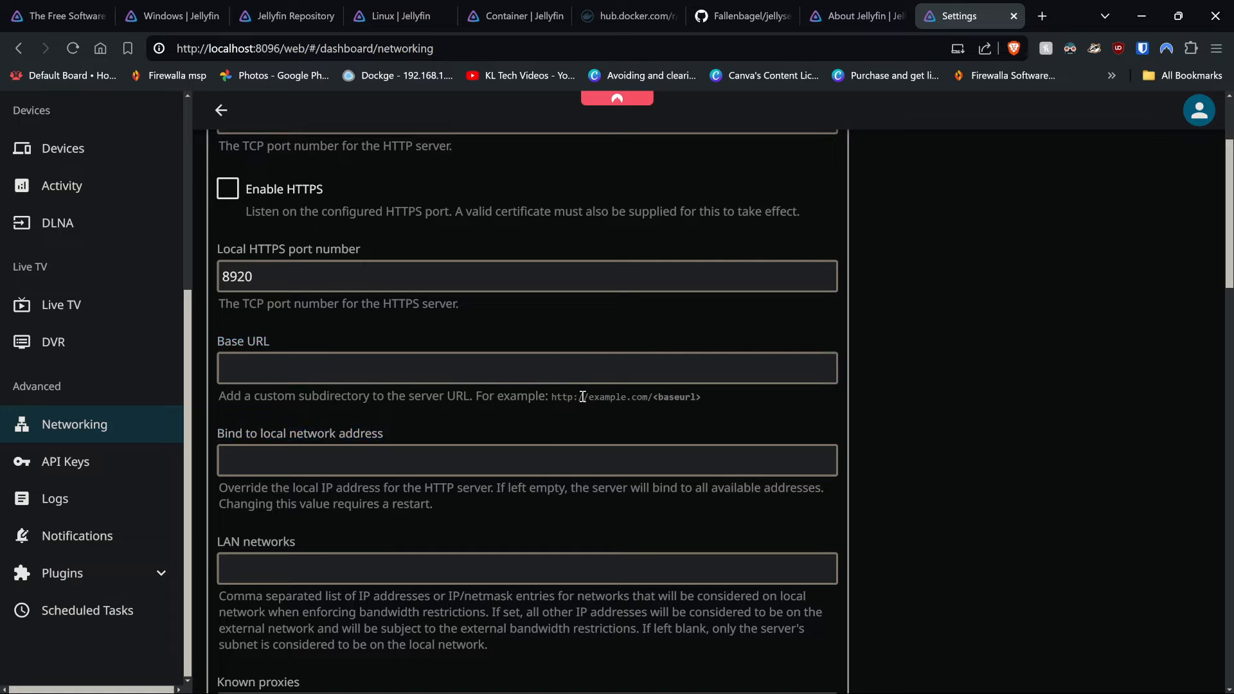
pyautogui.moveTo(582, 397); pyautogui.dragTo(639, 397)
pyautogui.click(638, 396)
pyautogui.scroll(-1, 545, 431)
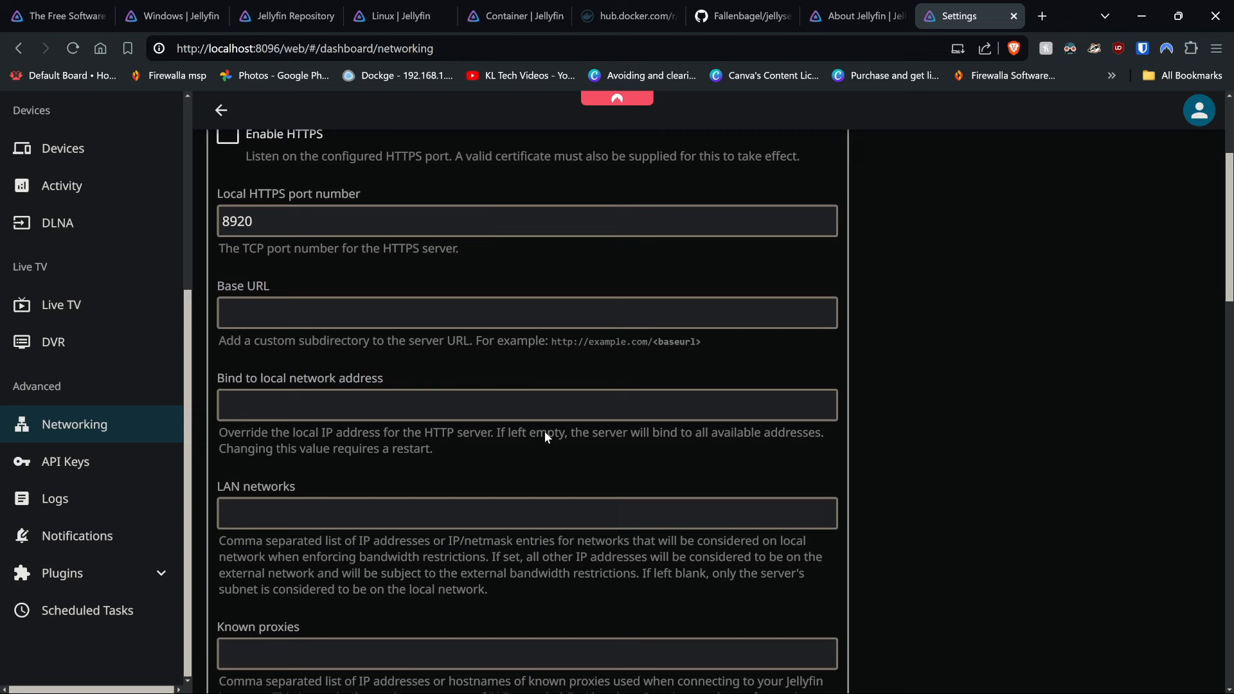
pyautogui.click(445, 364)
pyautogui.scroll(-1, 510, 363)
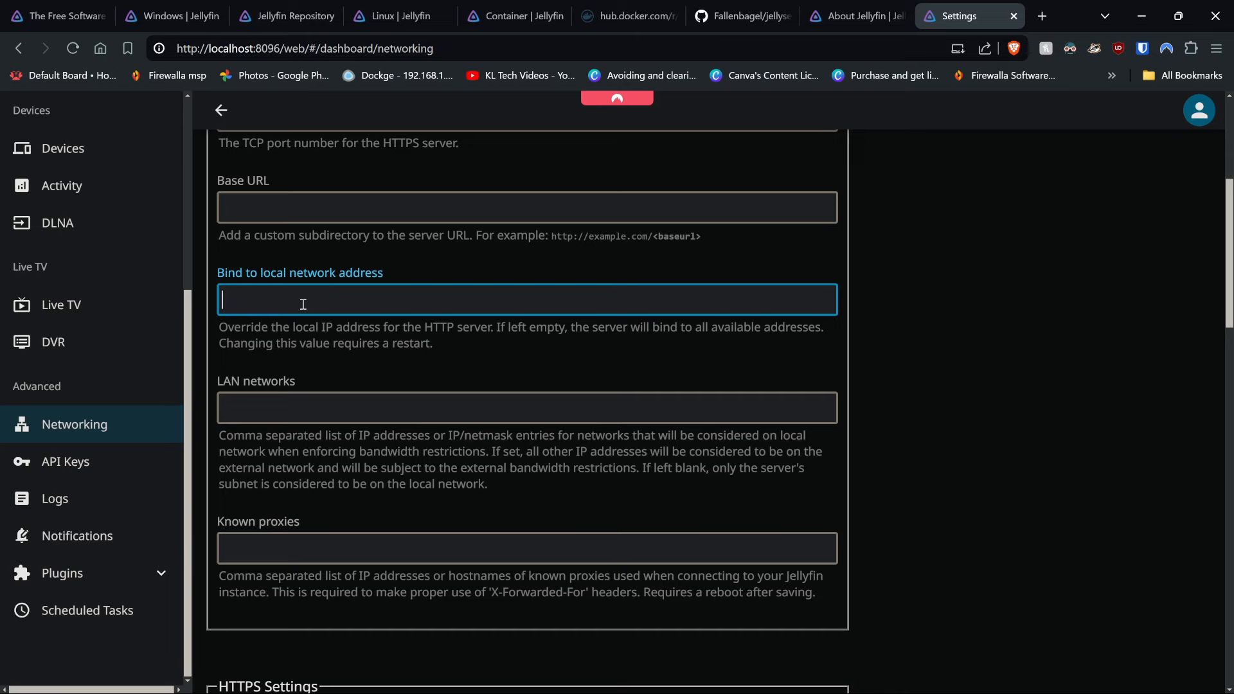
pyautogui.click(291, 399)
pyautogui.scroll(-1, 291, 399)
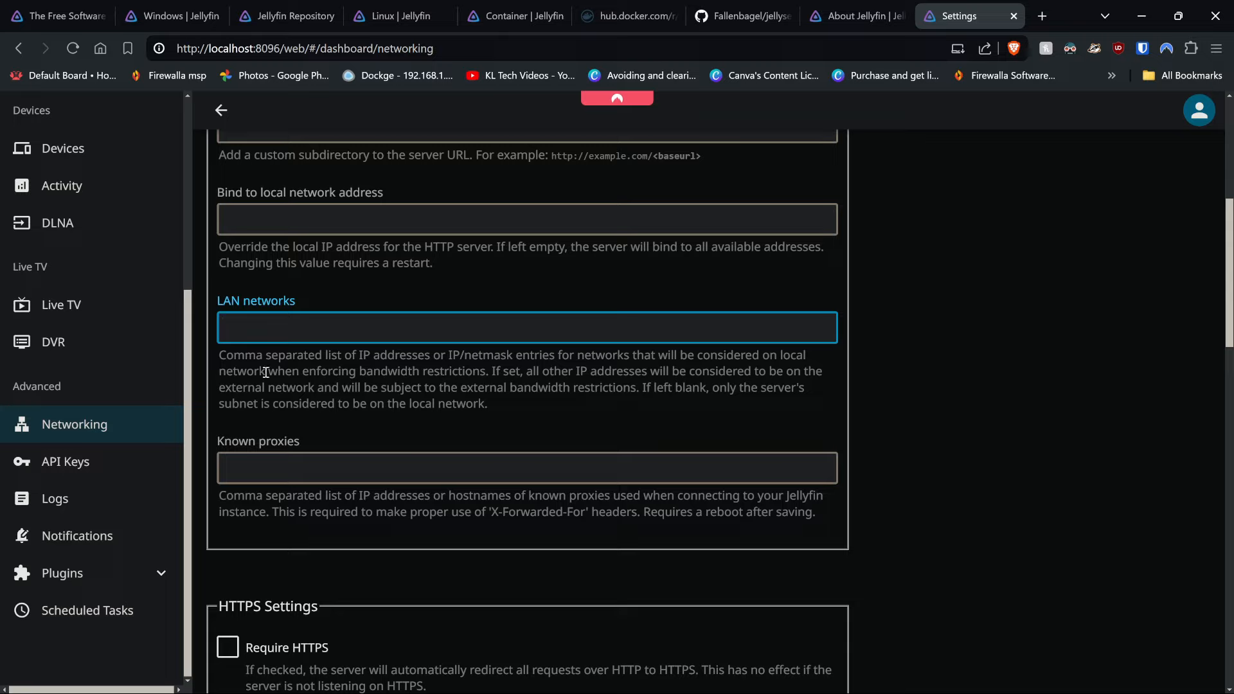
pyautogui.click(399, 366)
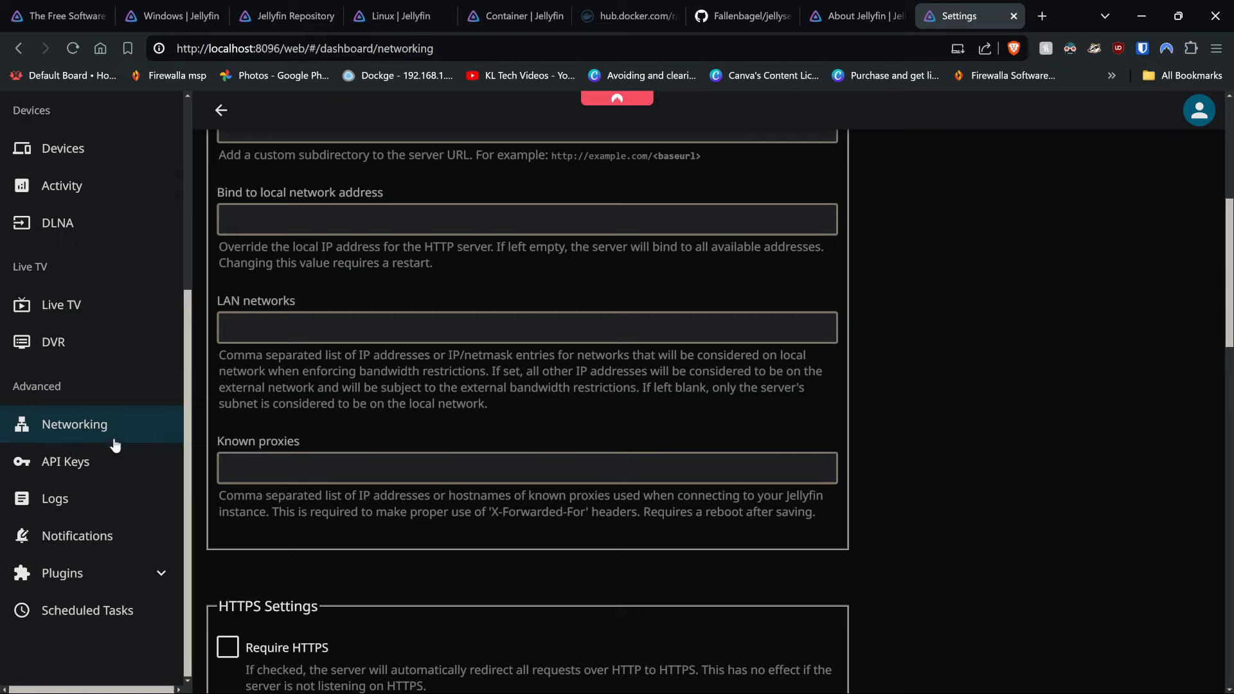
# - Review the Known proxies field, the HTTPS Settings and the Remote Access Settings on the Networking page
pyautogui.scroll(-1, 431, 386)
pyautogui.scroll(-1, 433, 391)
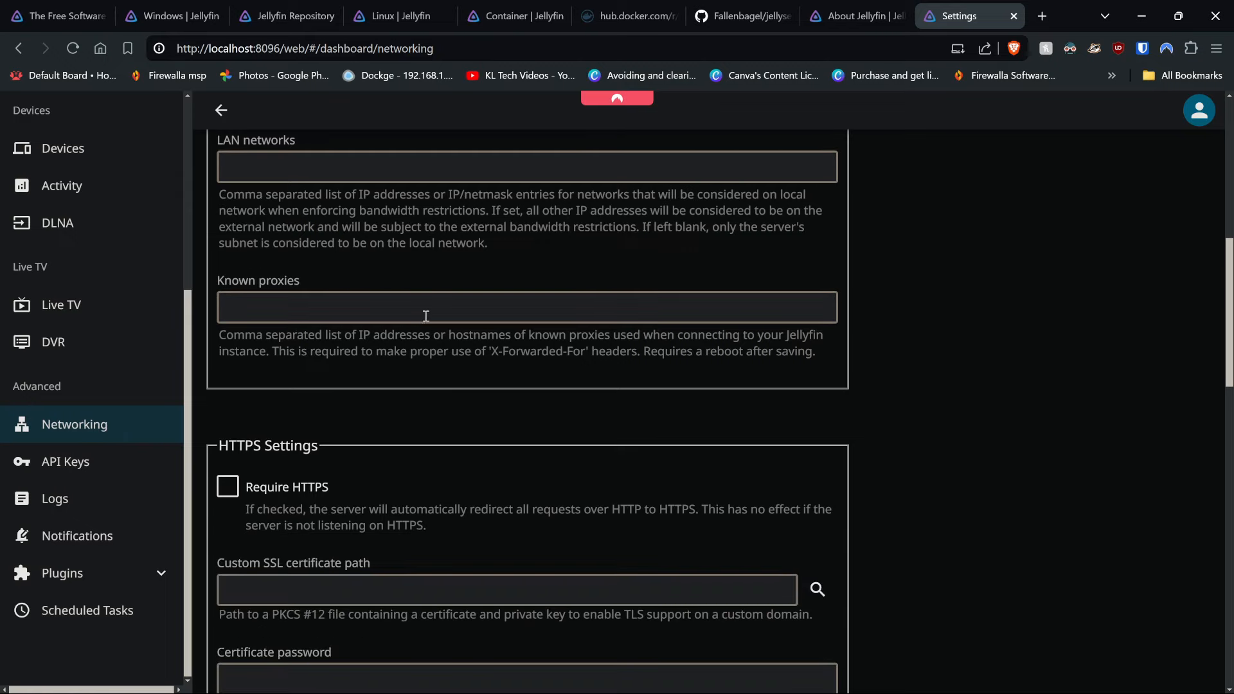
pyautogui.click(424, 302)
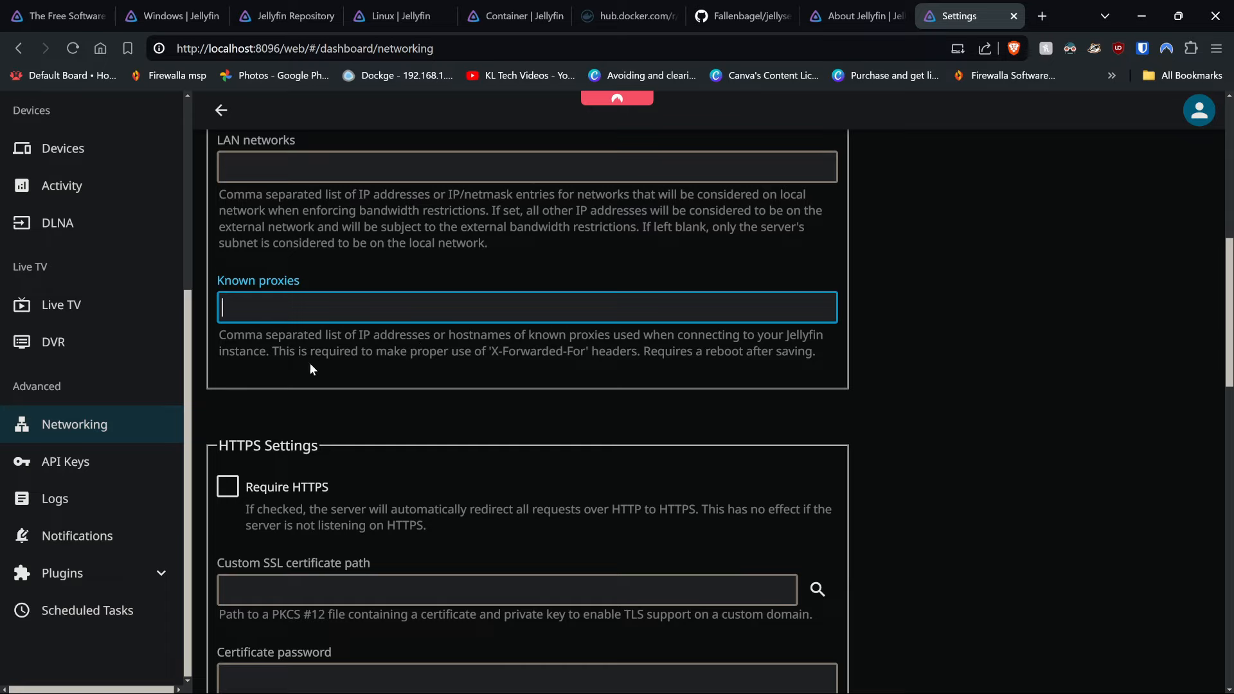
pyautogui.scroll(-3, 575, 315)
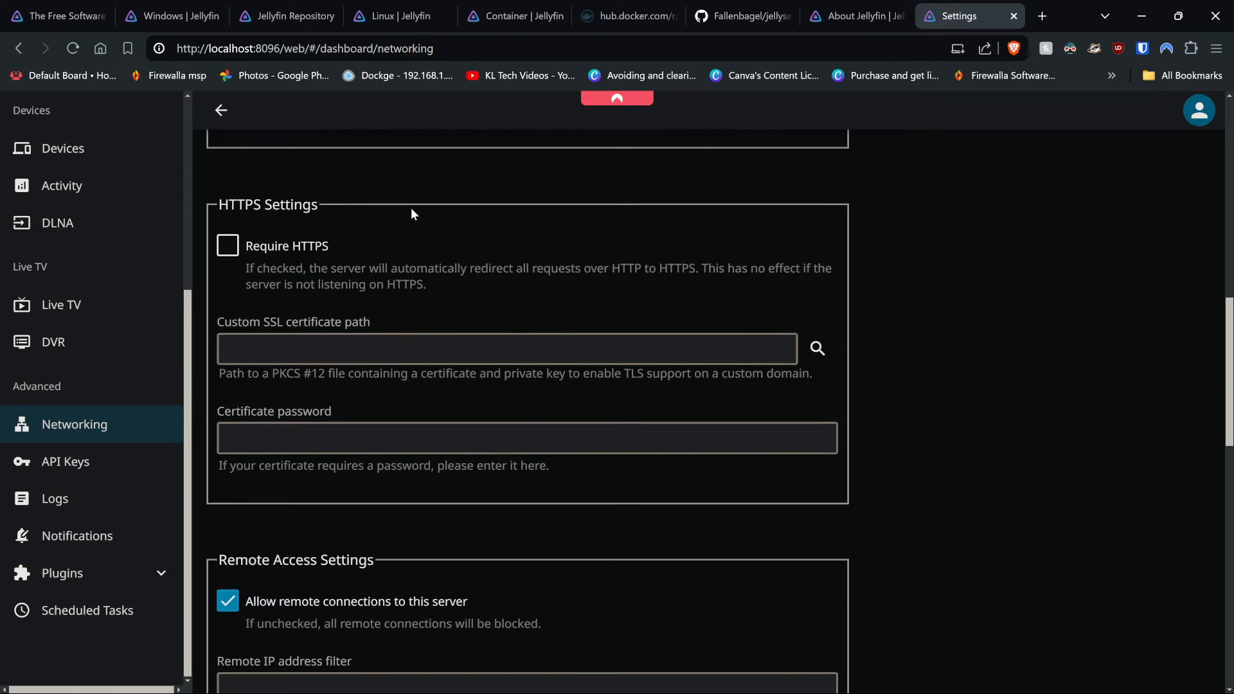
pyautogui.scroll(-2, 331, 222)
pyautogui.scroll(12, 543, 435)
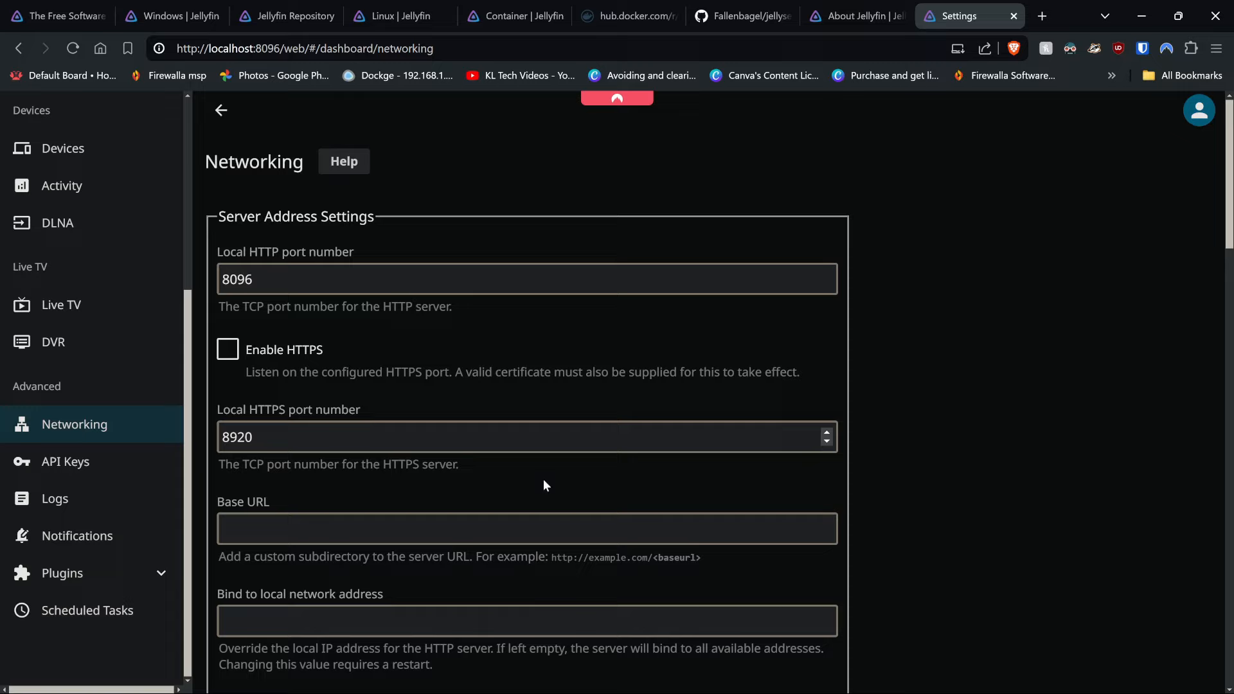
pyautogui.scroll(-10, 577, 479)
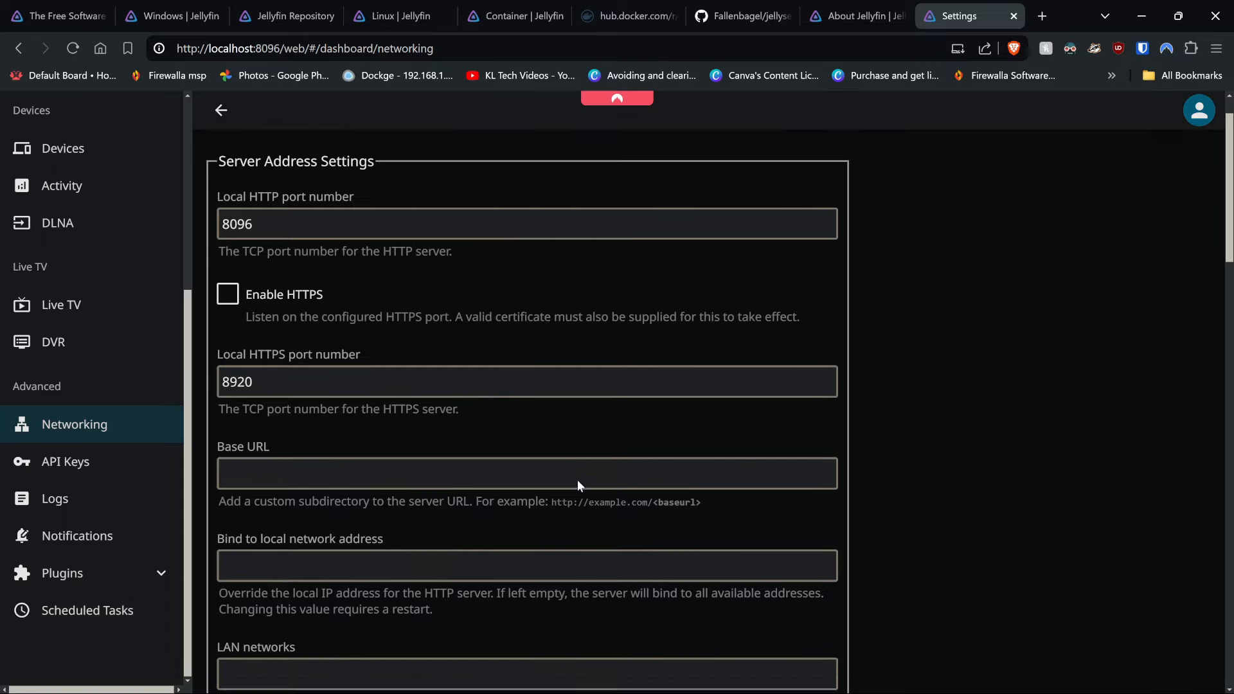
pyautogui.scroll(-1, 544, 479)
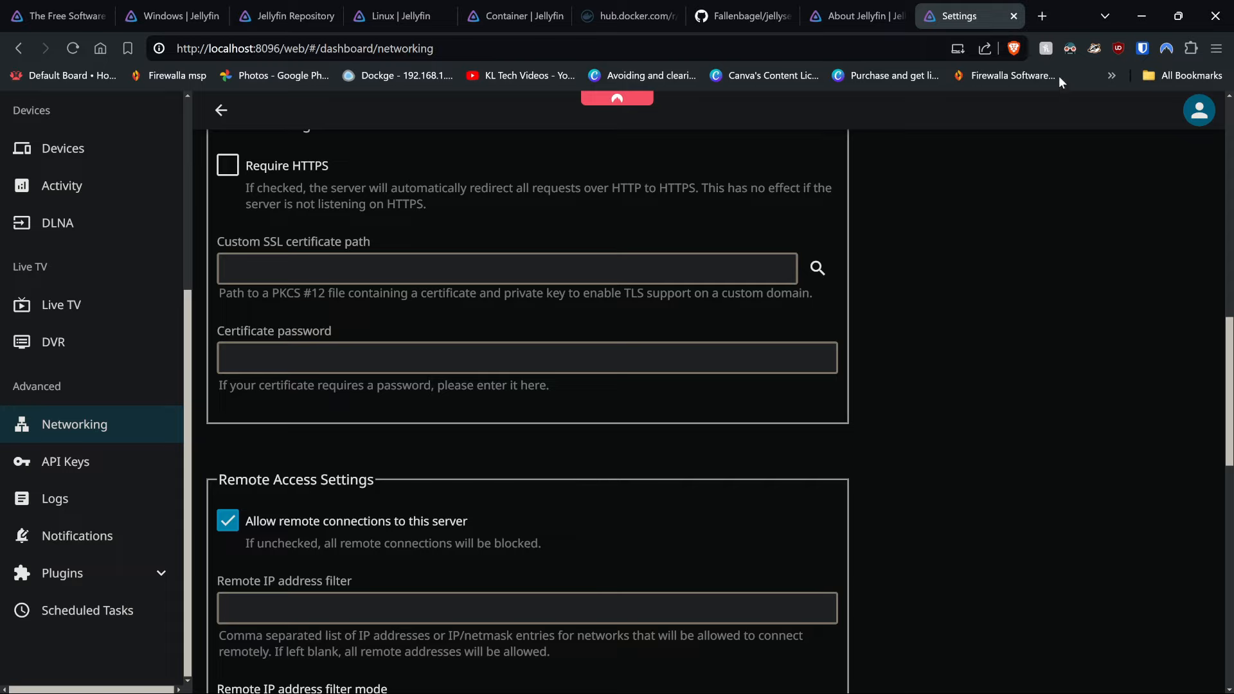
# - Switch to Nginx Proxy Manager and enter the domain name with the jellyfin subdomain for a new proxy host
pyautogui.click(1043, 16)
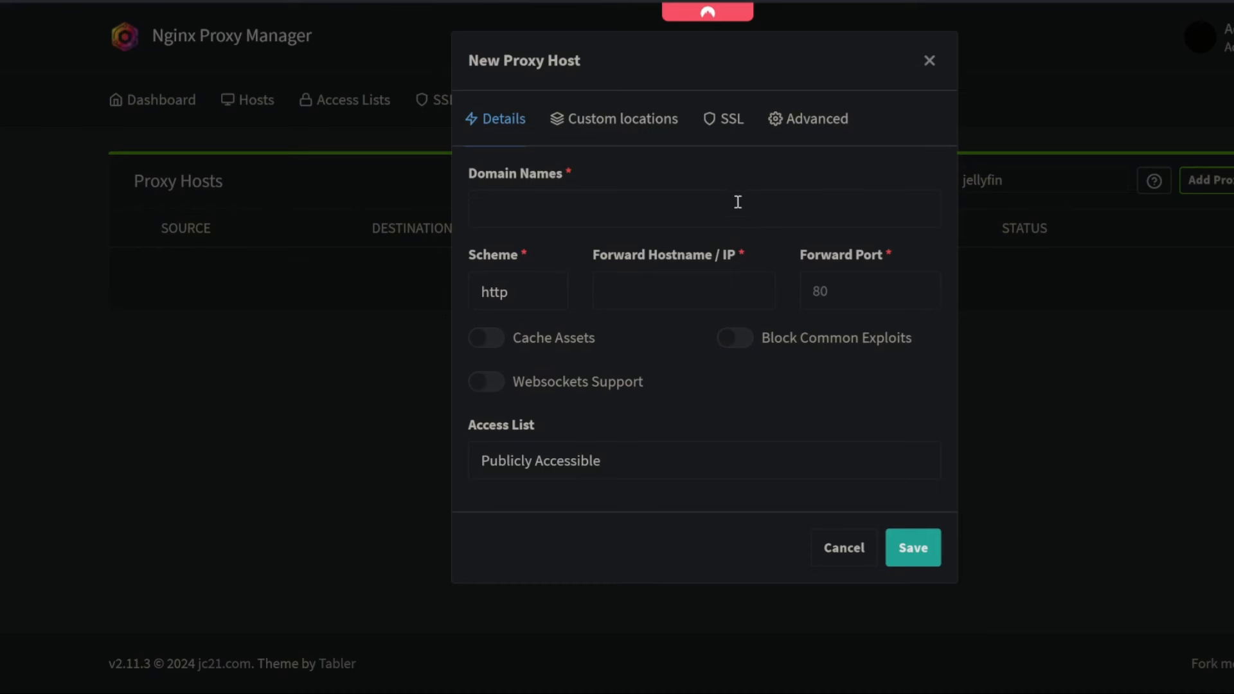
pyautogui.click(672, 216)
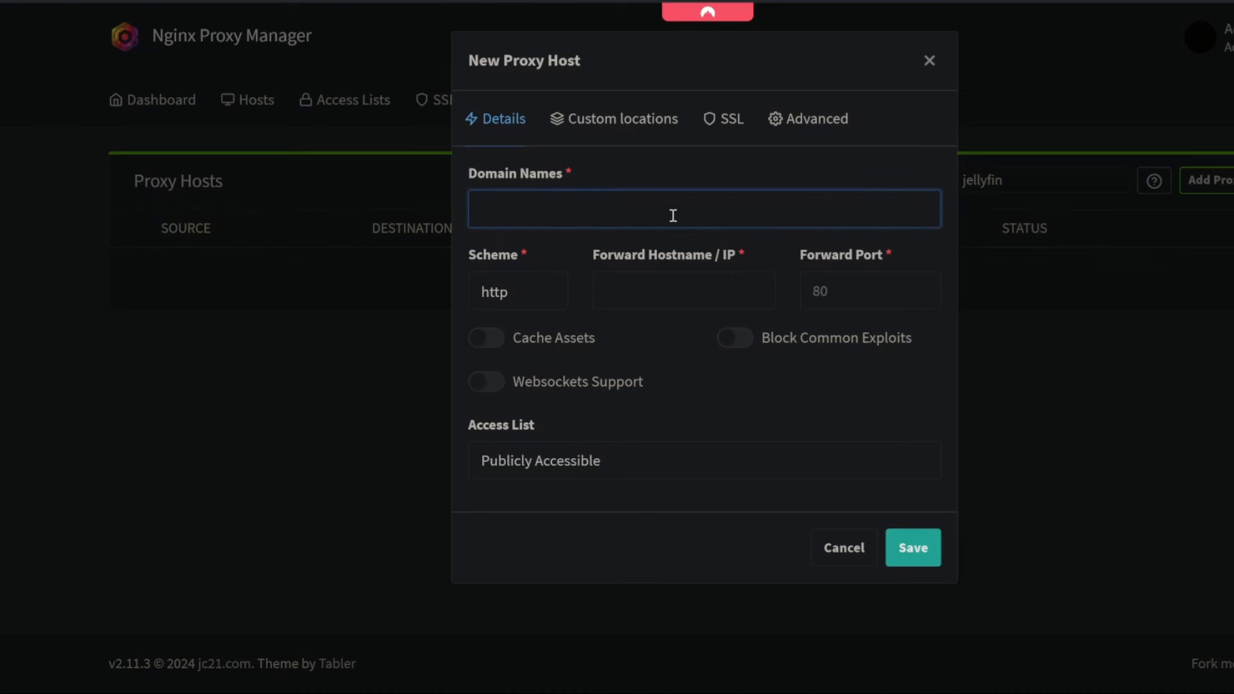
pyautogui.write('jellyfin')
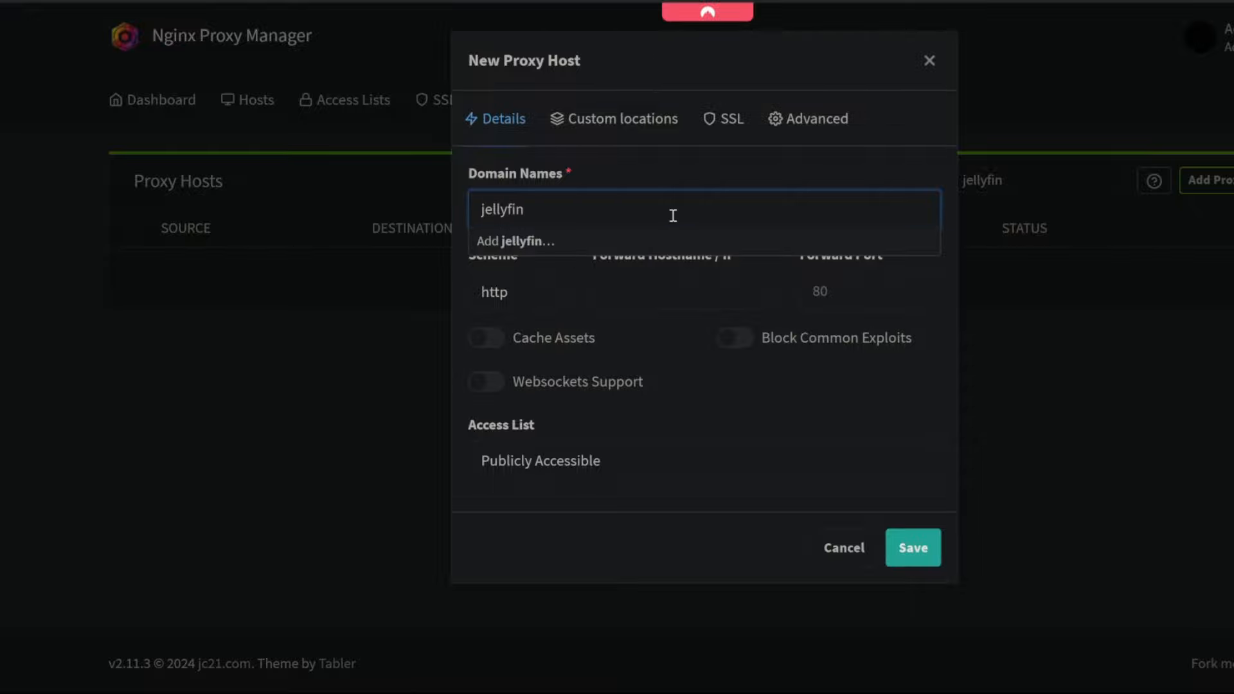
pyautogui.write('.')
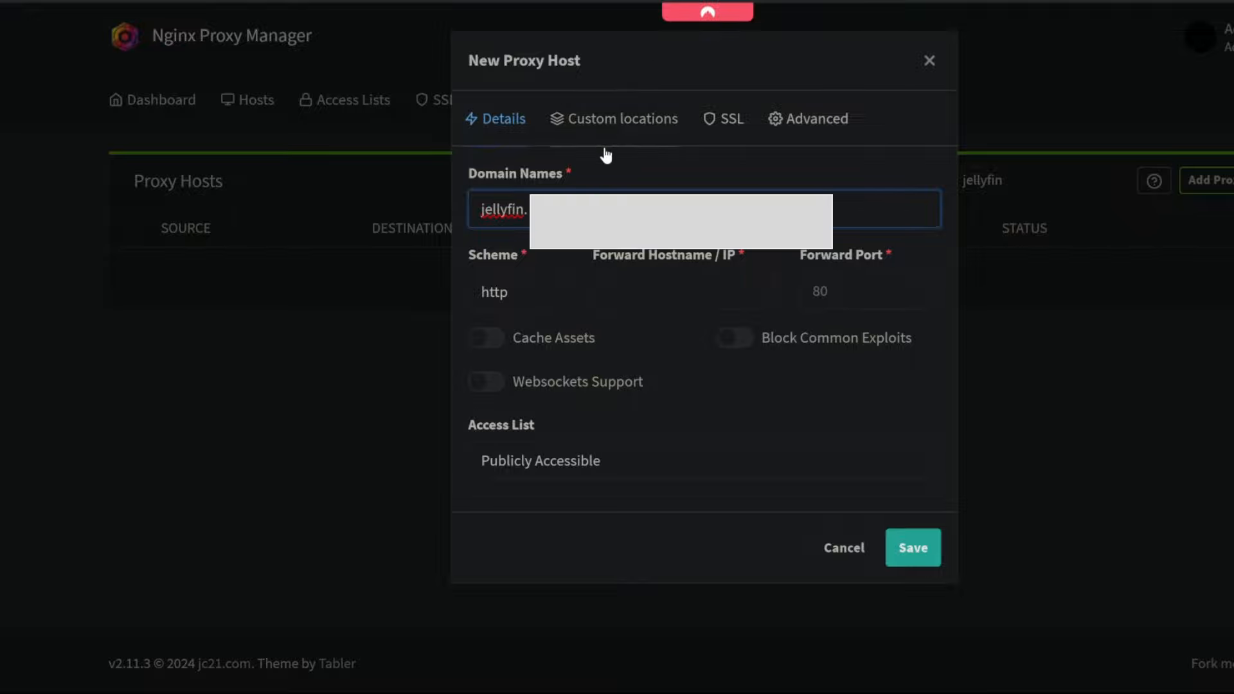
pyautogui.write('l')
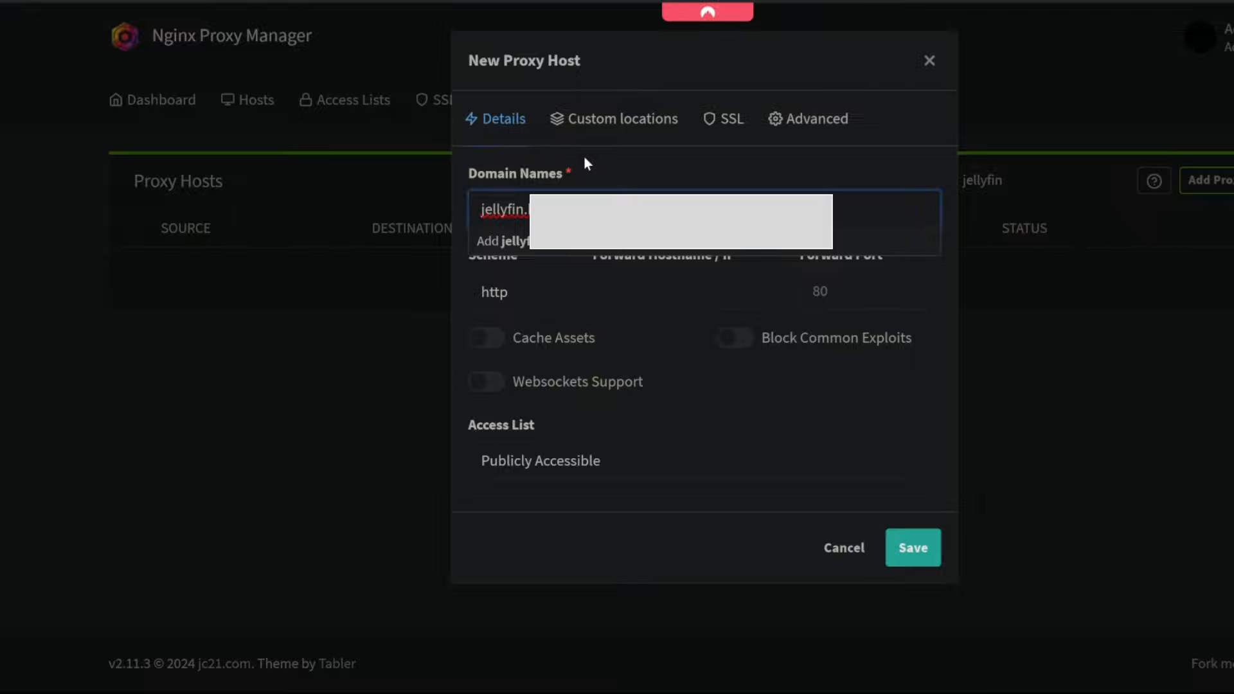
pyautogui.write('.c')
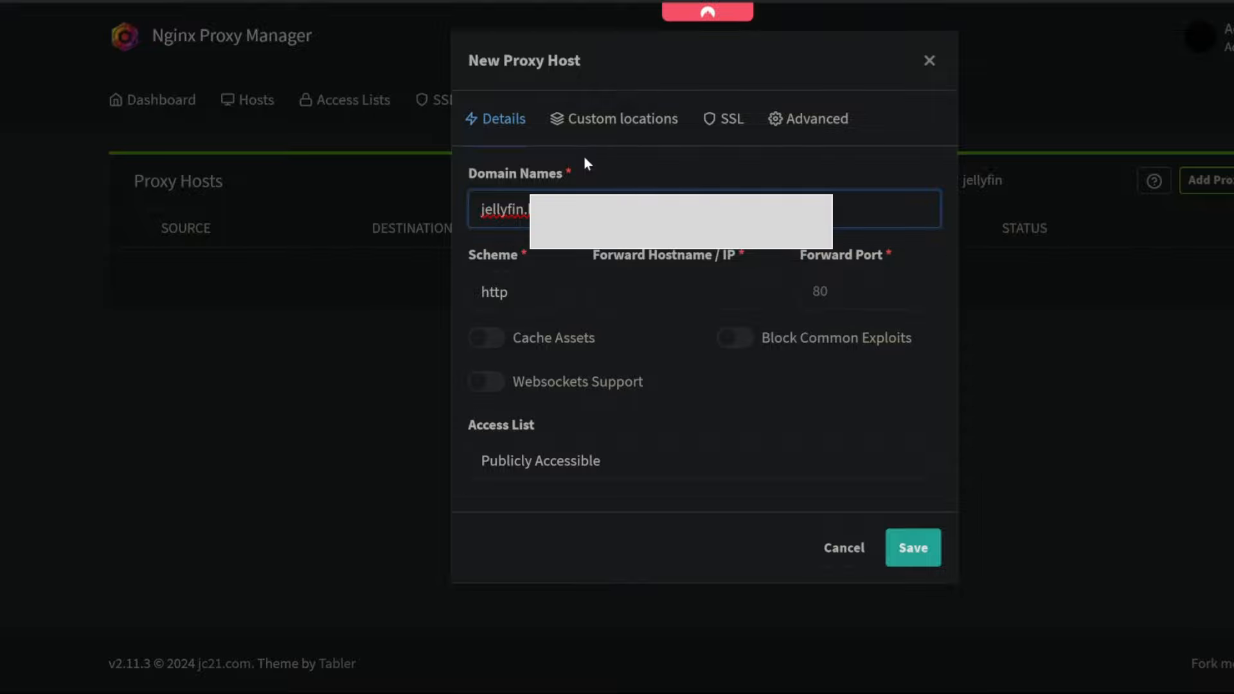
pyautogui.press('Tab')
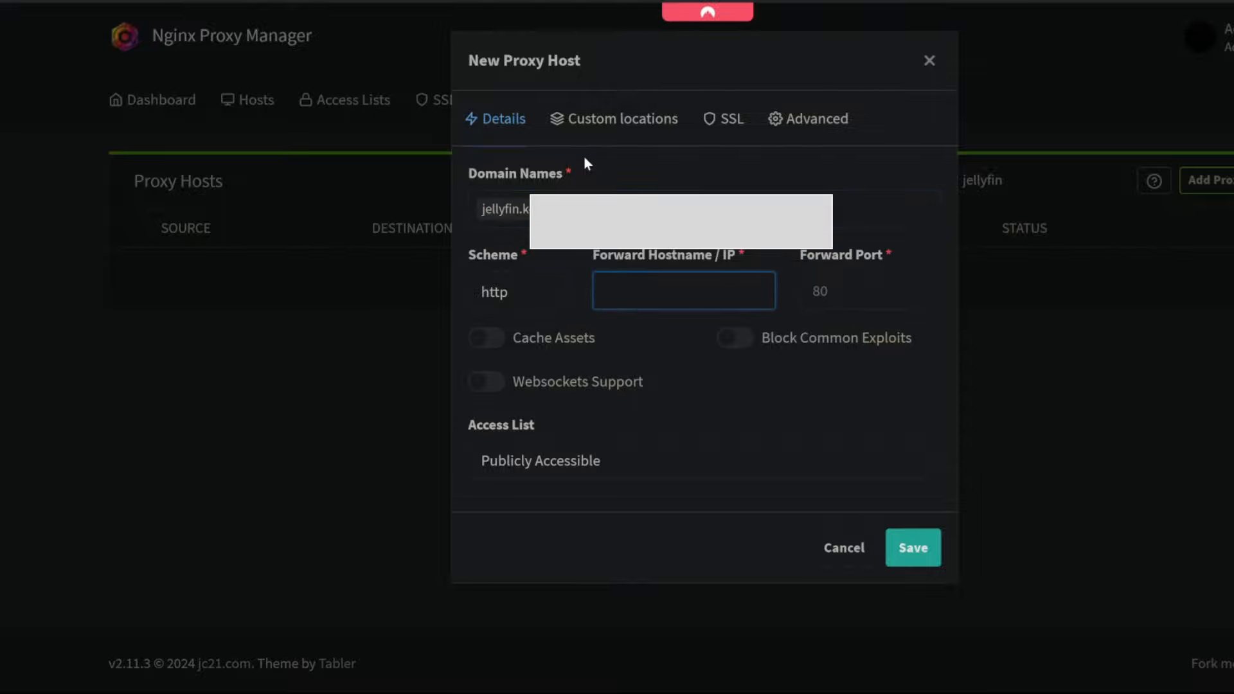
# - Forward the proxy host to 192.168.1.59 on port 8096 and enable Block Common Exploits and Websockets Support
pyautogui.write('192..168.1.59')
pyautogui.press('Tab')
pyautogui.write('8096')
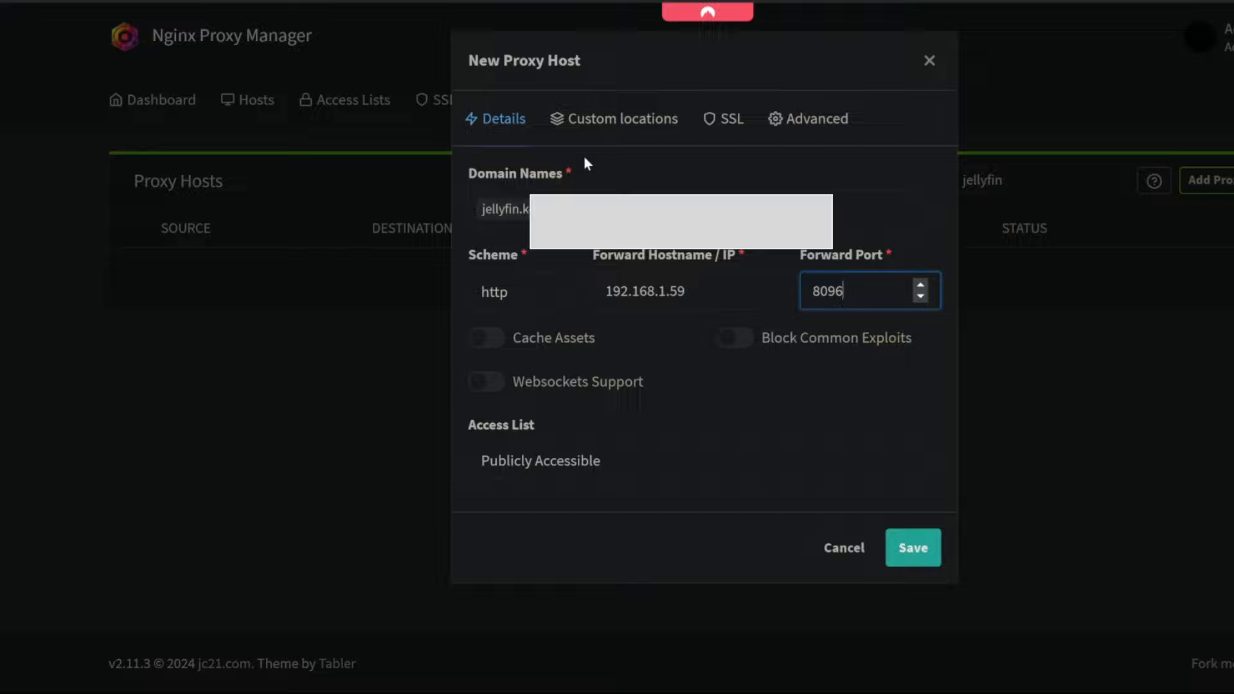
pyautogui.click(771, 340)
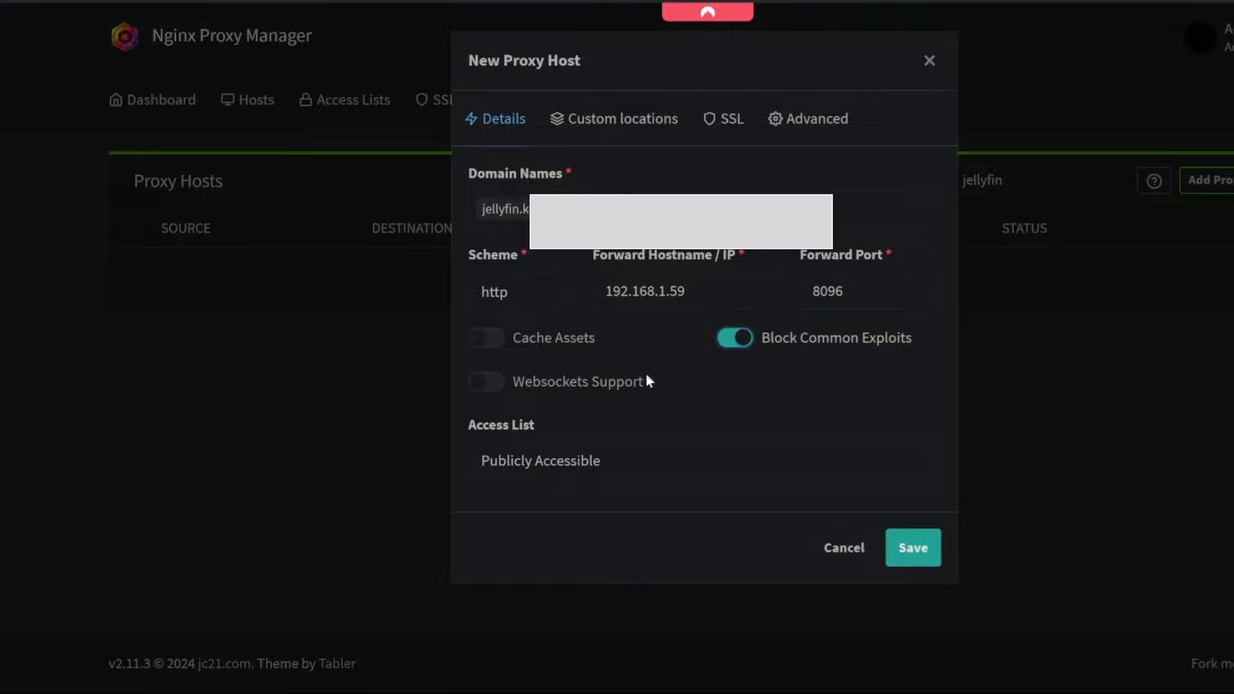
pyautogui.click(578, 387)
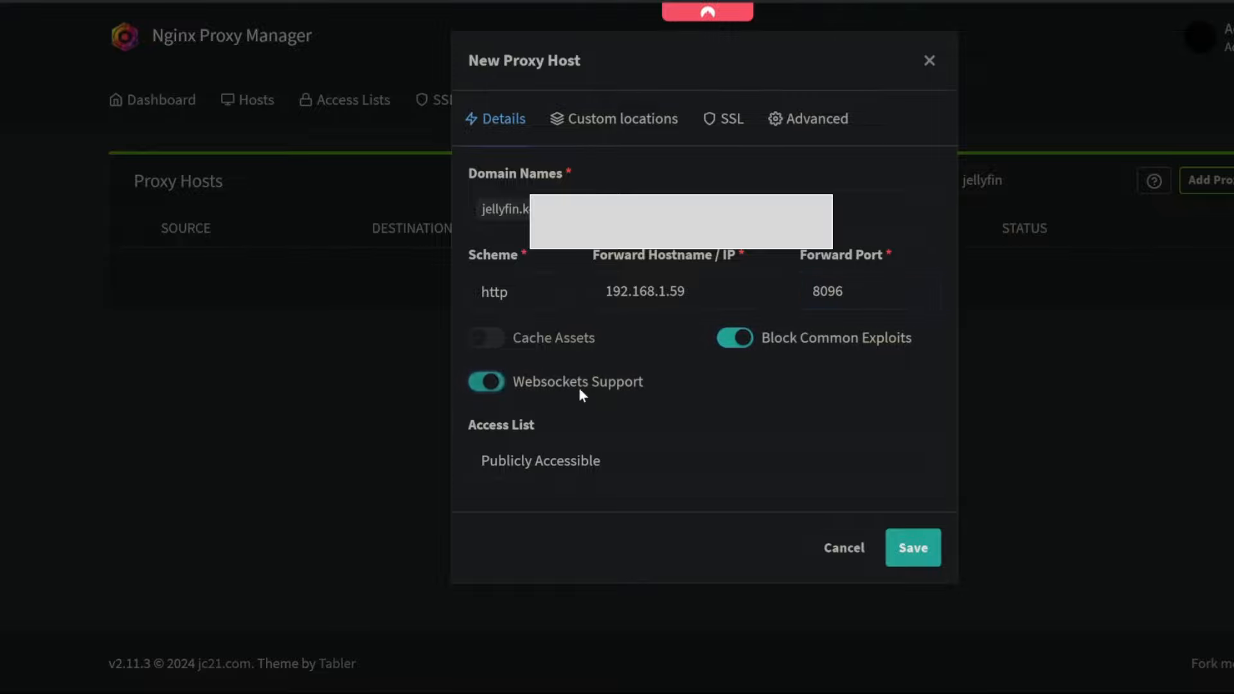
# - Assign the domain's SSL certificate to the proxy host, enable Force SSL and HTTP/2 Support, and return to its details
pyautogui.click(718, 121)
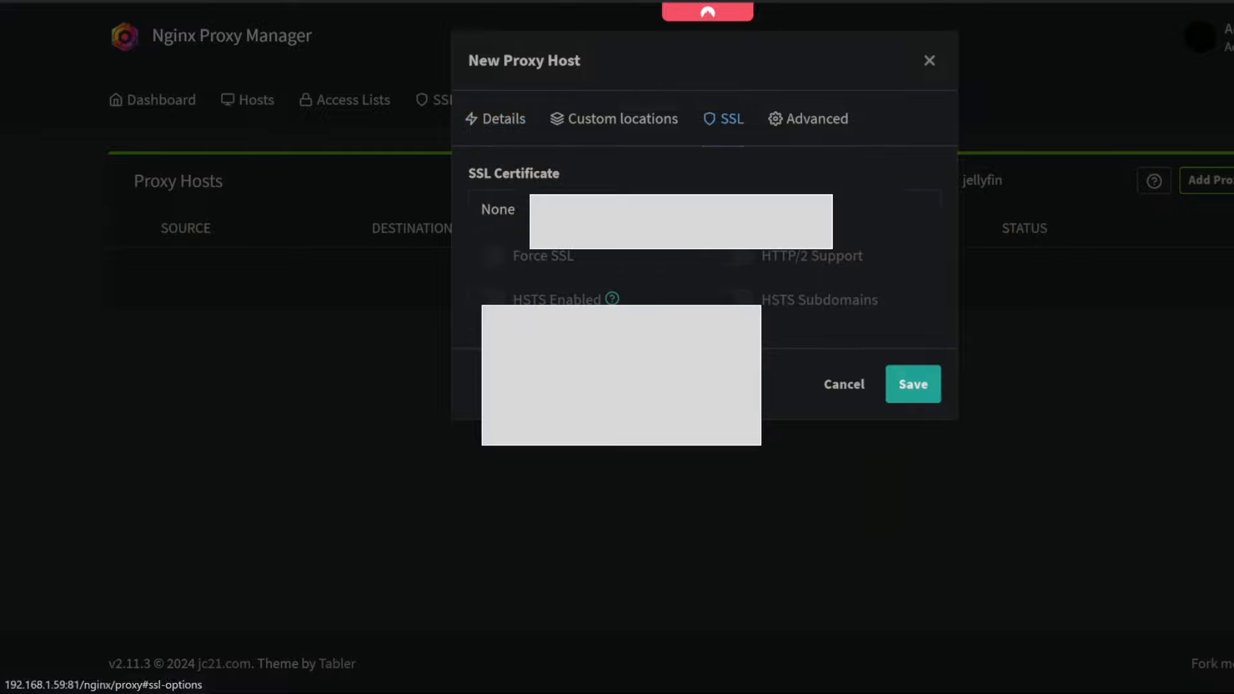
pyautogui.click(514, 209)
pyautogui.click(617, 347)
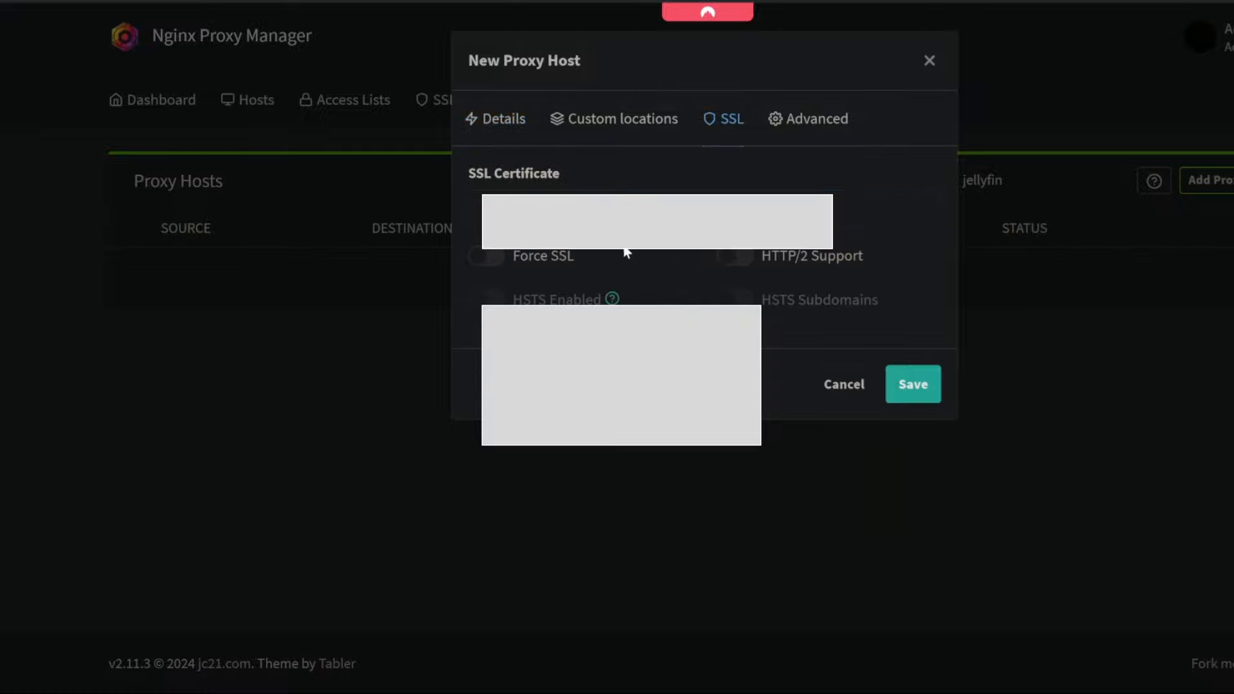
pyautogui.click(531, 259)
pyautogui.click(771, 257)
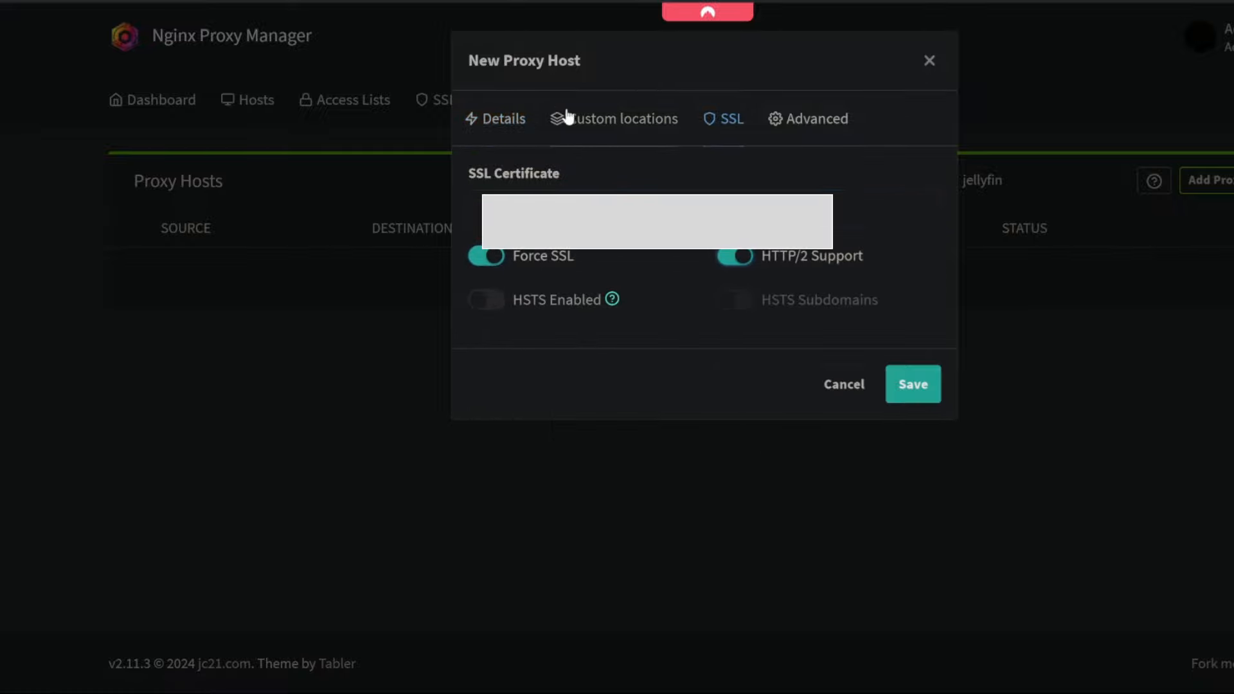
pyautogui.click(509, 122)
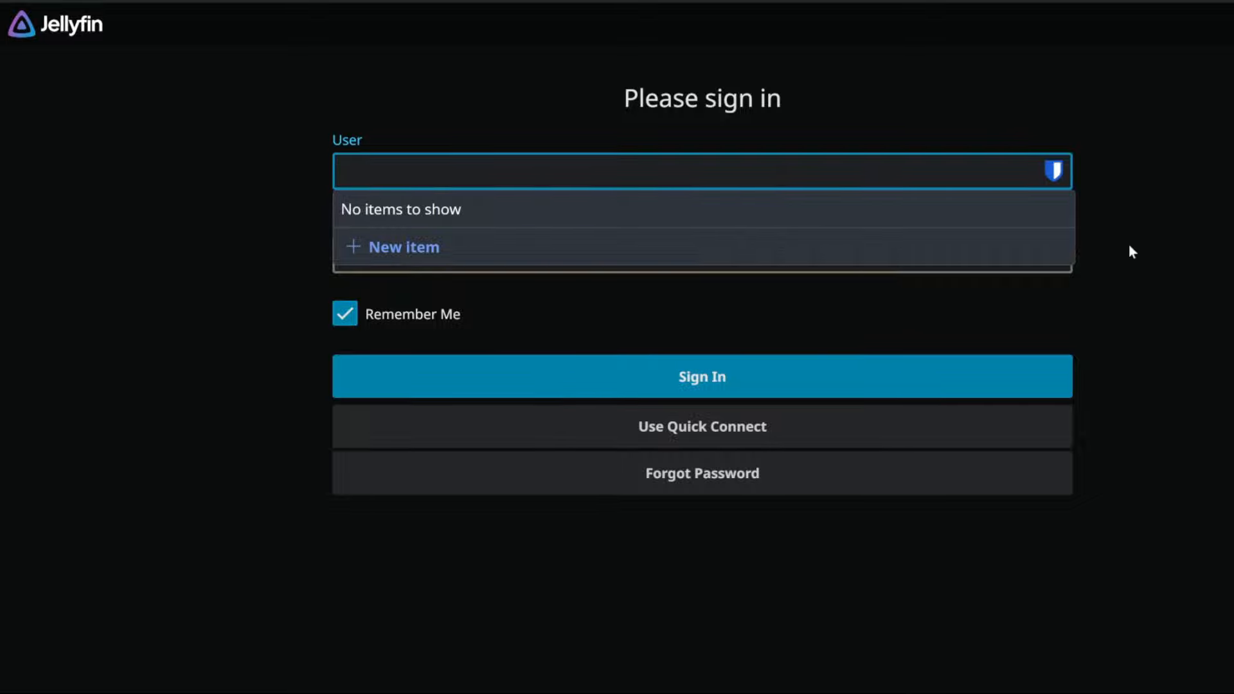
# - Dismiss the sign-in suggestions, return to the Jellyfin dashboard and open the existing user's profile settings
pyautogui.click(1131, 252)
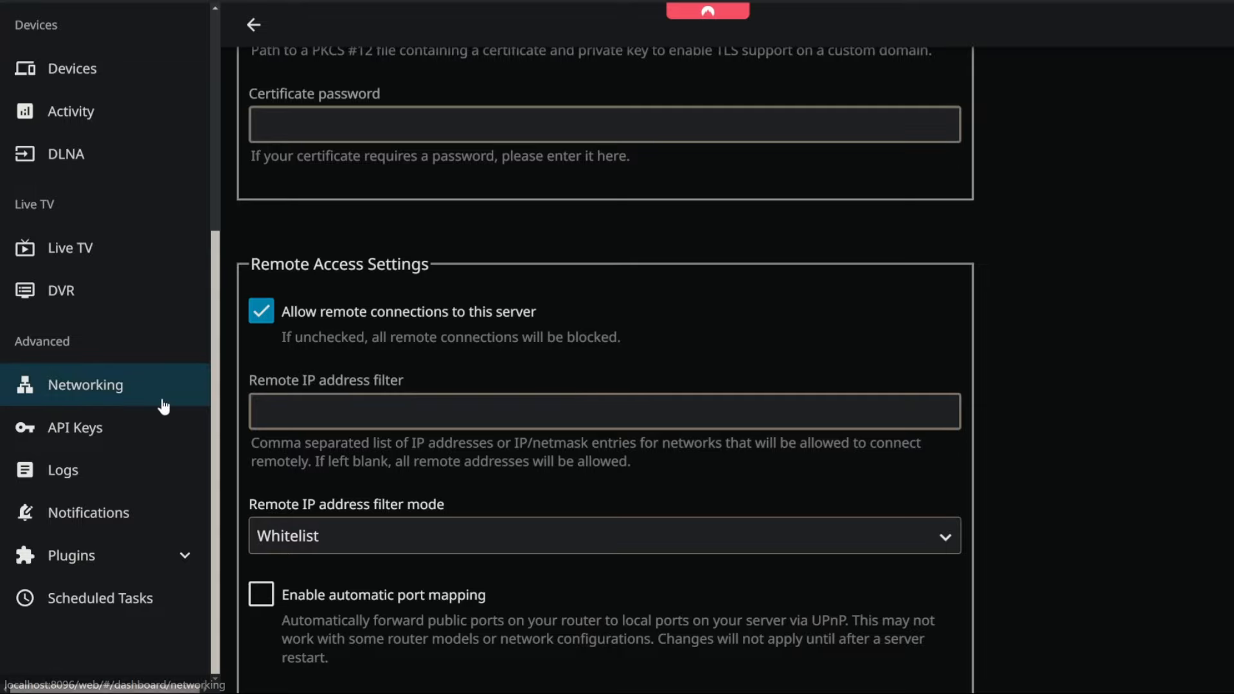
pyautogui.scroll(5, 226, 219)
pyautogui.scroll(4, 138, 236)
pyautogui.scroll(2, 138, 237)
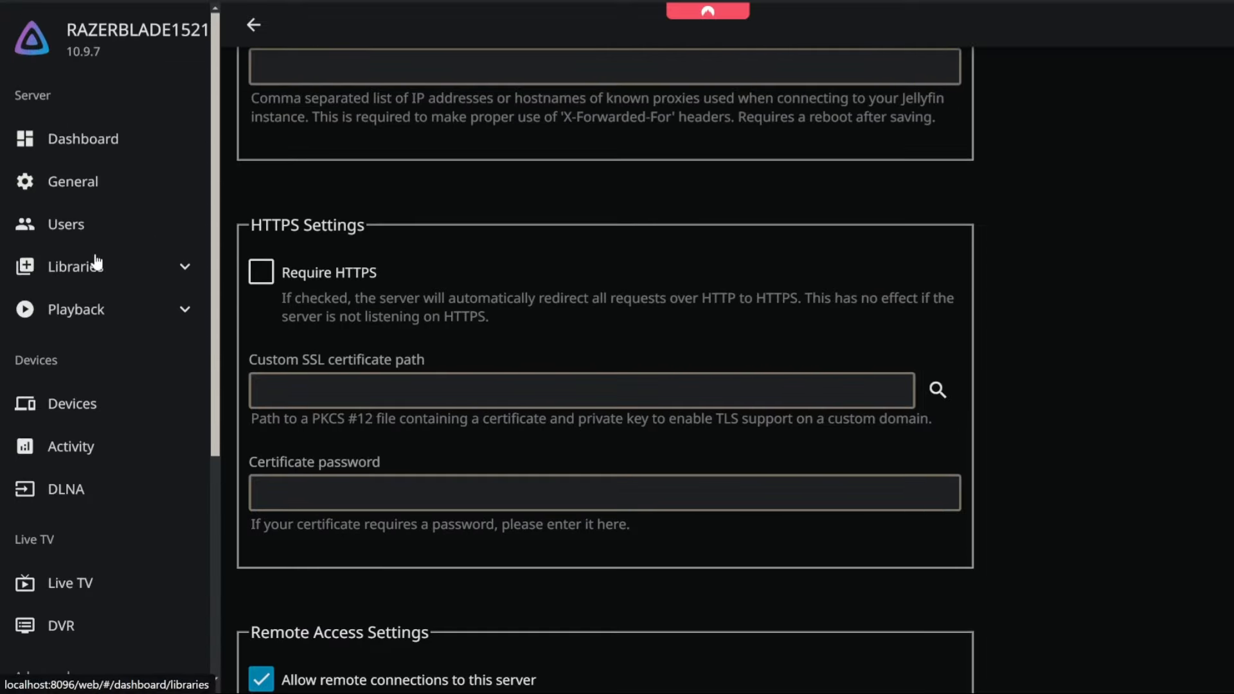
pyautogui.click(122, 235)
pyautogui.click(364, 240)
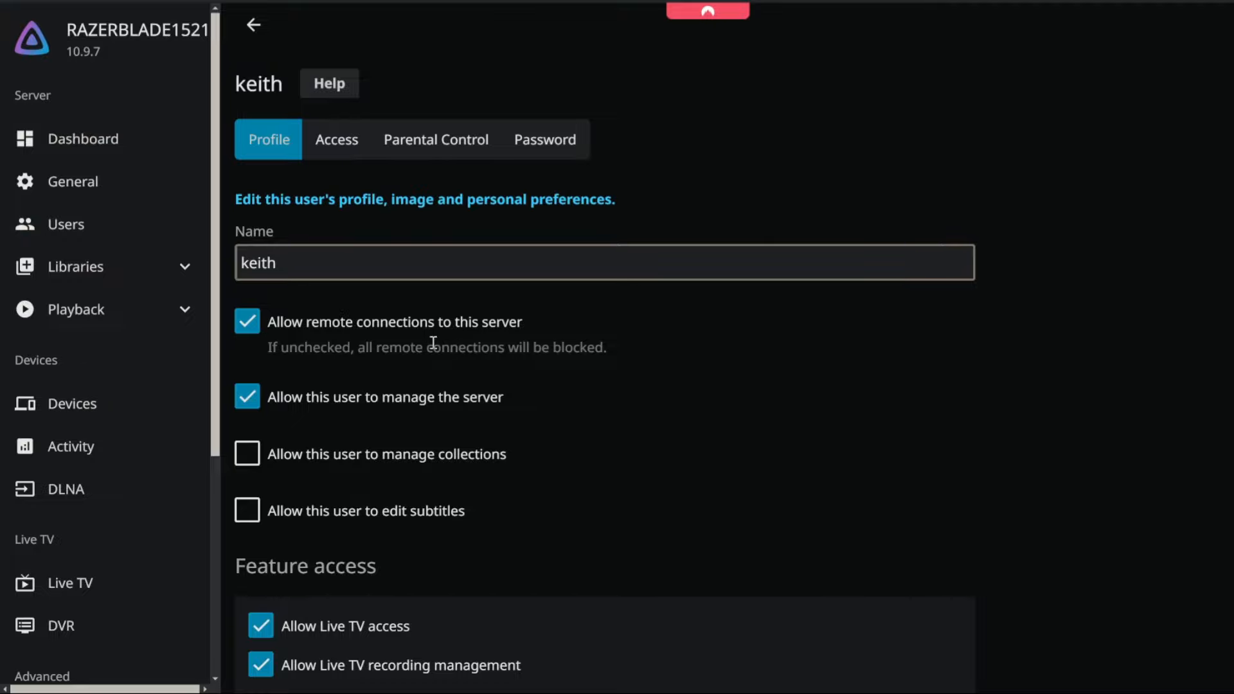
# - Review the user's library access and parental control options
pyautogui.click(313, 142)
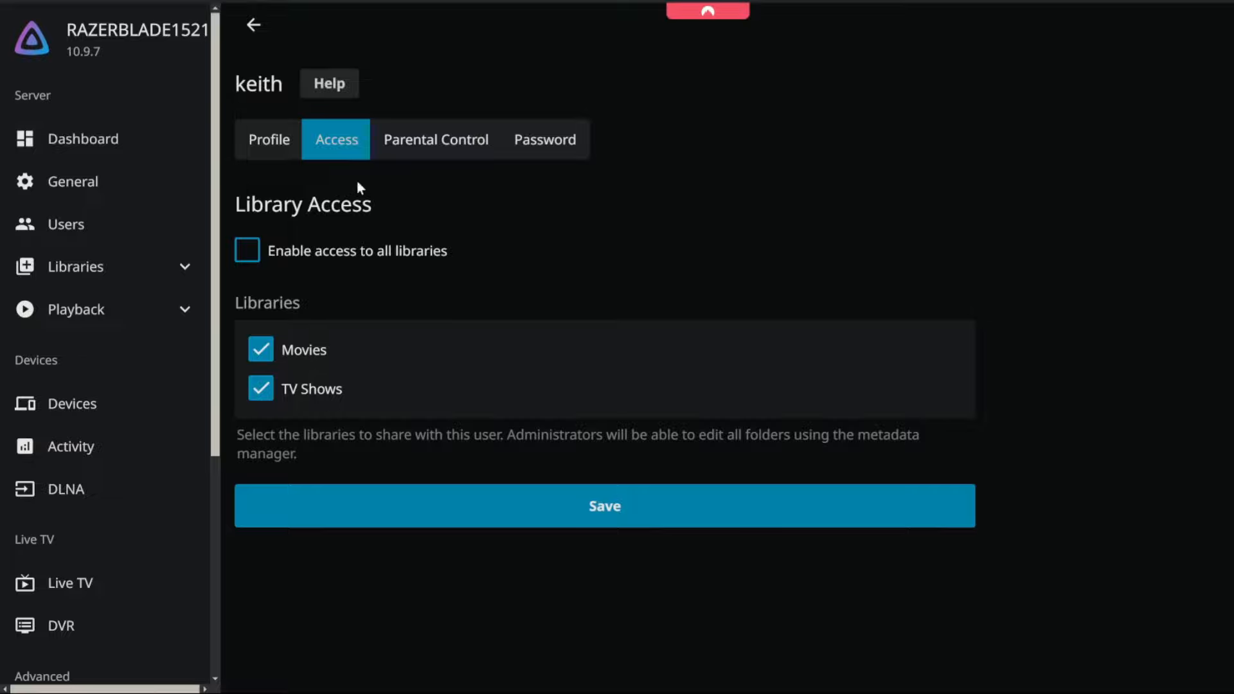
pyautogui.click(435, 139)
pyautogui.scroll(-5, 499, 352)
pyautogui.scroll(5, 449, 201)
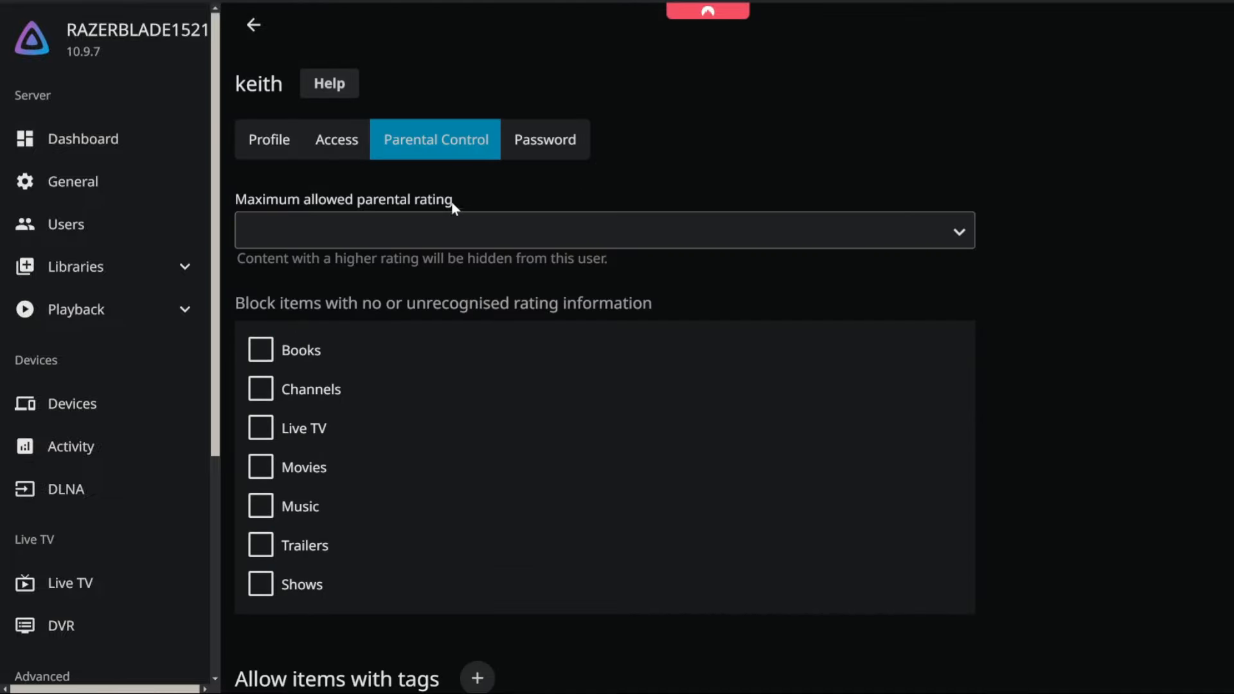
# - View the existing user's password settings and return to their profile settings
pyautogui.click(542, 141)
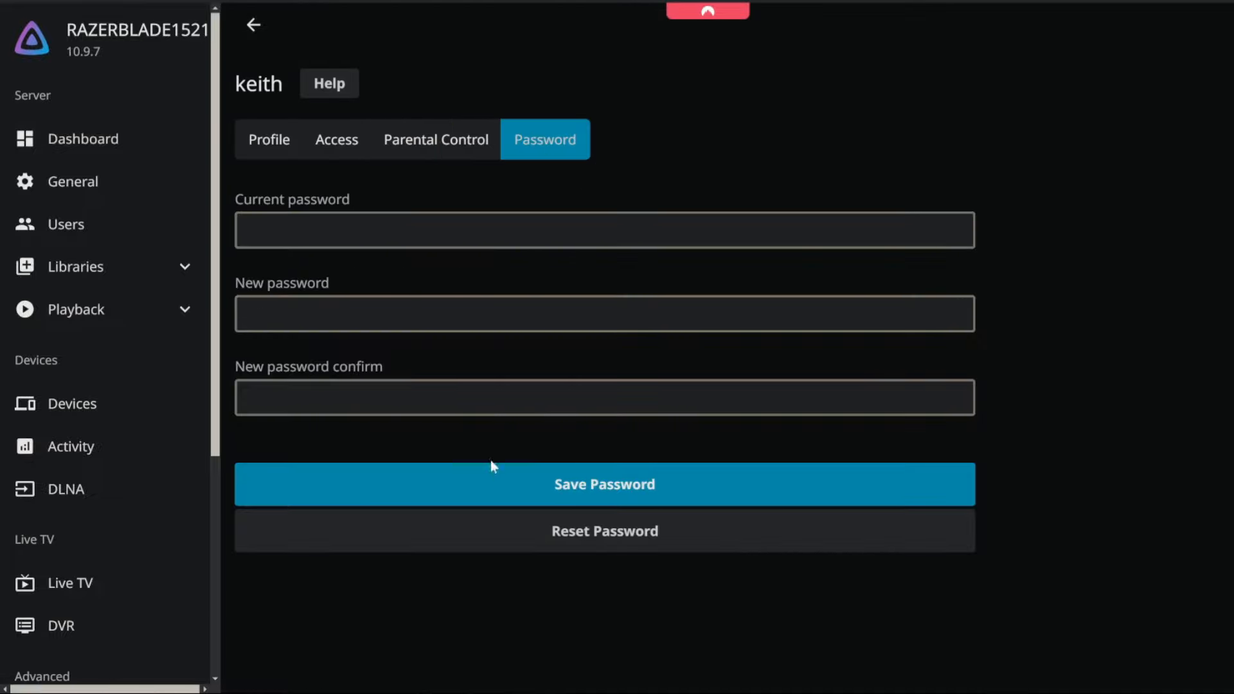
pyautogui.click(270, 141)
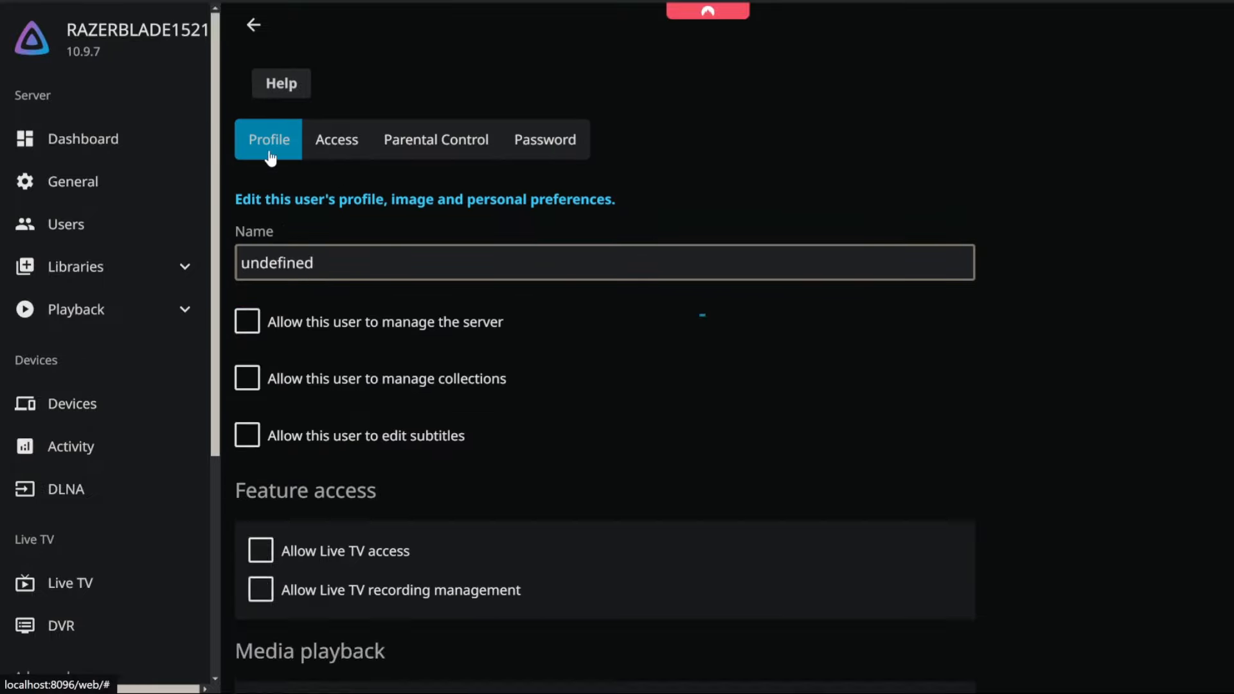
# - Open the networking settings and examine the server address, HTTPS, remote access, port mapping and IP protocol options
pyautogui.scroll(-5, 193, 422)
pyautogui.click(119, 393)
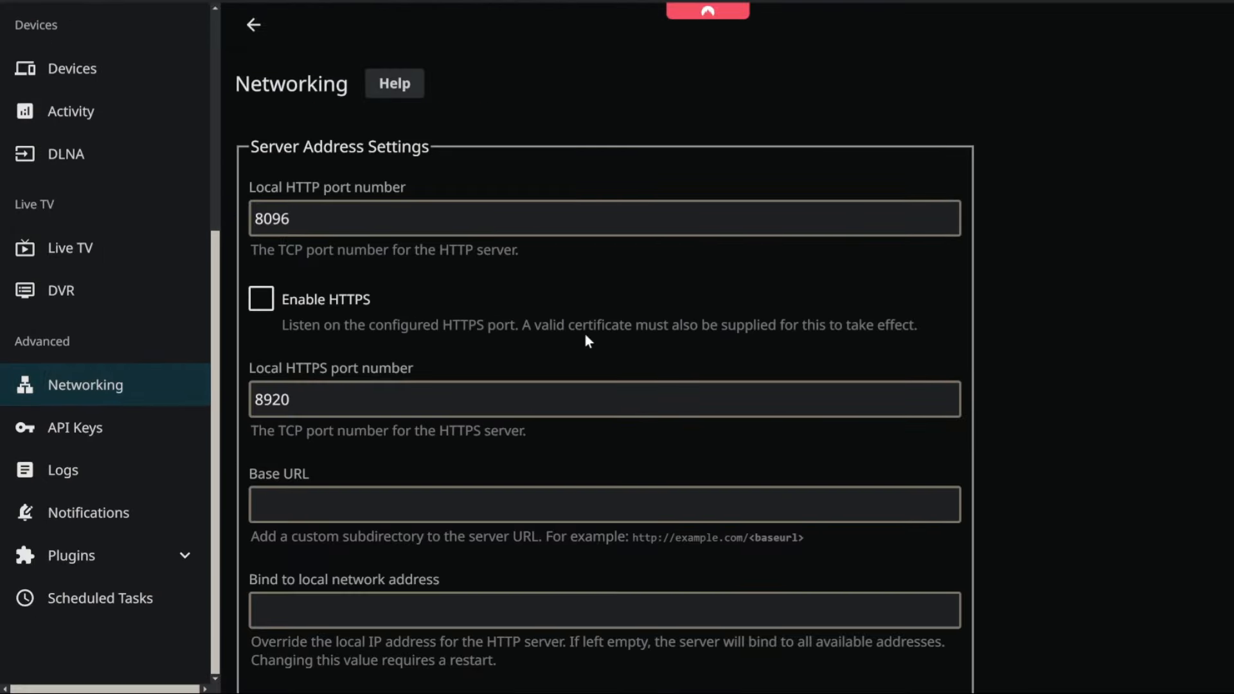
pyautogui.scroll(-3, 634, 396)
pyautogui.scroll(-10, 634, 396)
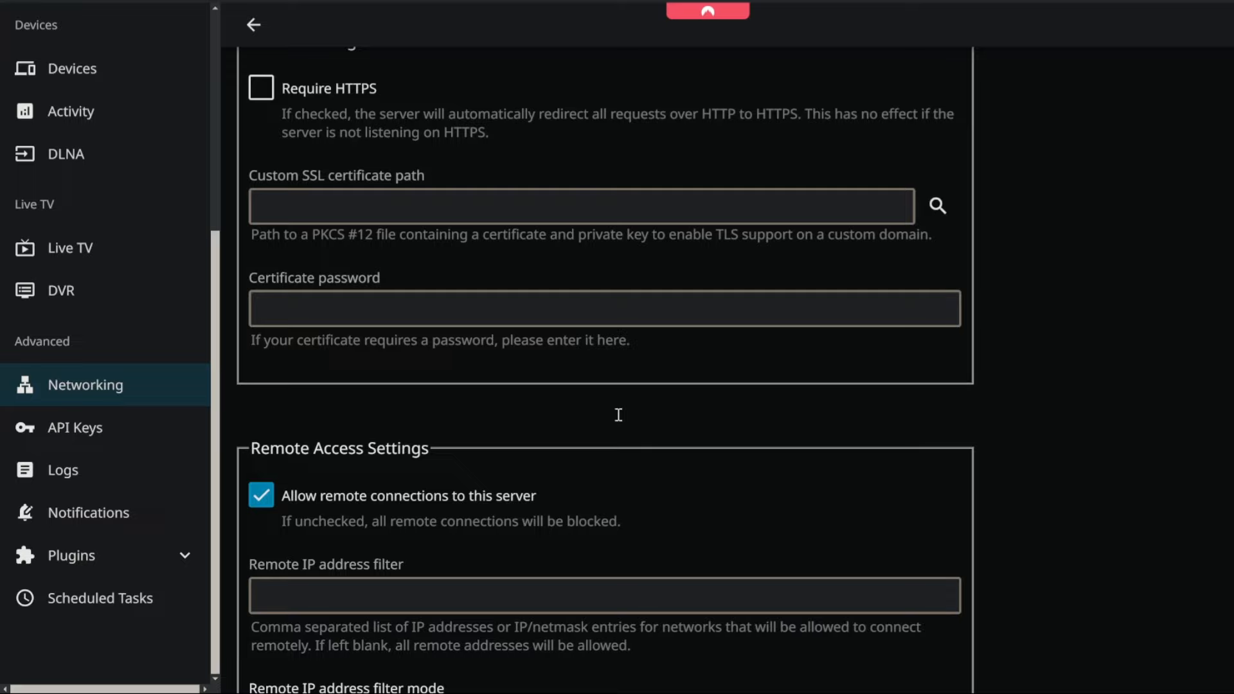
pyautogui.scroll(-2, 616, 415)
pyautogui.scroll(4, 482, 334)
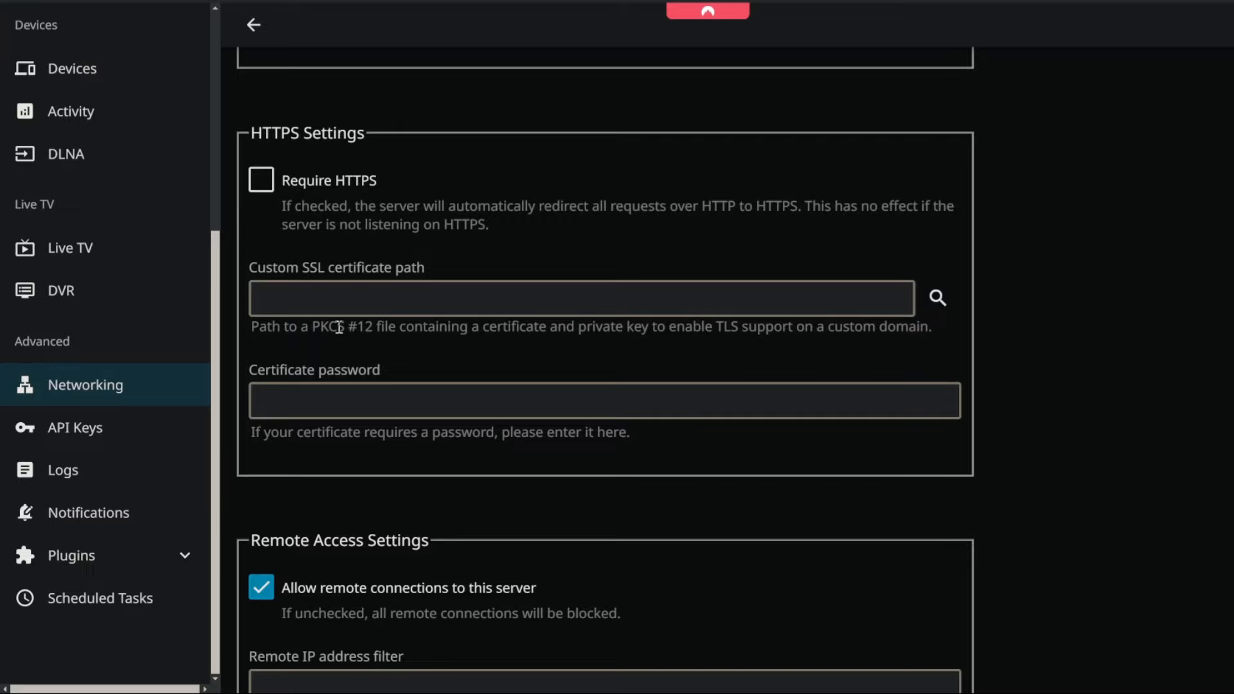
pyautogui.click(339, 392)
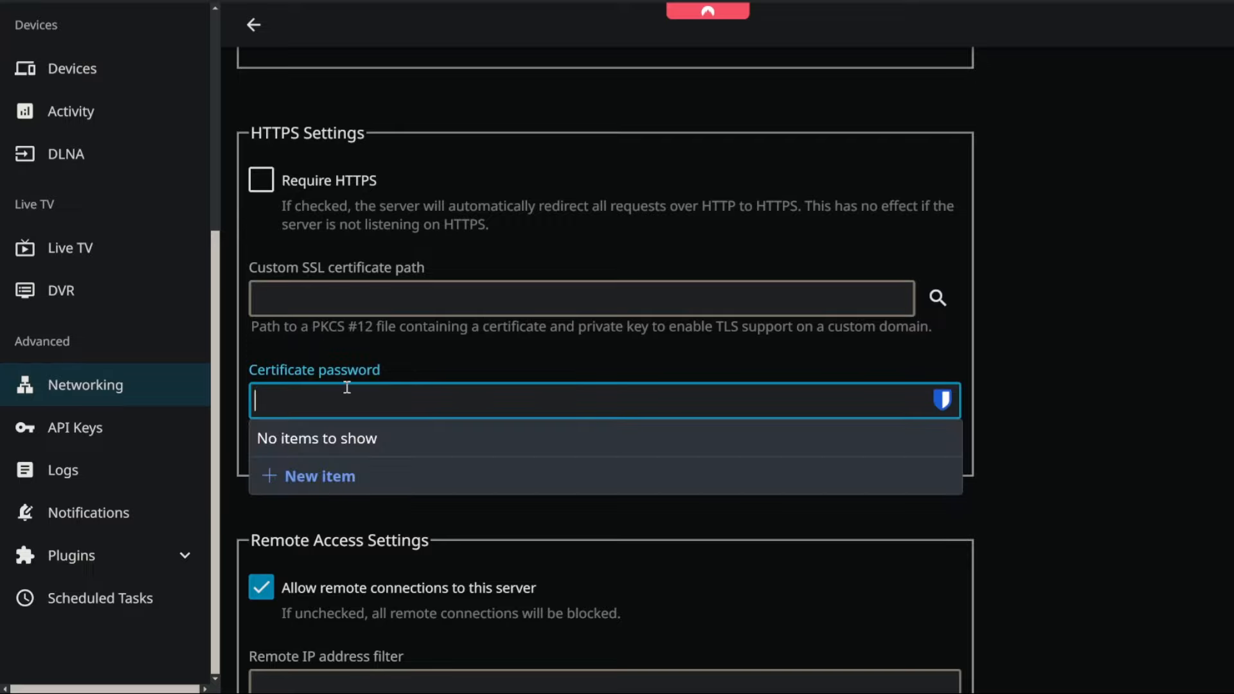
pyautogui.click(1139, 263)
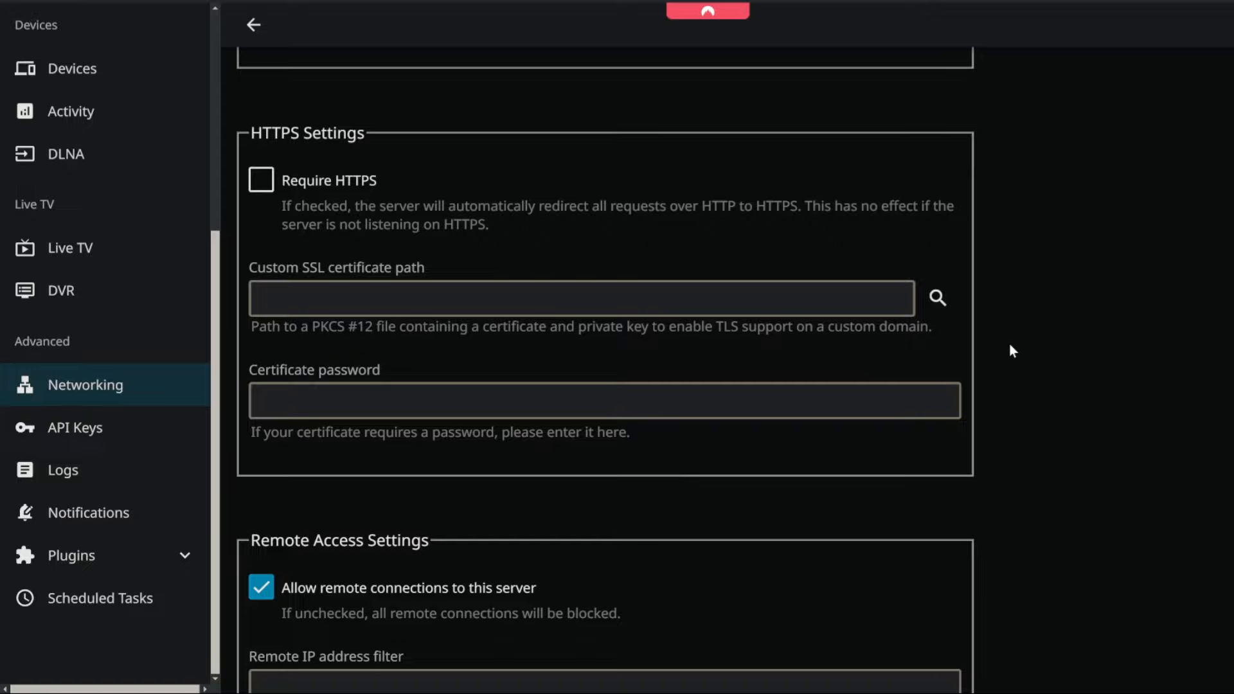
pyautogui.scroll(-7, 1005, 350)
pyautogui.scroll(-3, 997, 354)
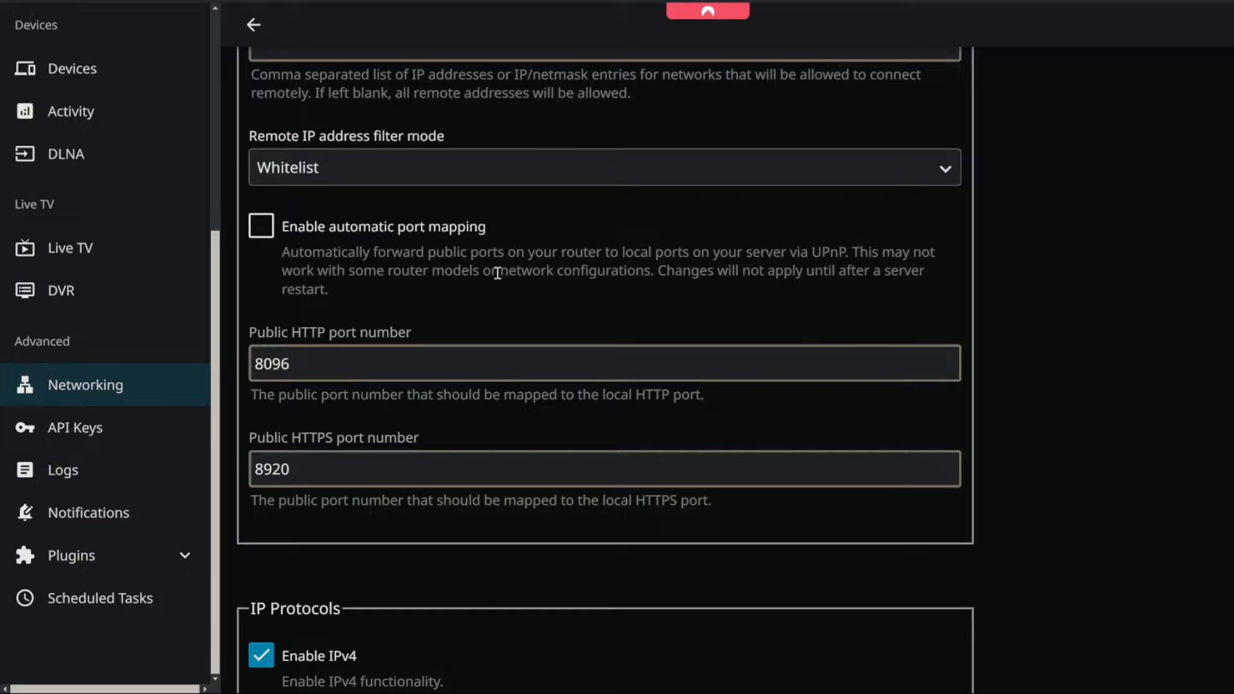
pyautogui.scroll(-7, 947, 312)
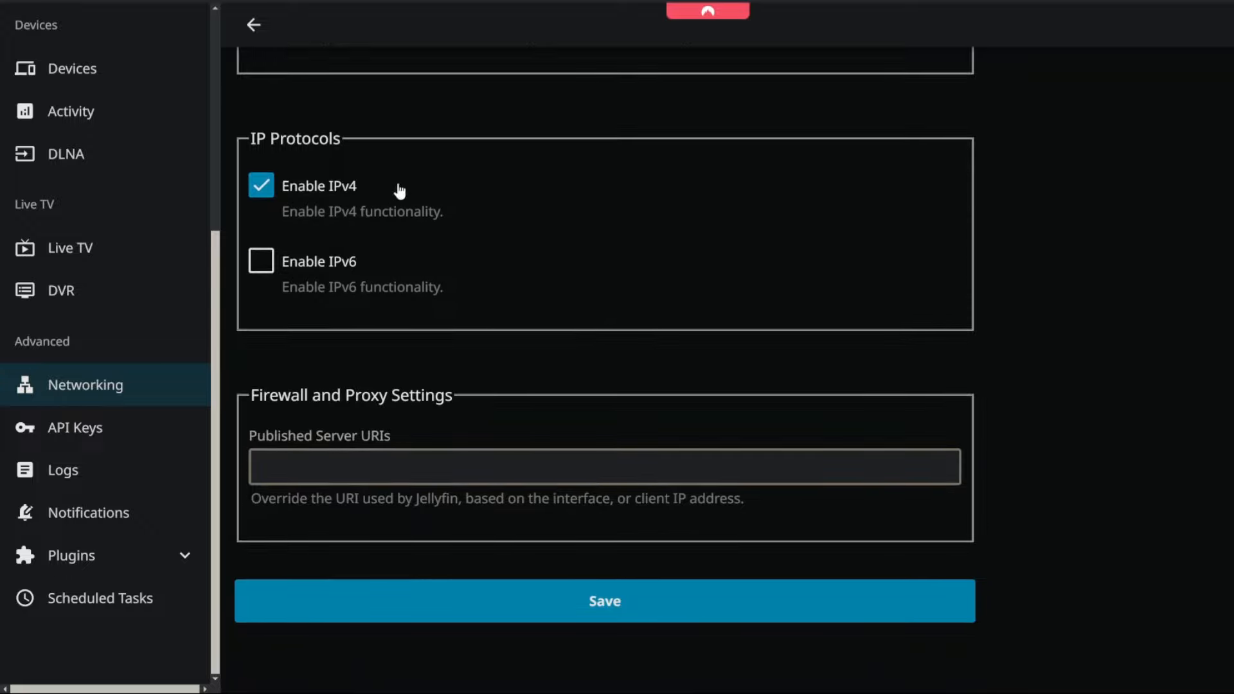
# - Save the networking settings with Published Server URIs left empty, acknowledging the Hosting Settings notice
pyautogui.click(438, 474)
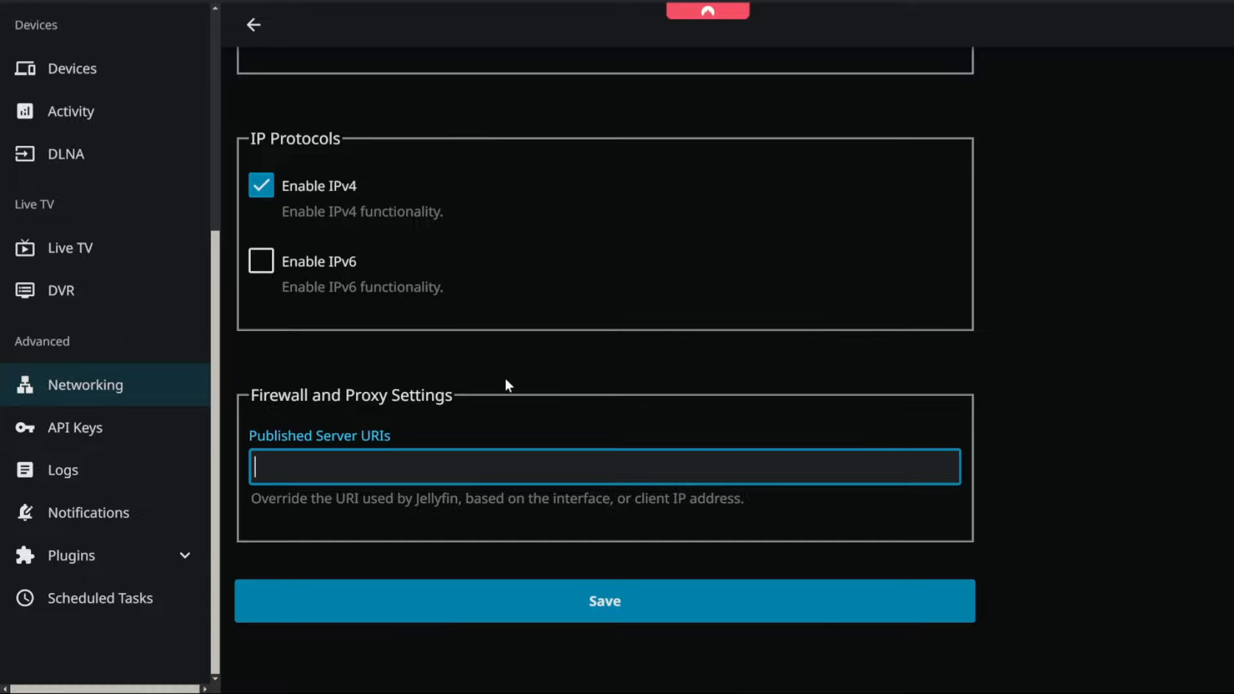
pyautogui.click(627, 616)
pyautogui.click(734, 460)
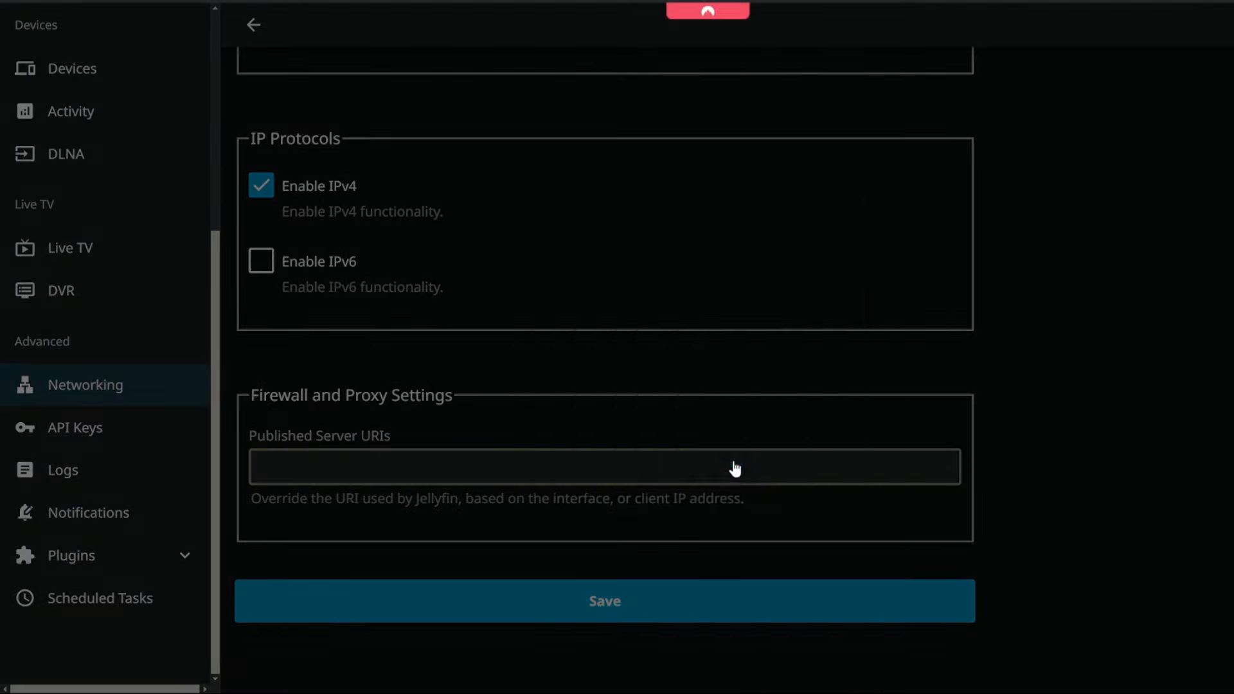
pyautogui.click(661, 613)
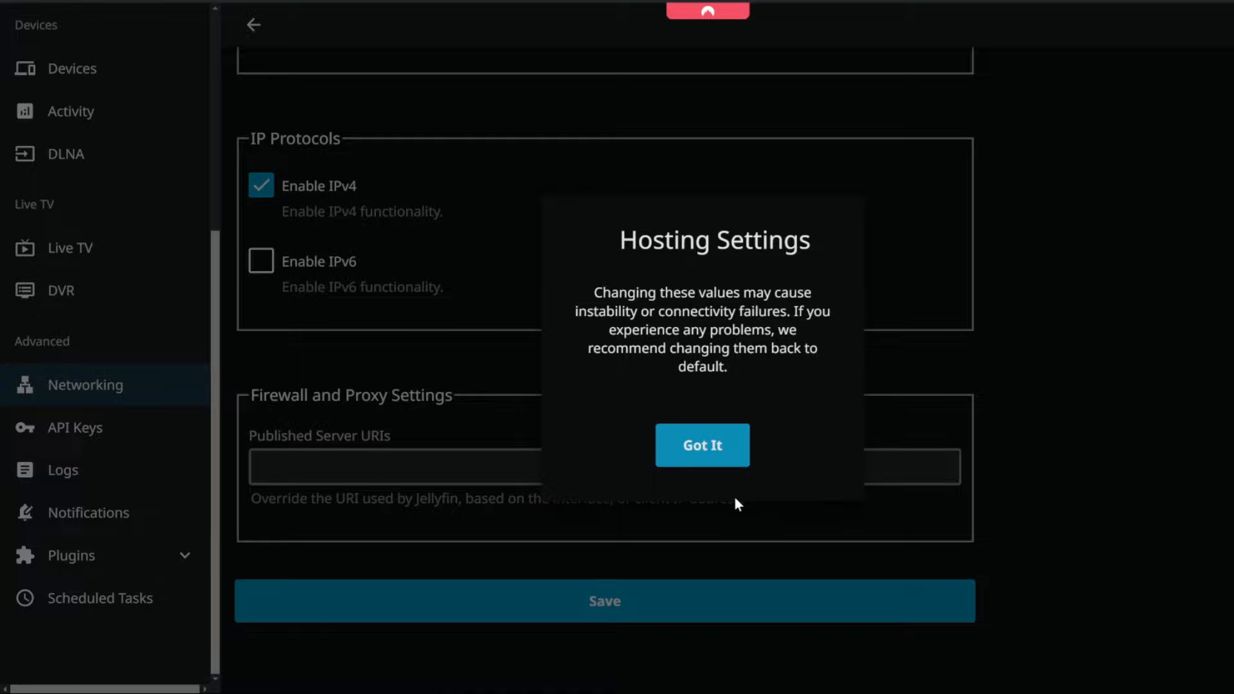
pyautogui.click(694, 448)
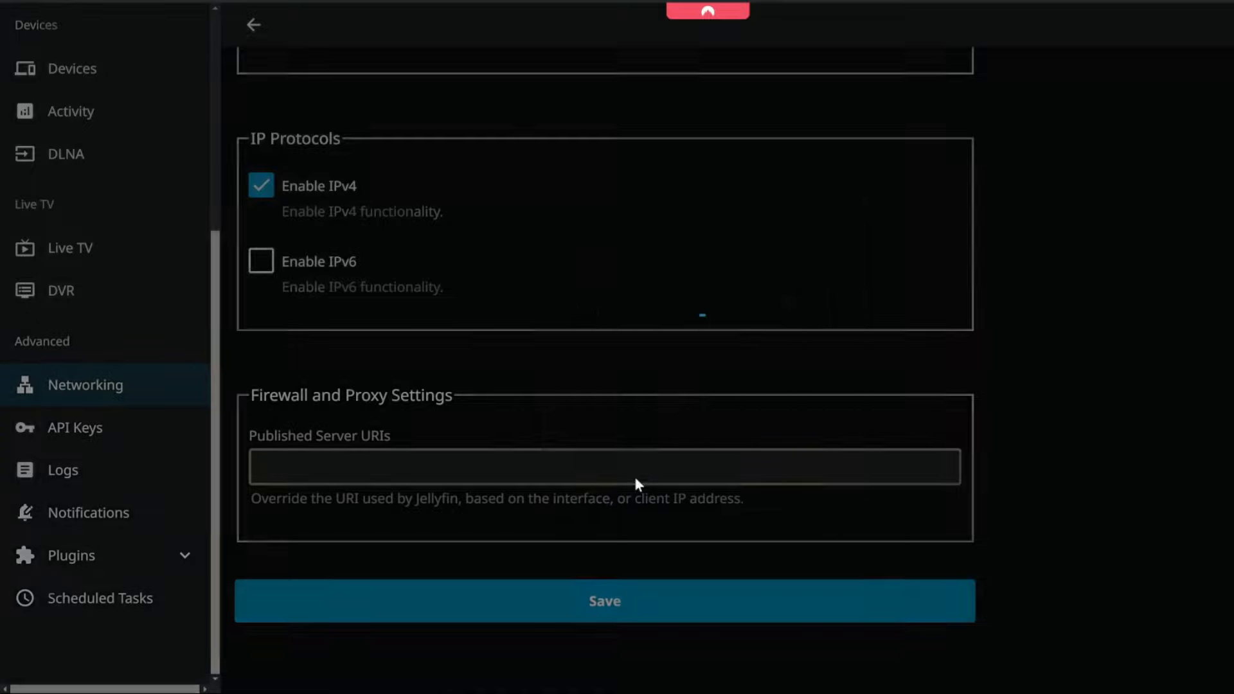
pyautogui.click(604, 603)
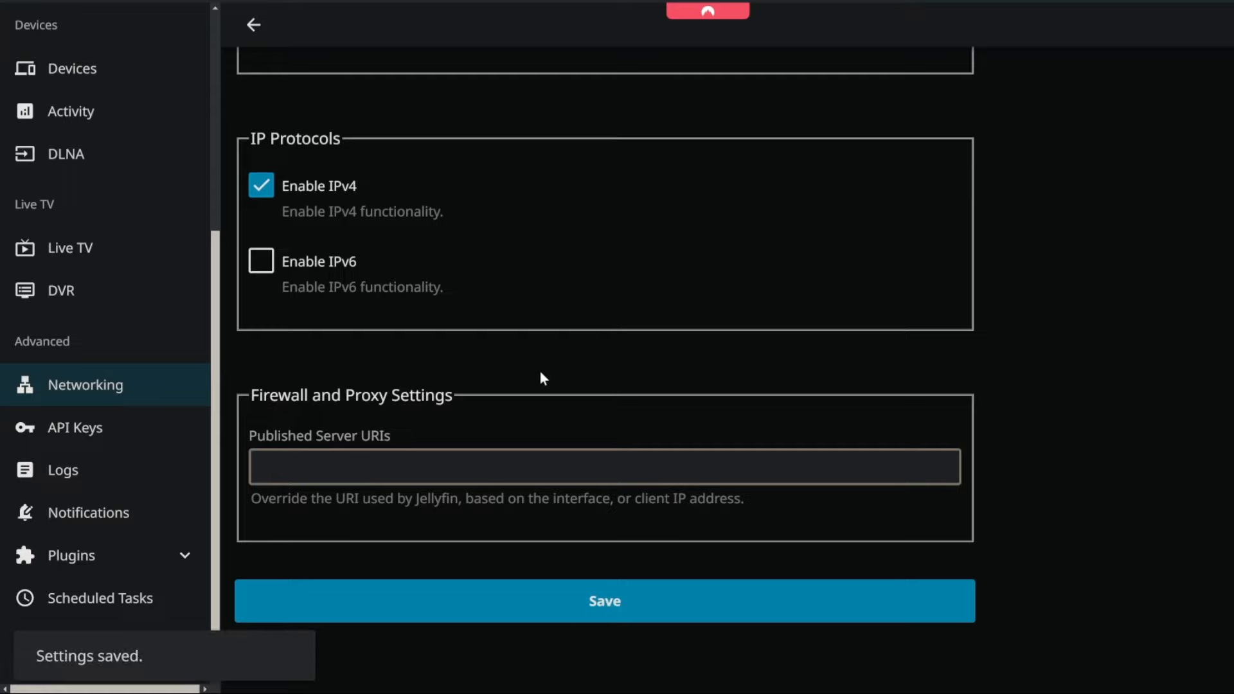
# - Reload the networking page, look over its settings again, and open the API keys section
pyautogui.press('F5')
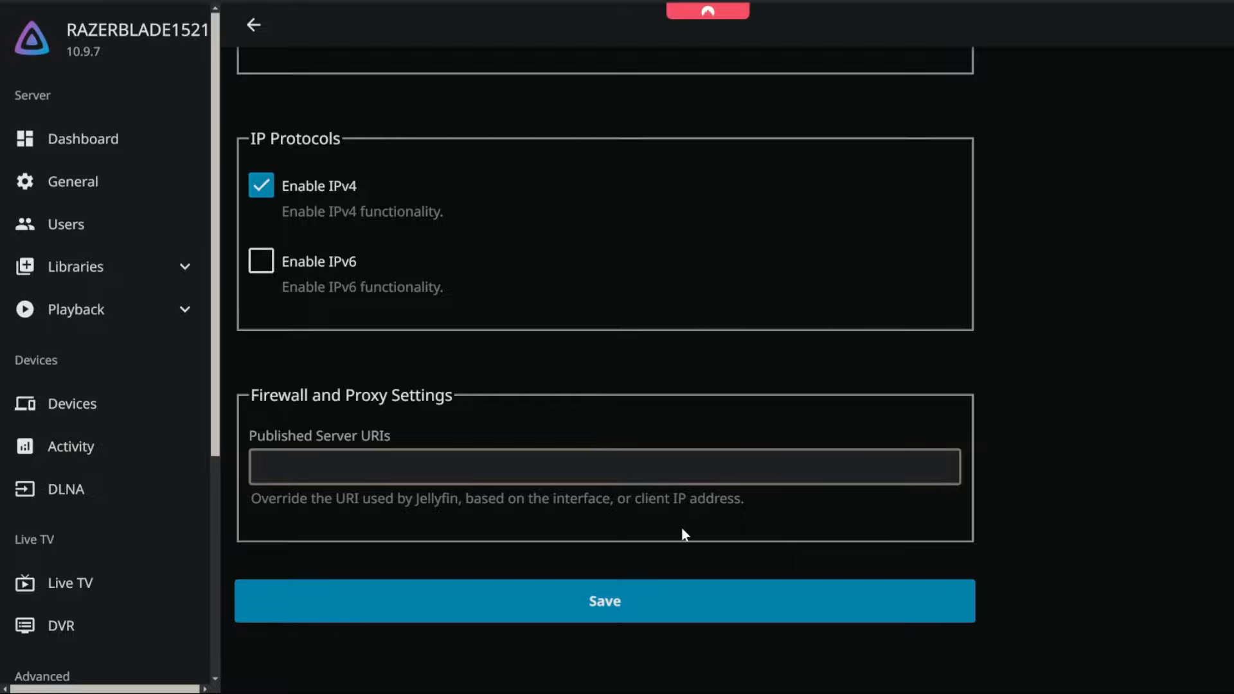
pyautogui.scroll(7, 643, 501)
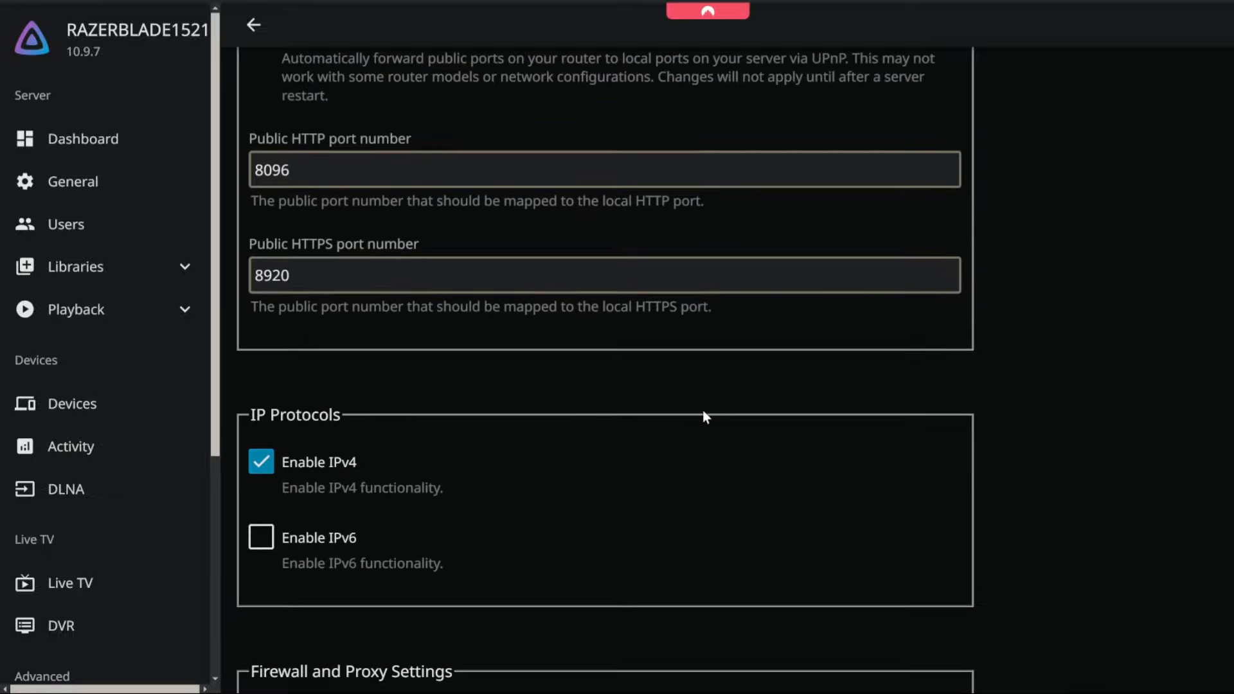
pyautogui.scroll(-7, 686, 491)
pyautogui.scroll(-5, 160, 466)
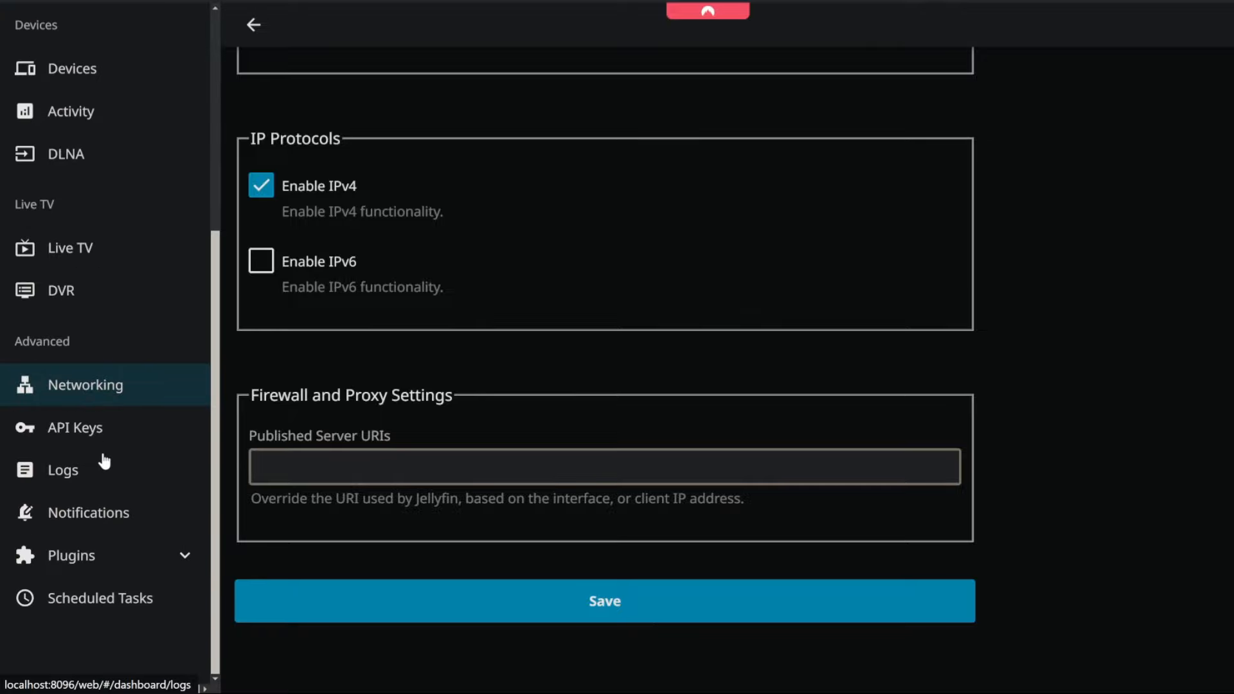
pyautogui.click(90, 430)
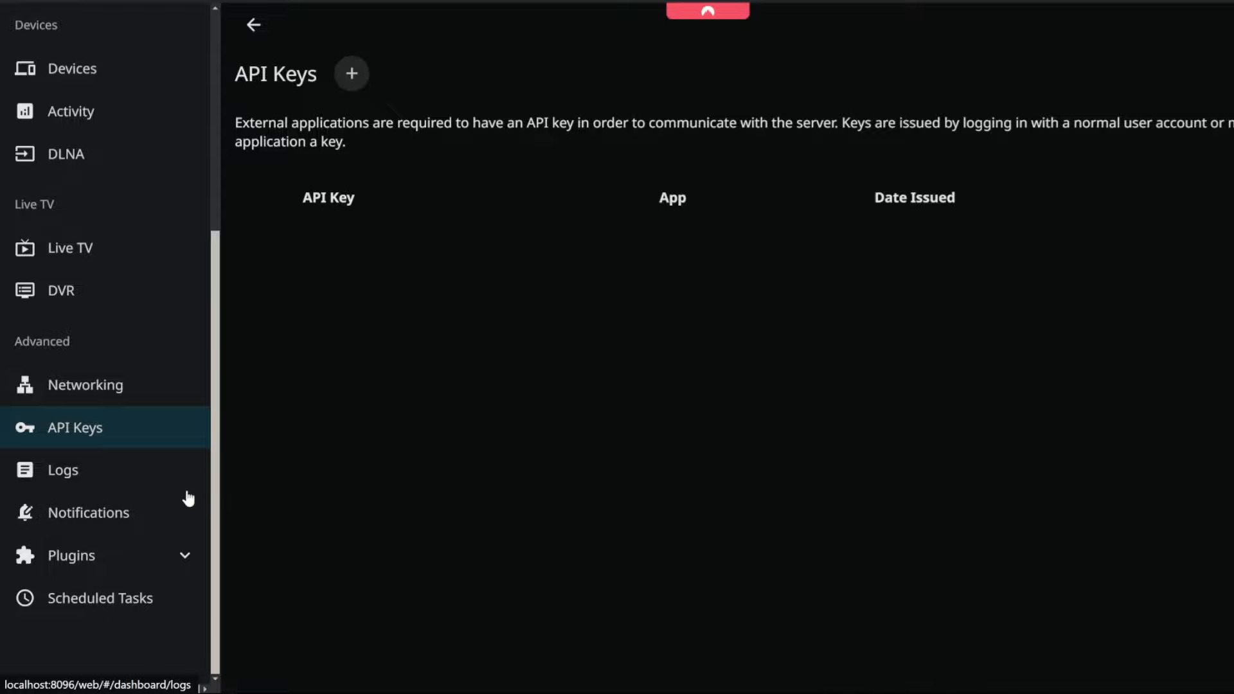
# - Try to view log_20240715.log from the server logs, return to the logs page and save the log settings
pyautogui.click(85, 491)
pyautogui.click(317, 356)
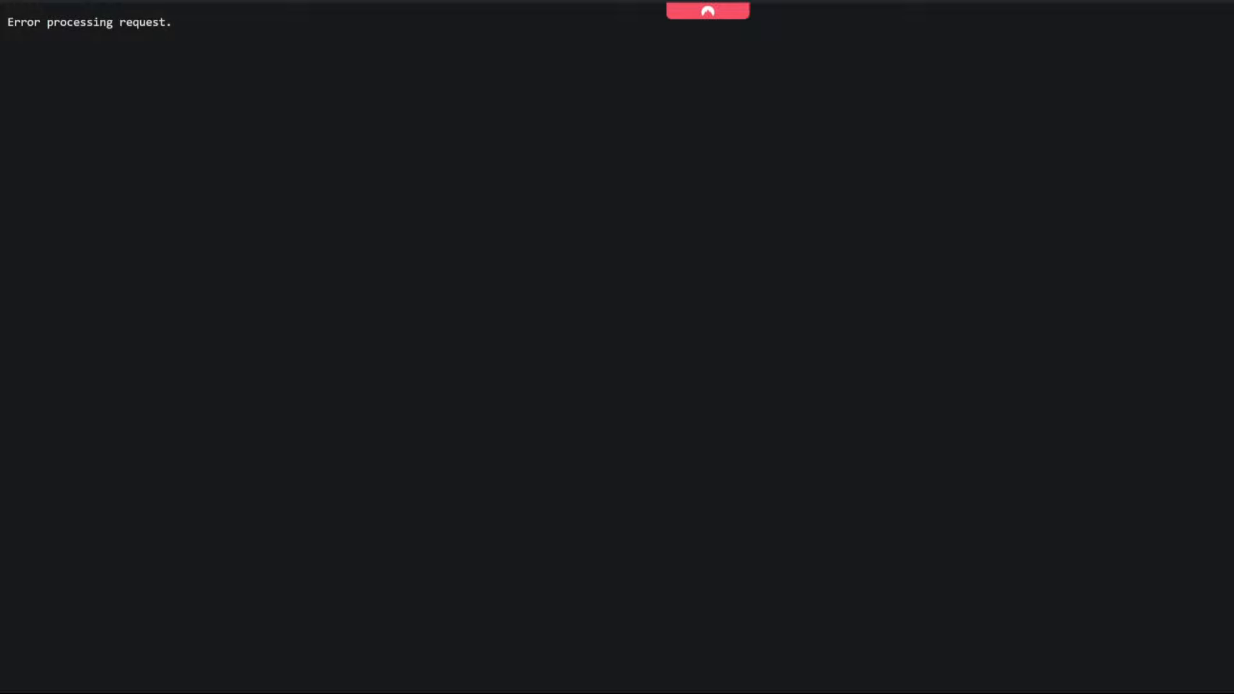
pyautogui.hotkey('alt', 'Left')
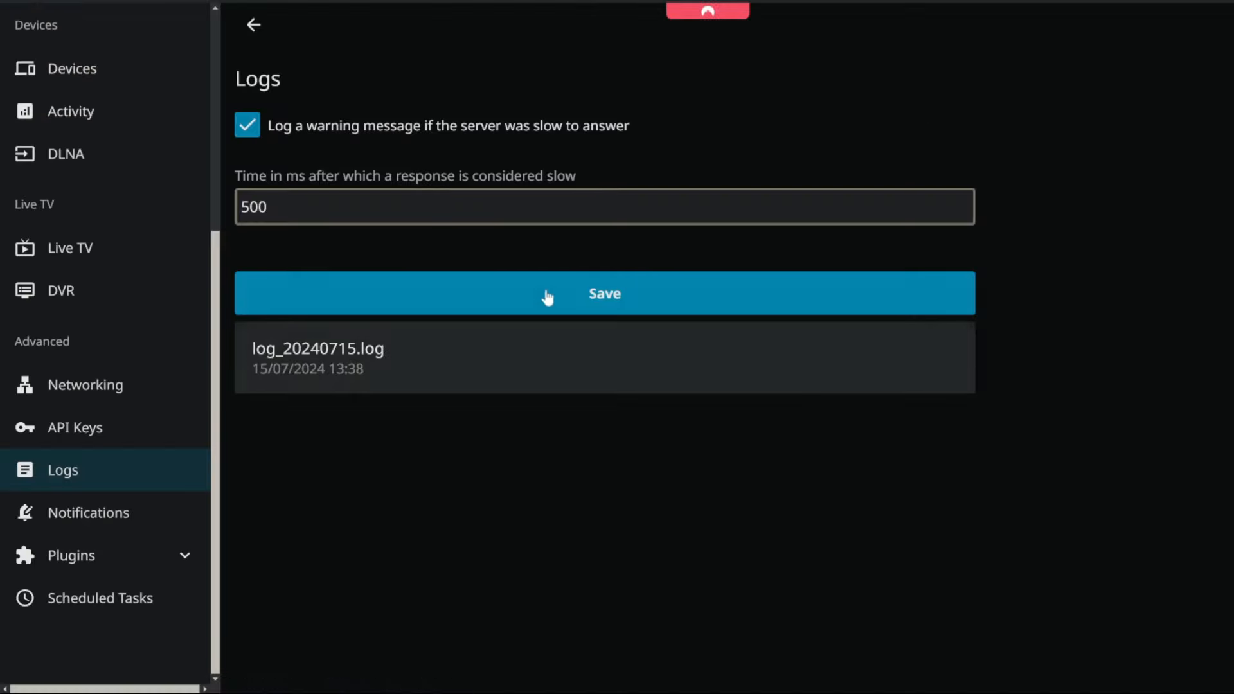
pyautogui.click(547, 297)
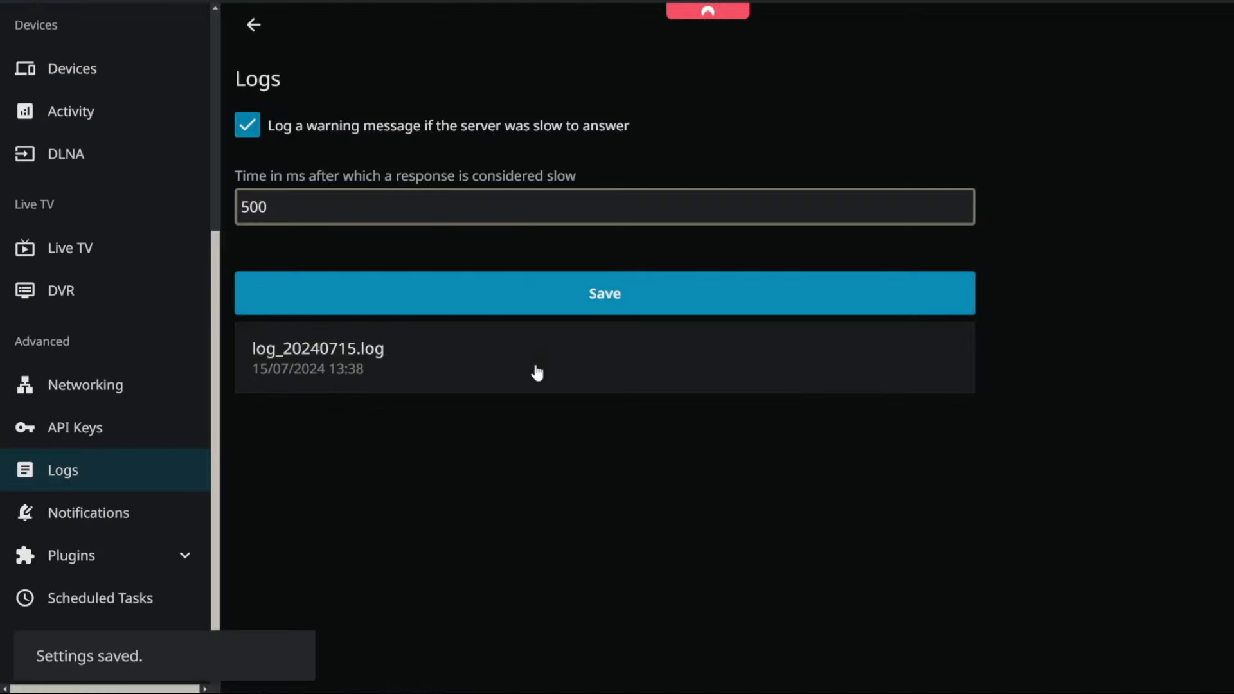
# - Try opening log_20240715.log again, return to the logs page and place the cursor in the slow response time setting
pyautogui.click(347, 353)
pyautogui.moveTo(62, 36); pyautogui.dragTo(190, 48)
pyautogui.click(194, 53)
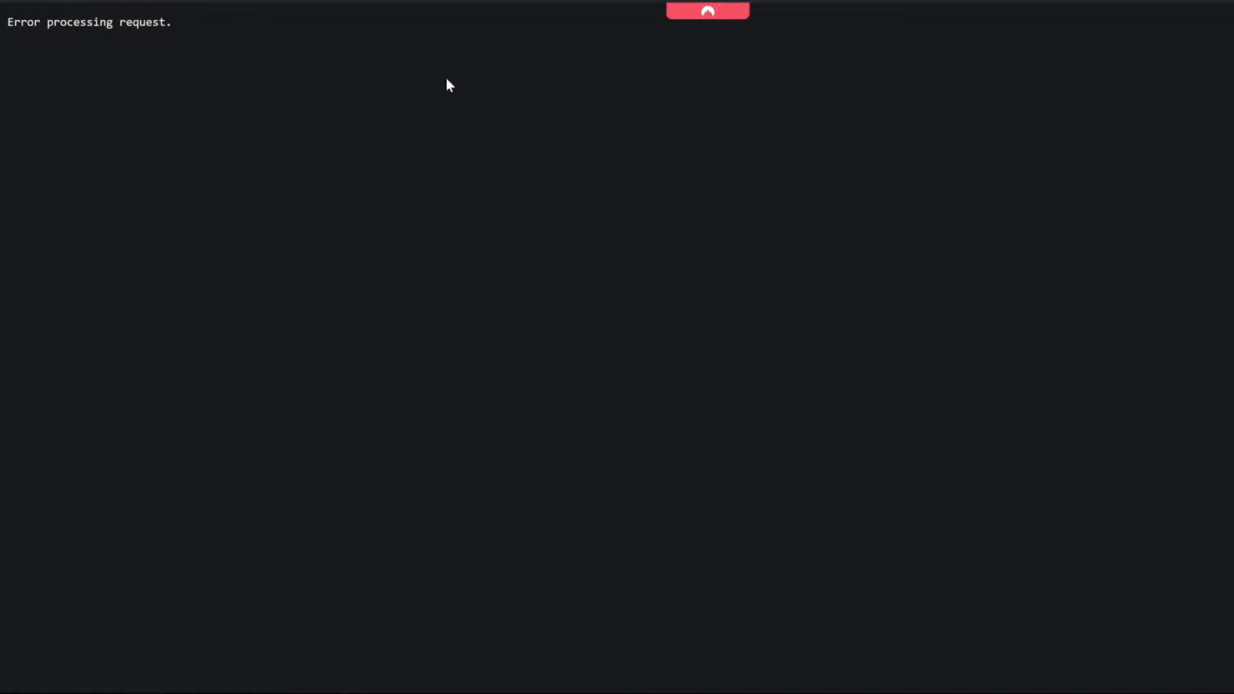
pyautogui.click(993, 1)
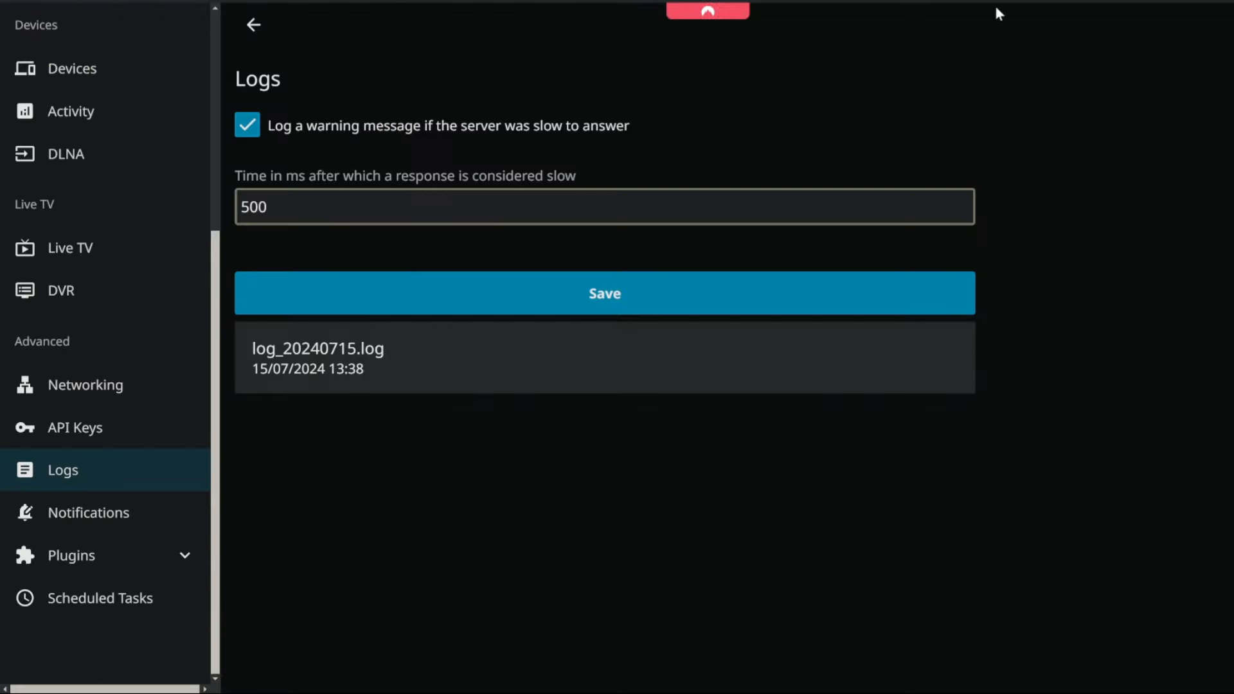
pyautogui.click(607, 207)
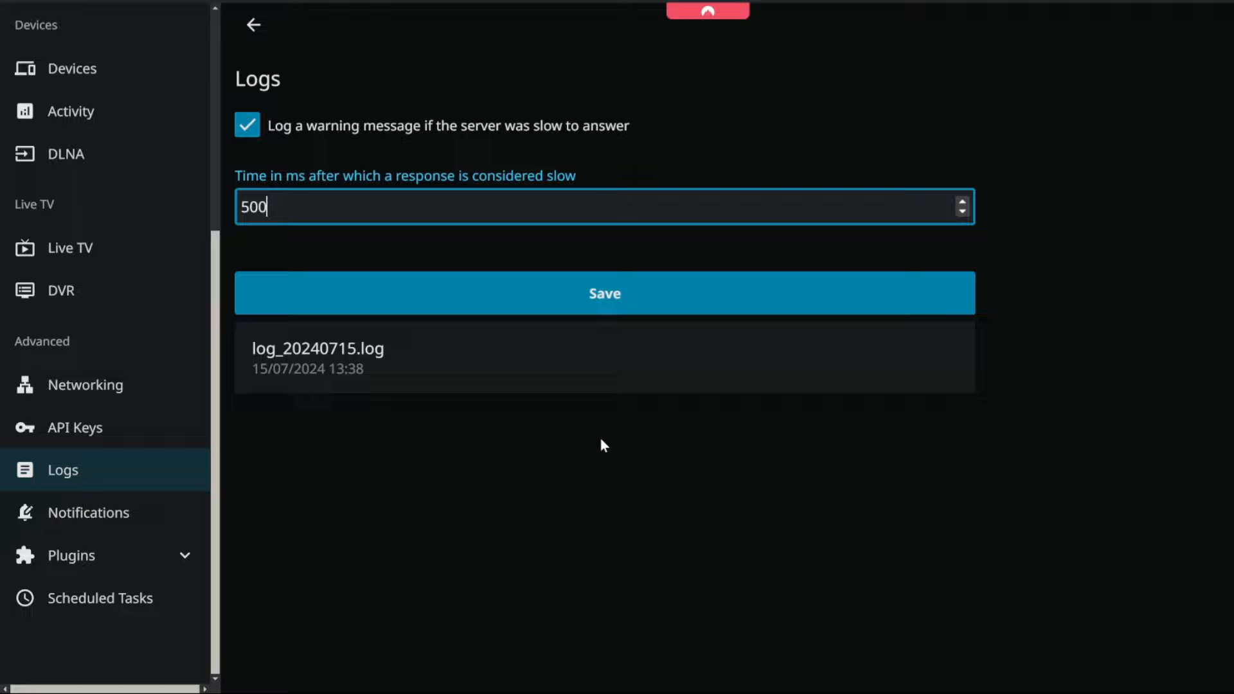
# - Review the notifications page, installed plugins and plugin repositories, and return to the plugin catalogue
pyautogui.click(143, 522)
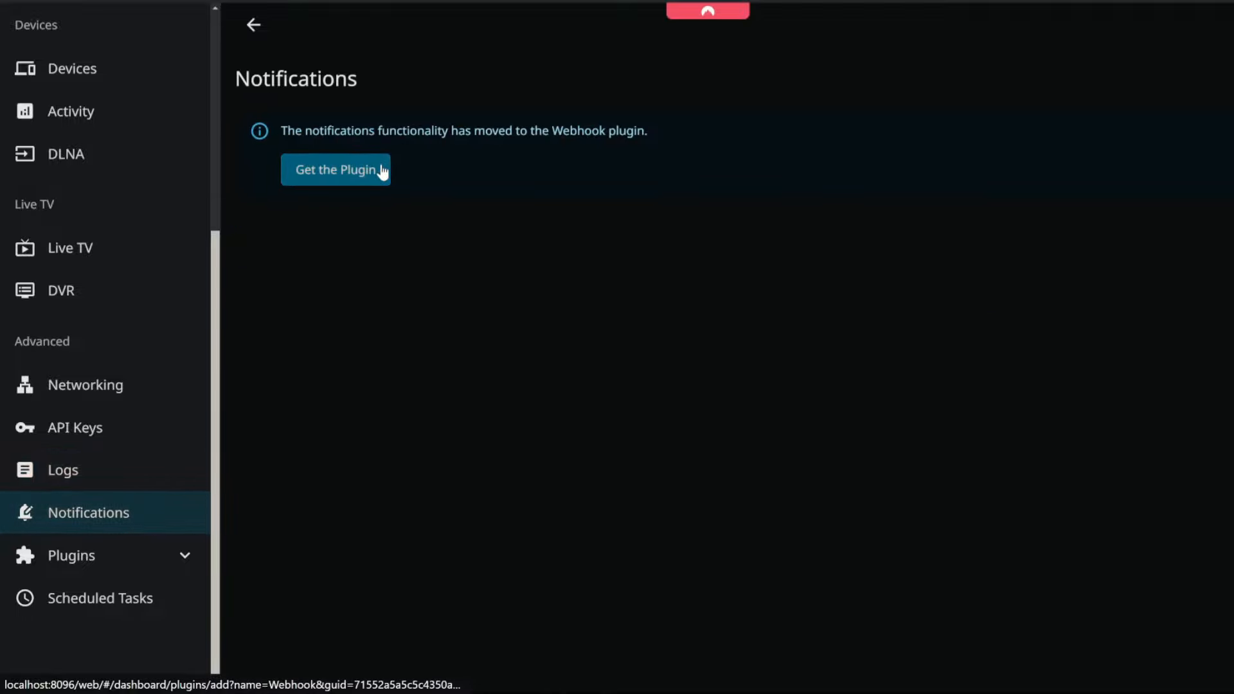
pyautogui.click(110, 556)
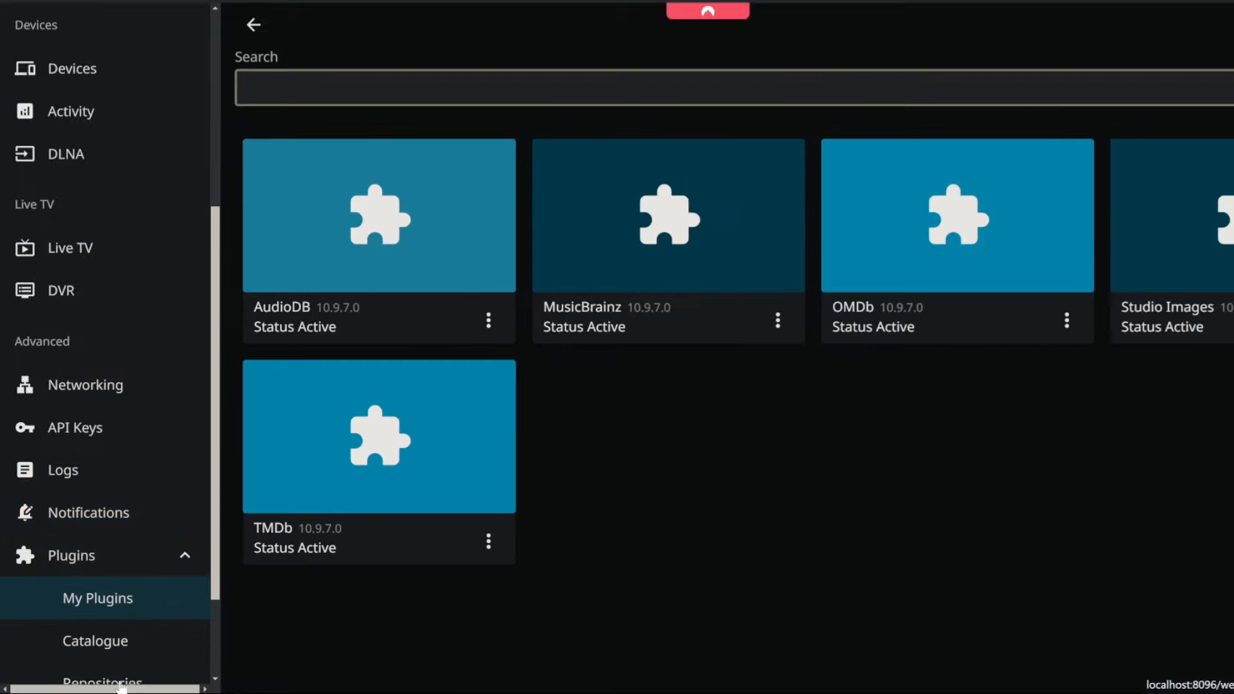
pyautogui.scroll(-2, 132, 572)
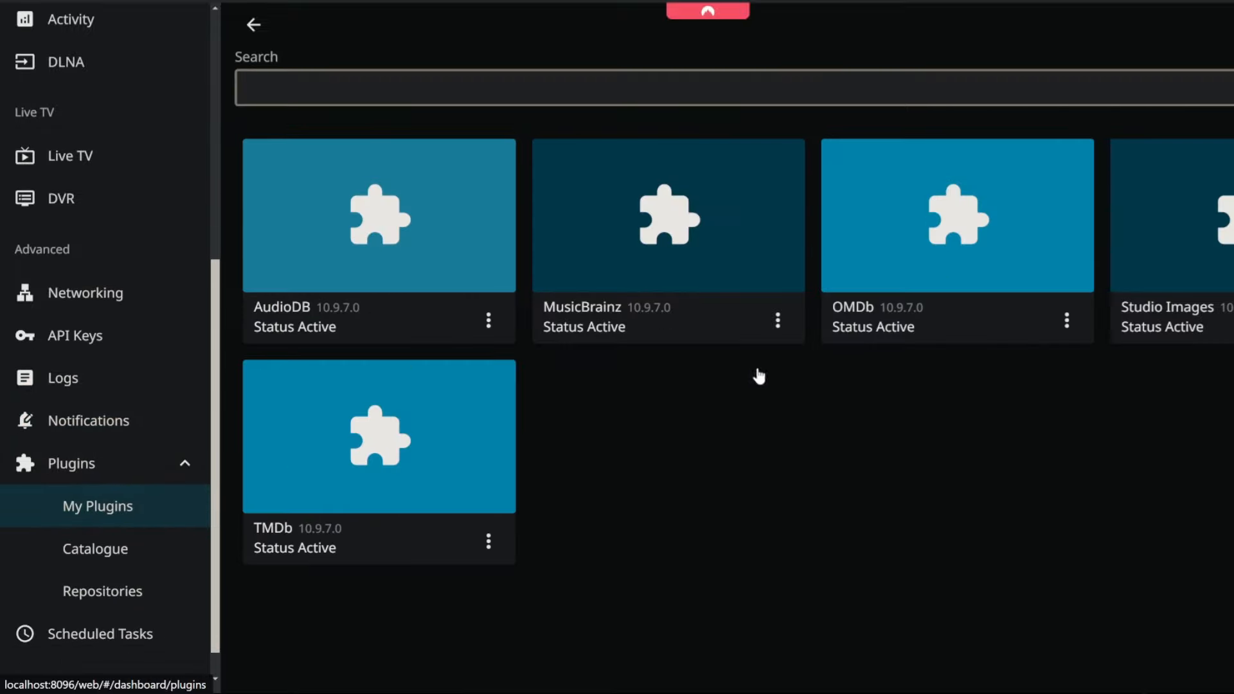
pyautogui.click(119, 551)
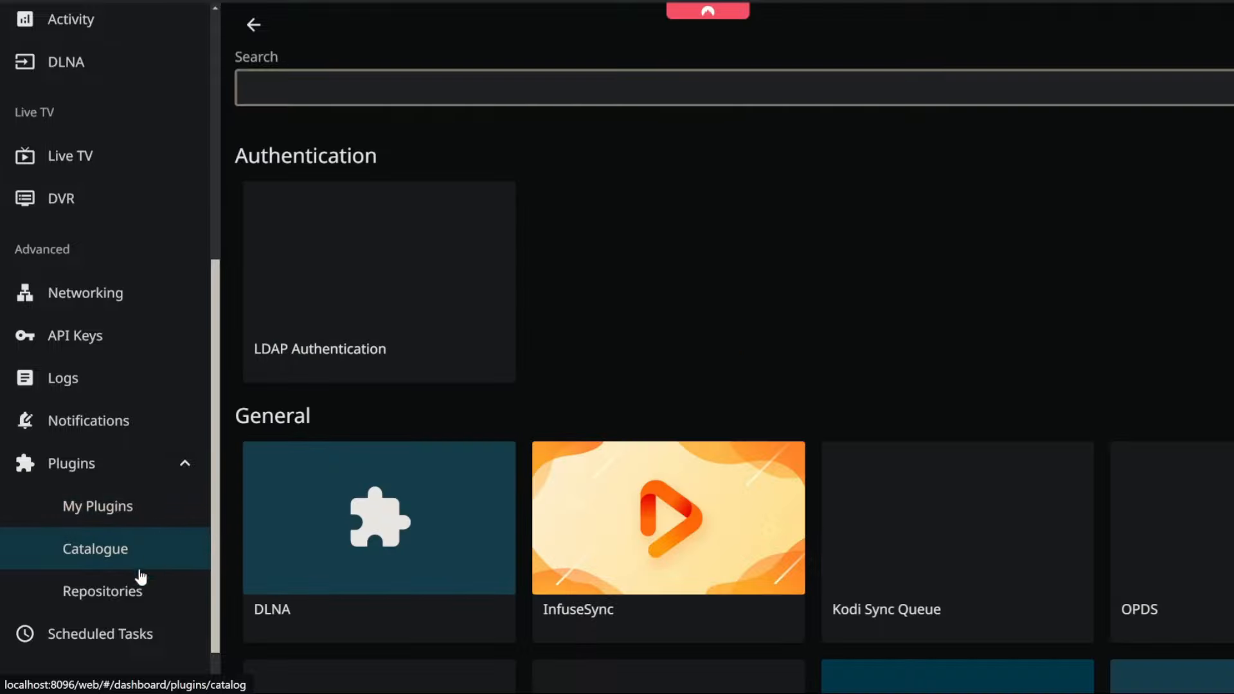
pyautogui.click(111, 610)
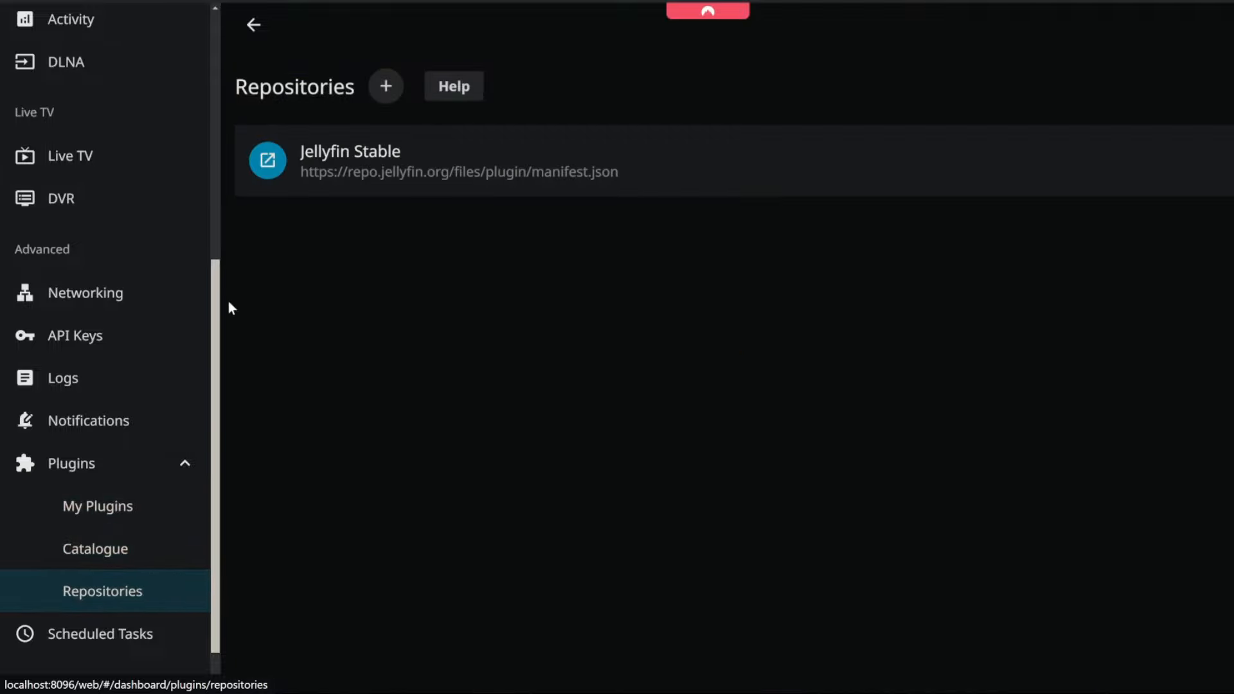
pyautogui.click(81, 551)
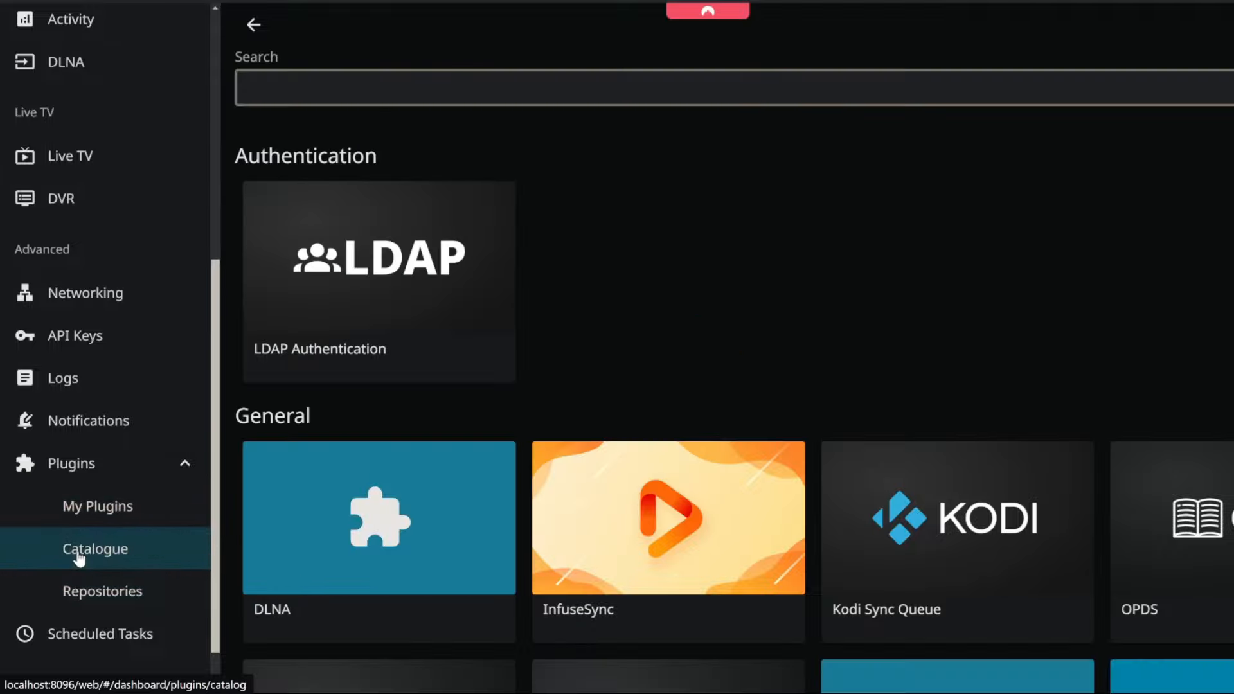
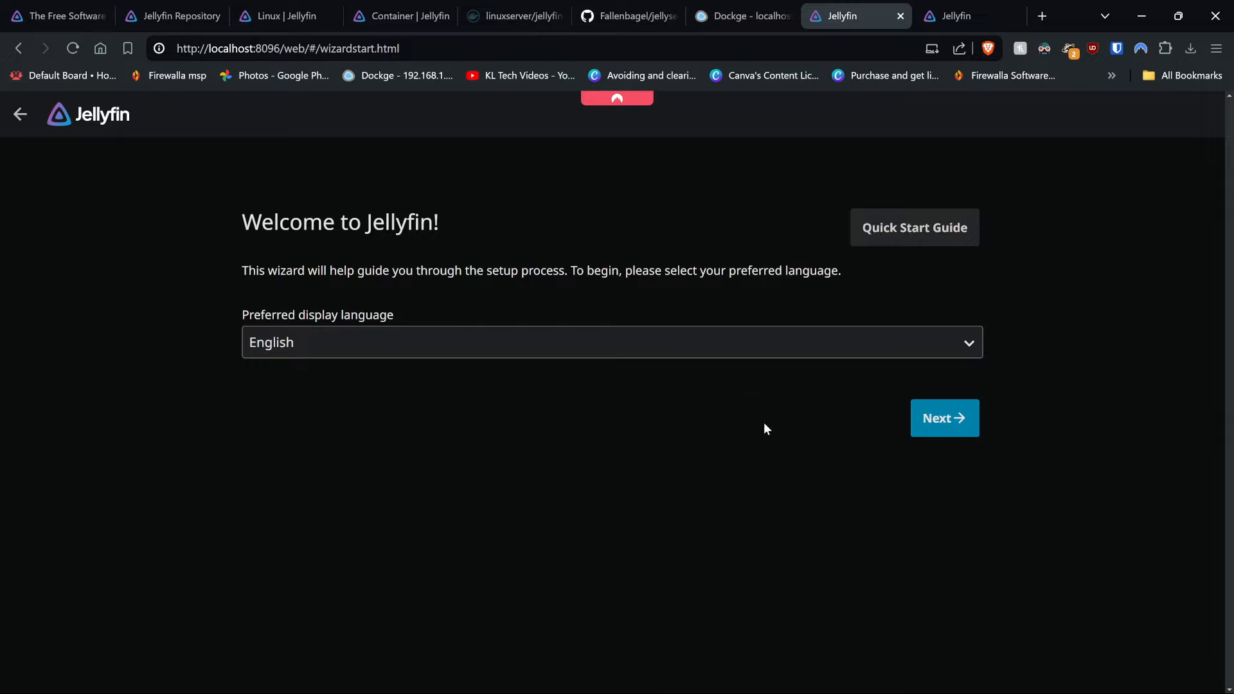
# - Keep English as the setup wizard's display language and create the admin account with its username and password
pyautogui.click(945, 425)
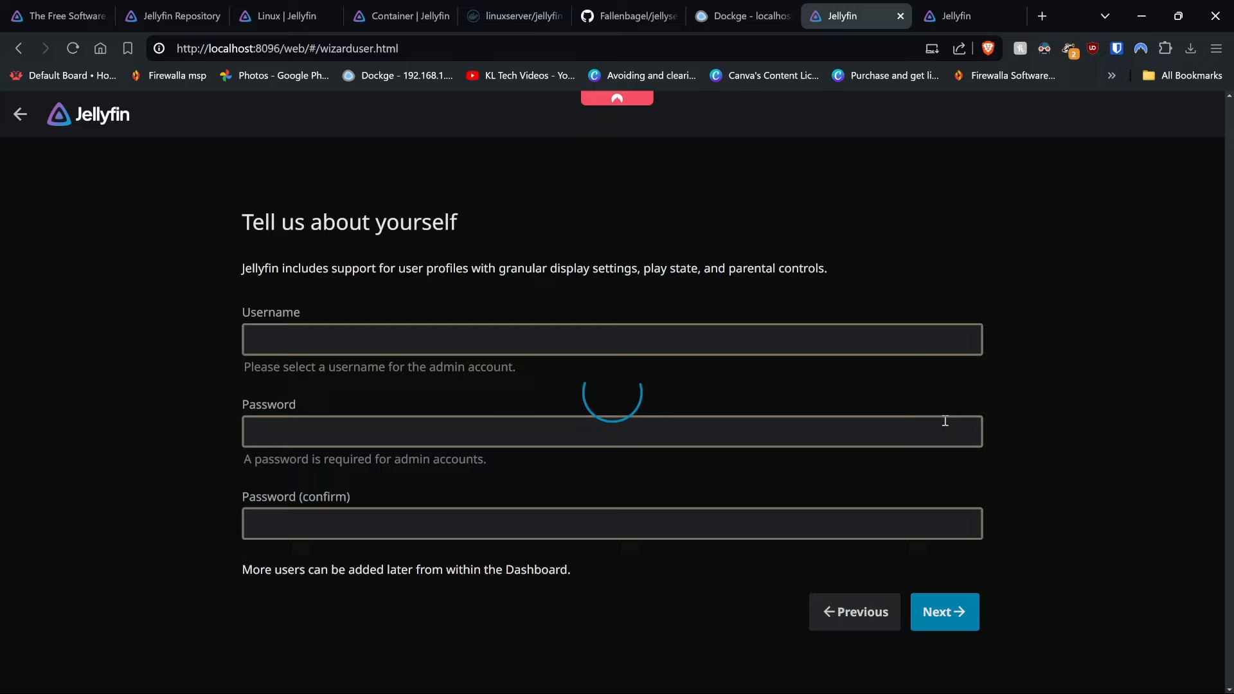
pyautogui.doubleClick(332, 342)
pyautogui.write('kem')
pyautogui.press('Return')
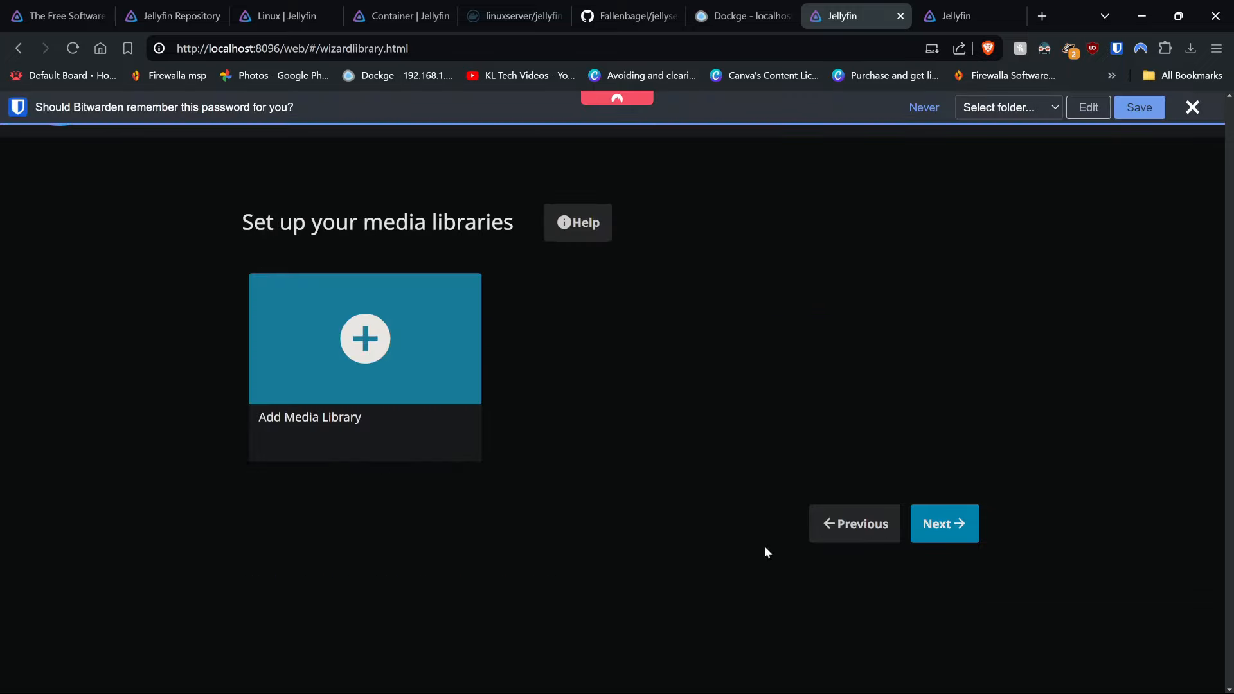
# - Start adding a media library with the content type Movies and open the folder selection for it
pyautogui.click(393, 371)
pyautogui.click(363, 276)
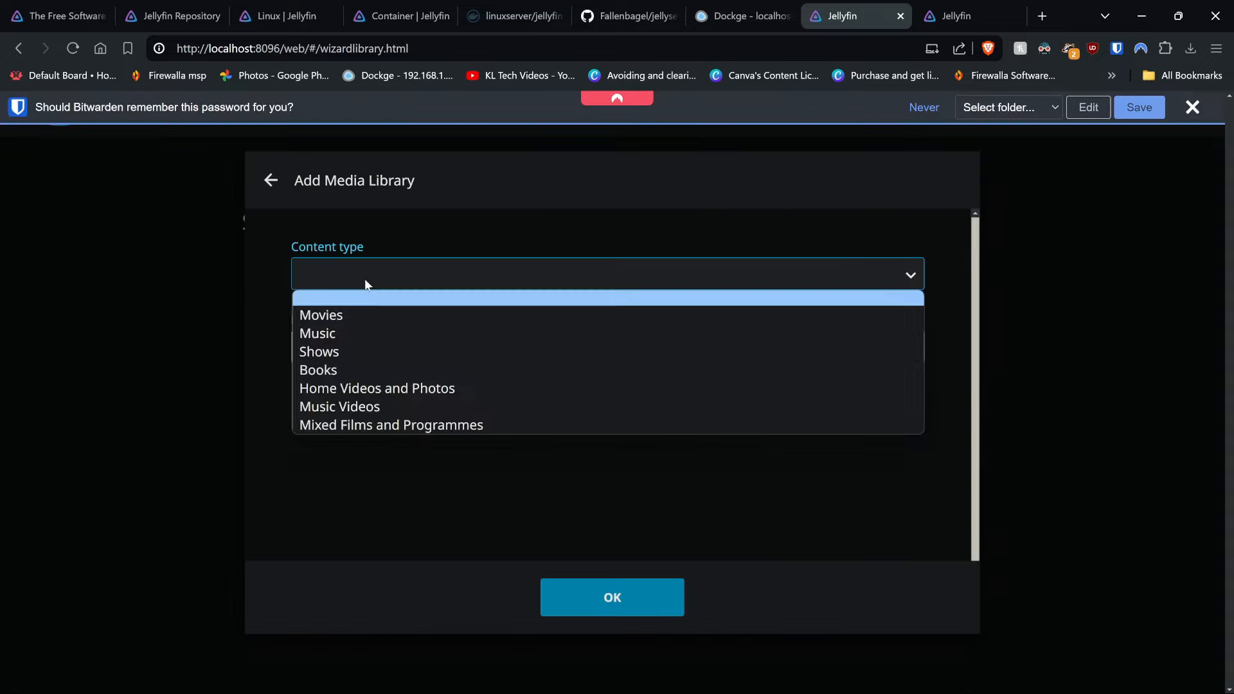
pyautogui.click(353, 314)
pyautogui.click(393, 428)
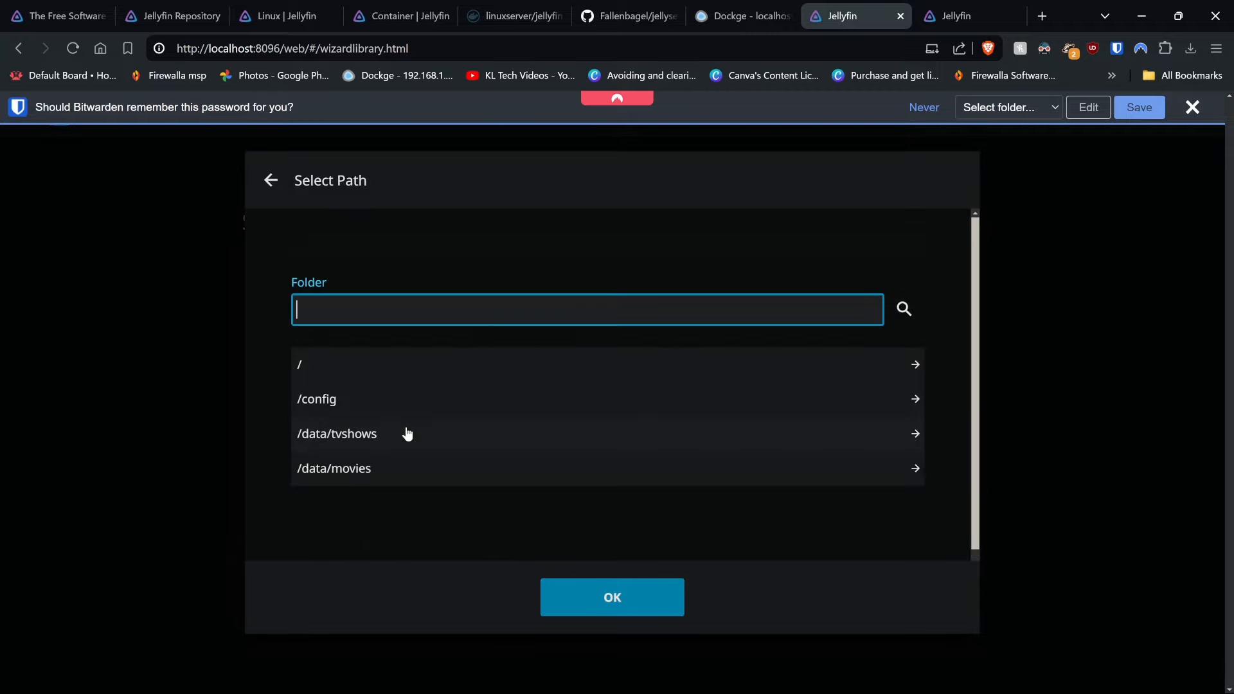
pyautogui.scroll(-1, 421, 428)
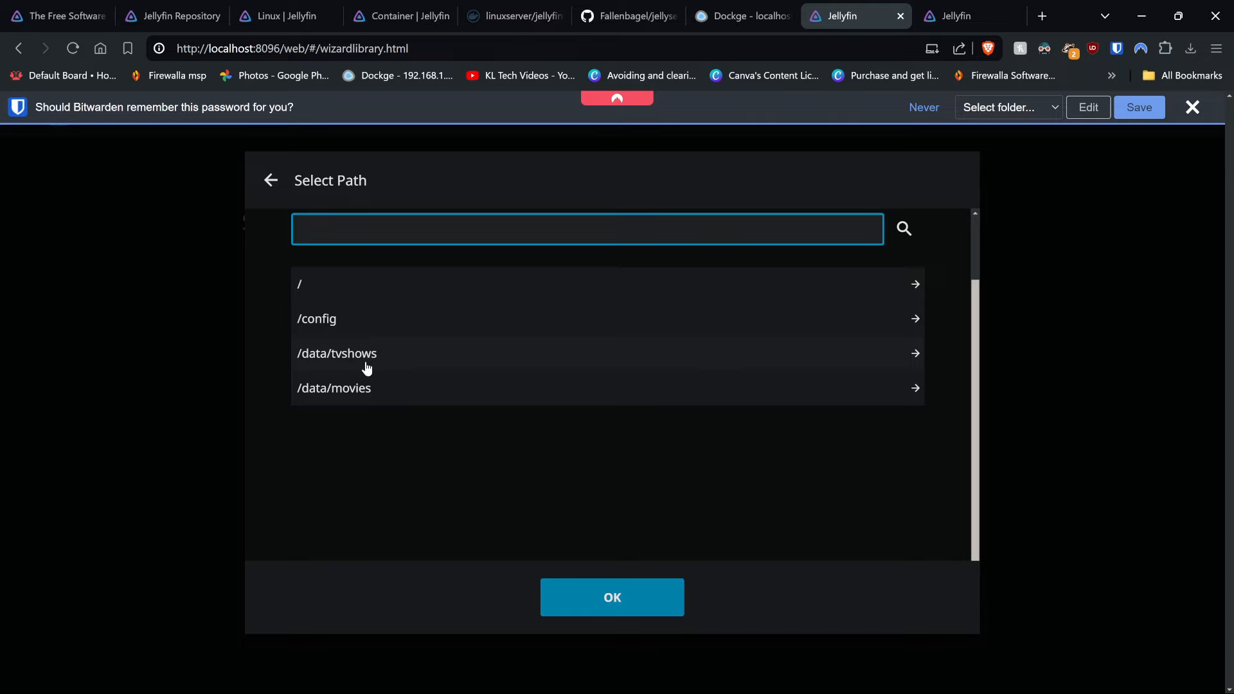
# - Check the TV shows volume mapping in Dockge's compose.yaml, return to the Jellyfin folder selection and close the extra Jellyfin tab
pyautogui.click(742, 16)
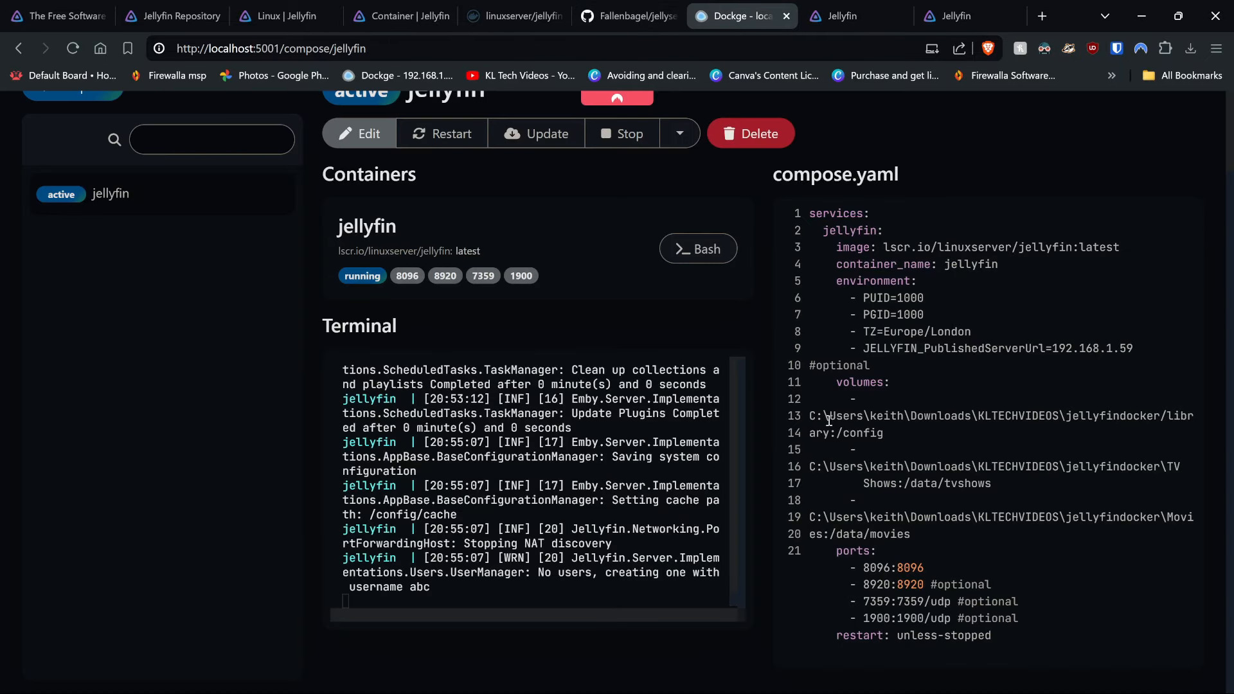
pyautogui.moveTo(810, 467); pyautogui.dragTo(1127, 464)
pyautogui.click(876, 467)
pyautogui.click(806, 468)
pyautogui.hotkey('ctrl', 'shift', 'Home')
pyautogui.moveTo(830, 467); pyautogui.dragTo(957, 468)
pyautogui.moveTo(863, 483); pyautogui.dragTo(995, 483)
pyautogui.click(994, 484)
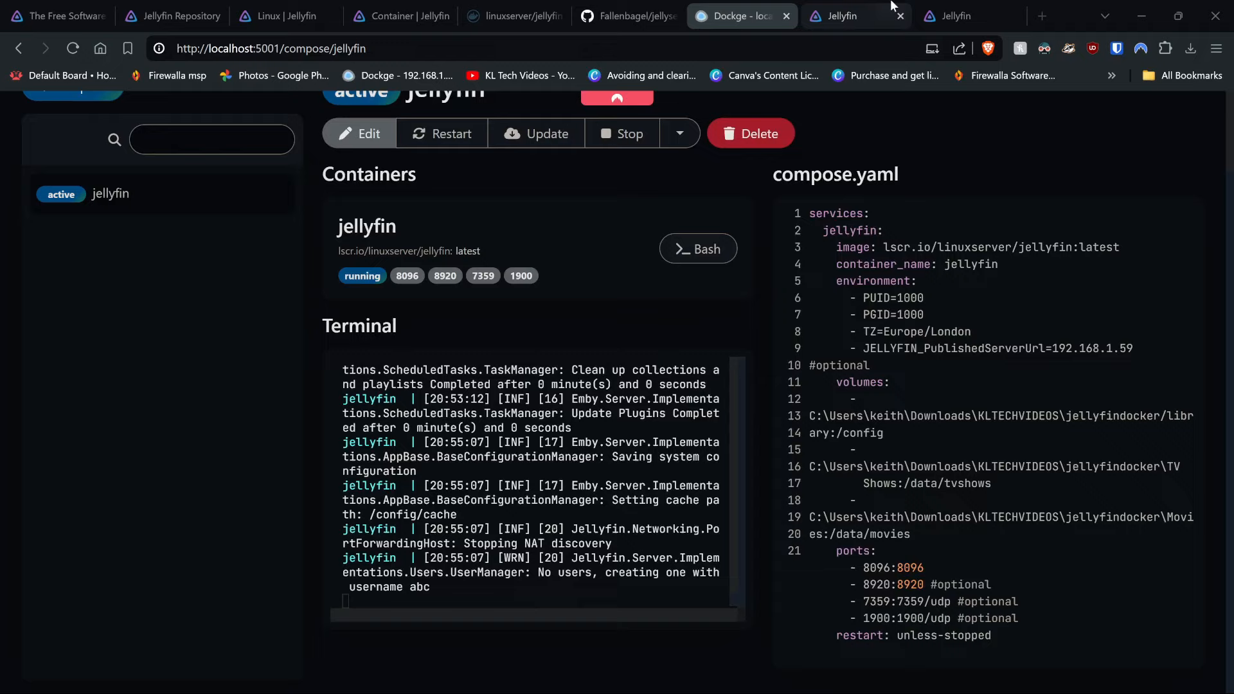
pyautogui.click(894, 8)
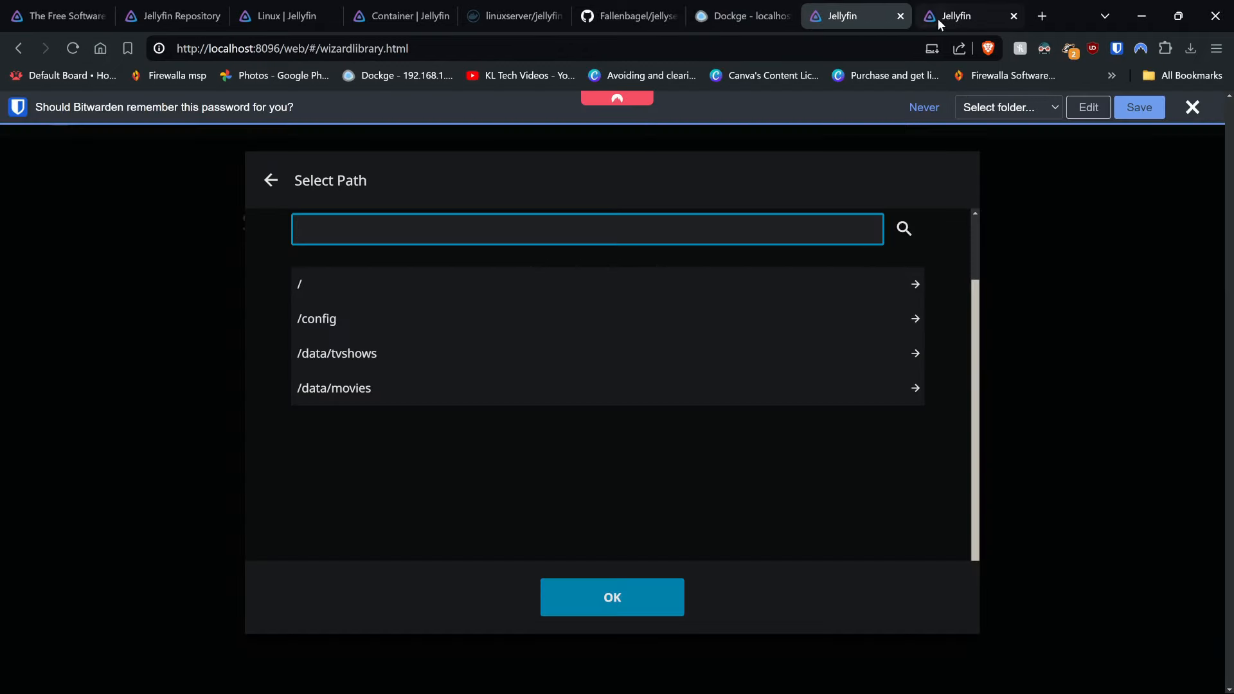
pyautogui.click(1013, 17)
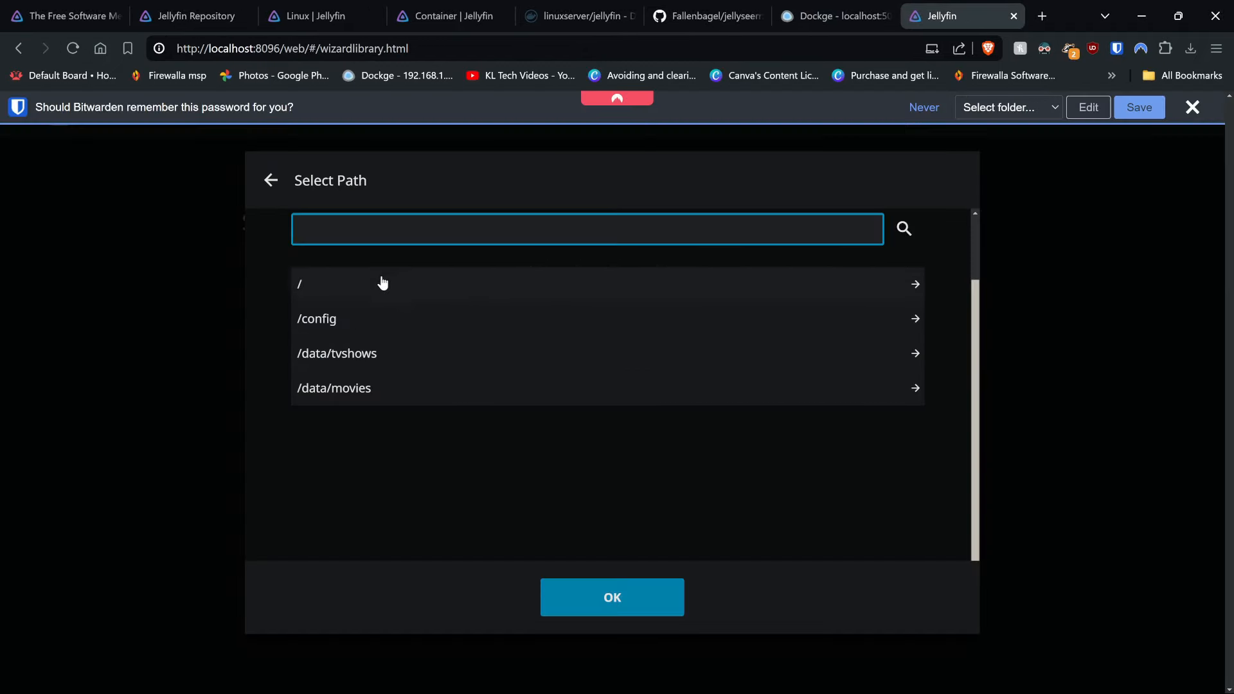
# - Use /data/movies as the Movies library's folder, choose English as its preferred language and look through its remaining settings
pyautogui.click(372, 398)
pyautogui.click(612, 597)
pyautogui.scroll(-10, 419, 333)
pyautogui.click(420, 339)
pyautogui.write('eng')
pyautogui.press('Return')
pyautogui.scroll(-5, 419, 333)
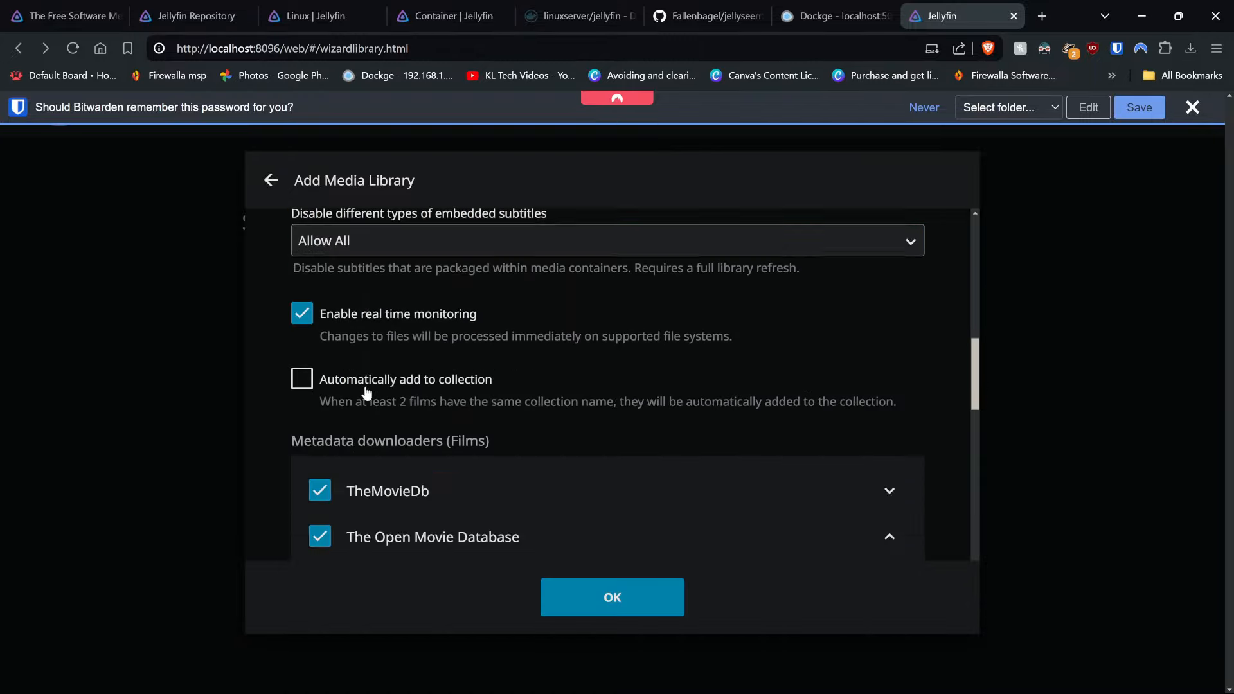
pyautogui.scroll(20, 536, 551)
pyautogui.scroll(-15, 536, 545)
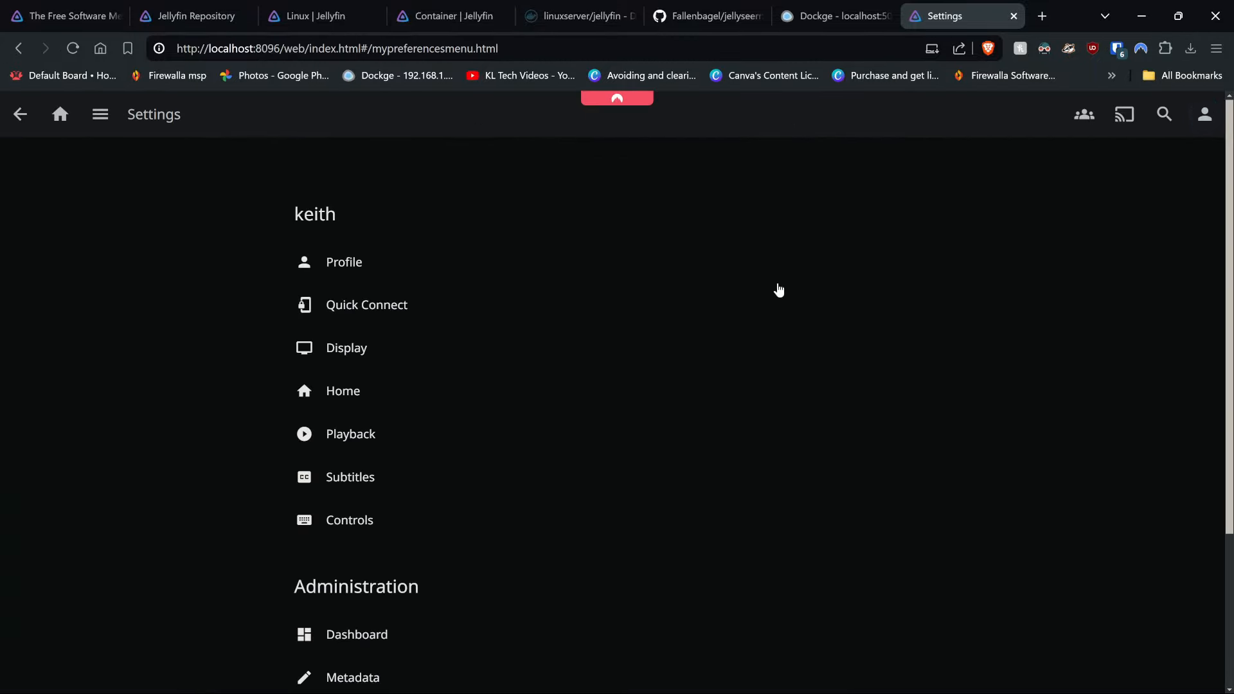
# - Open the TV Shows library for management from the server dashboard and remove its /data/movies folder
pyautogui.scroll(-3, 546, 433)
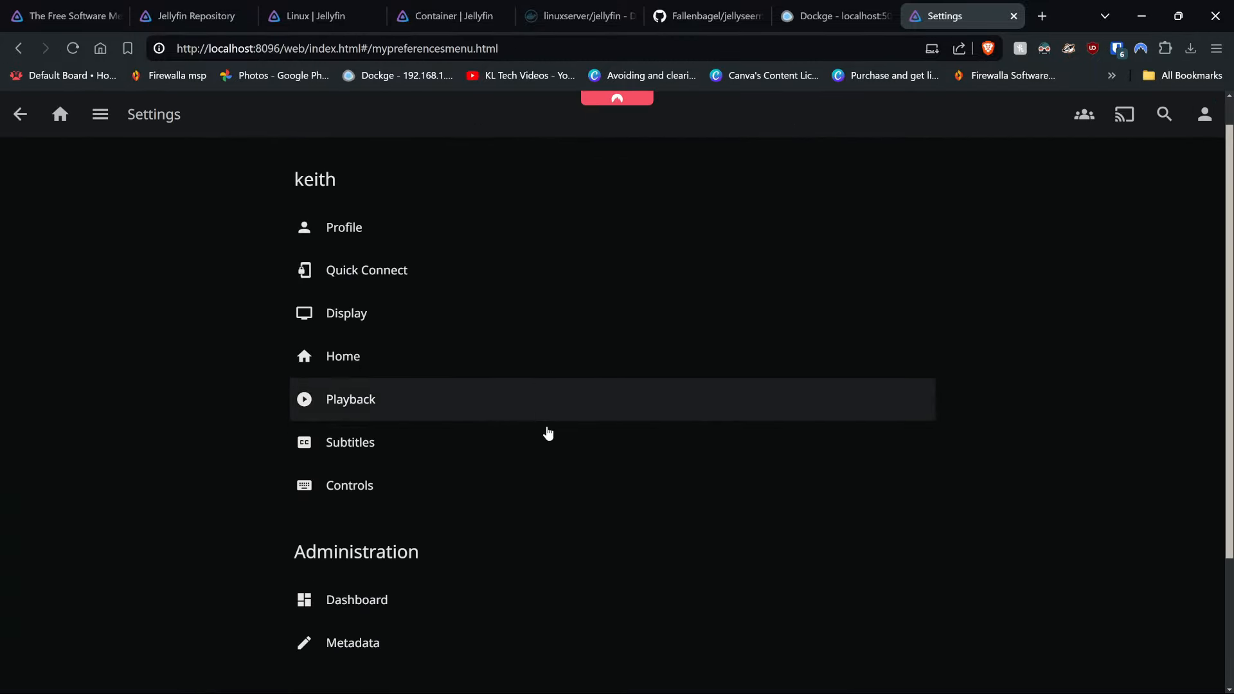
pyautogui.click(465, 411)
pyautogui.click(78, 278)
pyautogui.click(670, 364)
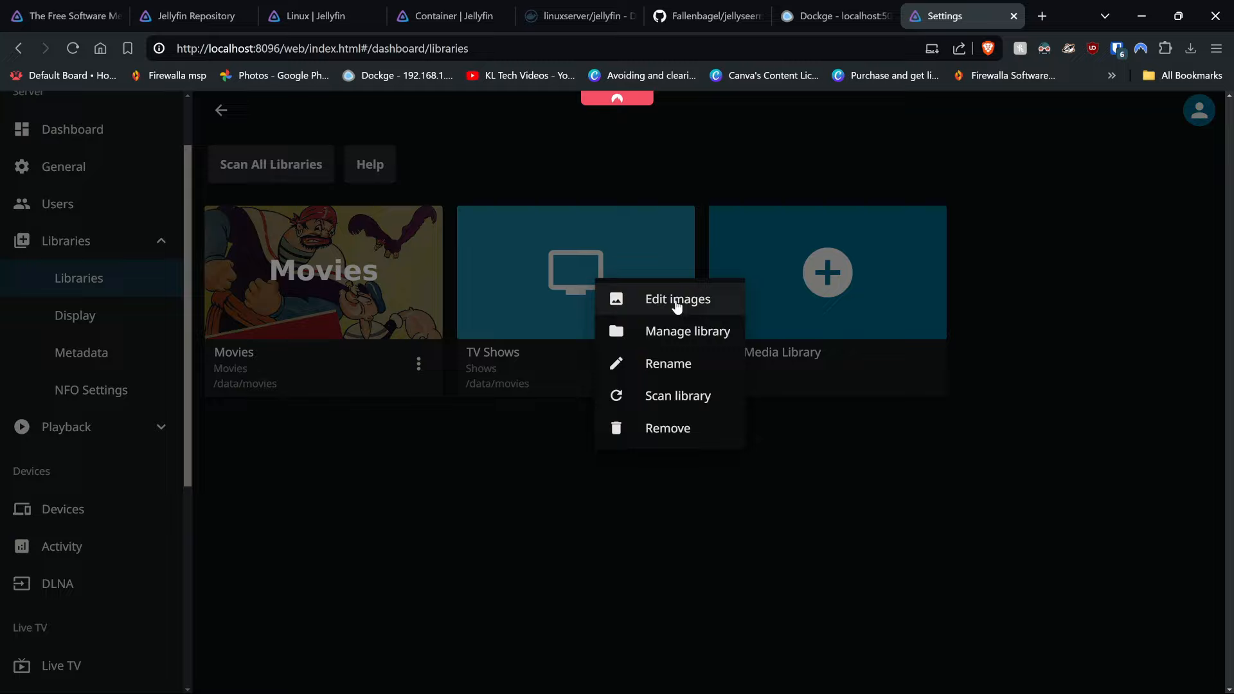
pyautogui.click(676, 331)
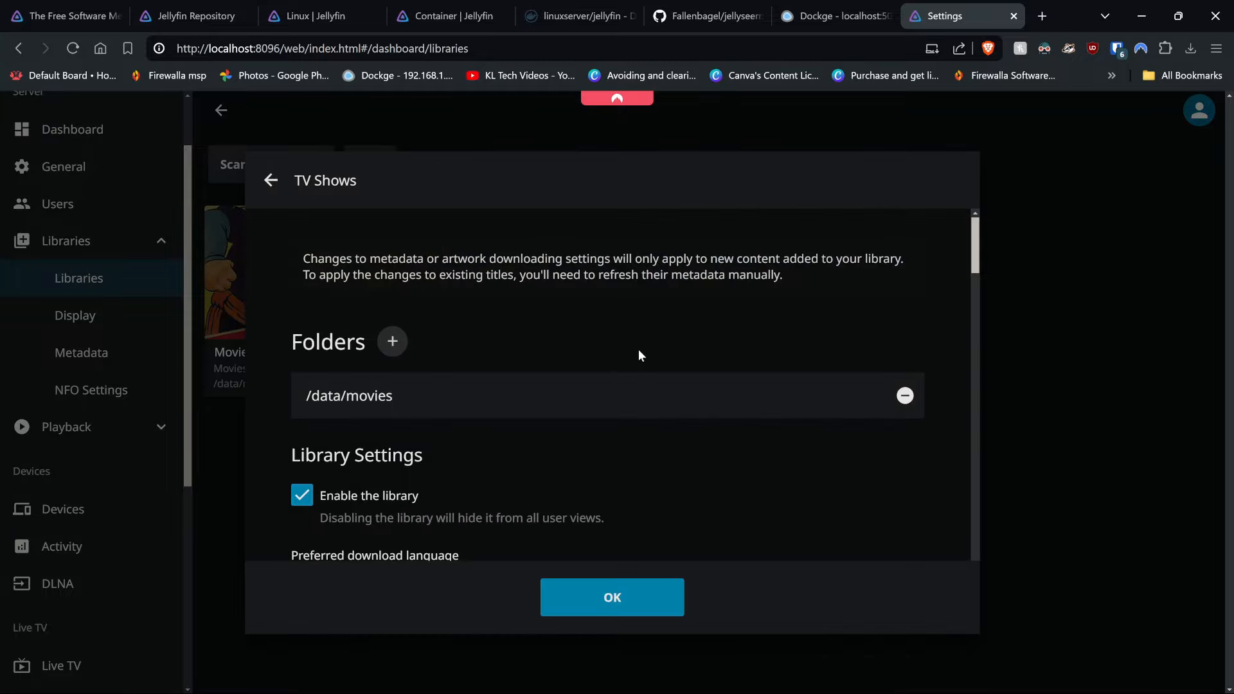
pyautogui.scroll(-1, 597, 404)
pyautogui.scroll(1, 595, 392)
pyautogui.click(903, 397)
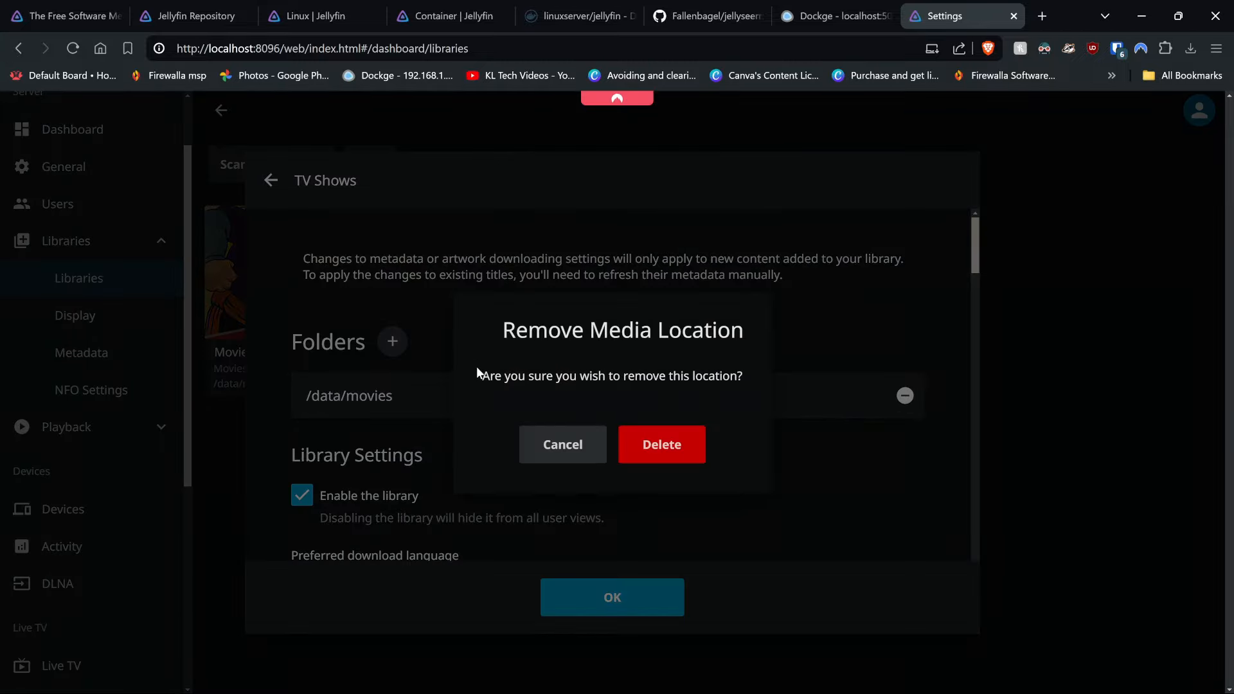
pyautogui.click(653, 442)
# - Add /data/tvshows as the TV Shows library's folder and save the library
pyautogui.click(400, 348)
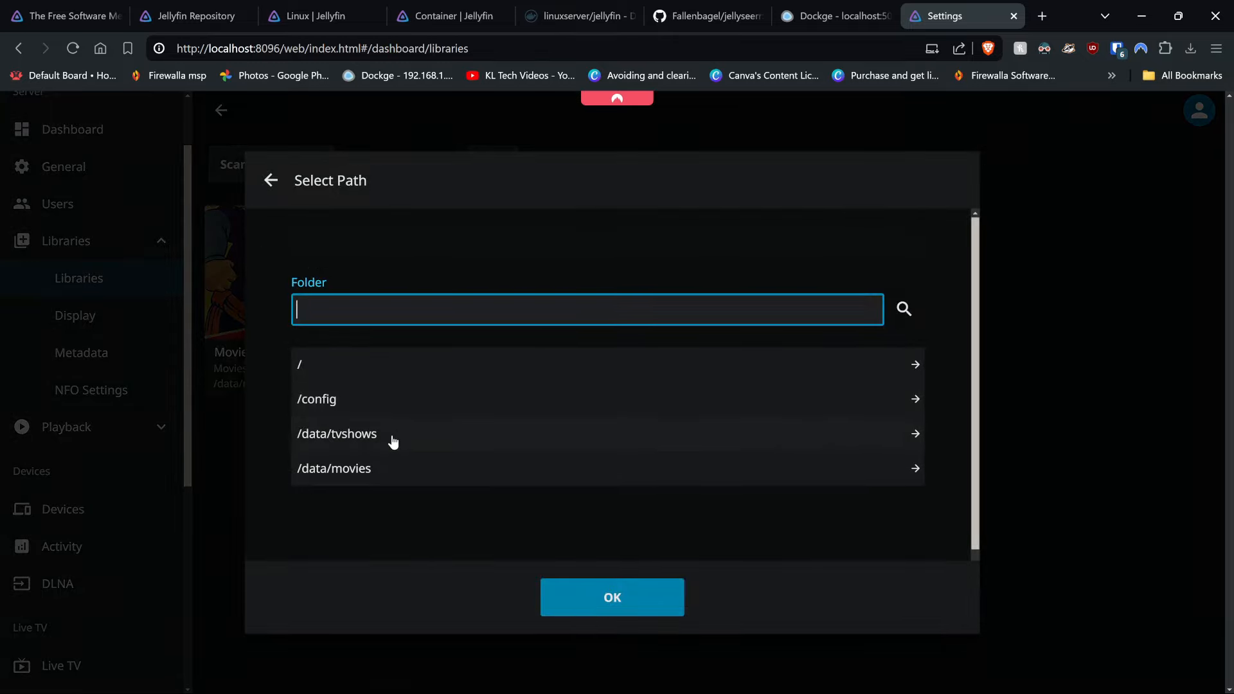
pyautogui.click(377, 432)
pyautogui.click(617, 596)
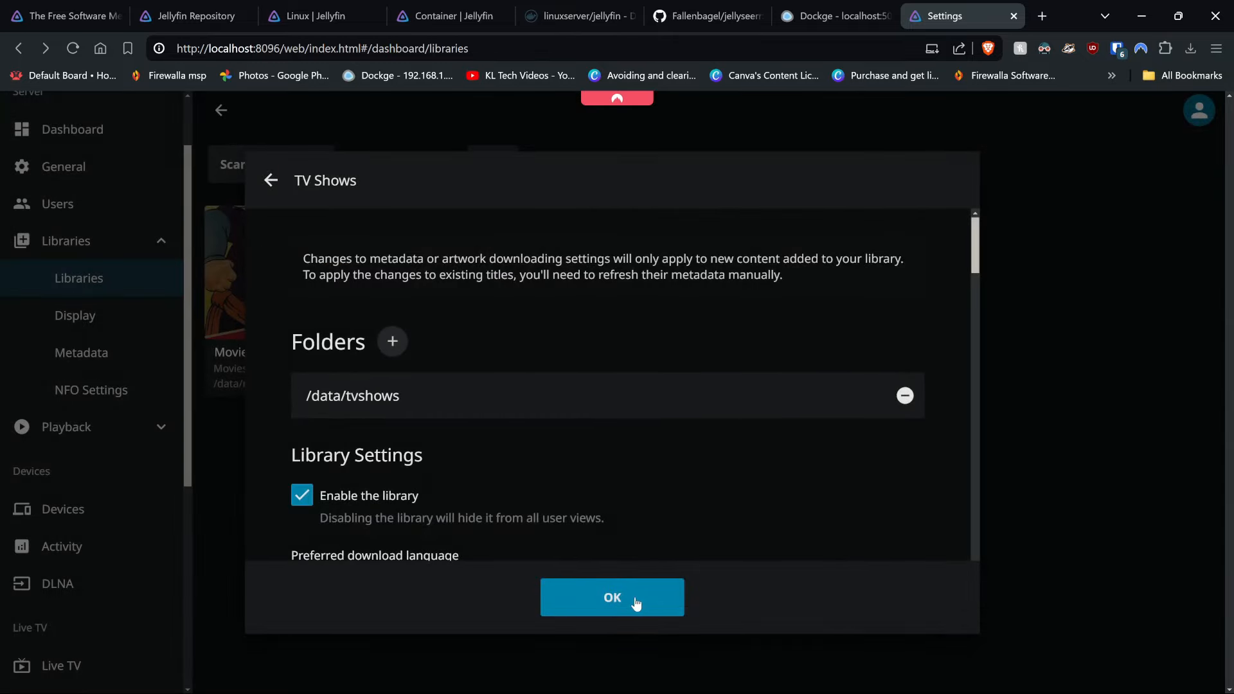
pyautogui.click(631, 599)
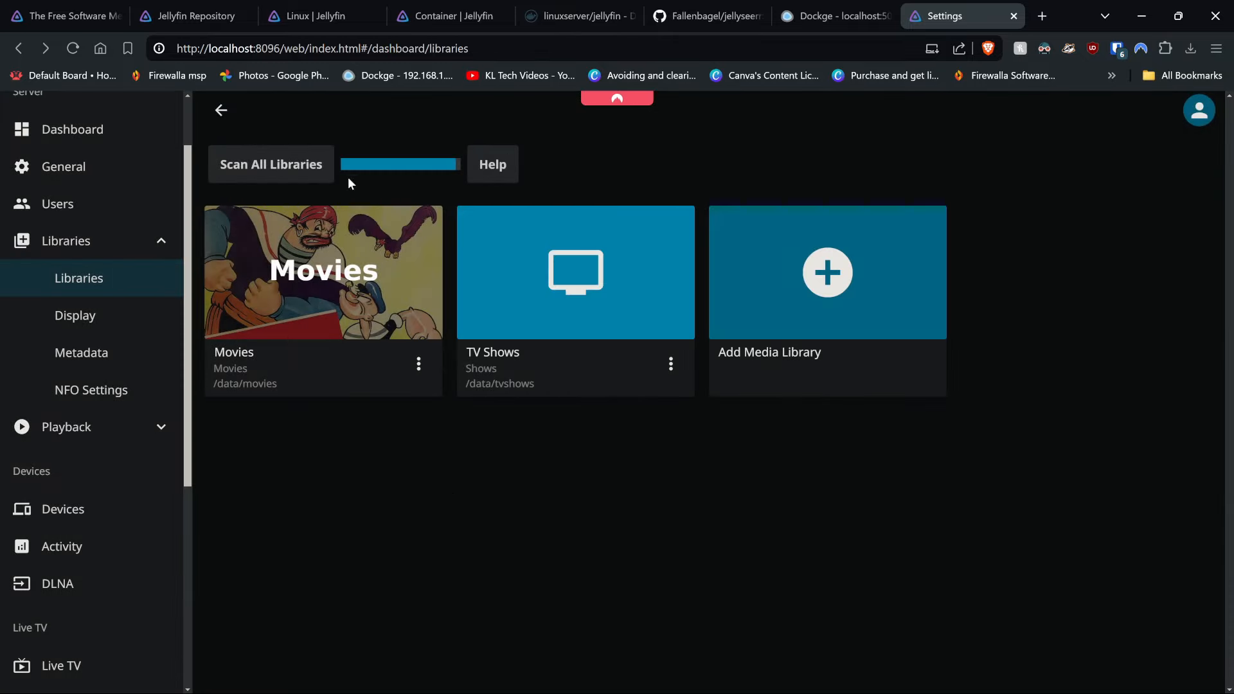
# - Examine the media sections on the Jellyfin home page and open the TV Shows library
pyautogui.click(38, 129)
pyautogui.click(33, 125)
pyautogui.scroll(-5, 449, 289)
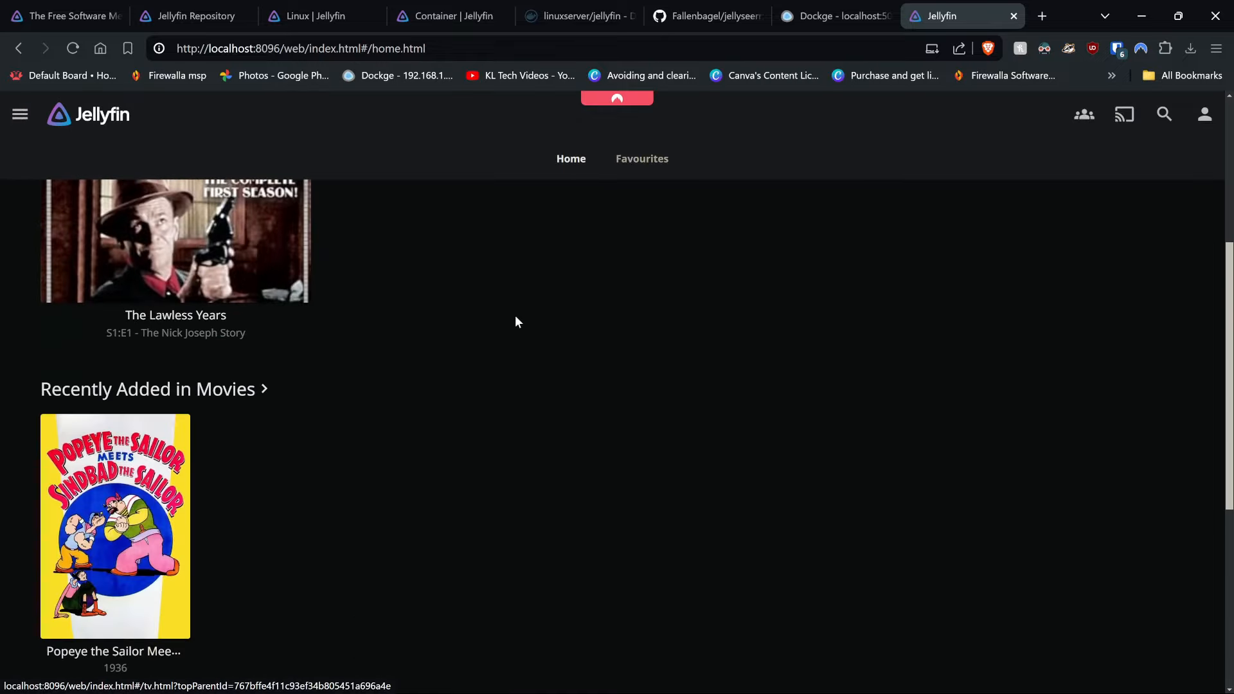
pyautogui.scroll(-5, 489, 340)
pyautogui.scroll(6, 457, 373)
pyautogui.scroll(-4, 431, 386)
pyautogui.scroll(6, 412, 397)
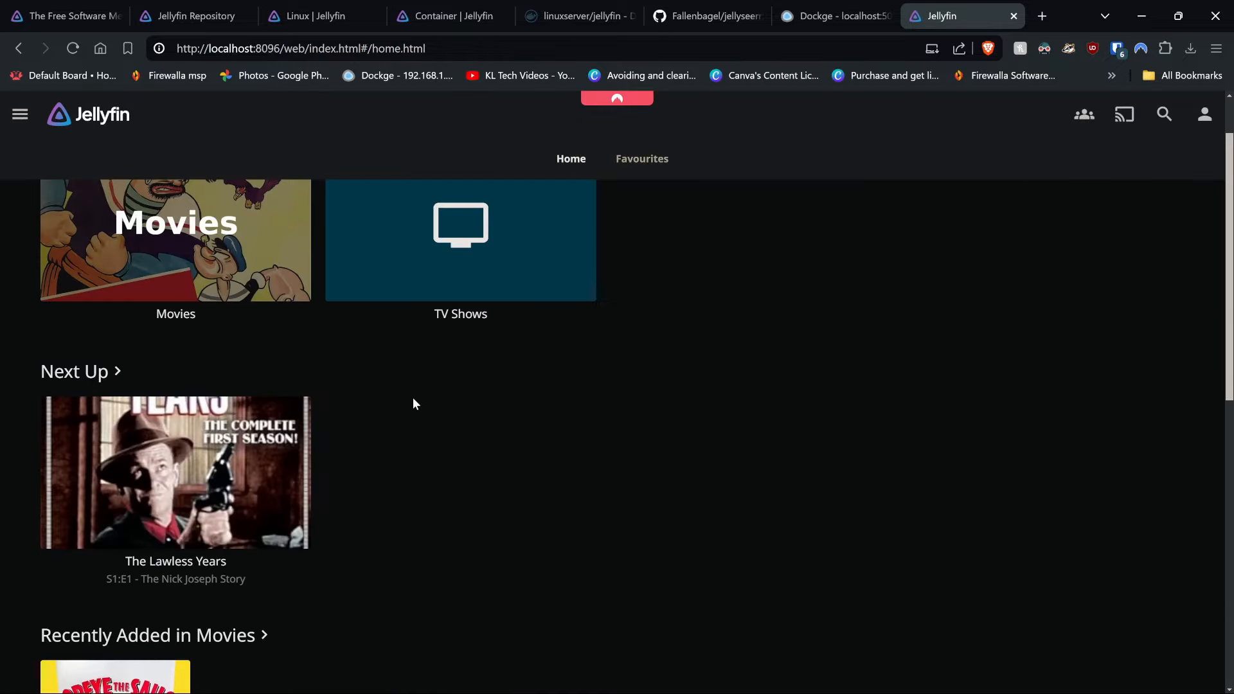
pyautogui.scroll(2, 413, 402)
pyautogui.click(408, 292)
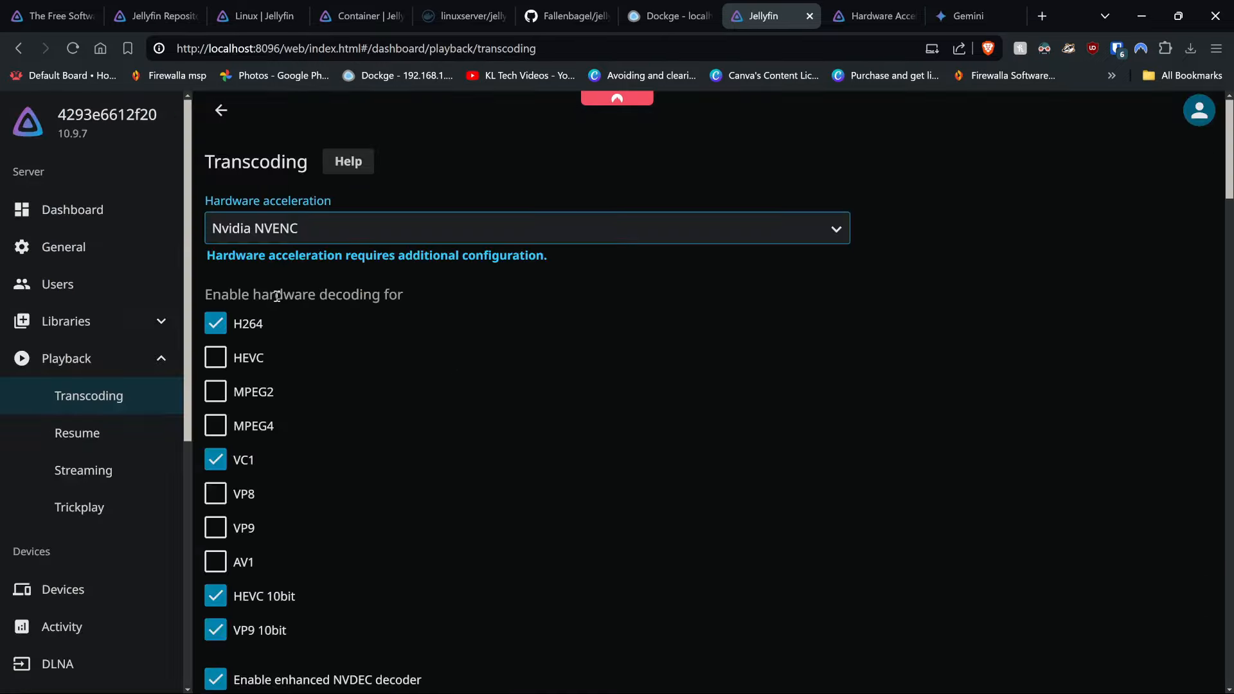
# - Save the transcoding settings with Nvidia NVENC hardware acceleration and acknowledge the hardware acceleration notice
pyautogui.scroll(-20, 277, 296)
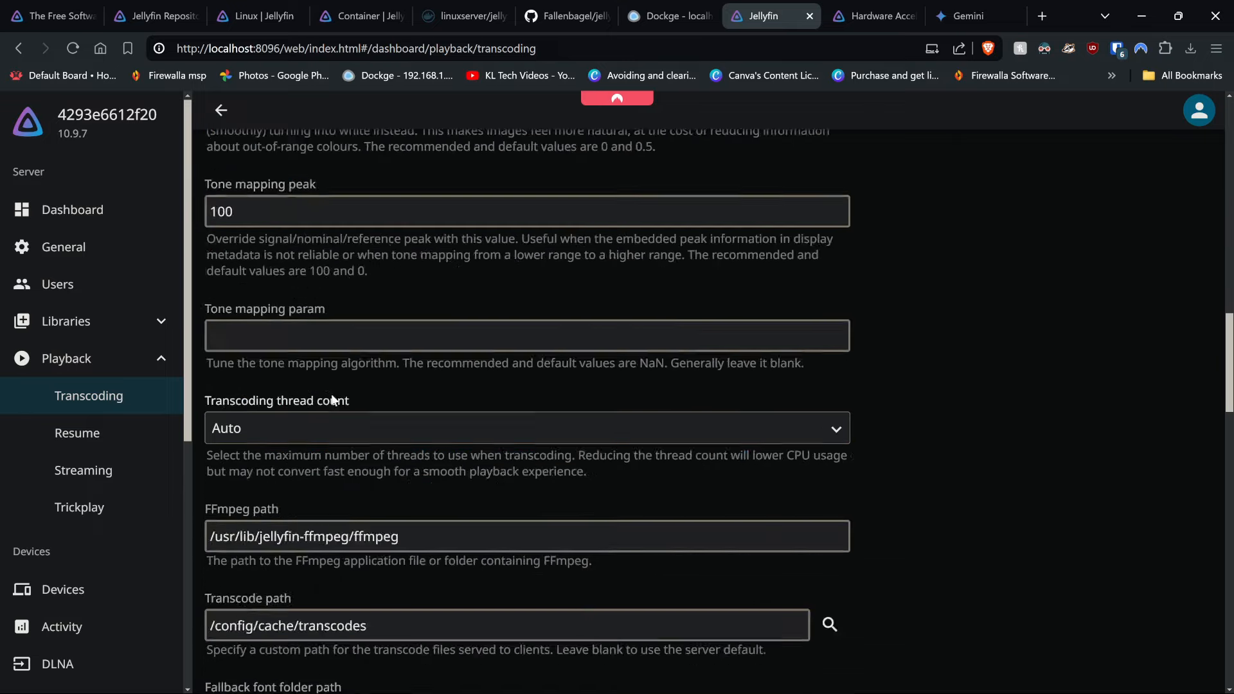
pyautogui.click(496, 616)
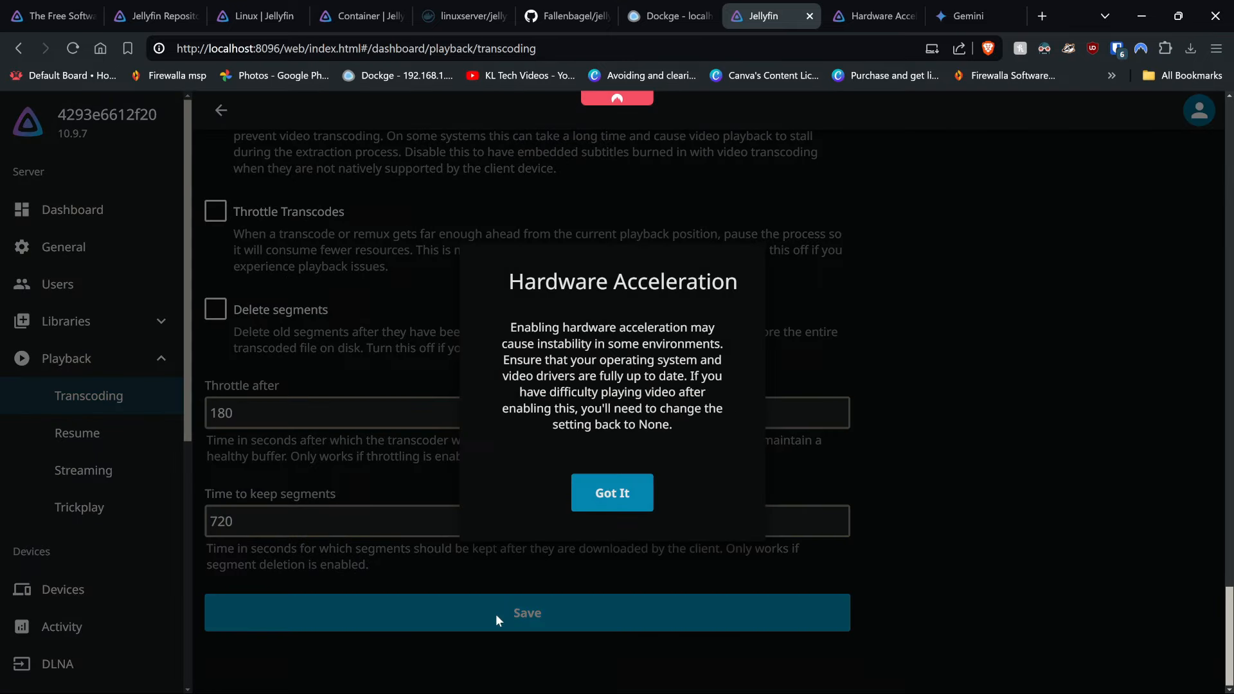
pyautogui.click(610, 499)
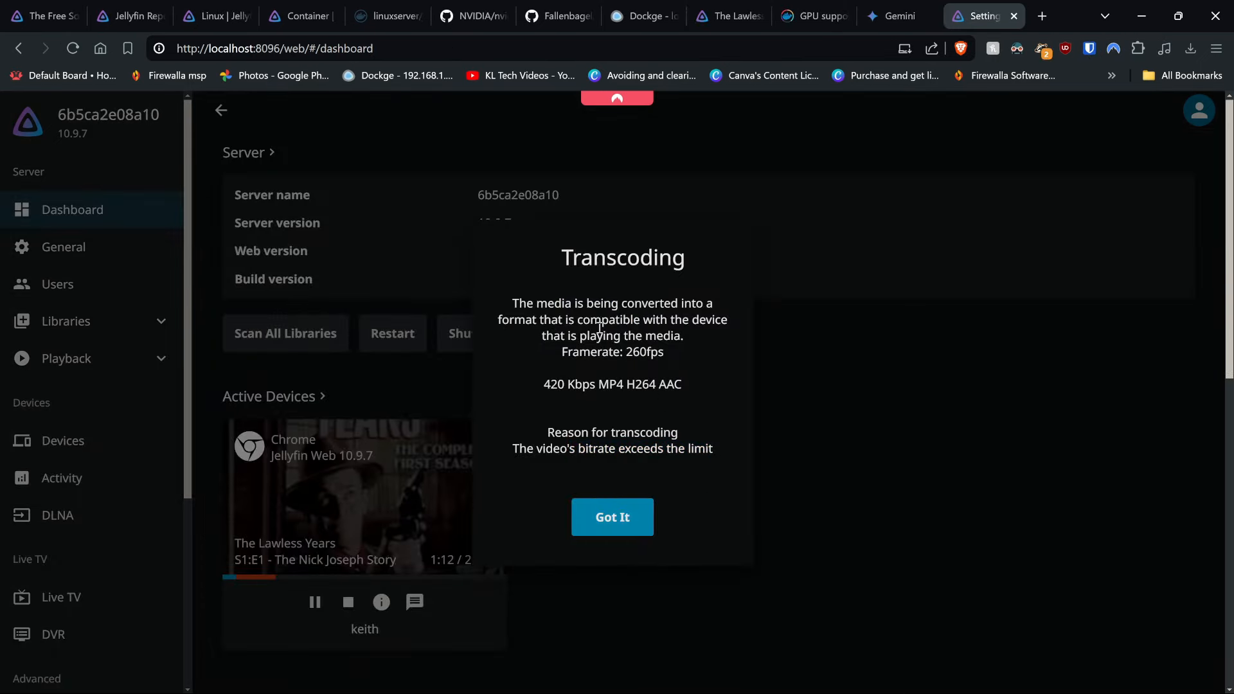
# - Read the transcoding details of the episode being played and close them
pyautogui.moveTo(540, 299); pyautogui.dragTo(675, 353)
pyautogui.click(675, 354)
pyautogui.click(625, 529)
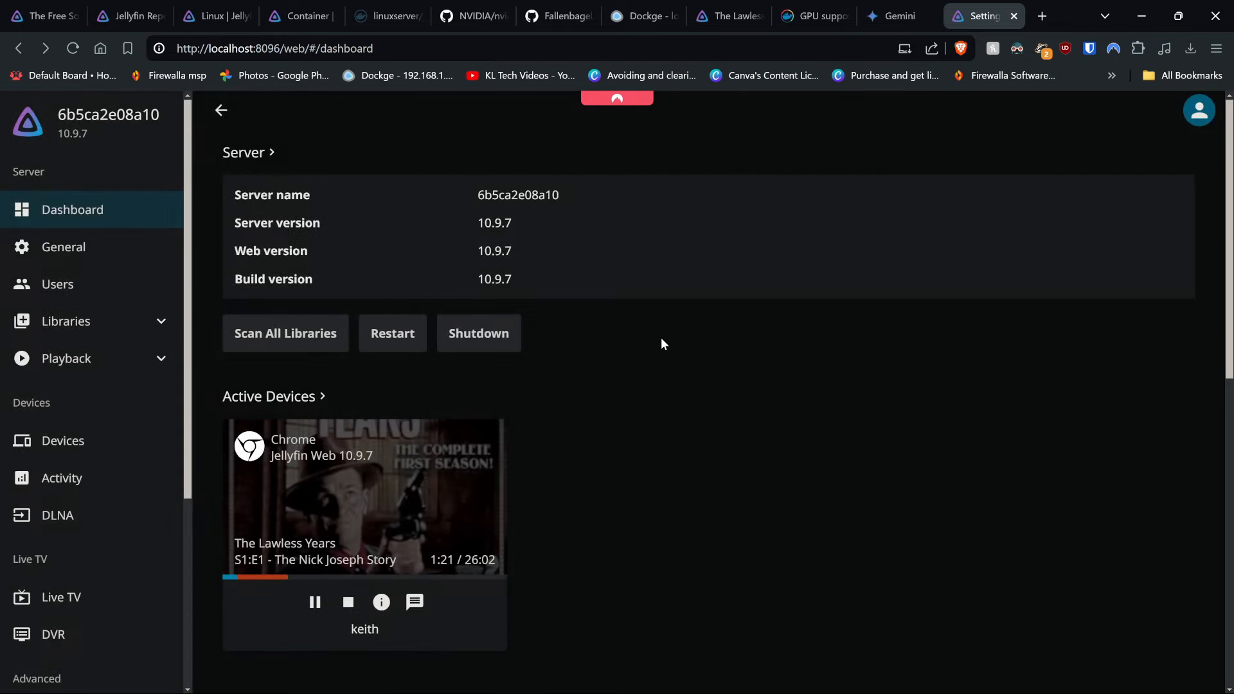
# - Examine the gpus=all entry, the volume mappings and the nvidia device reservation in the jellyfin stack's compose.yaml in Dockge
pyautogui.click(642, 15)
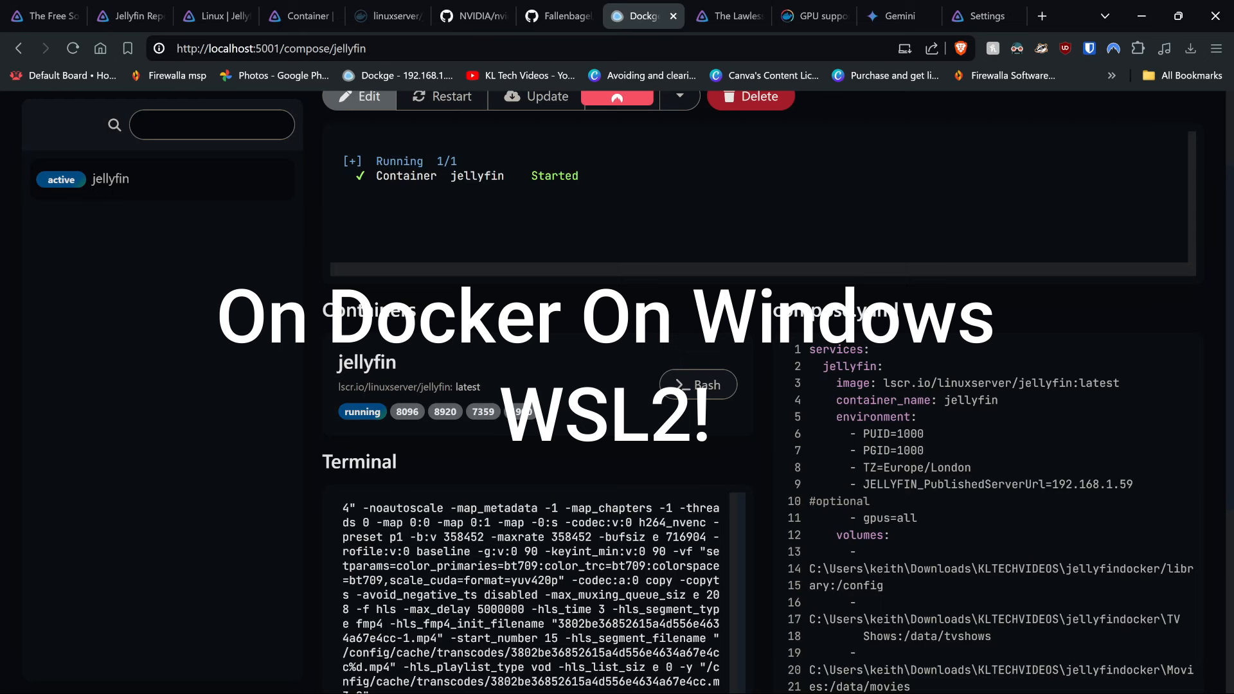
pyautogui.scroll(-1, 915, 419)
pyautogui.moveTo(919, 438); pyautogui.dragTo(851, 443)
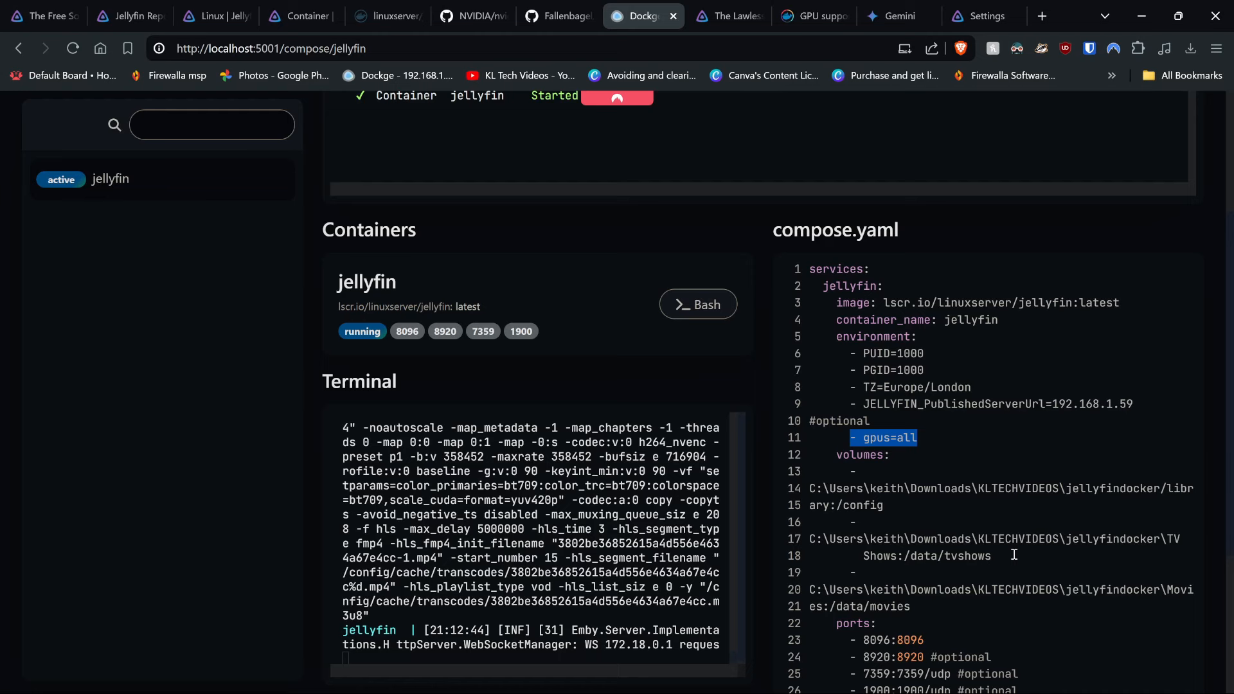
pyautogui.scroll(-2, 900, 411)
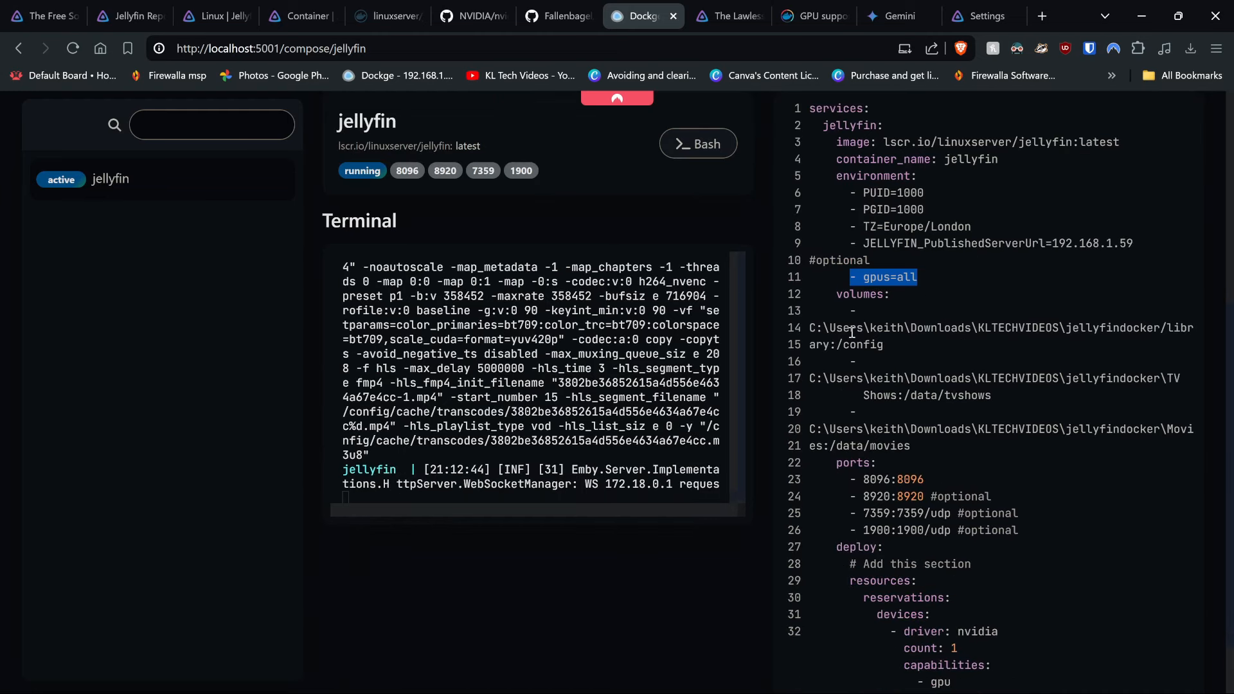
pyautogui.moveTo(826, 330); pyautogui.dragTo(932, 437)
pyautogui.click(874, 404)
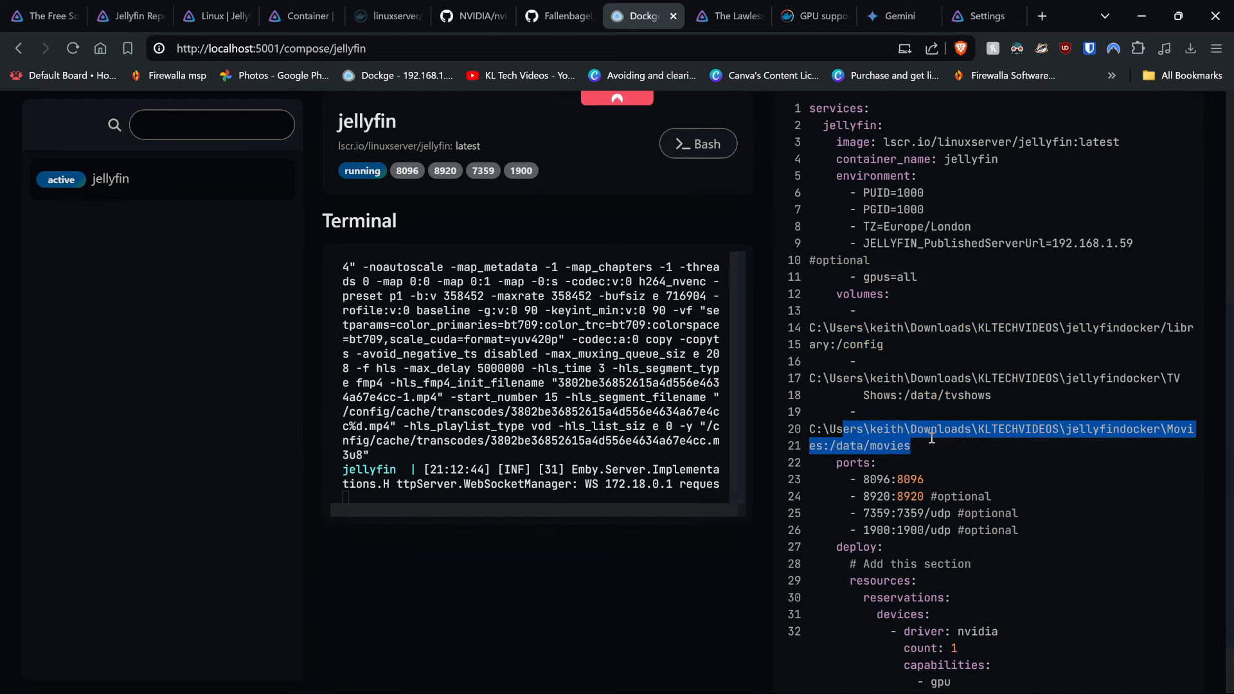
pyautogui.click(932, 437)
pyautogui.scroll(-1, 942, 473)
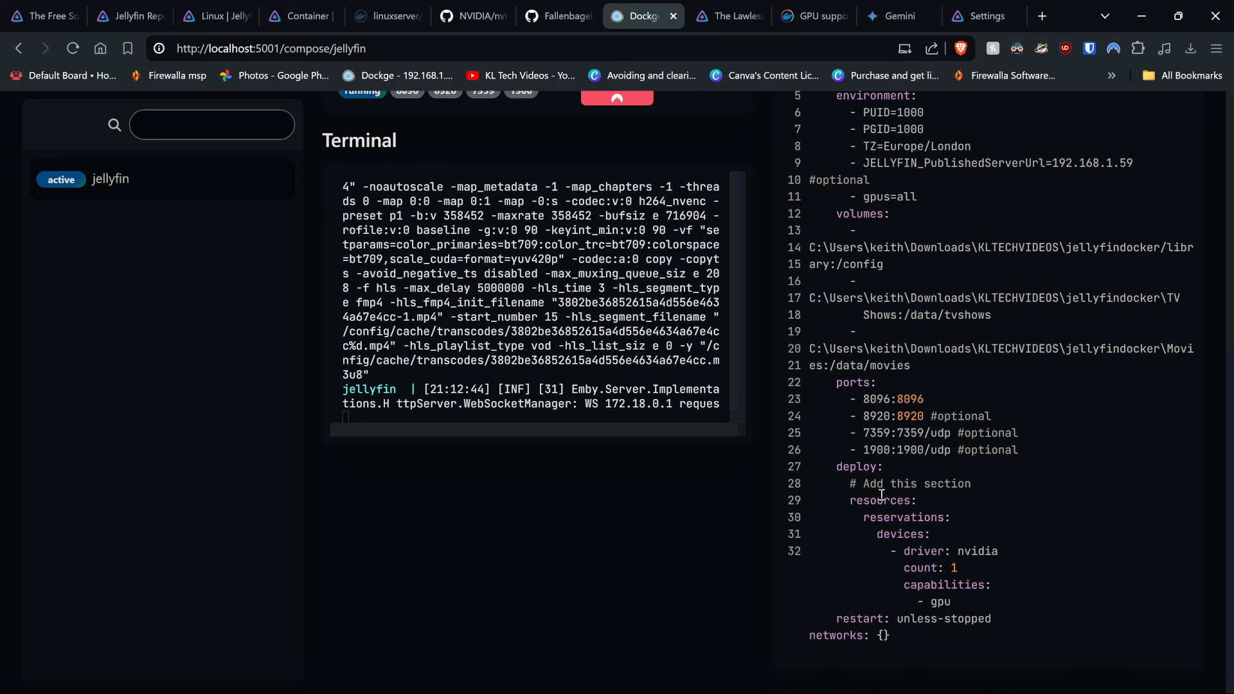
pyautogui.moveTo(849, 499); pyautogui.dragTo(993, 587)
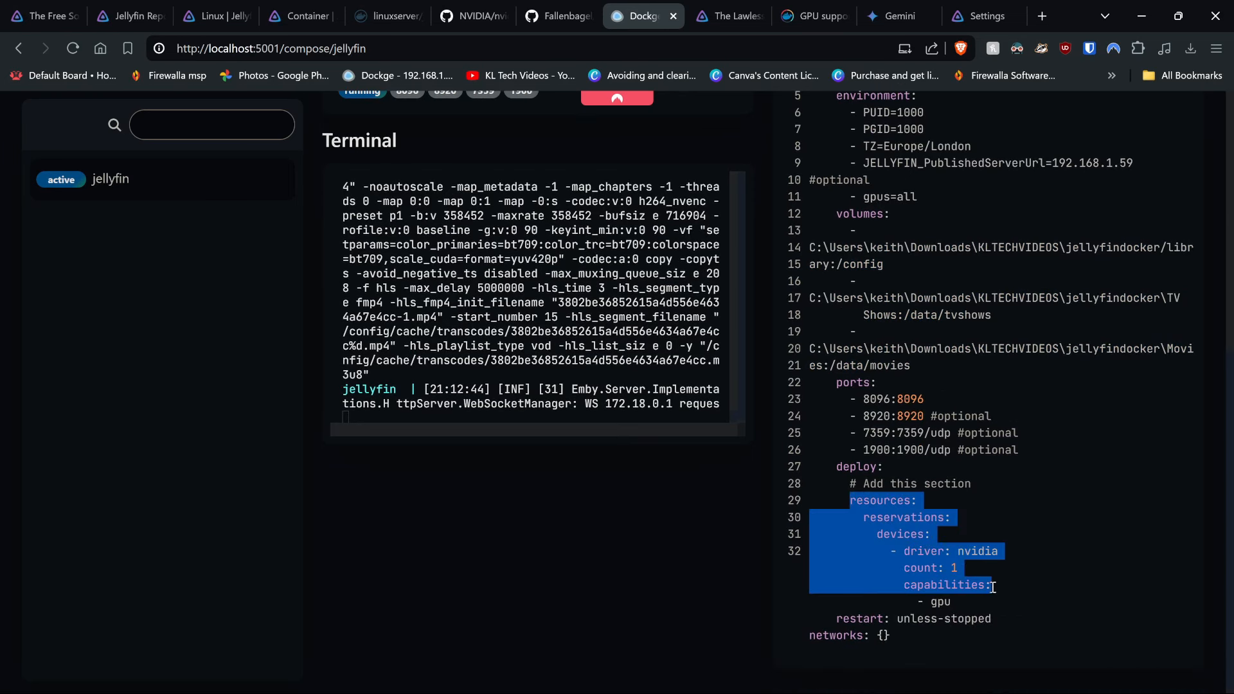
pyautogui.click(993, 588)
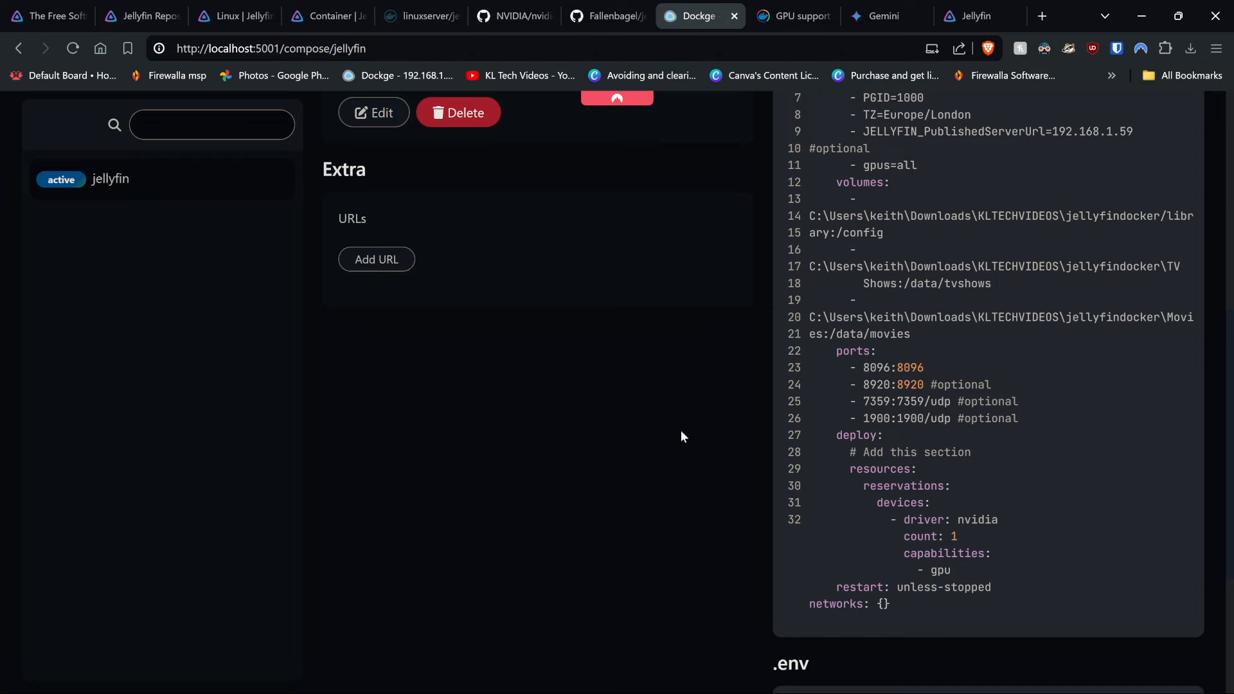
# - Deploy the jellyfin stack with the GPU settings in its compose.yaml
pyautogui.scroll(7, 681, 430)
pyautogui.click(366, 225)
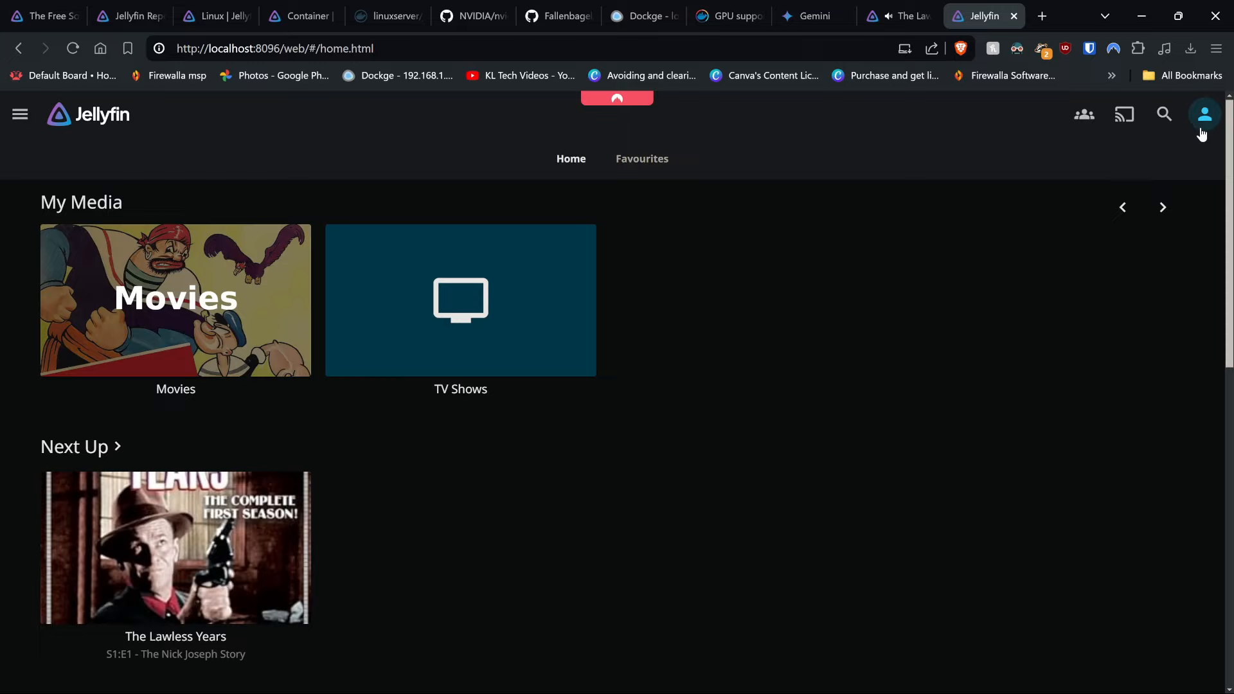
# - Open the Jellyfin server dashboard and view the playback information of the active device
pyautogui.click(1205, 114)
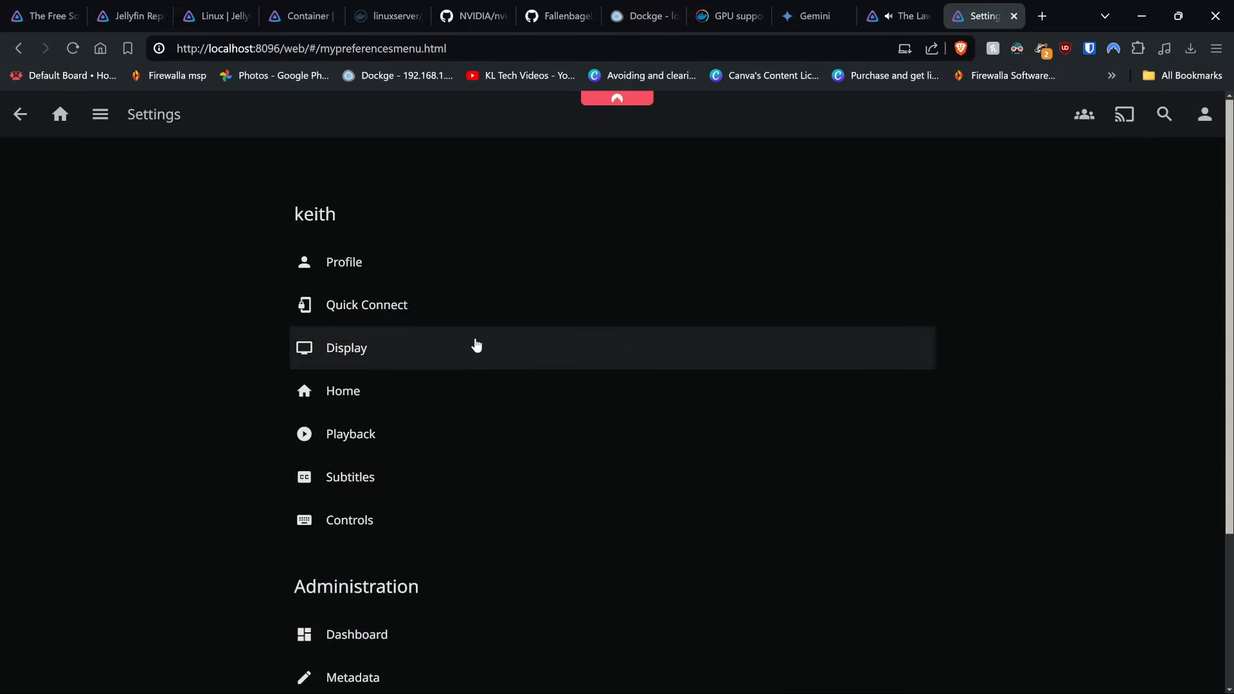
pyautogui.click(422, 642)
pyautogui.scroll(-1, 461, 545)
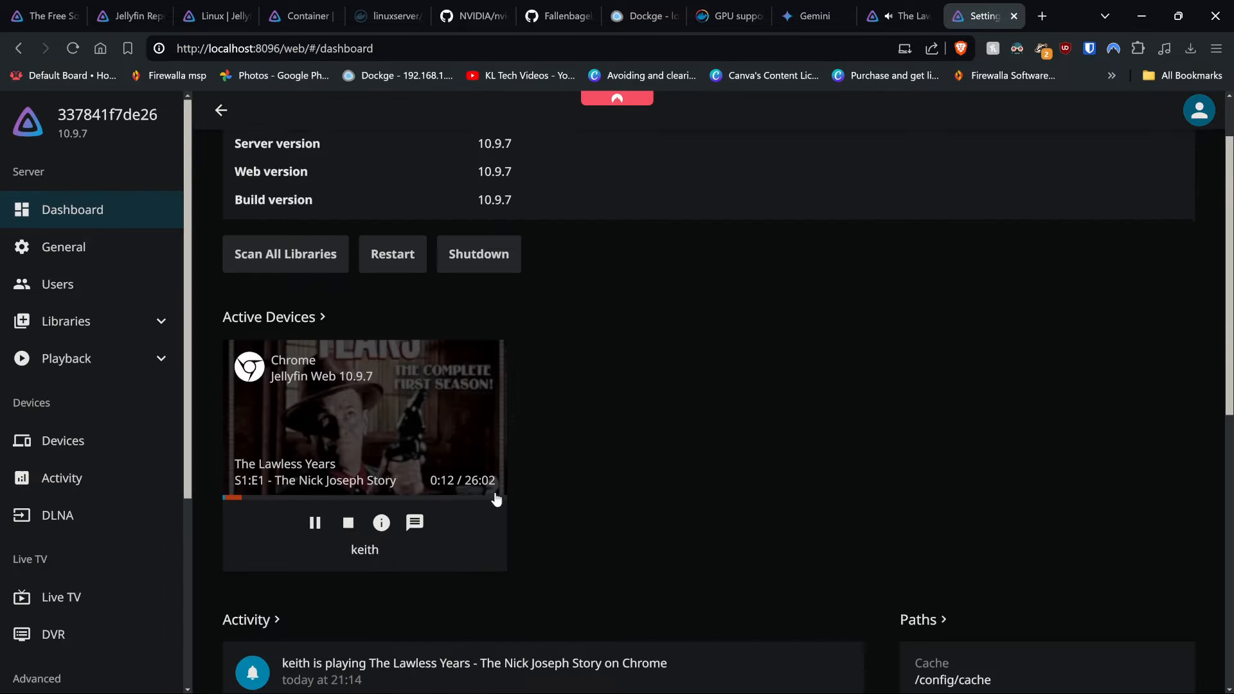
pyautogui.click(381, 521)
# - Leave the playing episode of The Lawless Years and switch to the jellyfin stack in Dockge
pyautogui.hotkey('ctrl', 'shift', 'Tab')
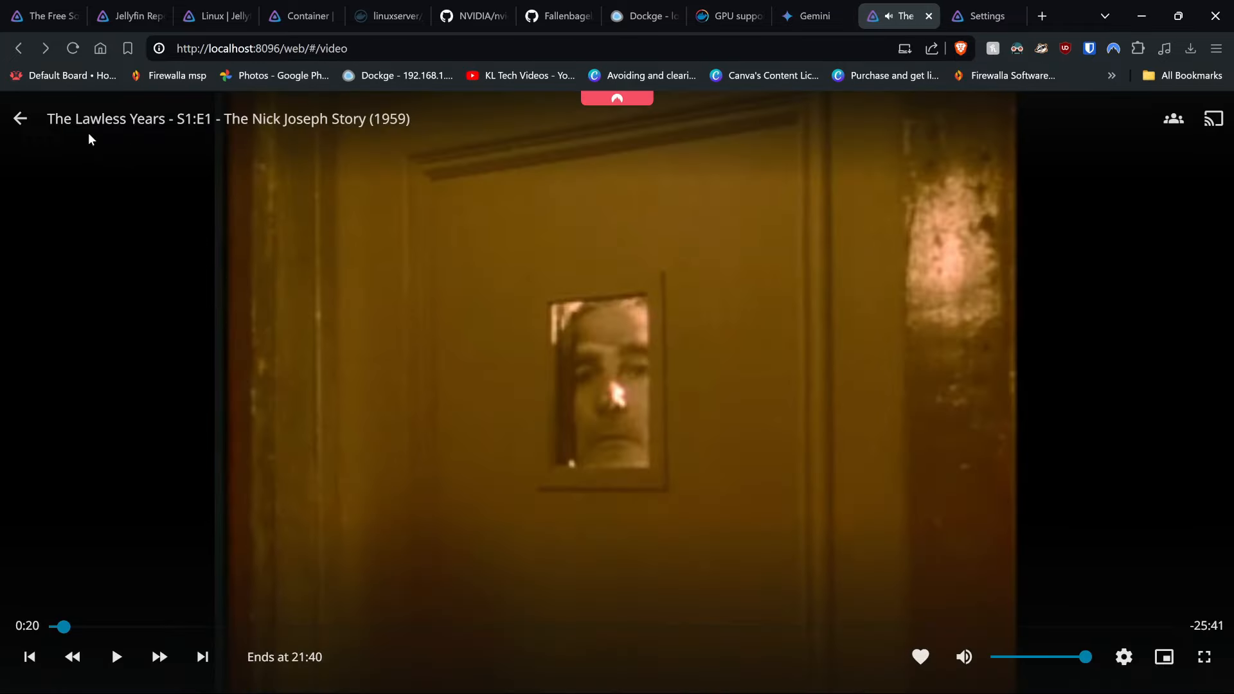
pyautogui.click(20, 119)
pyautogui.click(643, 16)
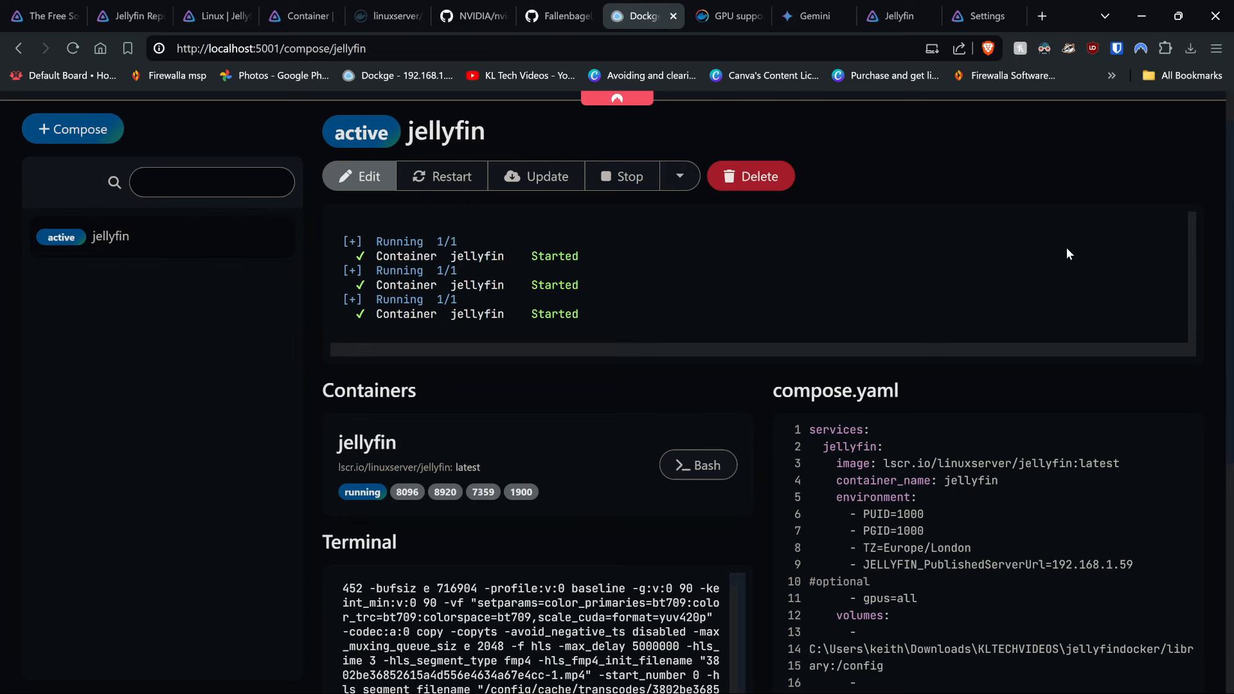
# - Examine the gpus=all entry and the deploy section with the nvidia device reservation in the jellyfin stack's compose.yaml
pyautogui.scroll(-3, 1009, 262)
pyautogui.moveTo(870, 358); pyautogui.dragTo(920, 358)
pyautogui.scroll(-2, 890, 435)
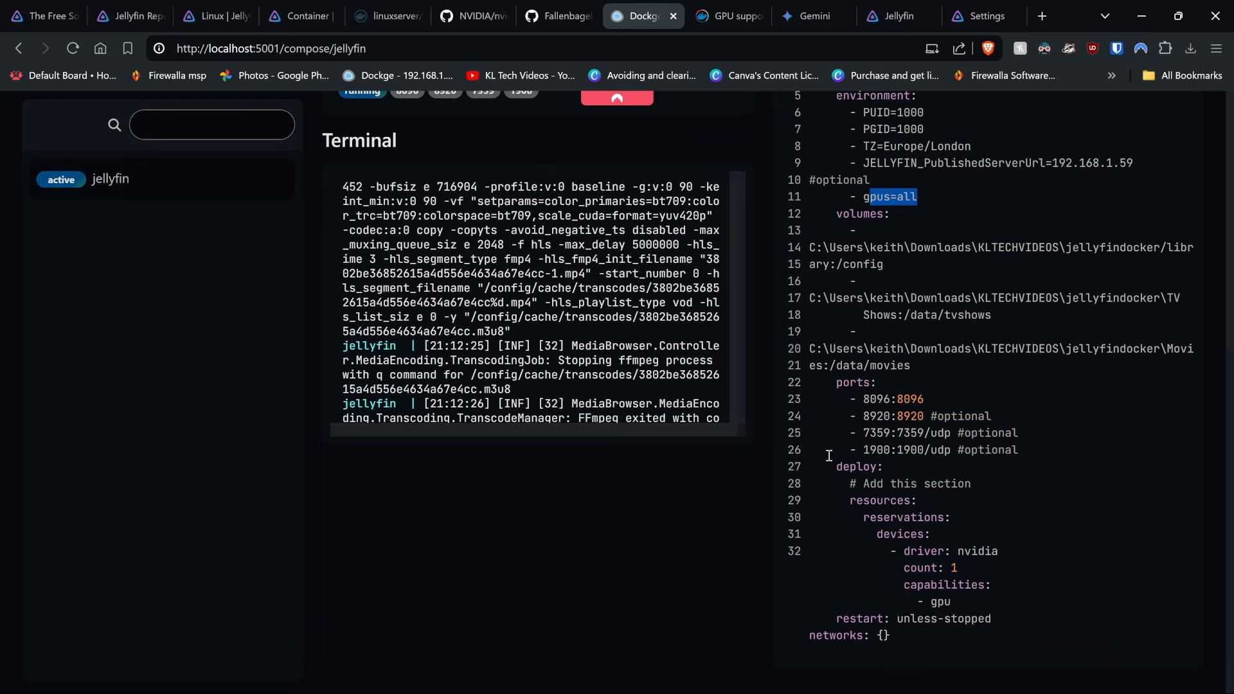
pyautogui.moveTo(829, 467); pyautogui.dragTo(1033, 599)
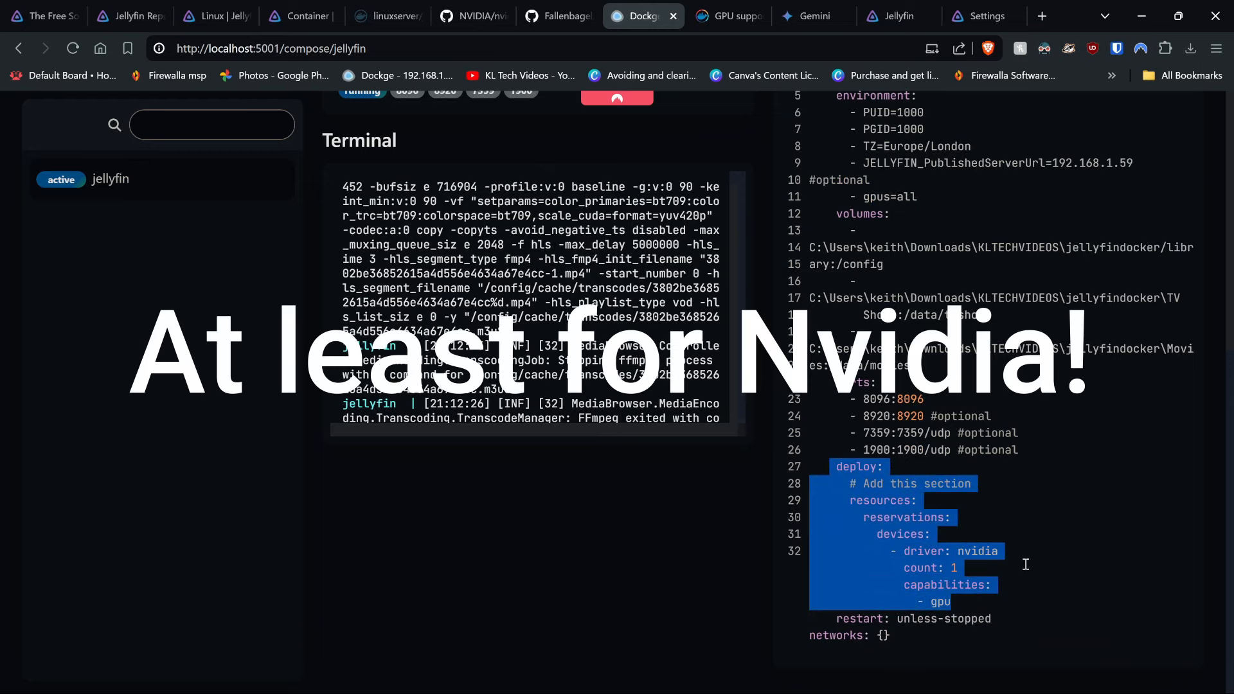
pyautogui.click(954, 540)
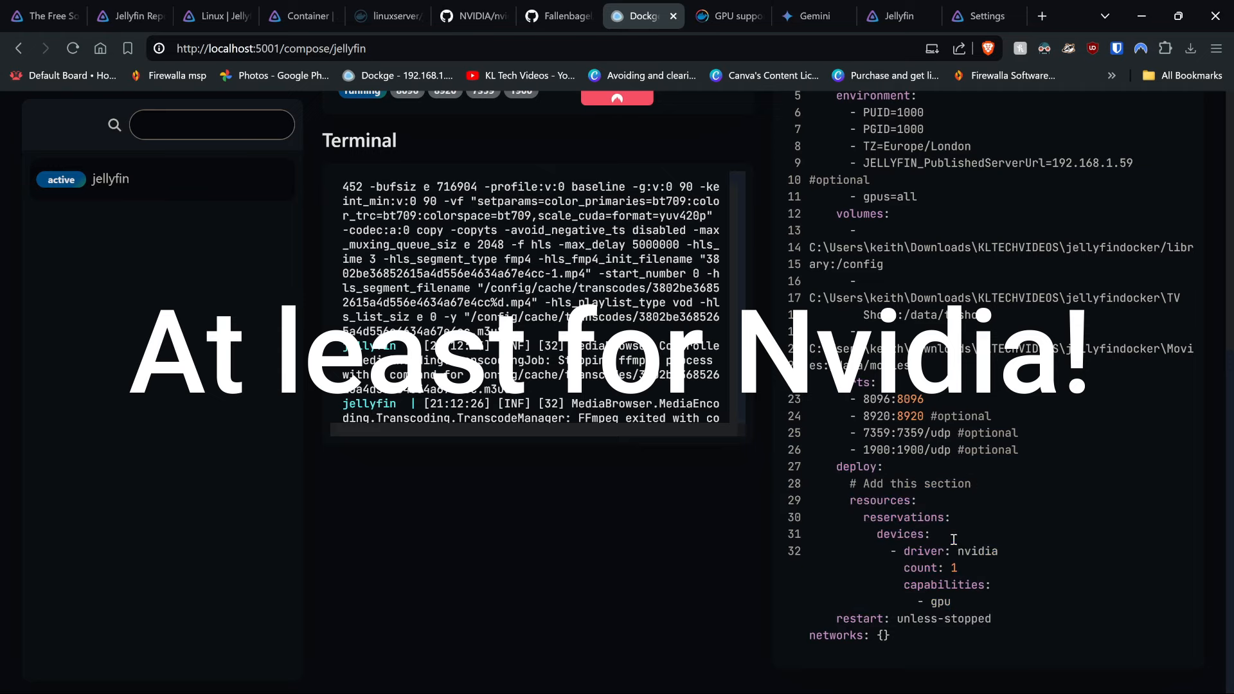
pyautogui.moveTo(843, 468)
pyautogui.mouseDown()
pyautogui.moveTo(1015, 585)
pyautogui.moveTo(836, 468)
pyautogui.mouseUp()
pyautogui.click(966, 615)
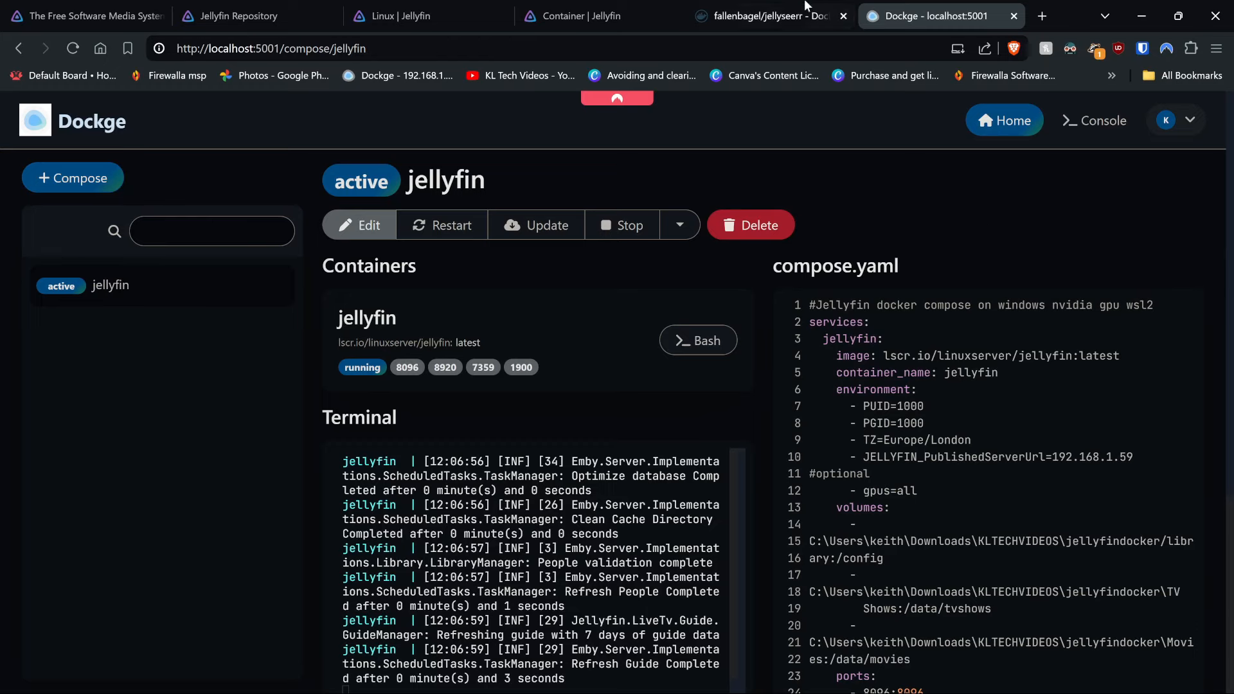
# - Review the fallenbagel/jellyseerr page on Docker Hub and copy its docker-compose example
pyautogui.click(765, 15)
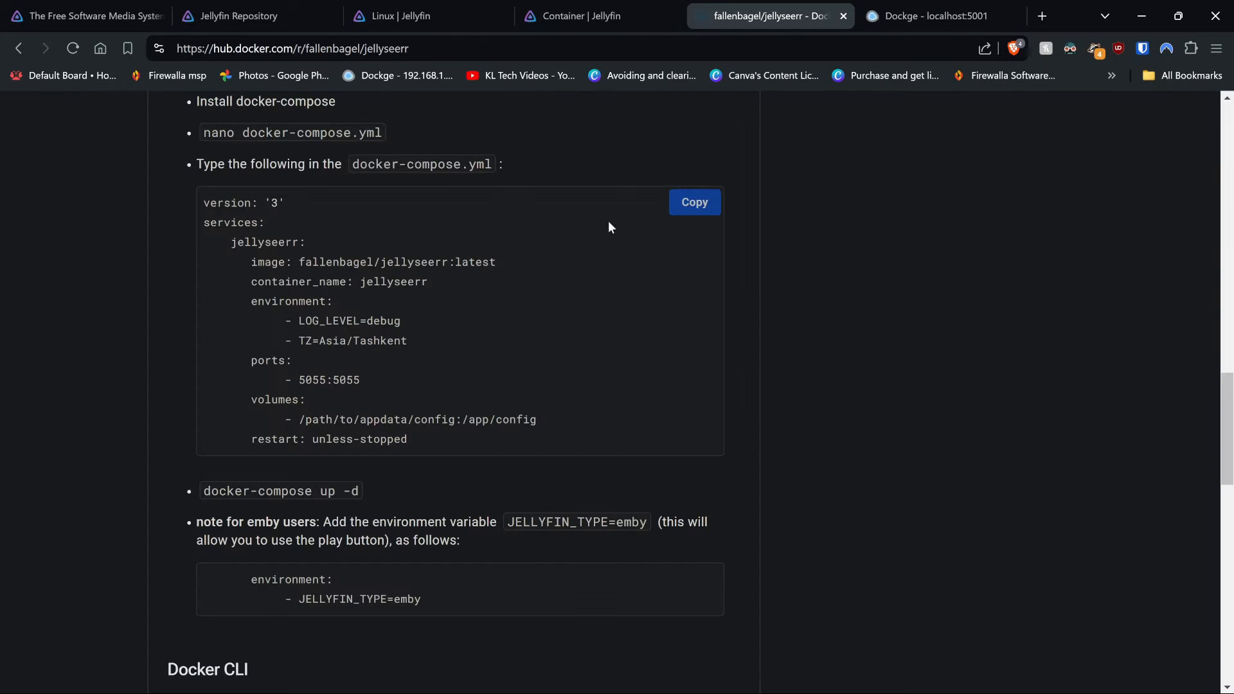
pyautogui.click(711, 207)
pyautogui.press('Home')
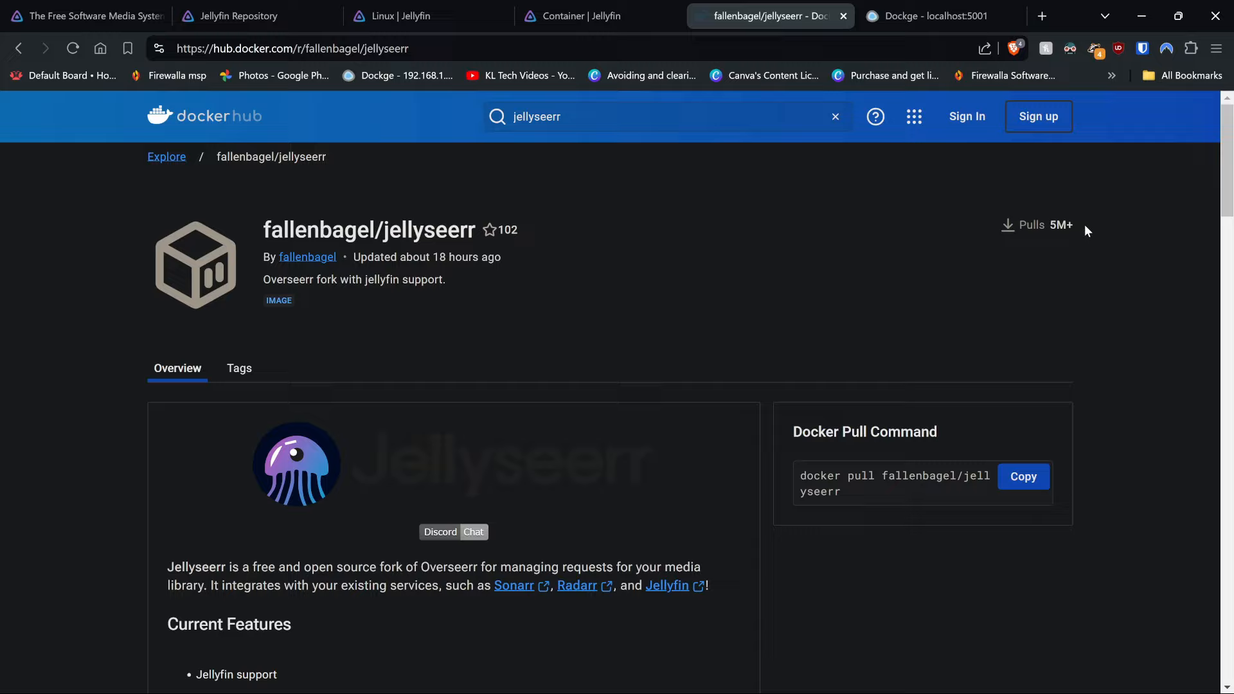
pyautogui.scroll(-13, 659, 370)
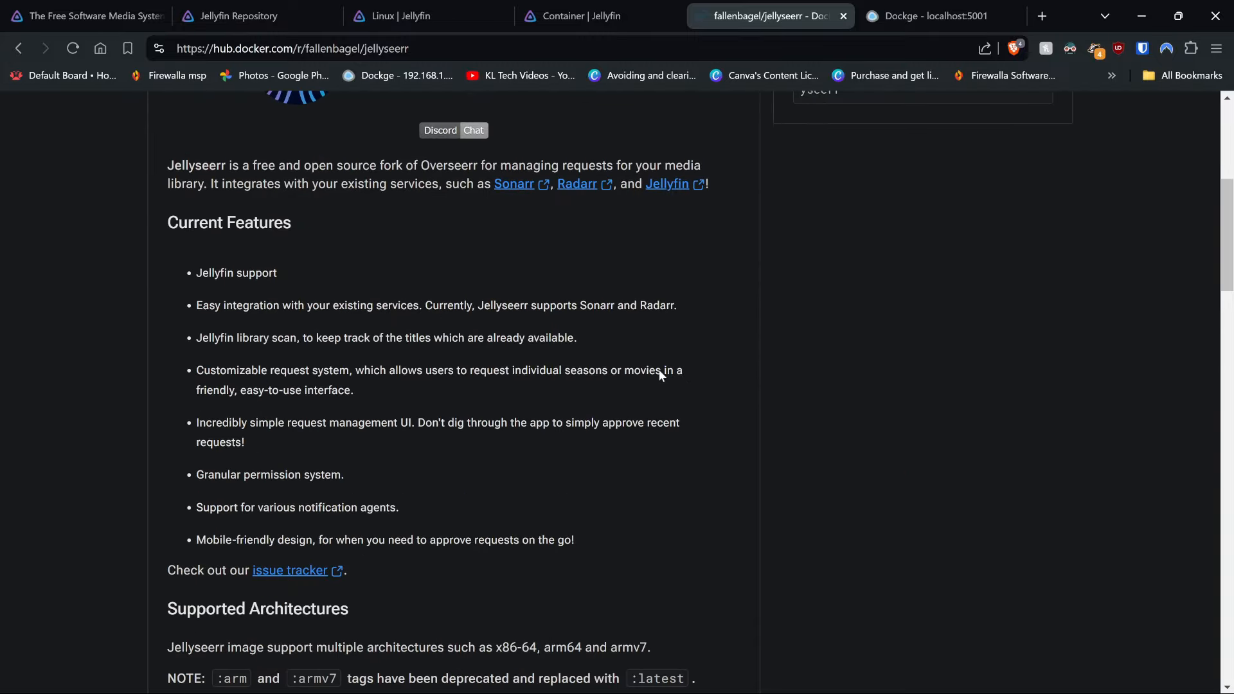
pyautogui.scroll(-6, 660, 371)
pyautogui.scroll(-6, 292, 344)
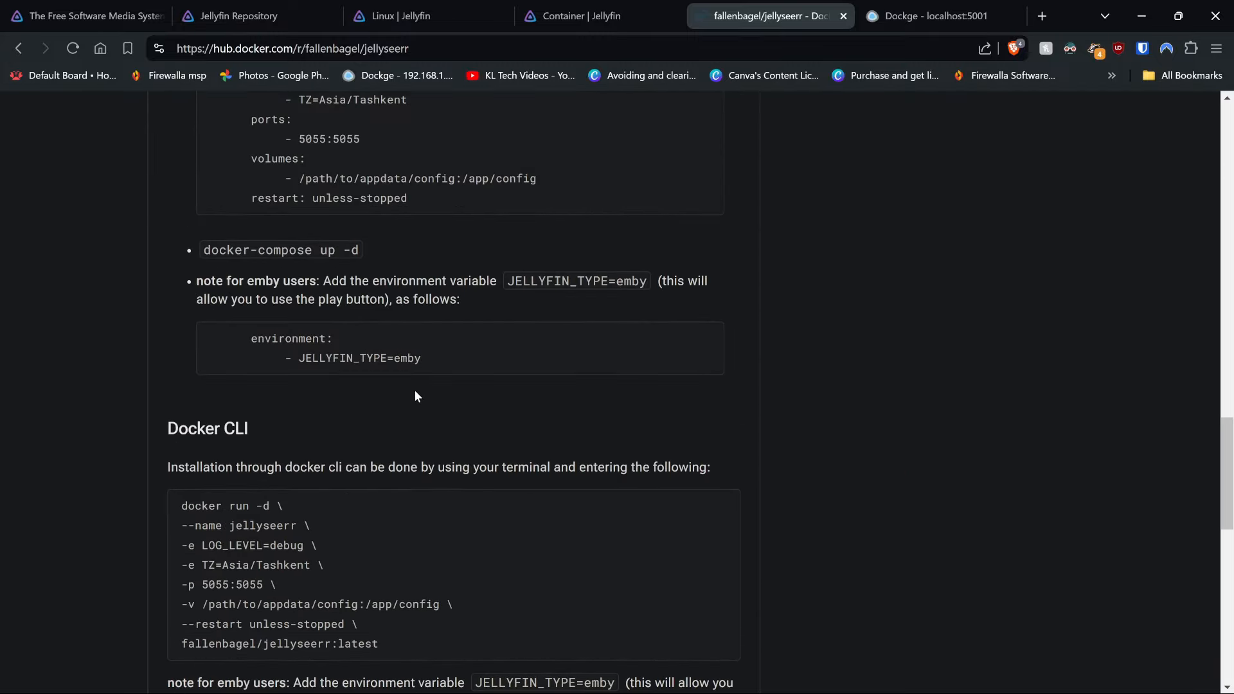
pyautogui.scroll(5, 416, 394)
pyautogui.click(691, 284)
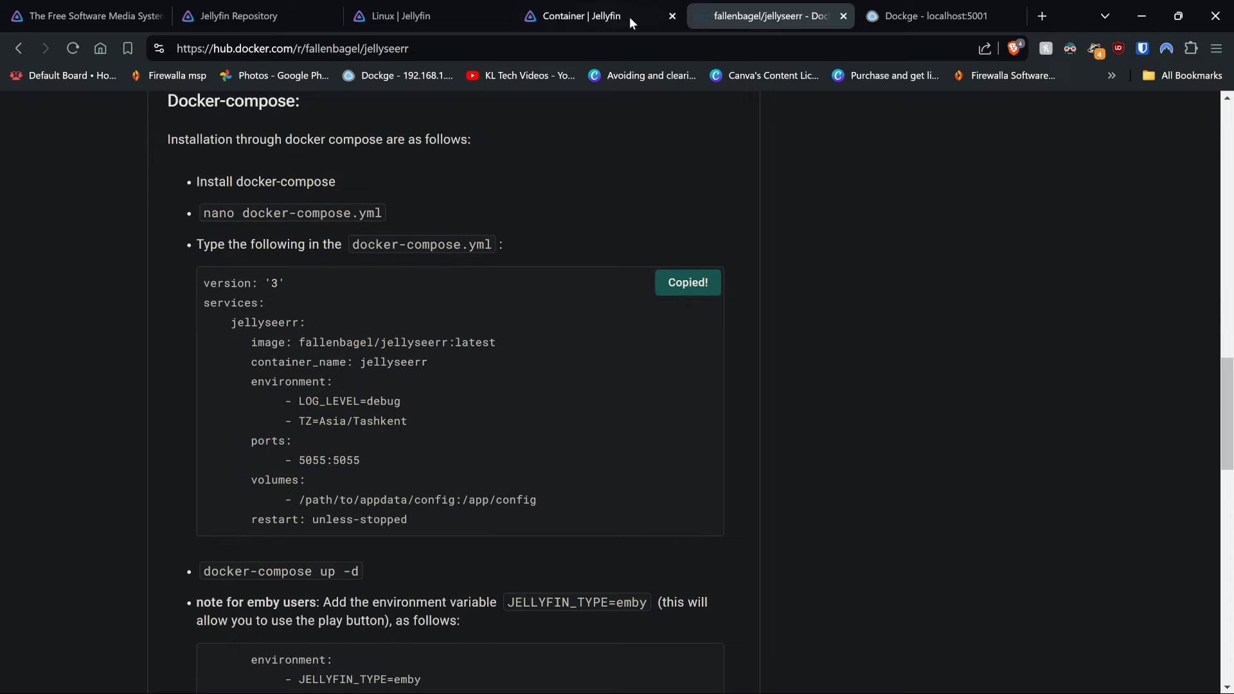
# - Start a new stack in Dockge and replace its default compose content with the copied jellyseerr configuration
pyautogui.click(945, 6)
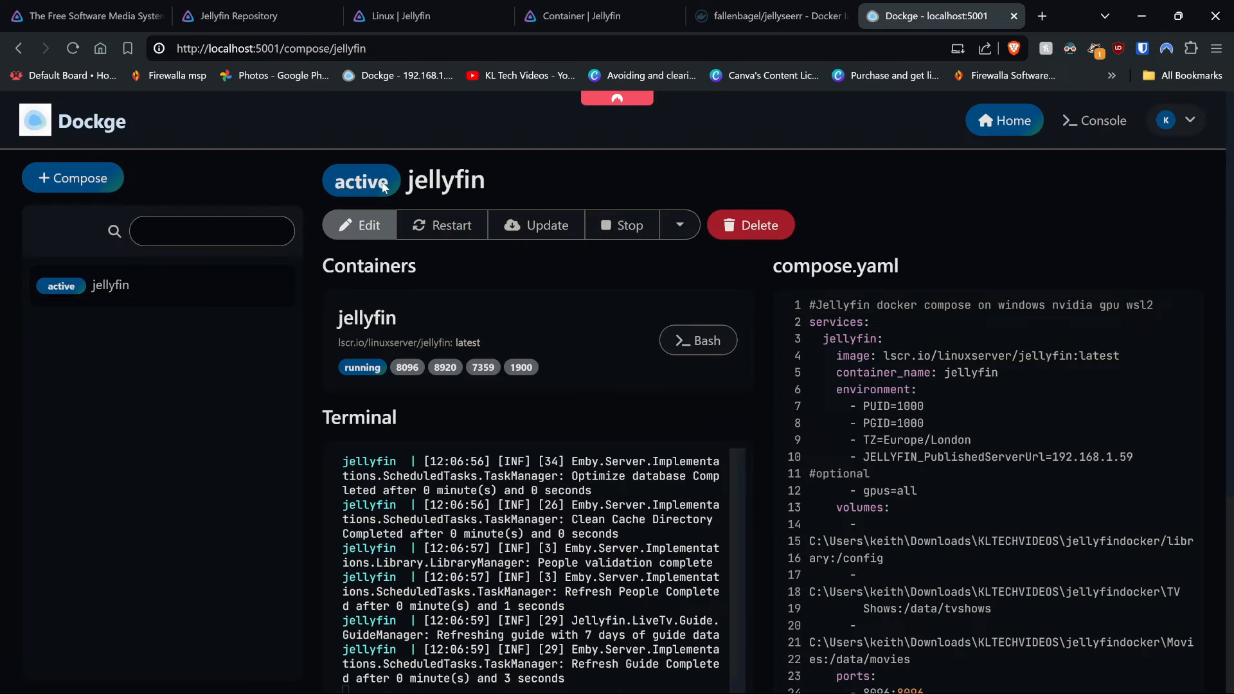
pyautogui.click(74, 180)
pyautogui.click(859, 315)
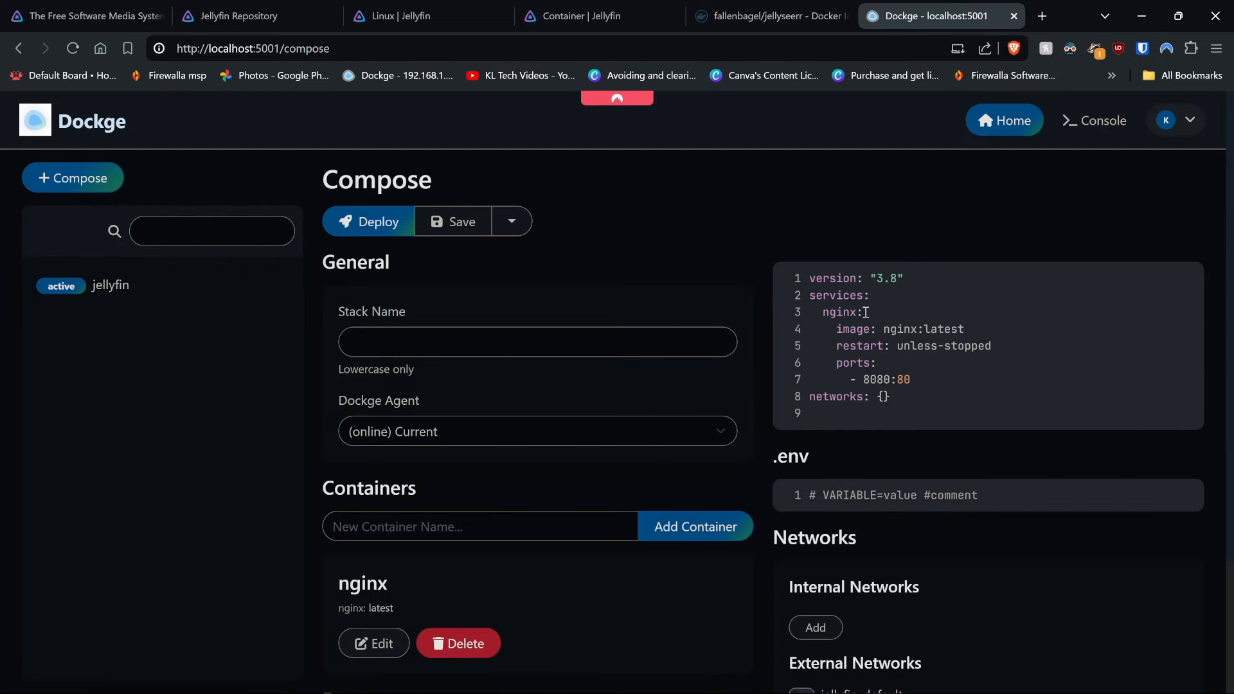
pyautogui.hotkey('ctrl', 'a')
pyautogui.hotkey('ctrl', 'v')
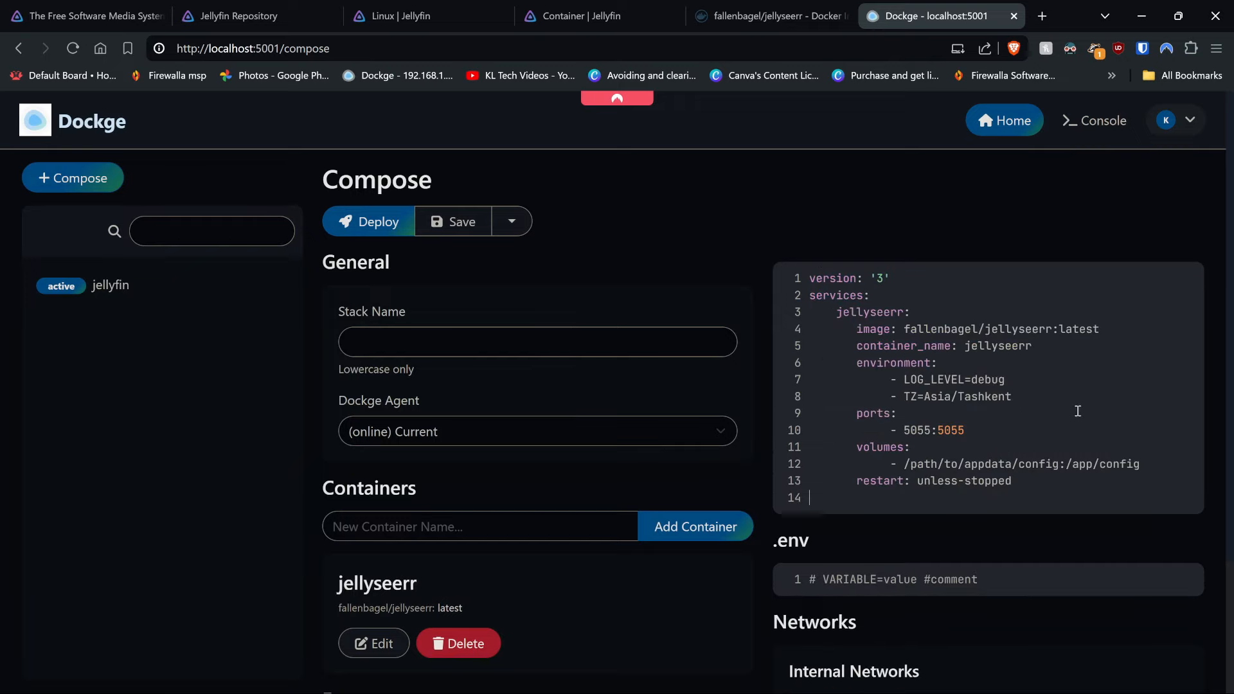
# - Set the jellyseerr service's TZ to Europe/London and its LOG_LEVEL to info
pyautogui.moveTo(1026, 394); pyautogui.dragTo(926, 396)
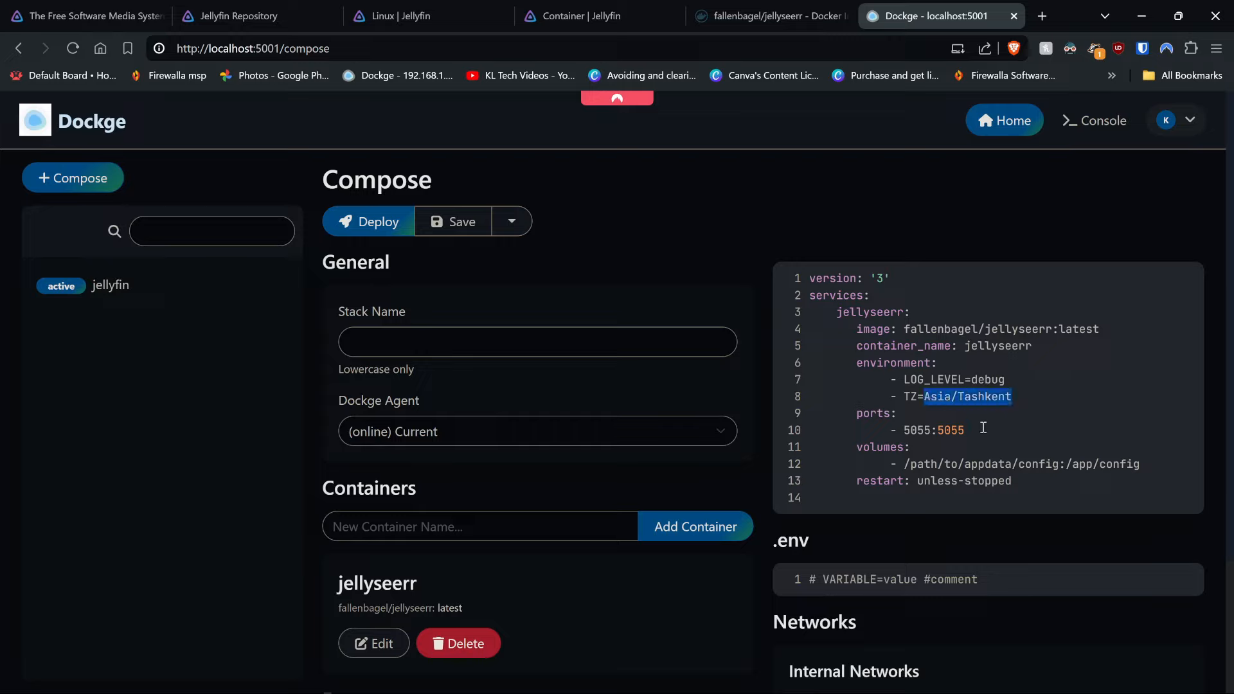
pyautogui.write('Europe/')
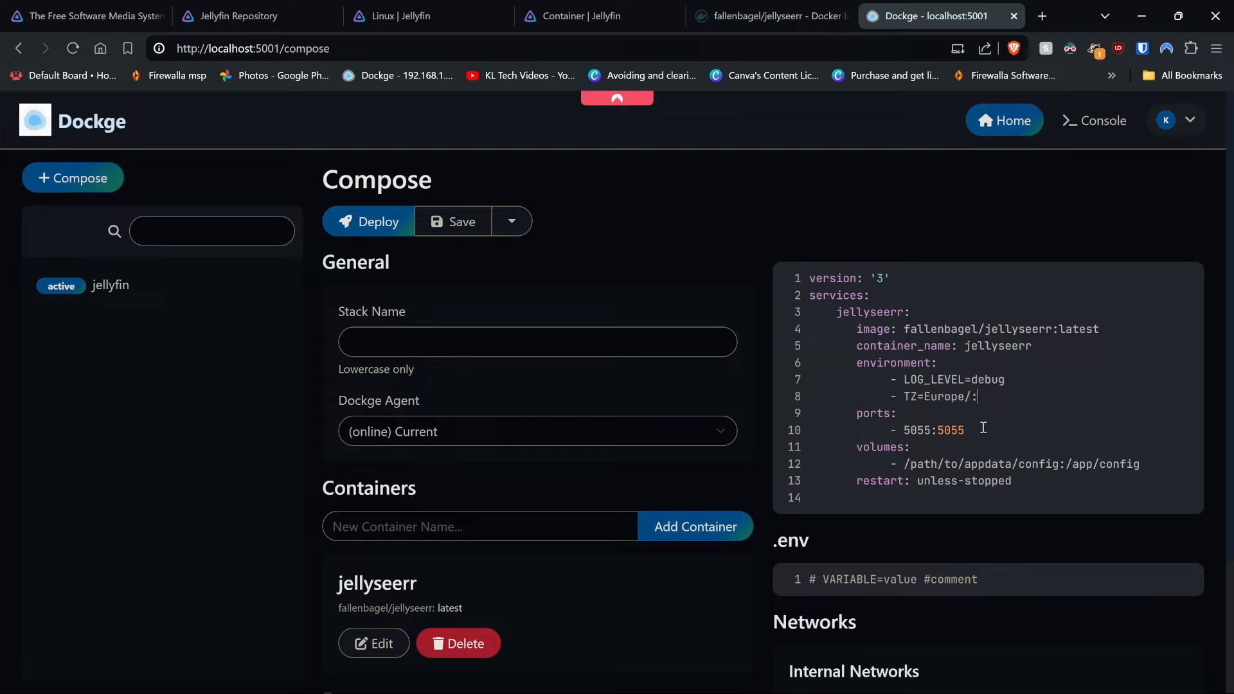
pyautogui.write('London')
pyautogui.doubleClick(991, 379)
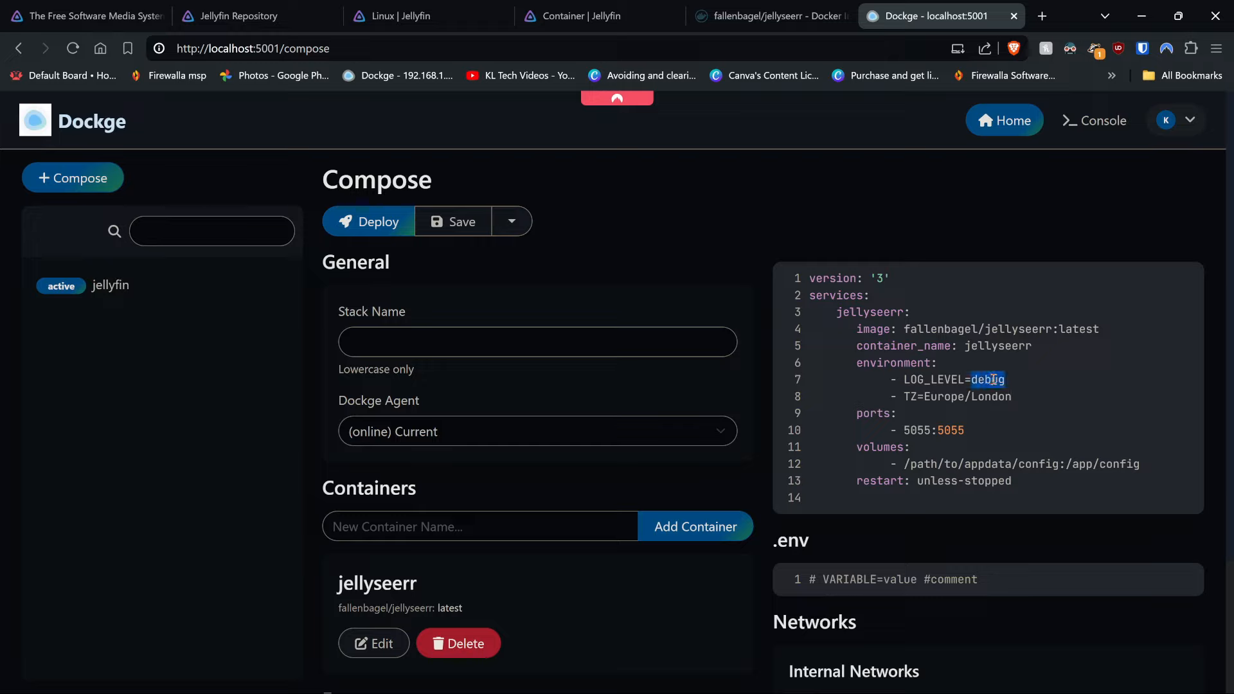
pyautogui.write('info')
# - Replace /path/to/appdata in the jellyseerr config volume with the path of the Downloads\KLTECHVIDEOS\Jellyseerr folder
pyautogui.moveTo(903, 464); pyautogui.dragTo(1057, 460)
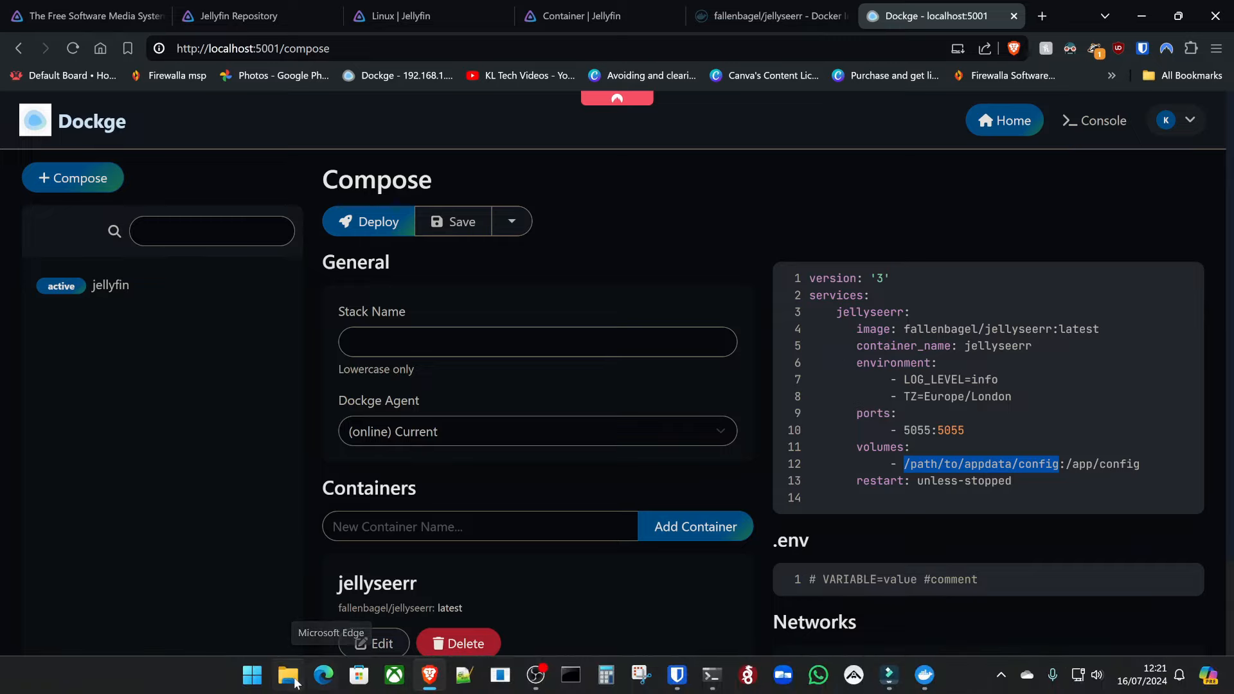
pyautogui.click(296, 683)
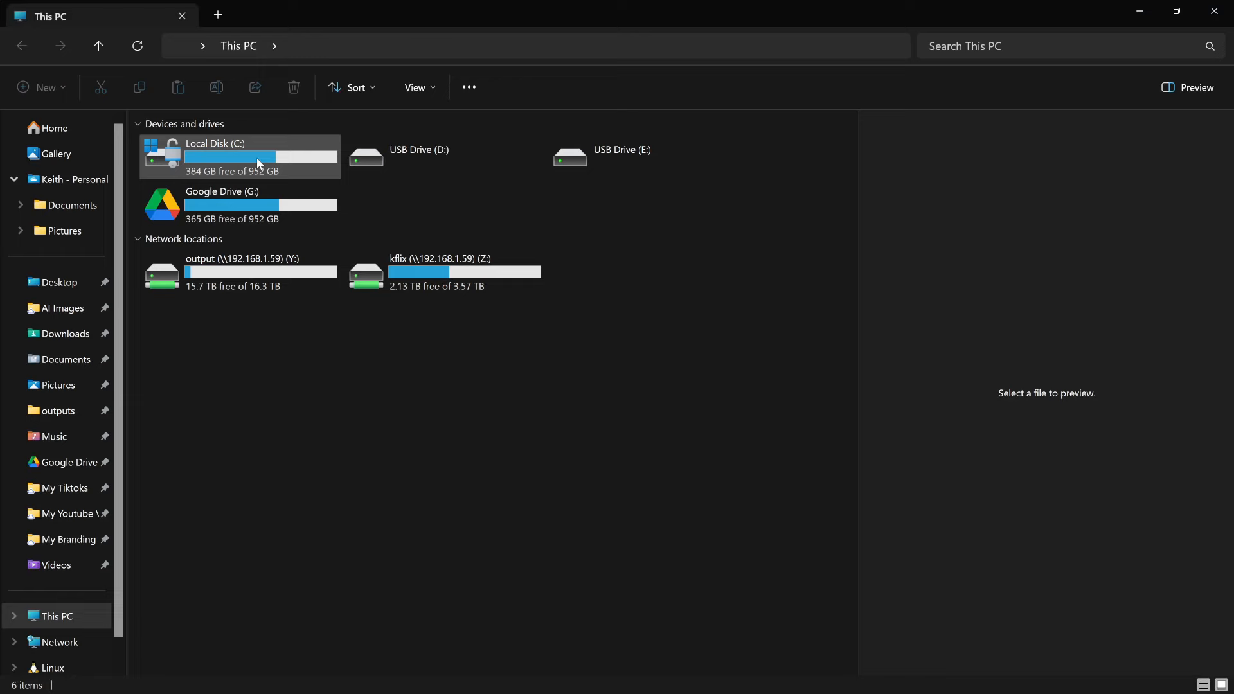
pyautogui.hotkey('alt', 'Tab')
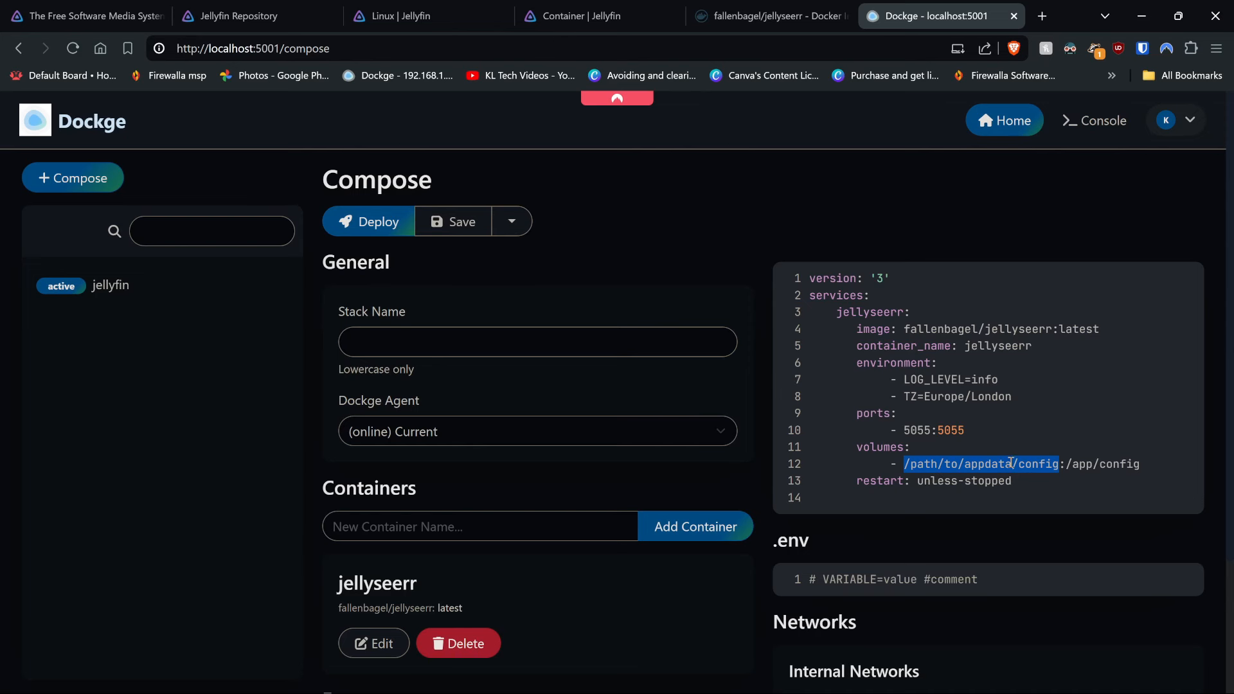
pyautogui.moveTo(1011, 463); pyautogui.dragTo(906, 468)
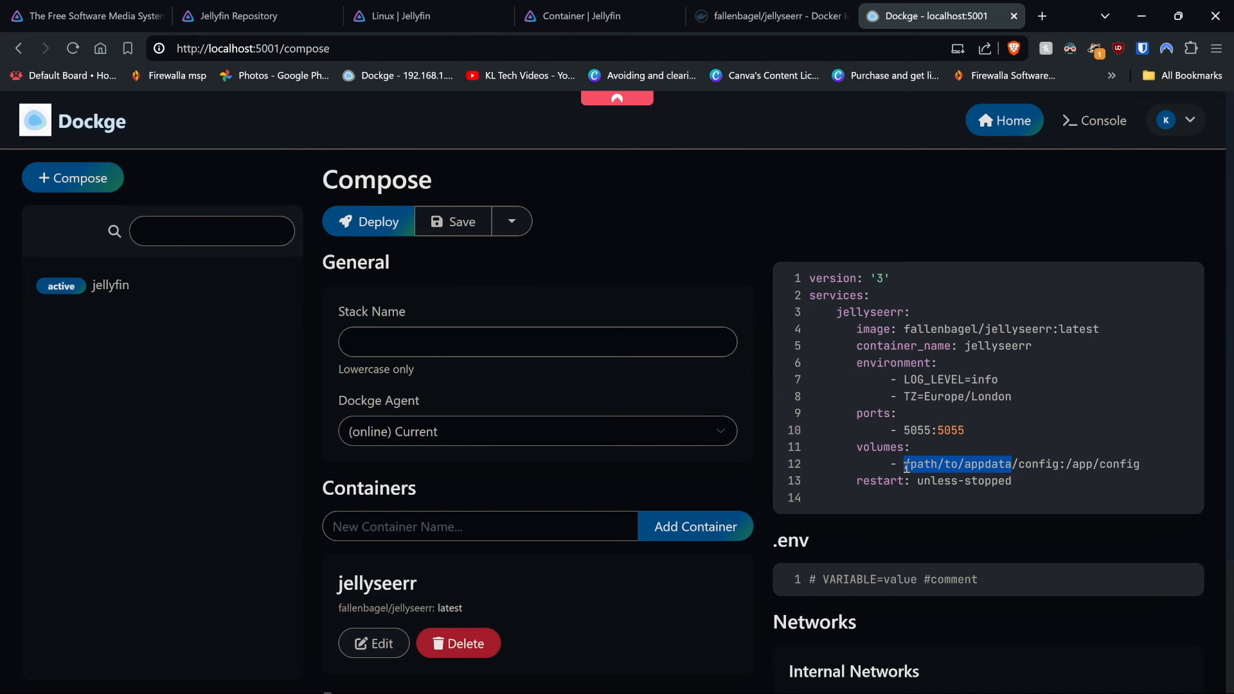
pyautogui.hotkey('ctrl', 'v')
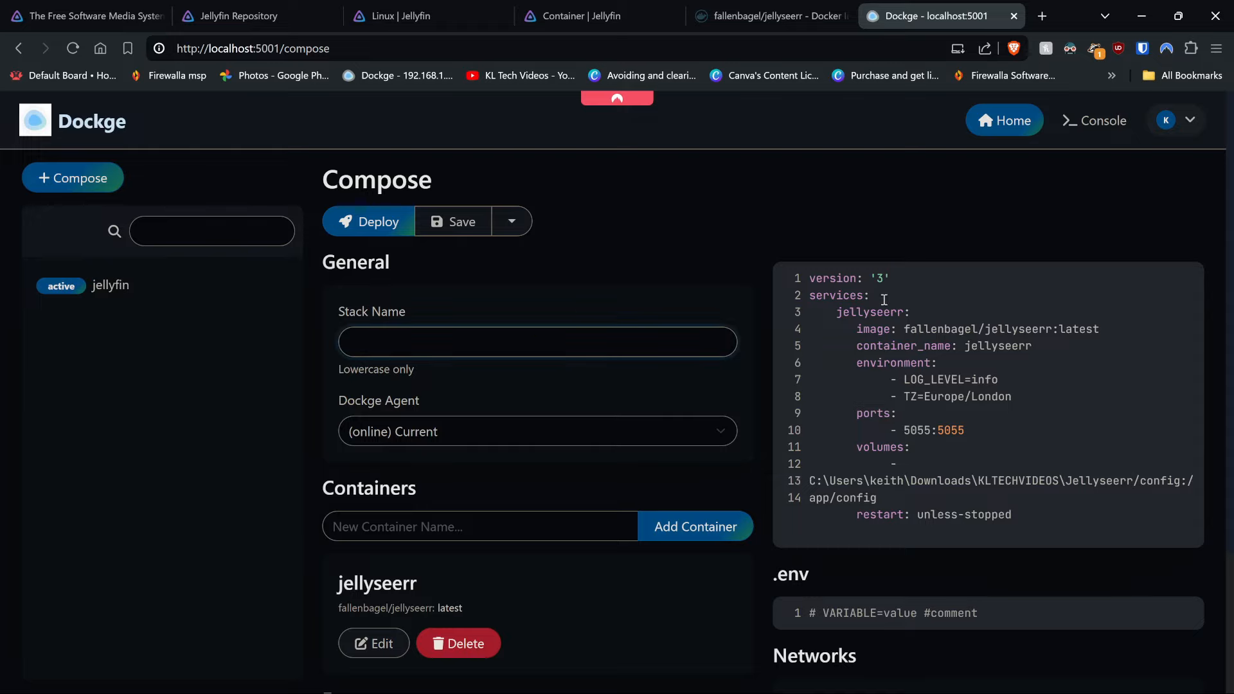
# - Name the new stack jellyseerr and deploy it
pyautogui.doubleClick(866, 312)
pyautogui.click(523, 331)
pyautogui.hotkey('ctrl', 'v')
pyautogui.click(394, 223)
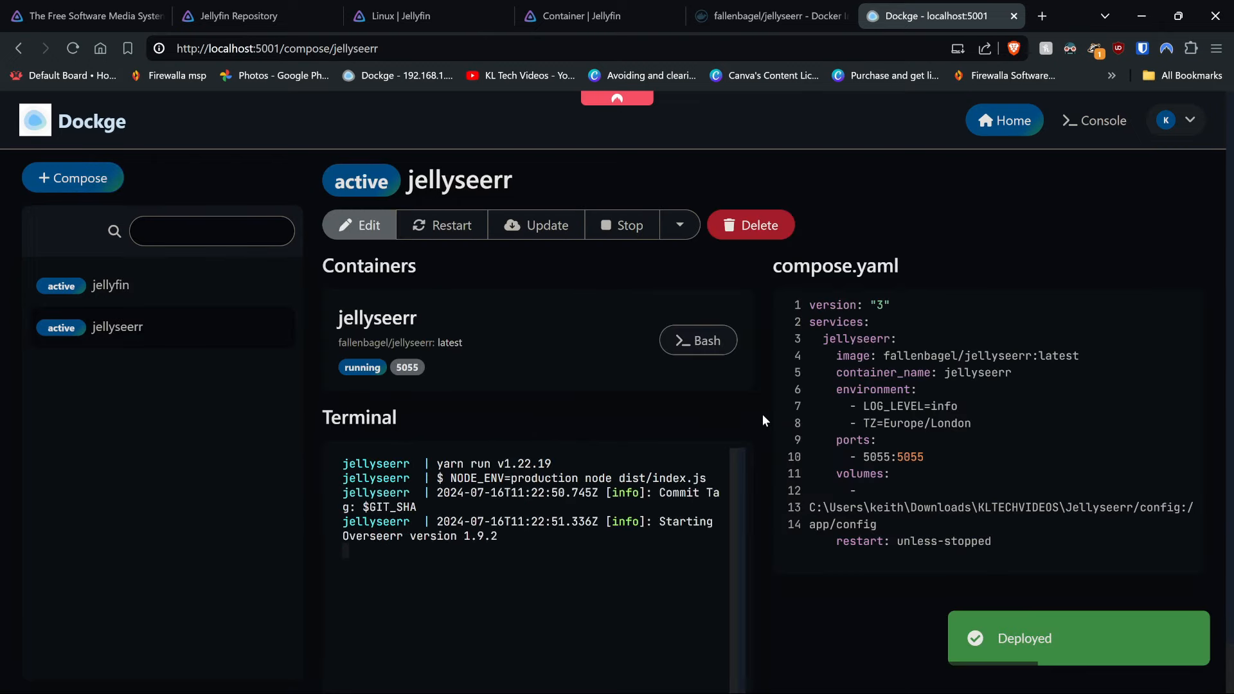
# - Open the Jellyseerr setup page through the container's port 5055 and choose to sign in with a Jellyfin account
pyautogui.scroll(-1, 763, 420)
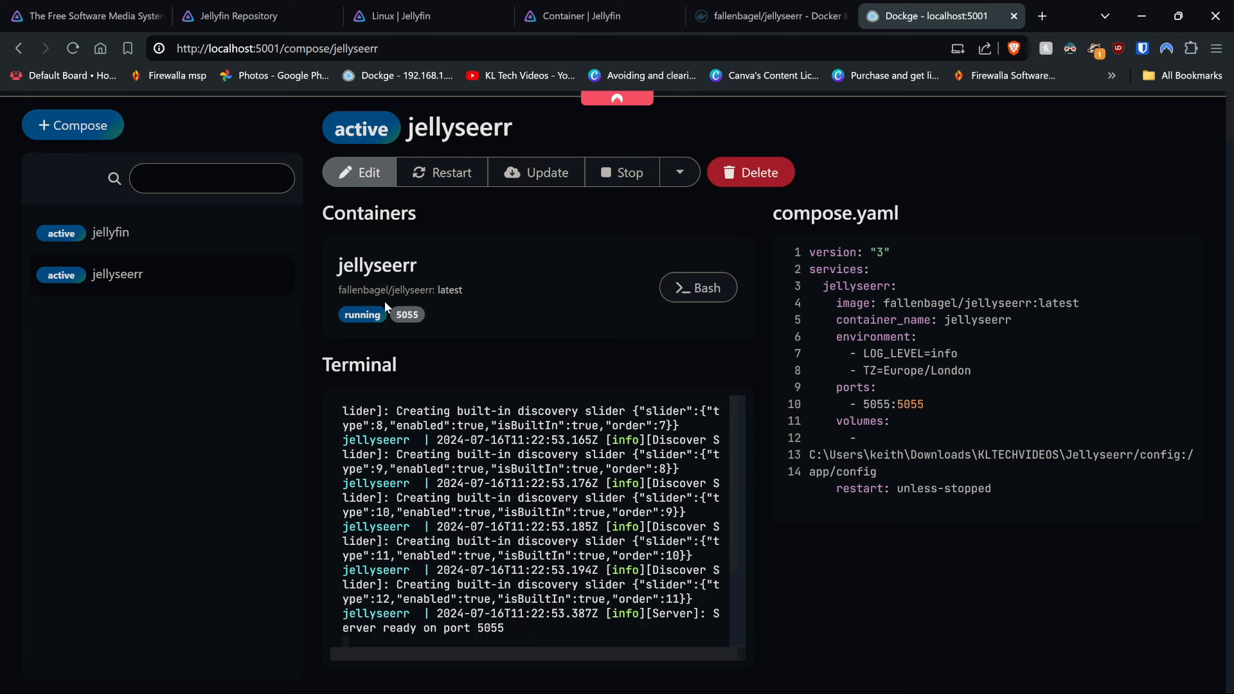
pyautogui.click(408, 315)
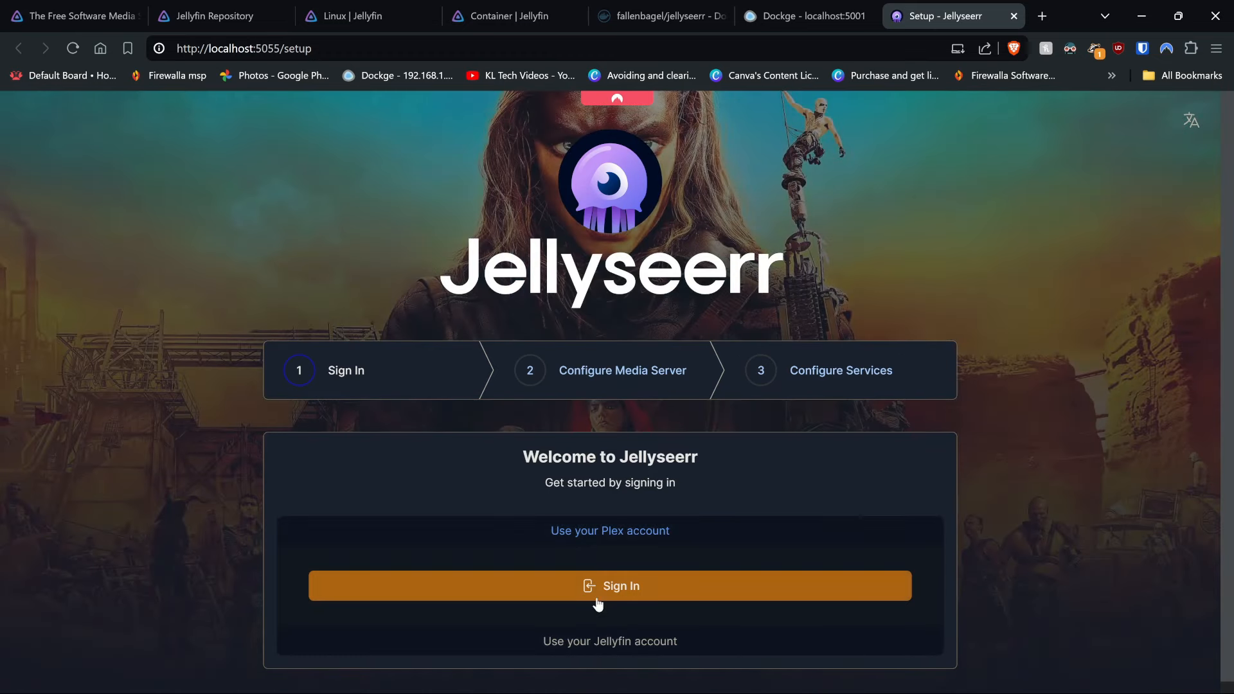
pyautogui.scroll(-1, 598, 605)
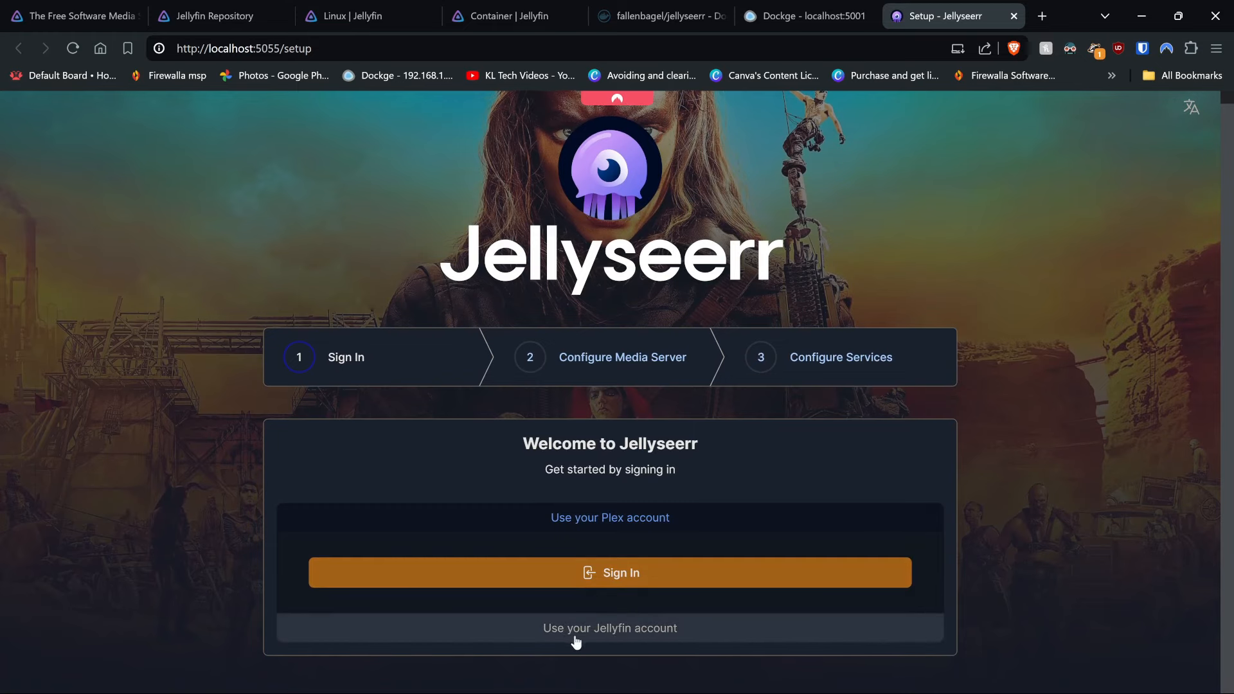
pyautogui.click(634, 635)
pyautogui.scroll(-4, 637, 635)
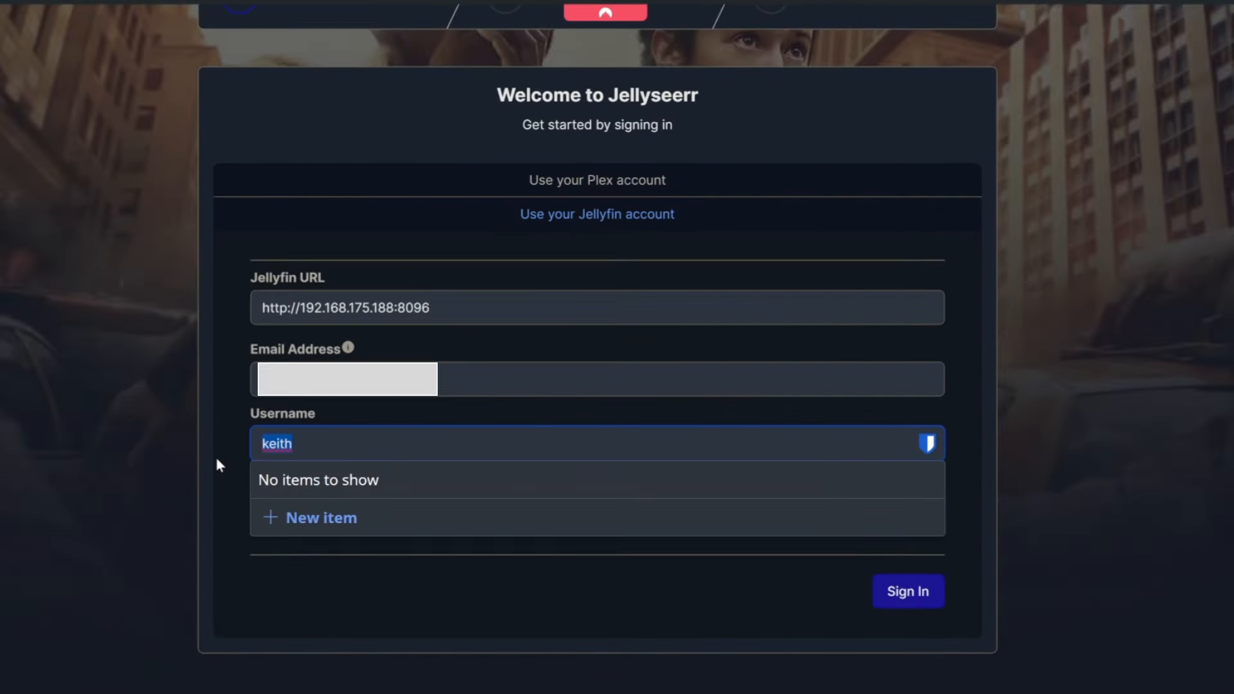
pyautogui.press('Tab')
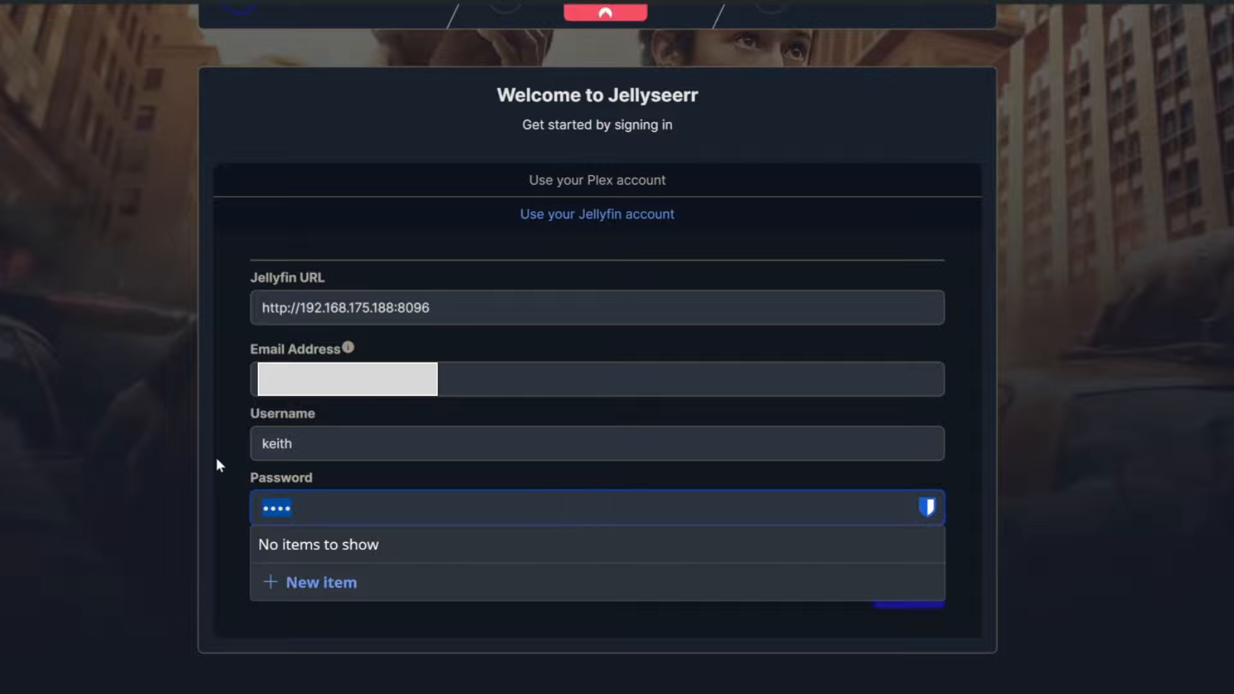
pyautogui.write('*********')
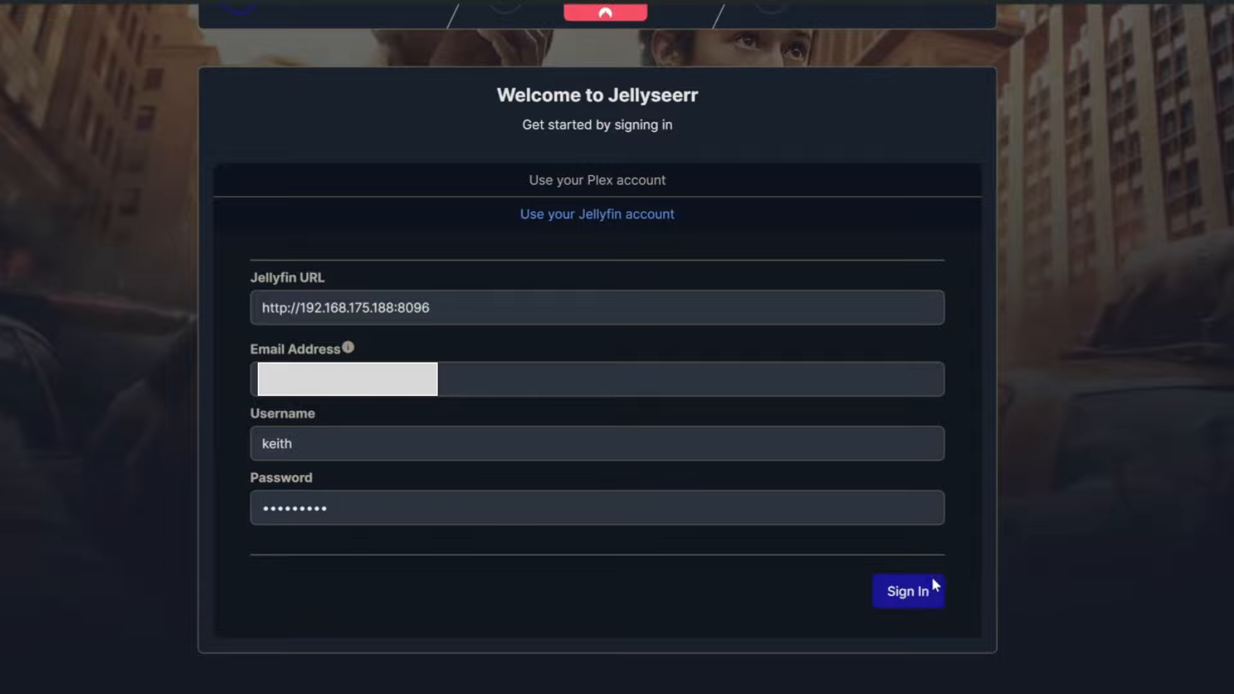
pyautogui.click(929, 586)
# - Sync the Jellyfin libraries in the Jellyseerr setup and enable Movies and TV Shows
pyautogui.click(282, 214)
pyautogui.click(361, 284)
pyautogui.click(547, 284)
# - Start a manual library scan and continue to the service configuration stage of the setup
pyautogui.scroll(-1, 540, 289)
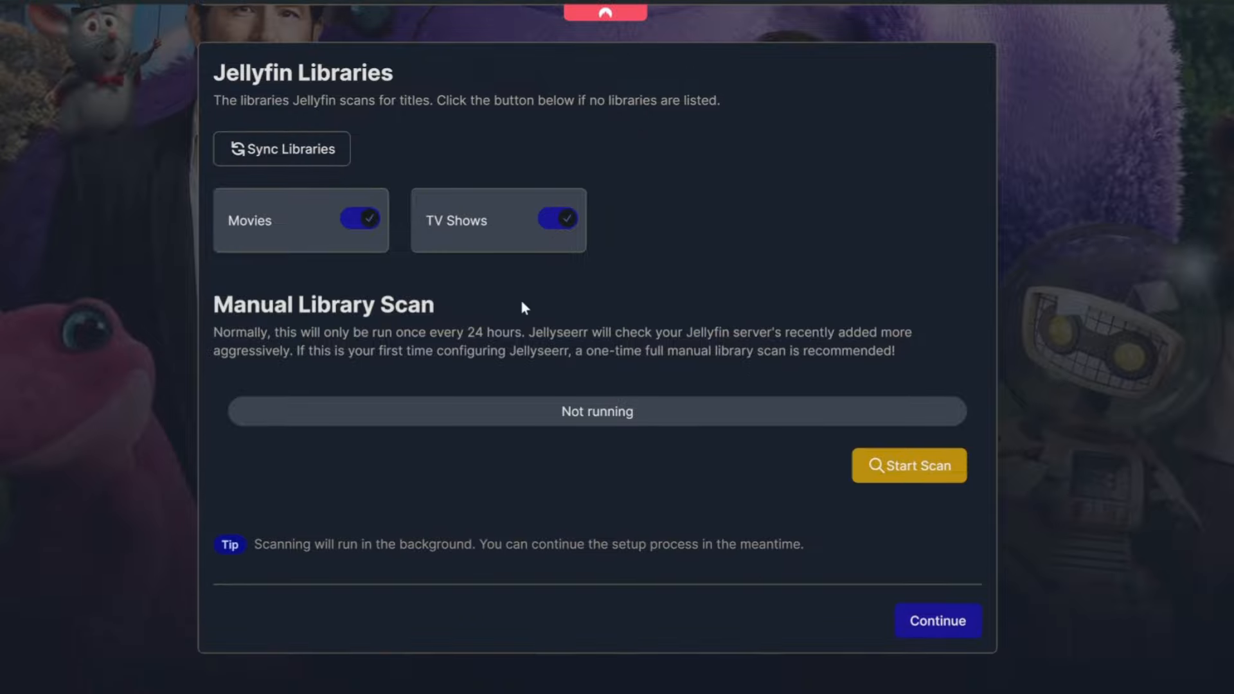
pyautogui.click(926, 477)
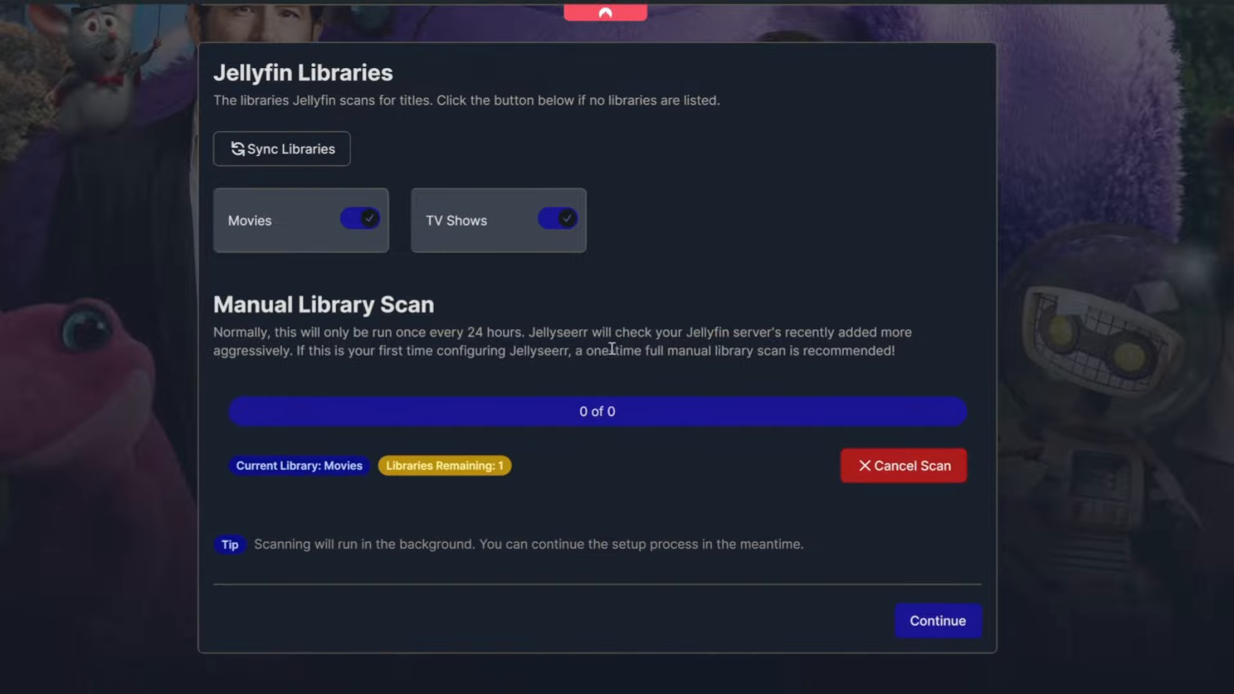
pyautogui.click(938, 620)
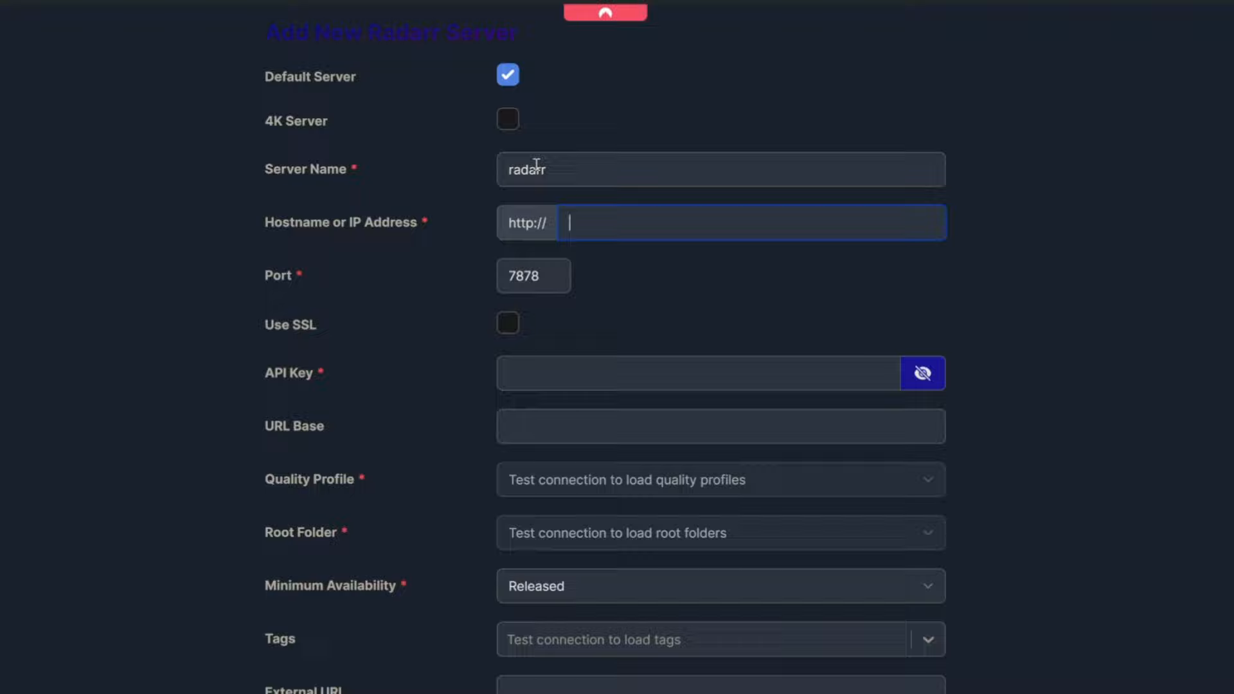
# - Give the new Radarr server the IP address 192.168.1.59, keep port 7878, and proceed to its API key
pyautogui.write('192.168.1.59')
pyautogui.press('Tab')
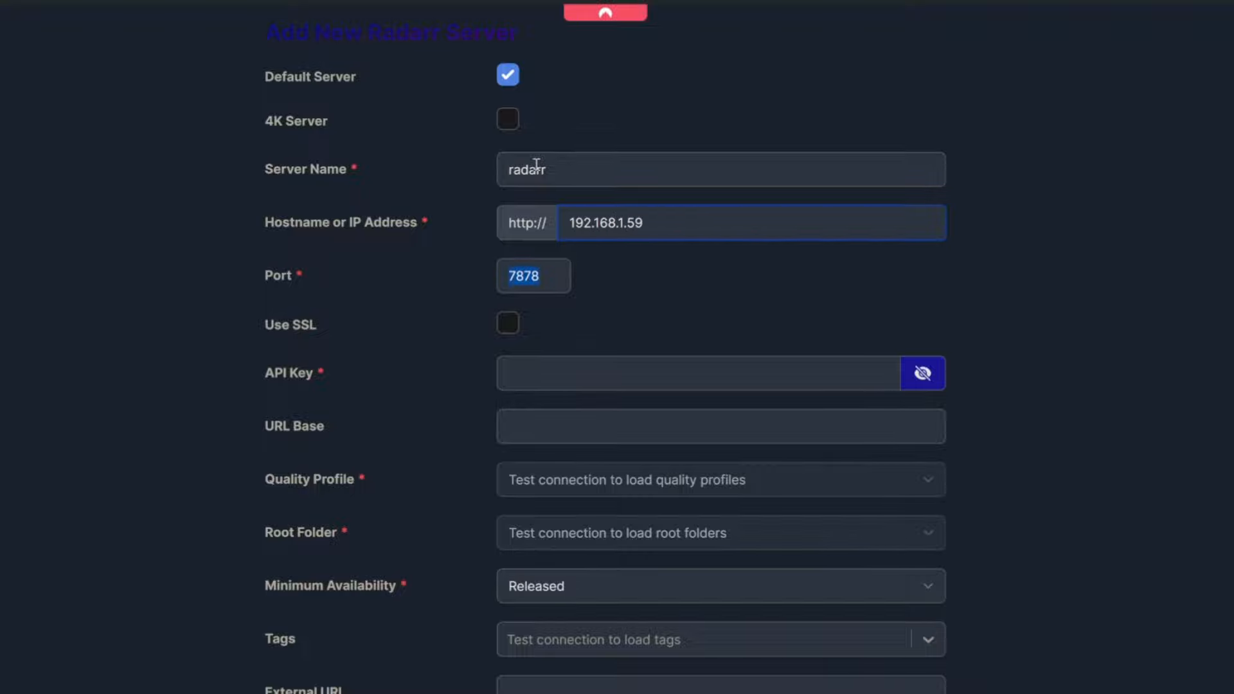
pyautogui.press('Tab')
pyautogui.press('Tab')
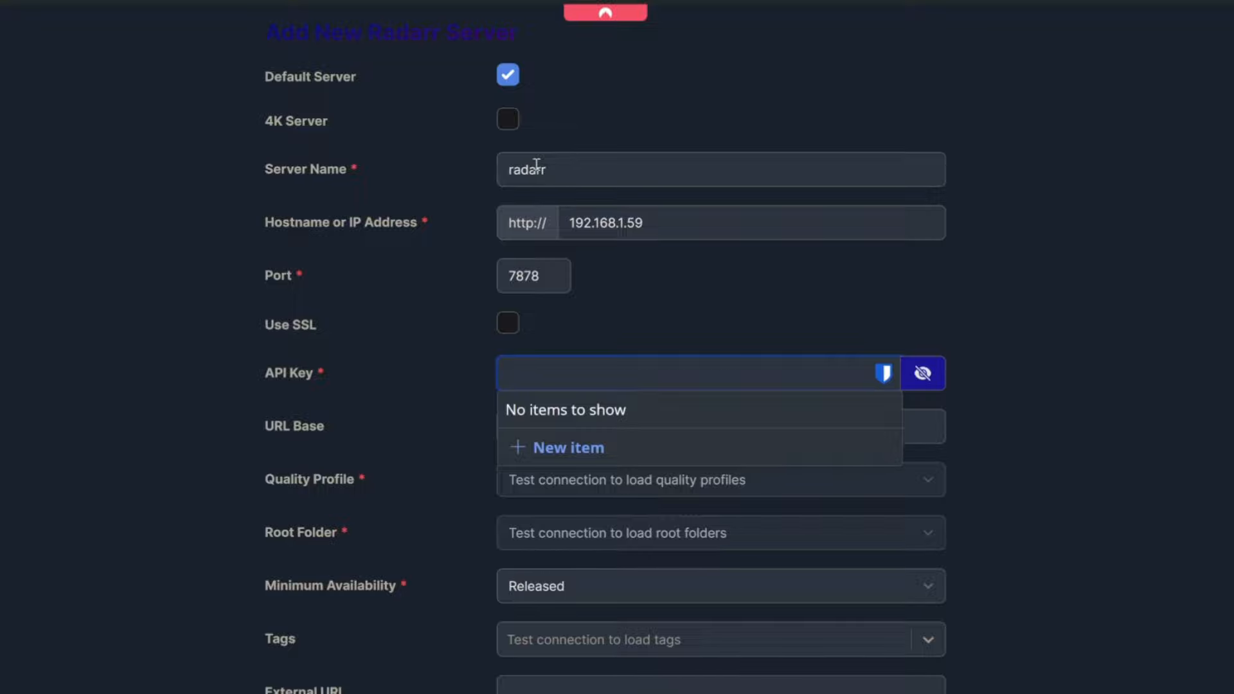